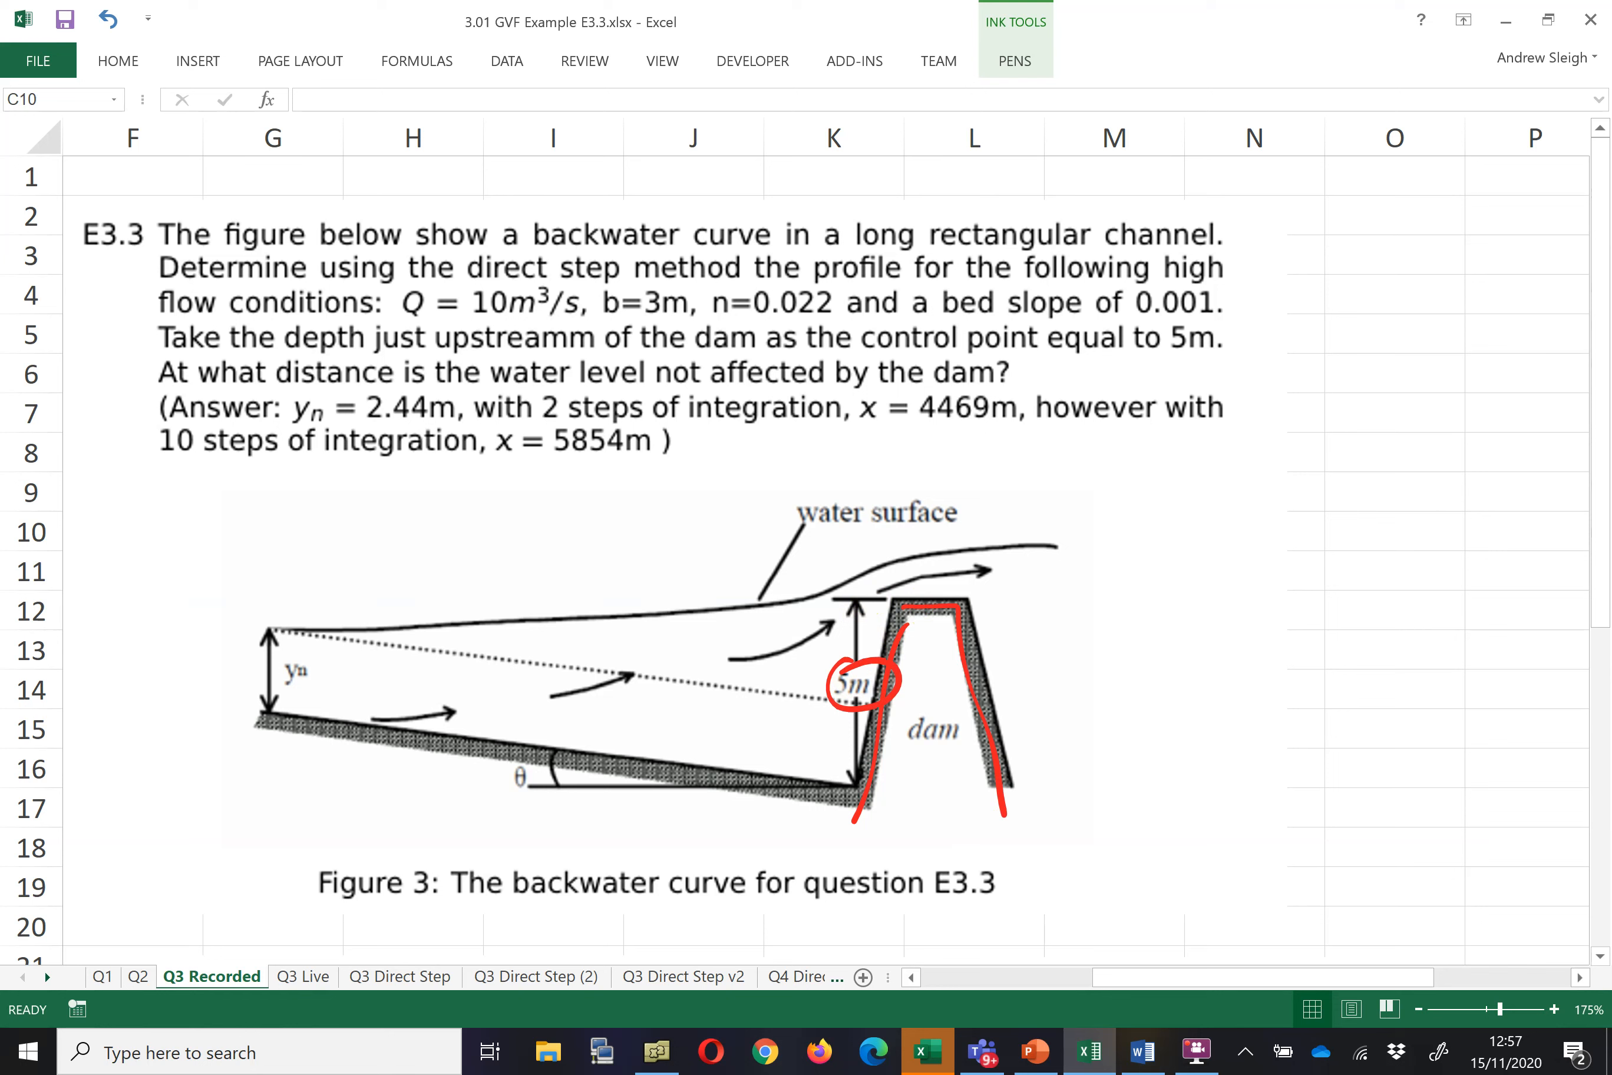
- Circle the word "rectangular" and box the word "long" in red ink in the problem statement
drag(867, 258, 1054, 251)
mouse_move(944, 205)
mouse_down()
mouse_move(938, 256)
mouse_move(947, 215)
mouse_up()
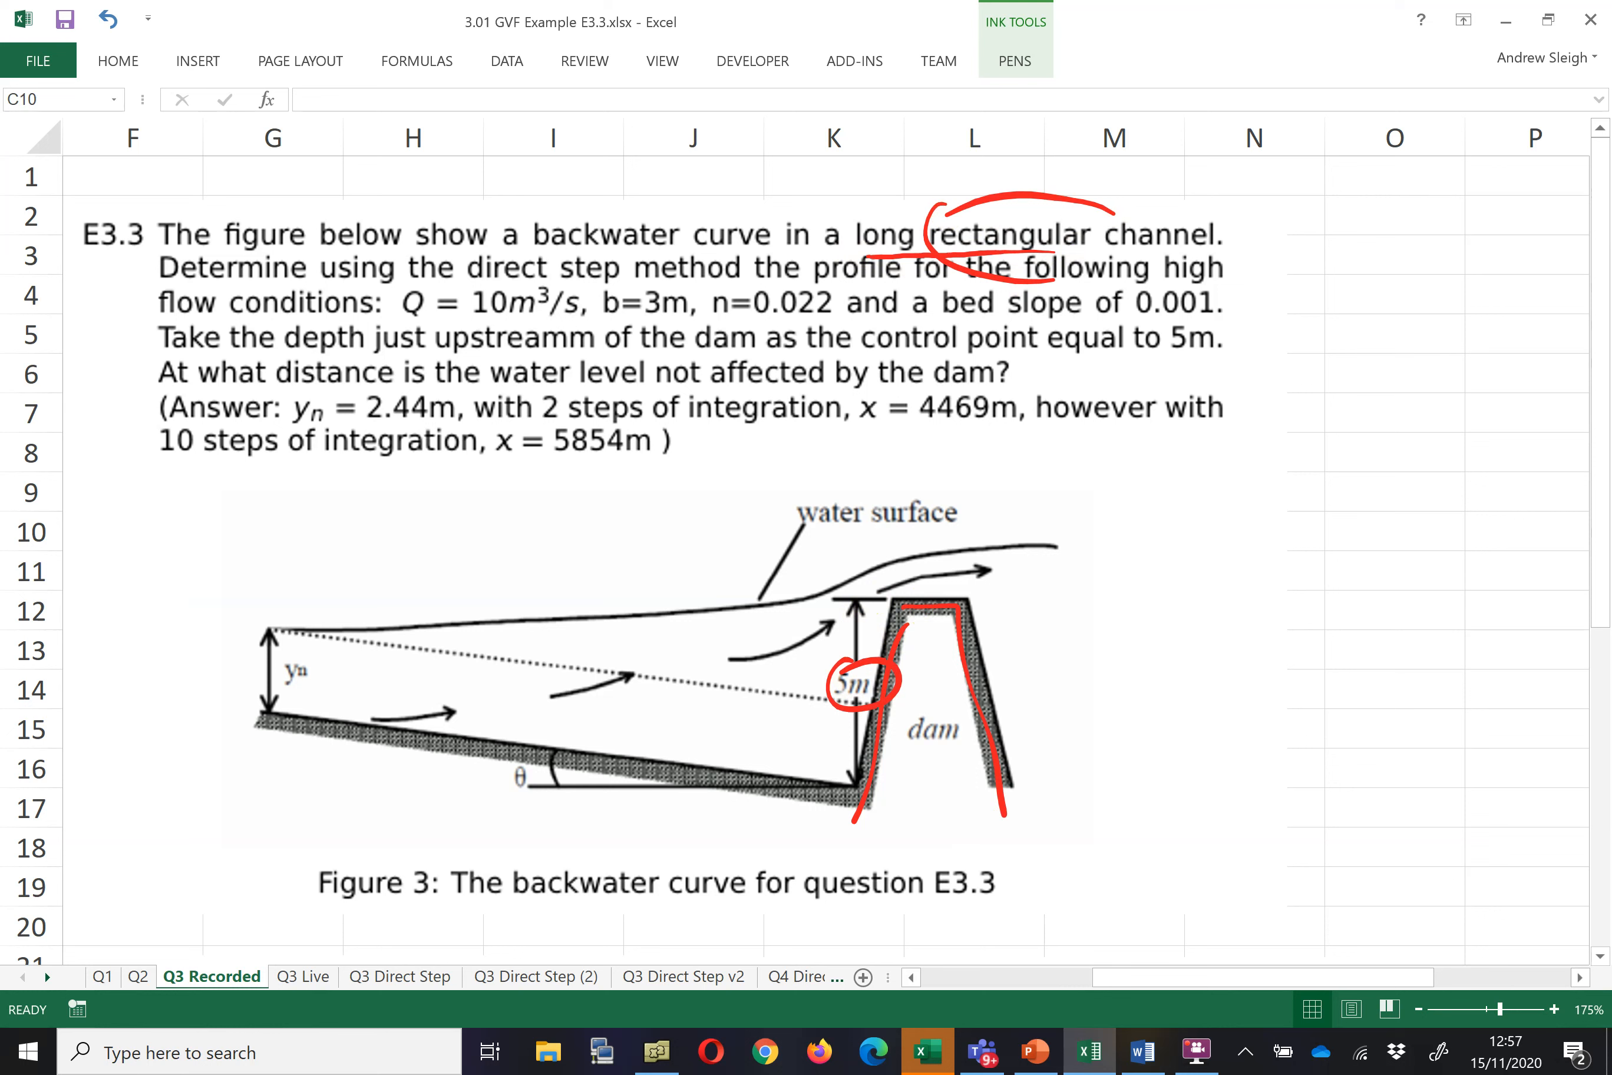
mouse_move(858, 239)
mouse_down()
mouse_move(850, 263)
mouse_move(922, 265)
mouse_move(839, 207)
mouse_move(854, 258)
mouse_up()
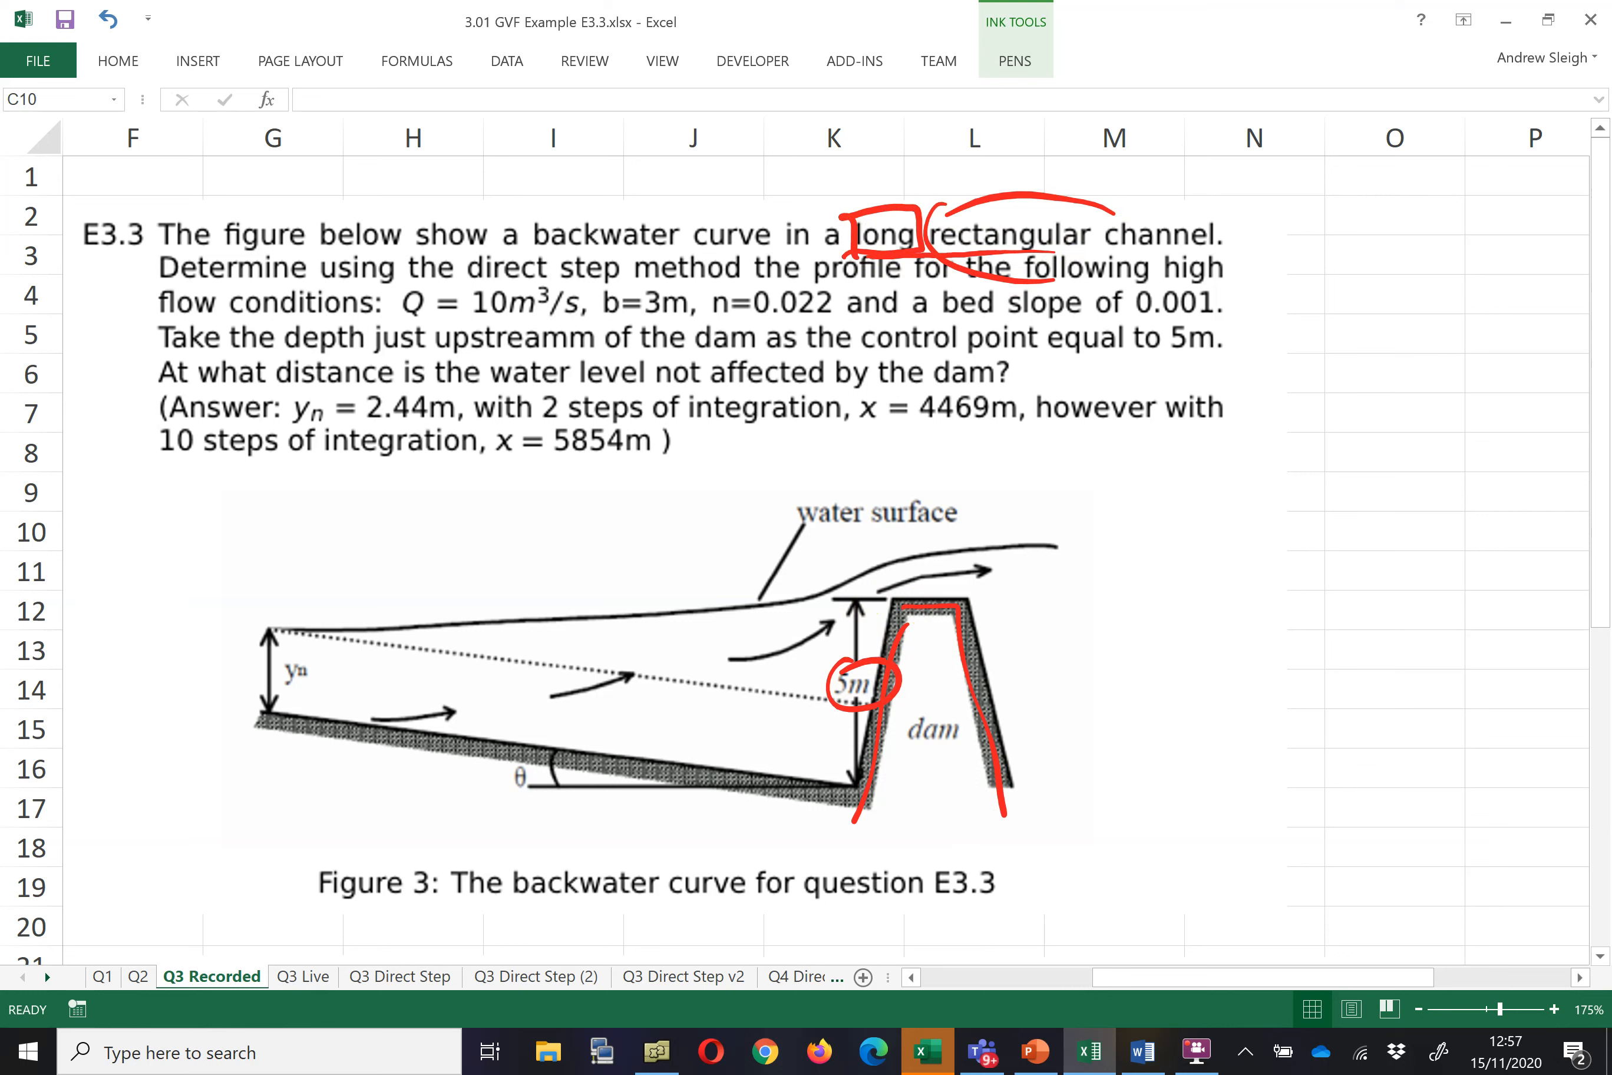
- Handwrite yn above the problem text, linked to the boxed word "long", and circle the yn depth in the figure
drag(798, 192, 852, 205)
mouse_move(693, 174)
mouse_down()
mouse_move(699, 220)
mouse_move(741, 192)
mouse_move(750, 207)
mouse_up()
mouse_move(269, 610)
mouse_down()
mouse_move(237, 651)
mouse_move(212, 650)
mouse_up()
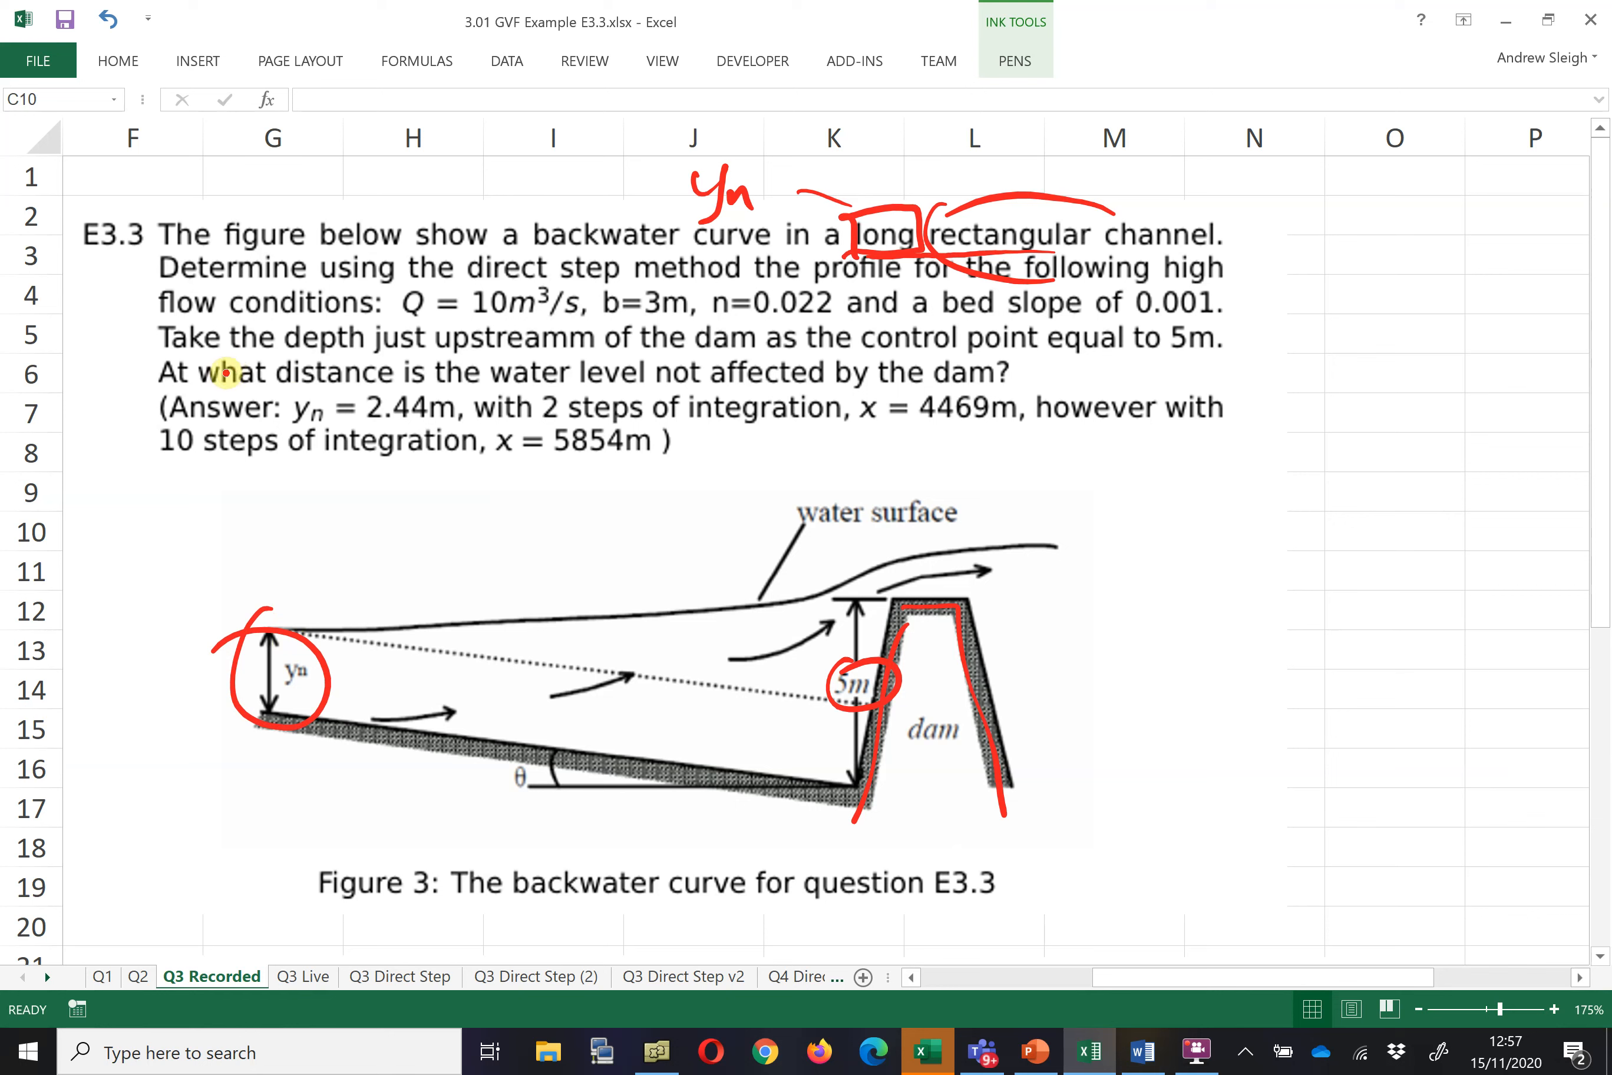
mouse_move(661, 390)
mouse_down()
mouse_move(857, 378)
mouse_move(770, 391)
mouse_up()
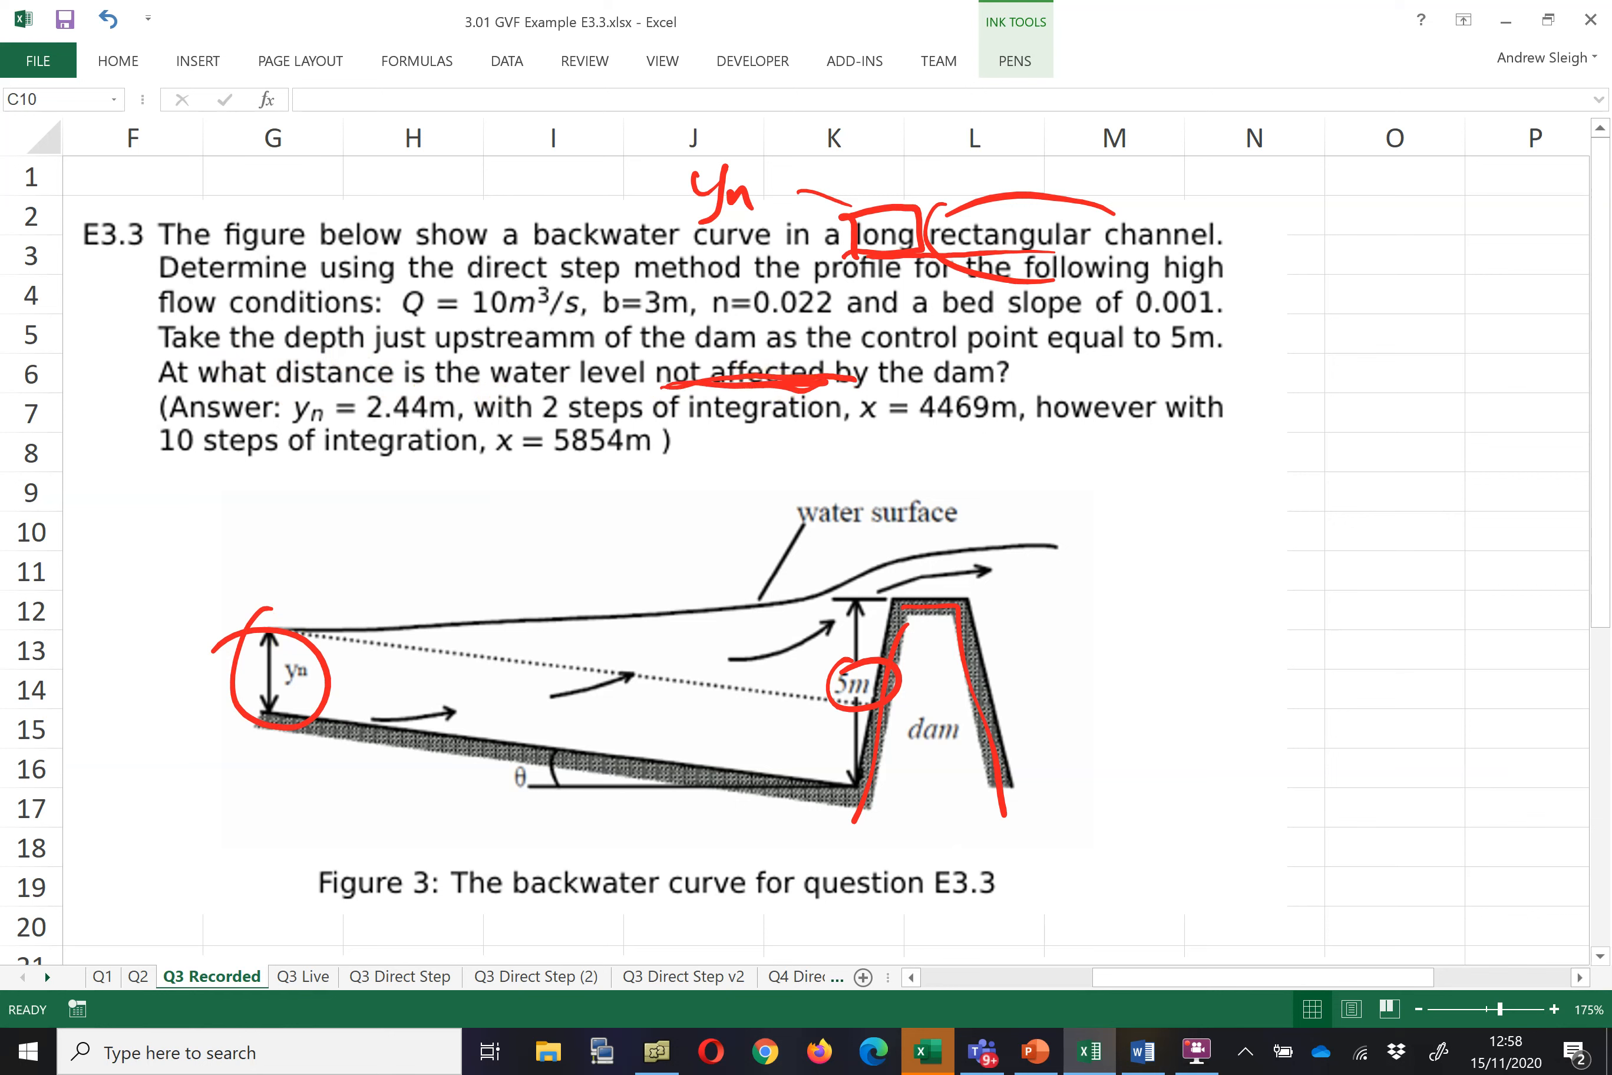
click(1014, 62)
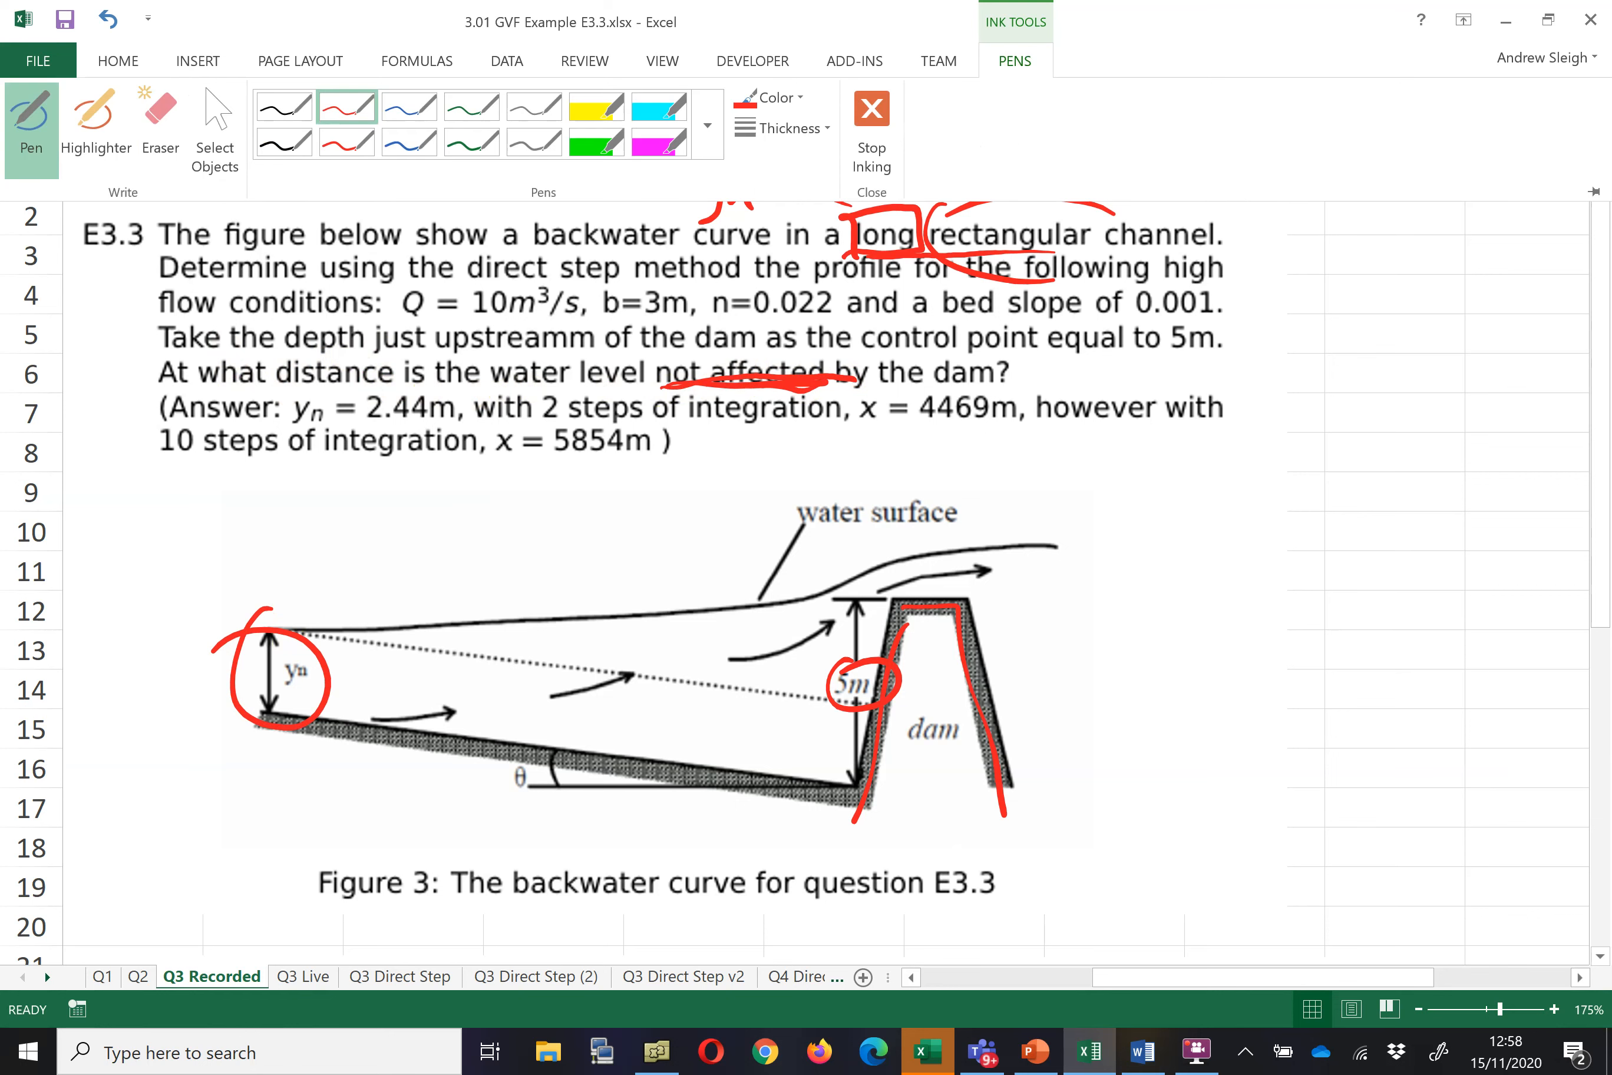
click(160, 132)
drag(677, 394, 842, 402)
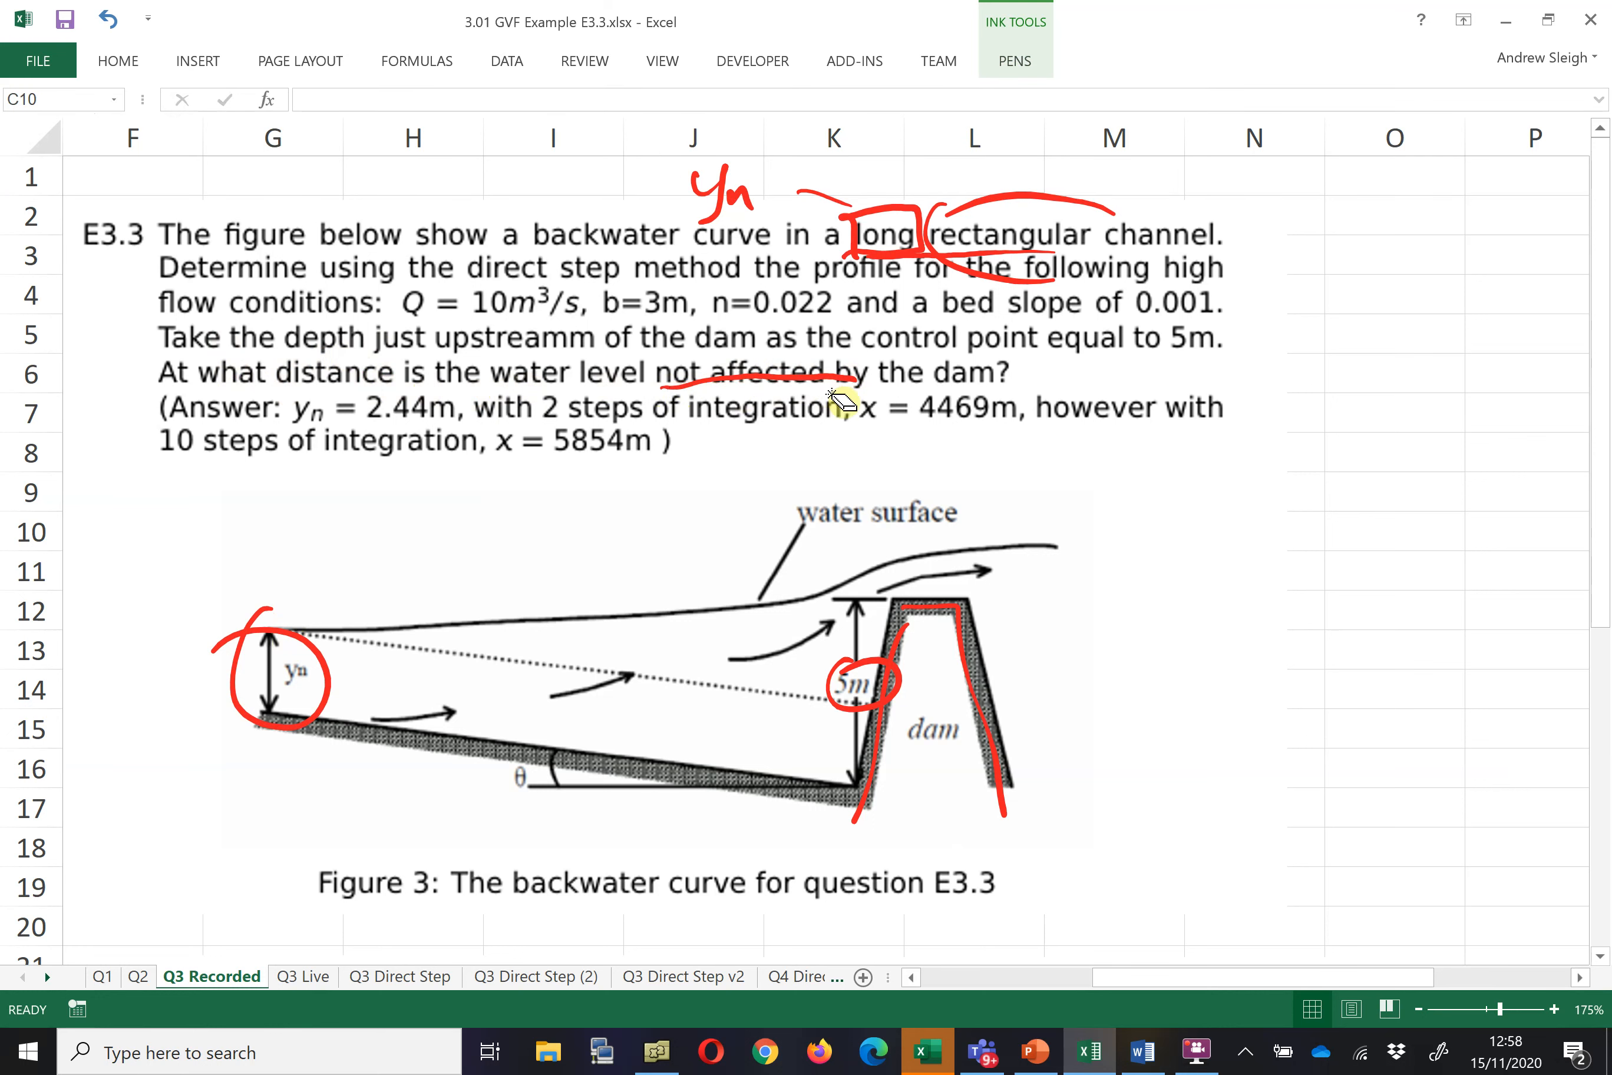
- Underline "not affected" with the red pen and handwrite yn at the end of that question line
click(1014, 61)
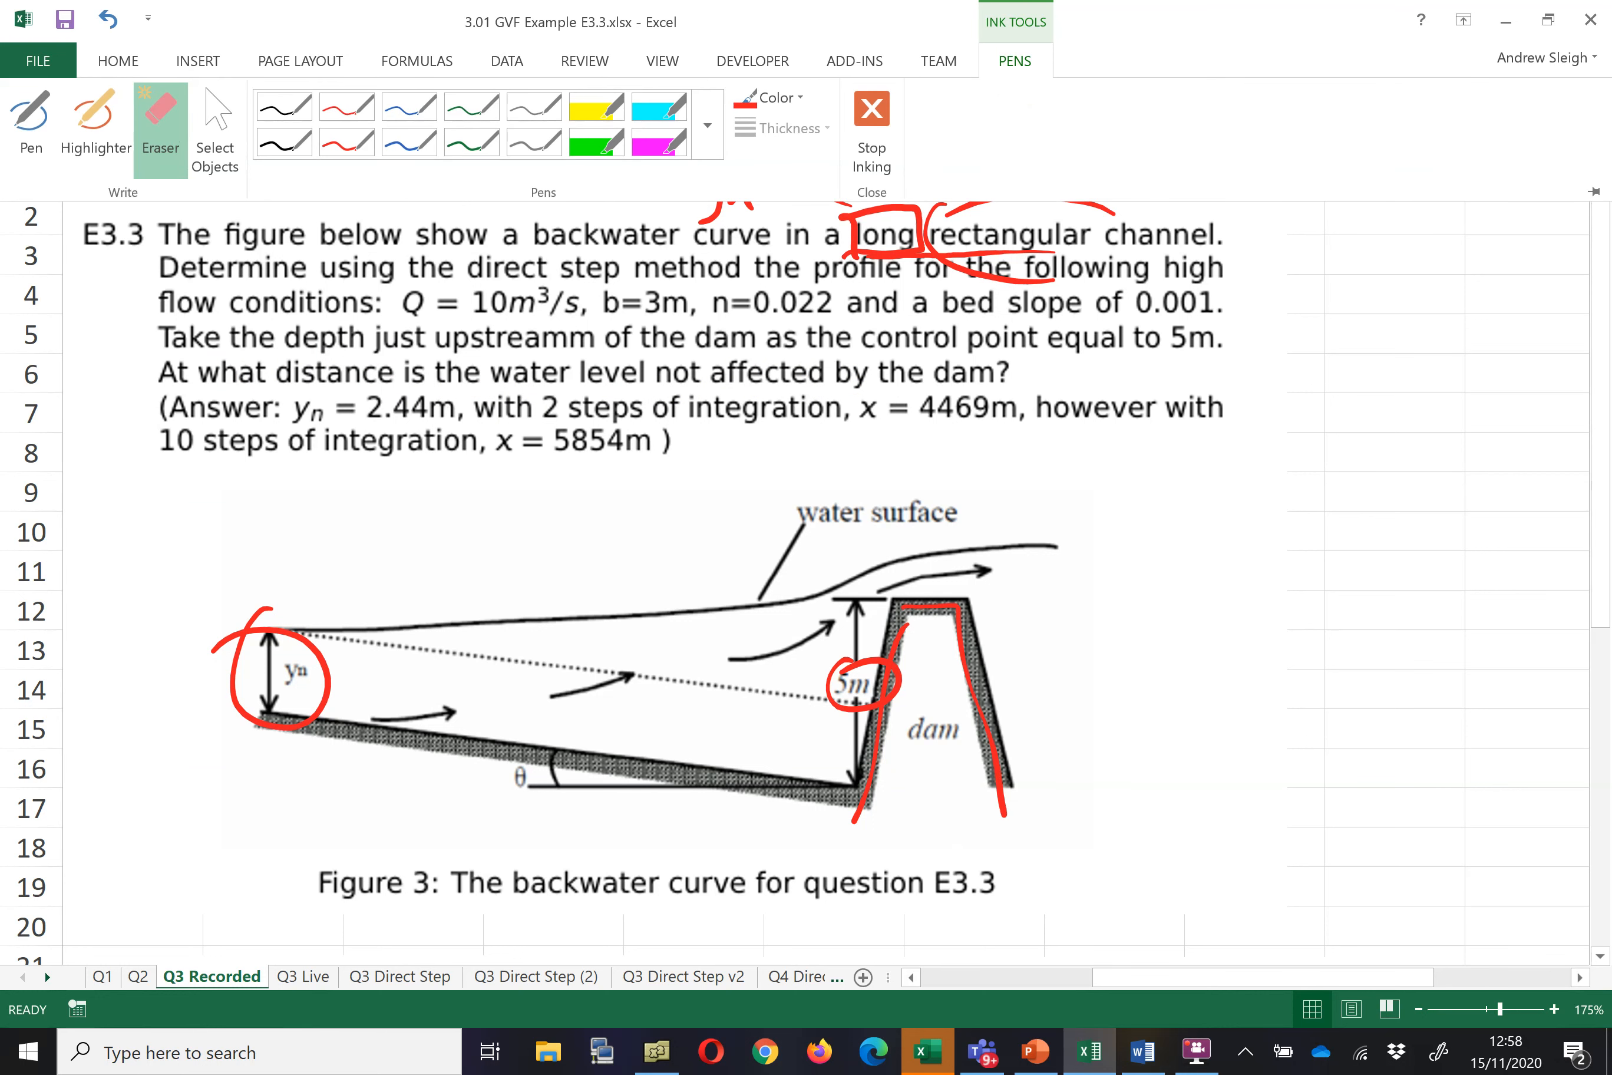
click(341, 123)
drag(657, 389, 845, 395)
mouse_move(1053, 370)
mouse_down()
mouse_move(1059, 393)
mouse_move(1104, 383)
mouse_up()
- Draw a red dimension line beneath the channel bed from the yn section to the dam and label it Δx
drag(253, 814, 267, 740)
mouse_move(267, 780)
mouse_down()
mouse_move(720, 827)
mouse_move(851, 856)
mouse_move(845, 872)
mouse_up()
mouse_move(505, 867)
mouse_down()
mouse_move(527, 835)
mouse_move(521, 856)
mouse_move(589, 863)
mouse_up()
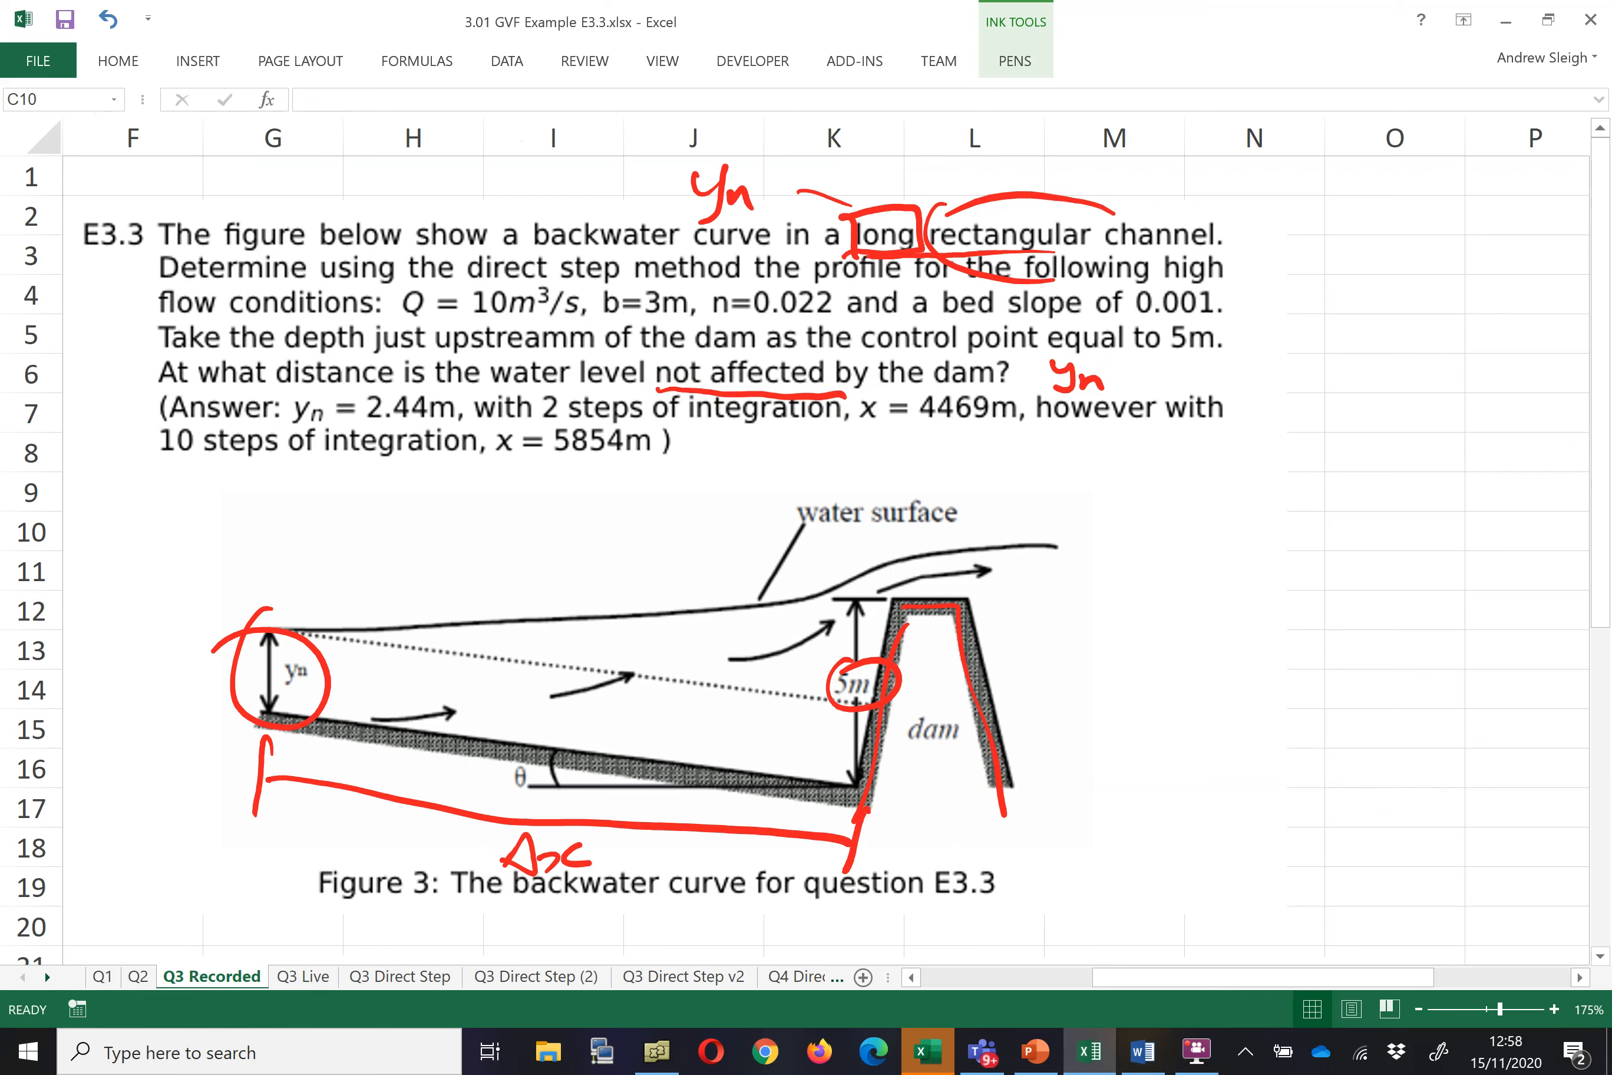
- Divide the red Δx dimension line into shorter intervals with five tick marks
mouse_move(758, 808)
mouse_down()
mouse_move(749, 849)
mouse_move(676, 817)
mouse_move(671, 843)
mouse_up()
mouse_move(581, 797)
mouse_down()
mouse_move(577, 825)
mouse_move(512, 820)
mouse_up()
drag(393, 772, 386, 794)
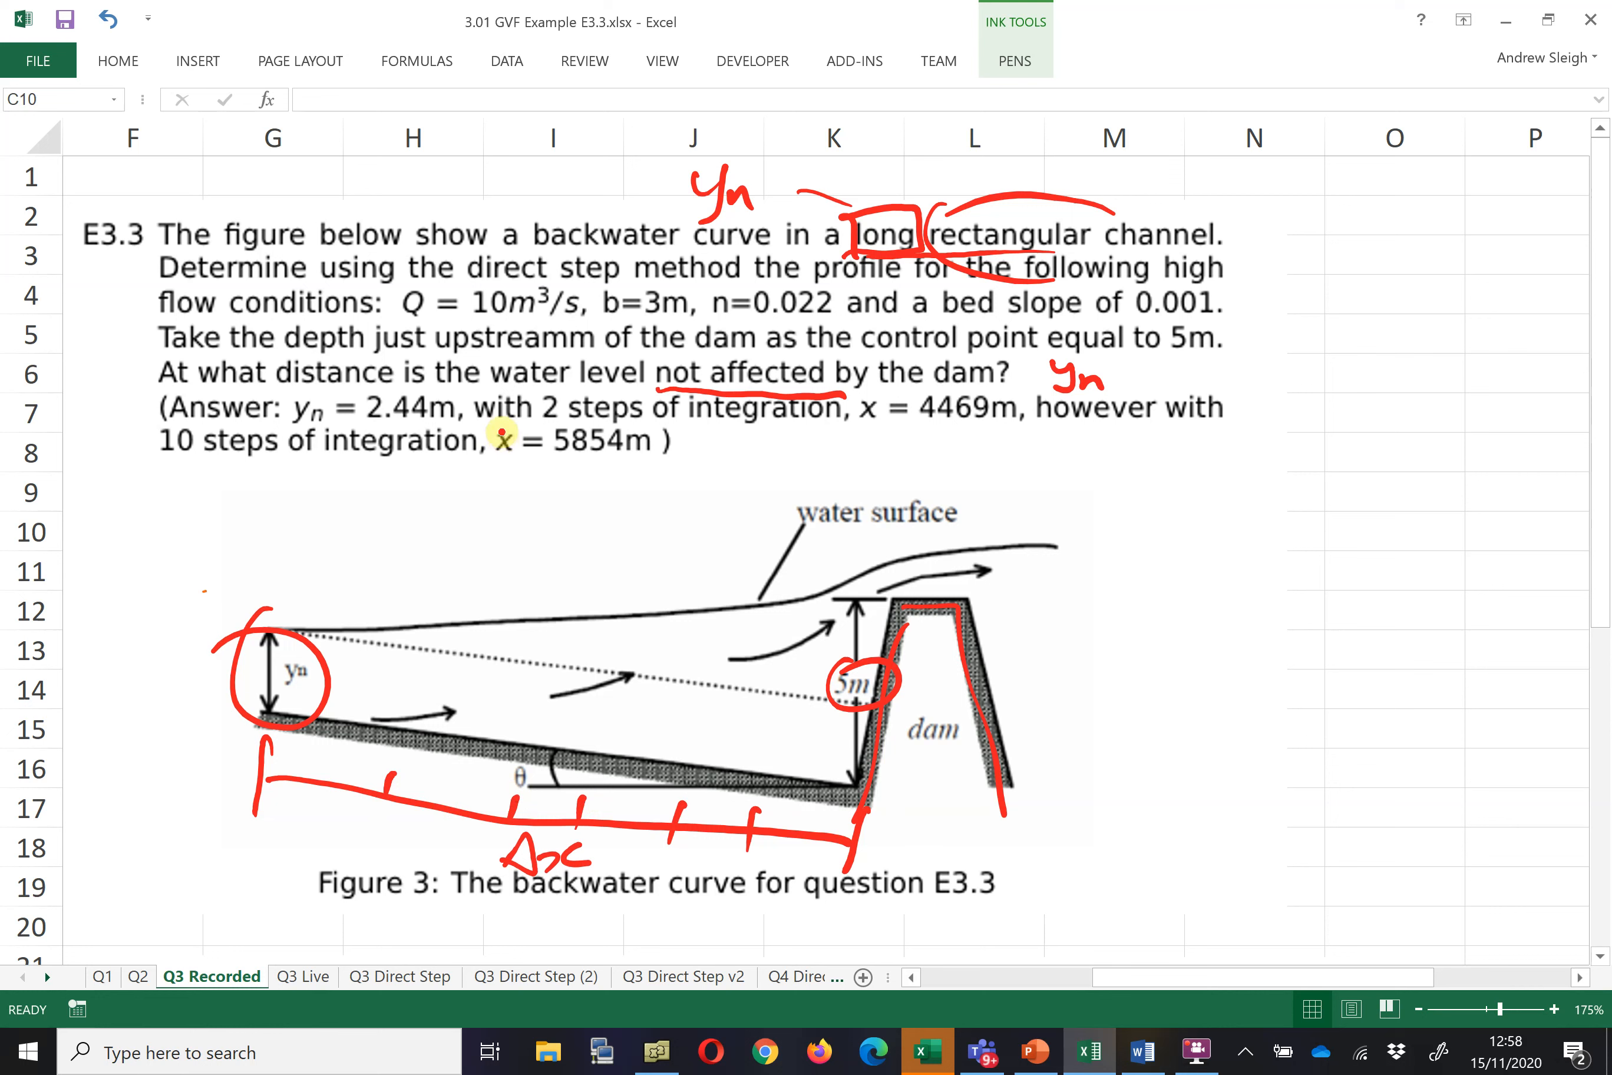
- Underline "2 steps of", "4469m" and "10 steps" in the answer text in red, and double-underline "x = 5854m"
drag(533, 421, 687, 430)
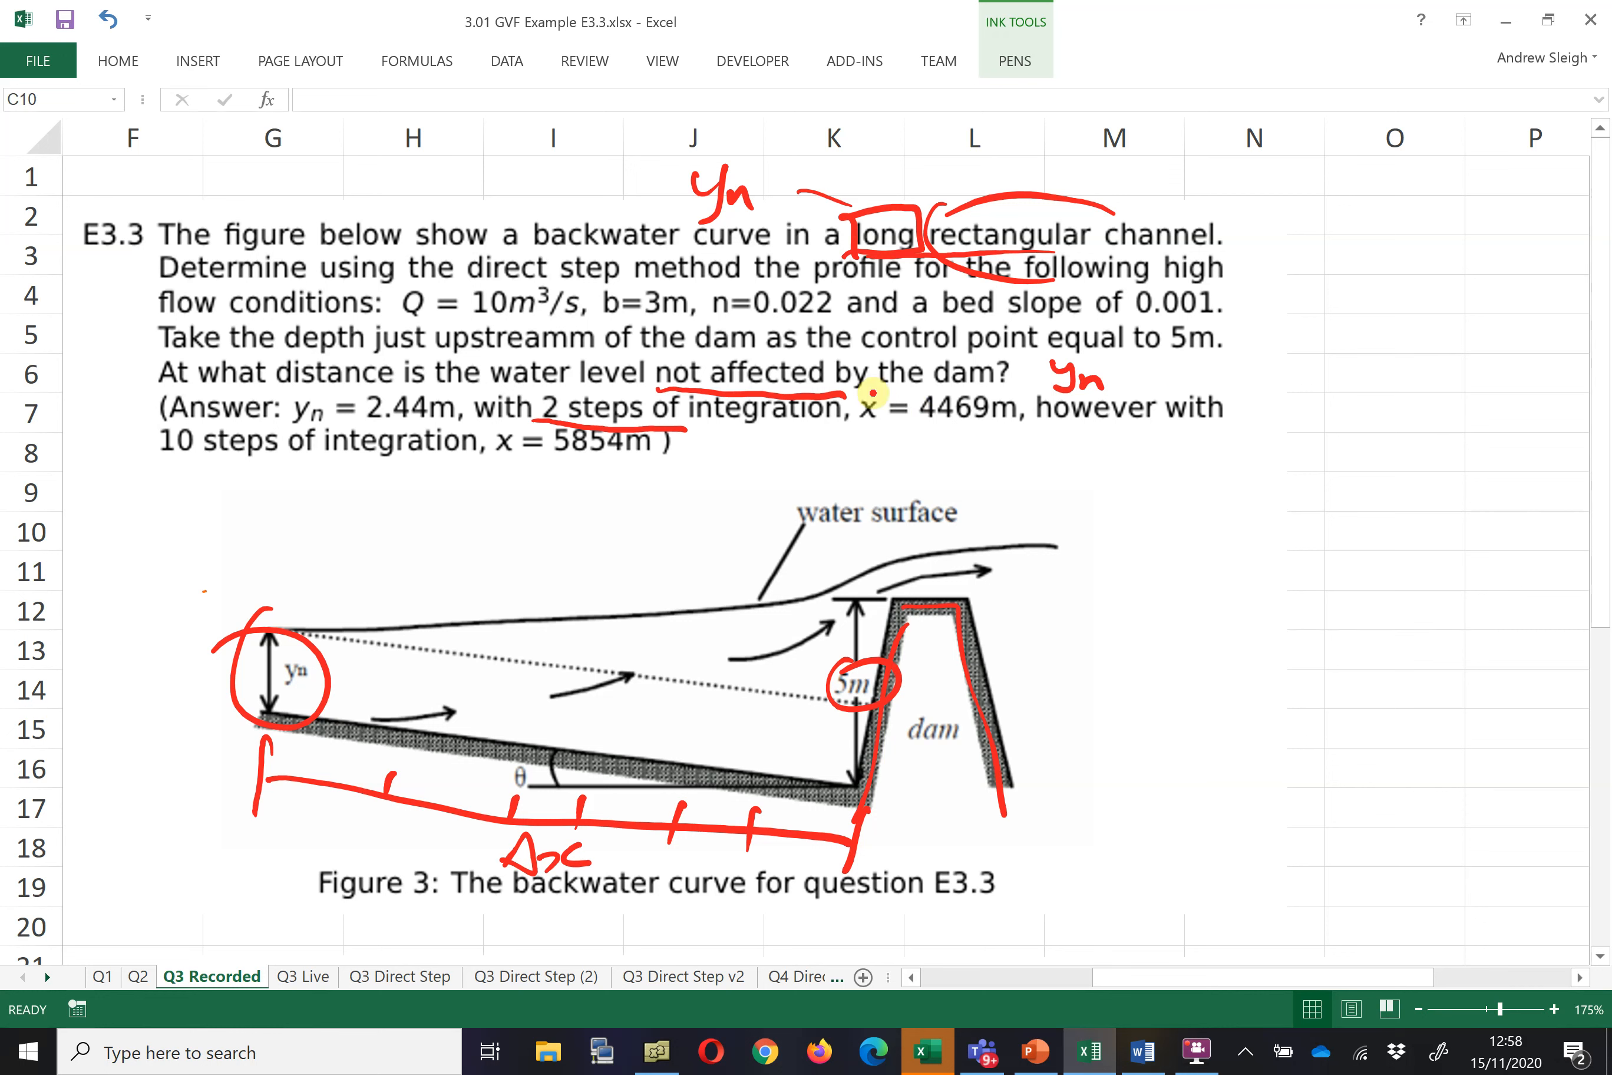
drag(901, 426, 1007, 417)
drag(166, 465, 280, 460)
drag(498, 456, 637, 470)
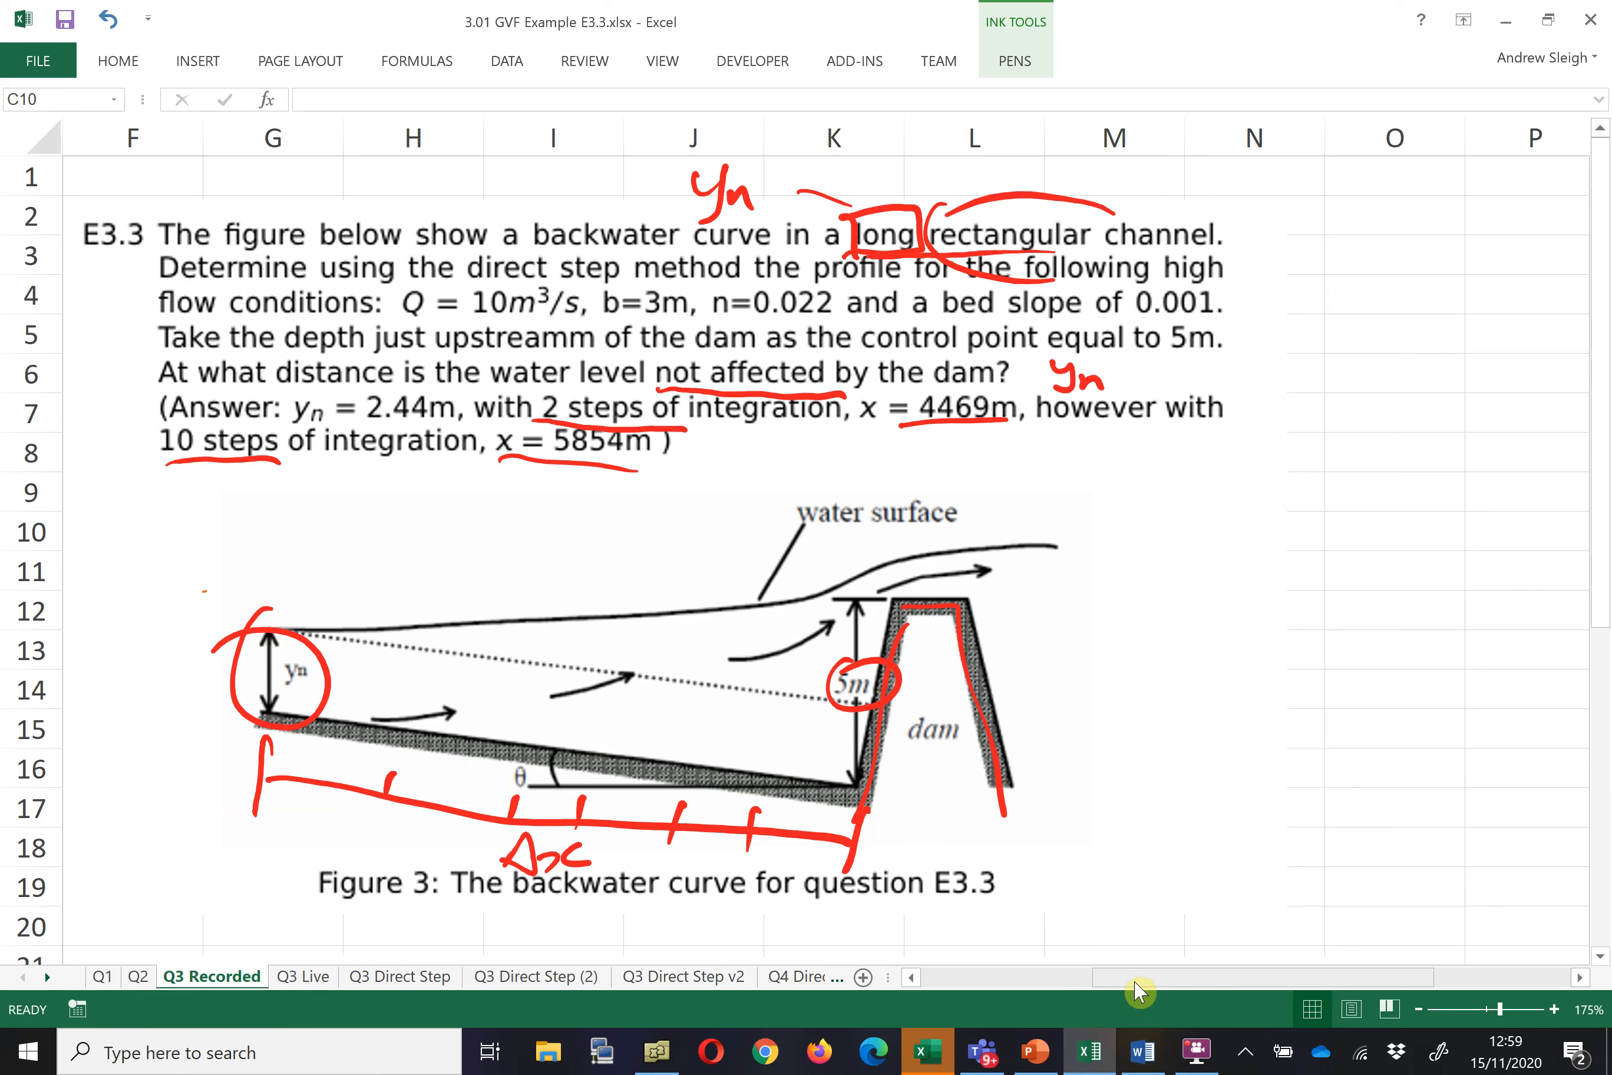
drag(509, 471, 662, 466)
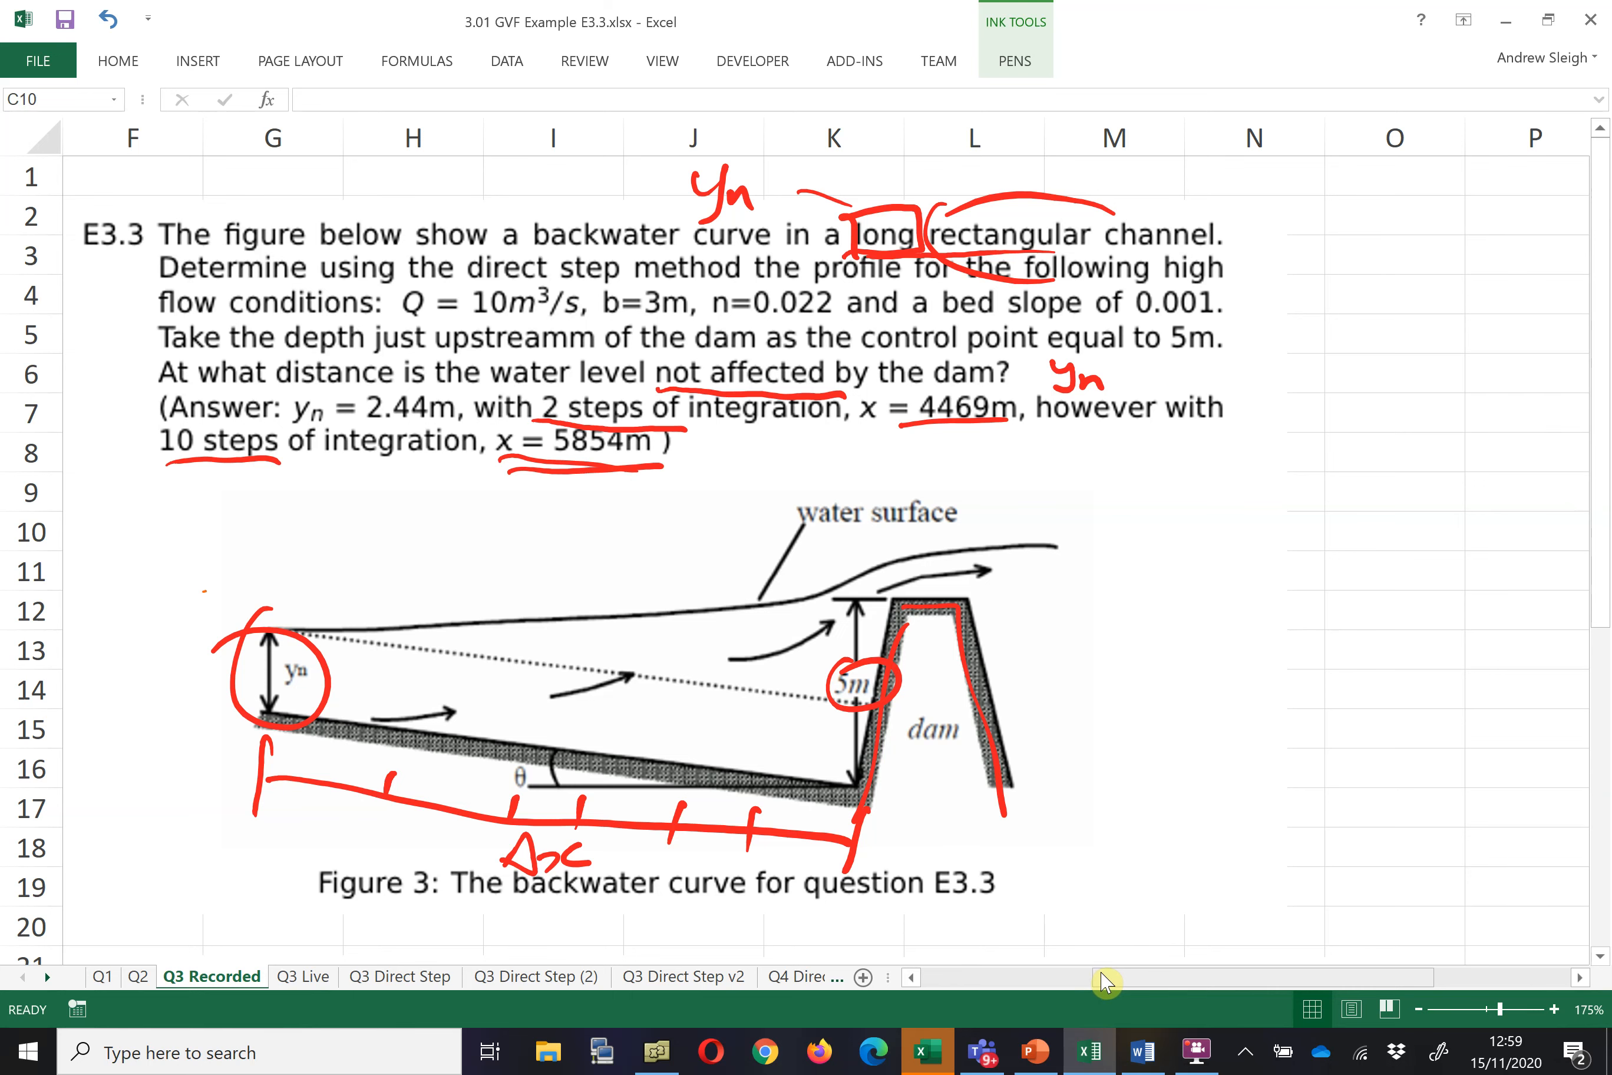
- Stop inking and show the input cells beside the whole problem figure and the flow formulas at 130% zoom
drag(1103, 974, 1048, 974)
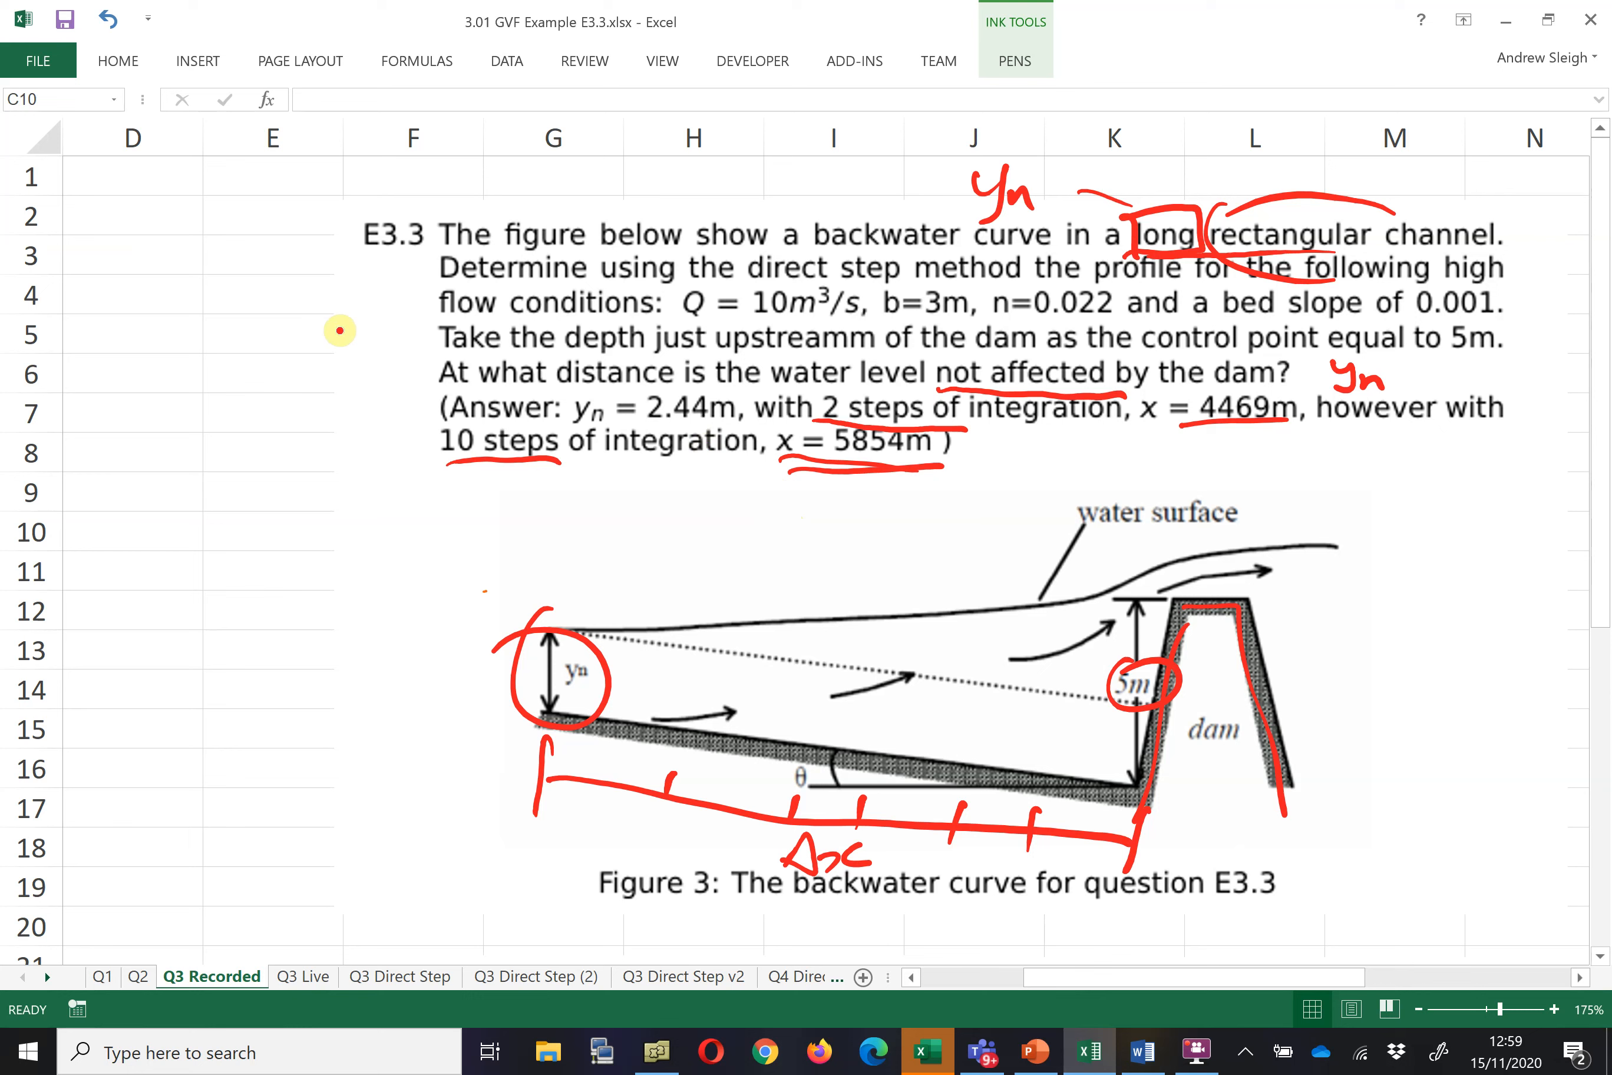
click(1011, 63)
click(1118, 62)
click(1011, 61)
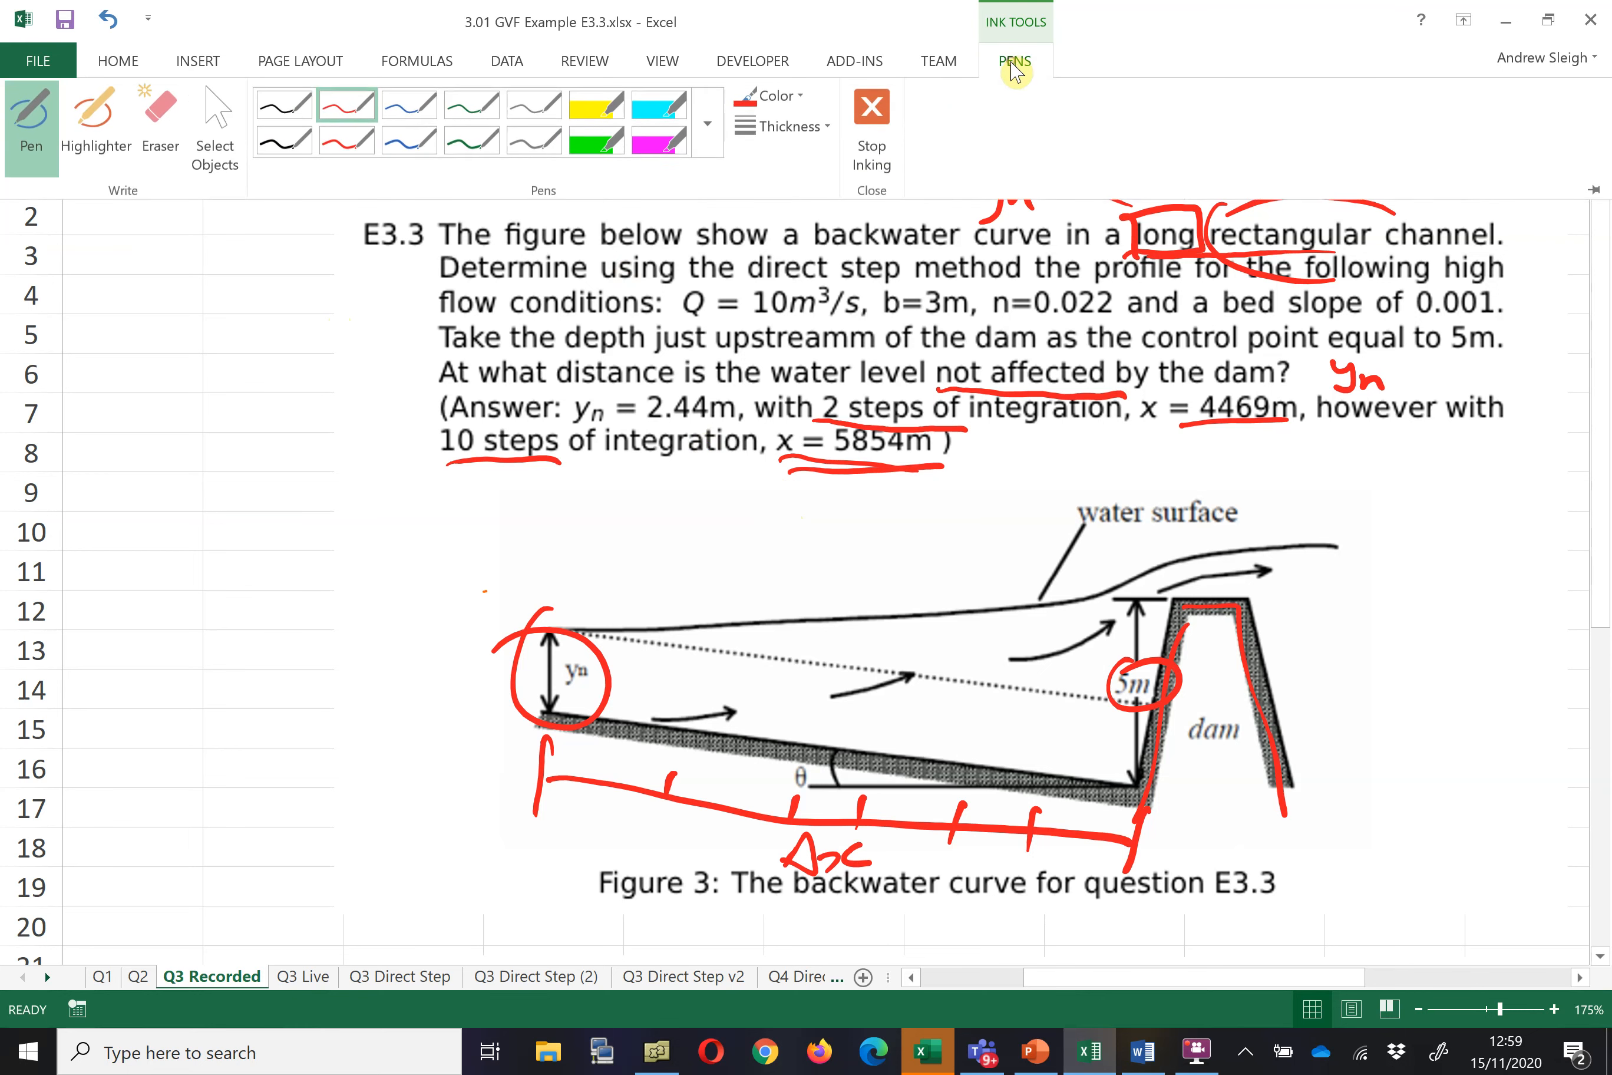
click(848, 129)
scroll(500, 419, down, 2)
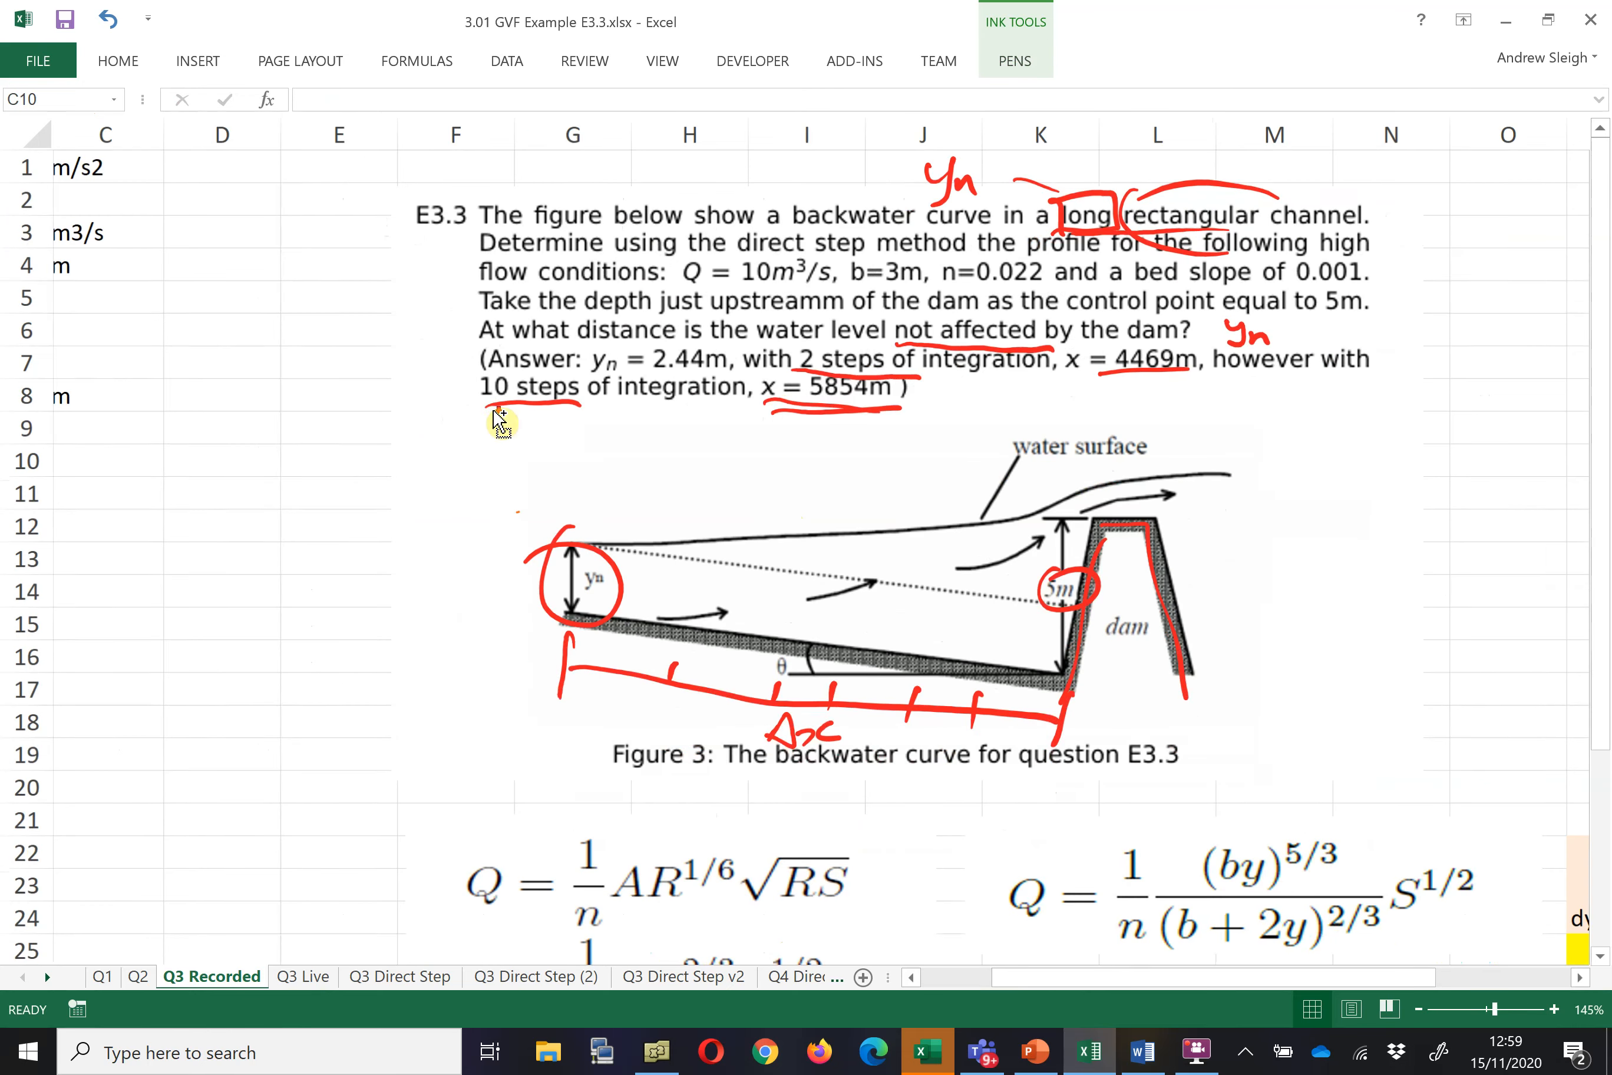
drag(1071, 978, 999, 982)
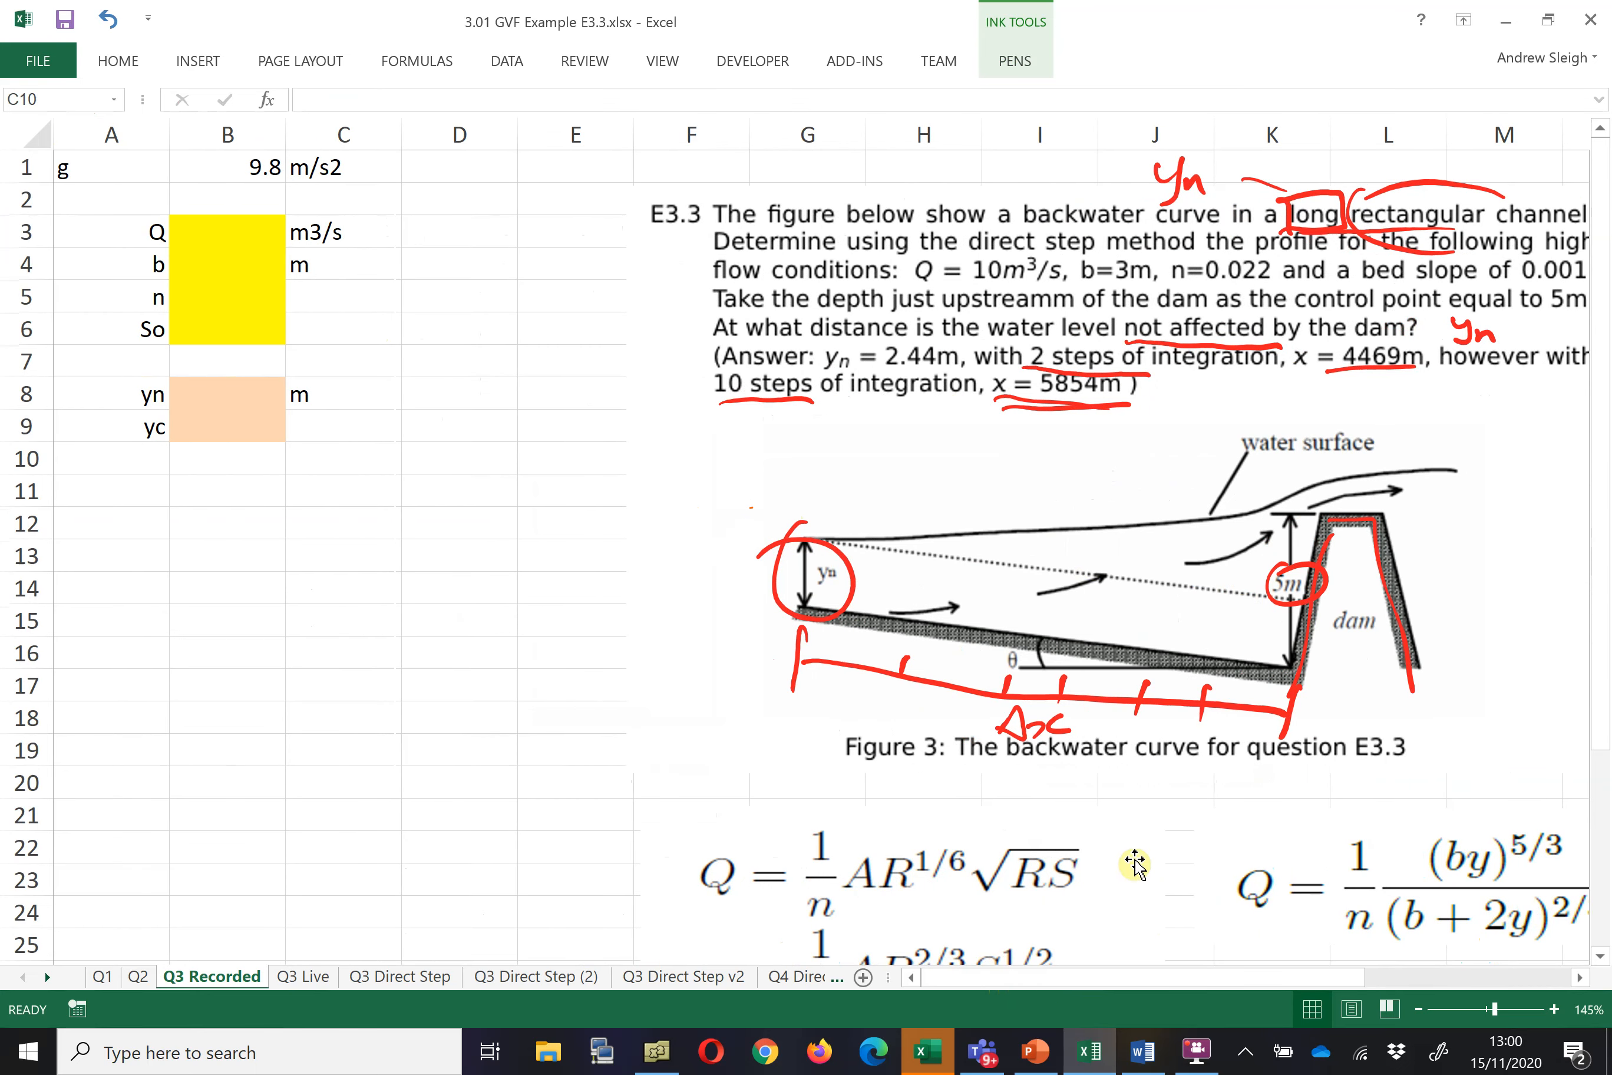
mouse_move(979, 316)
mouse_down()
mouse_move(966, 303)
mouse_move(979, 313)
mouse_up()
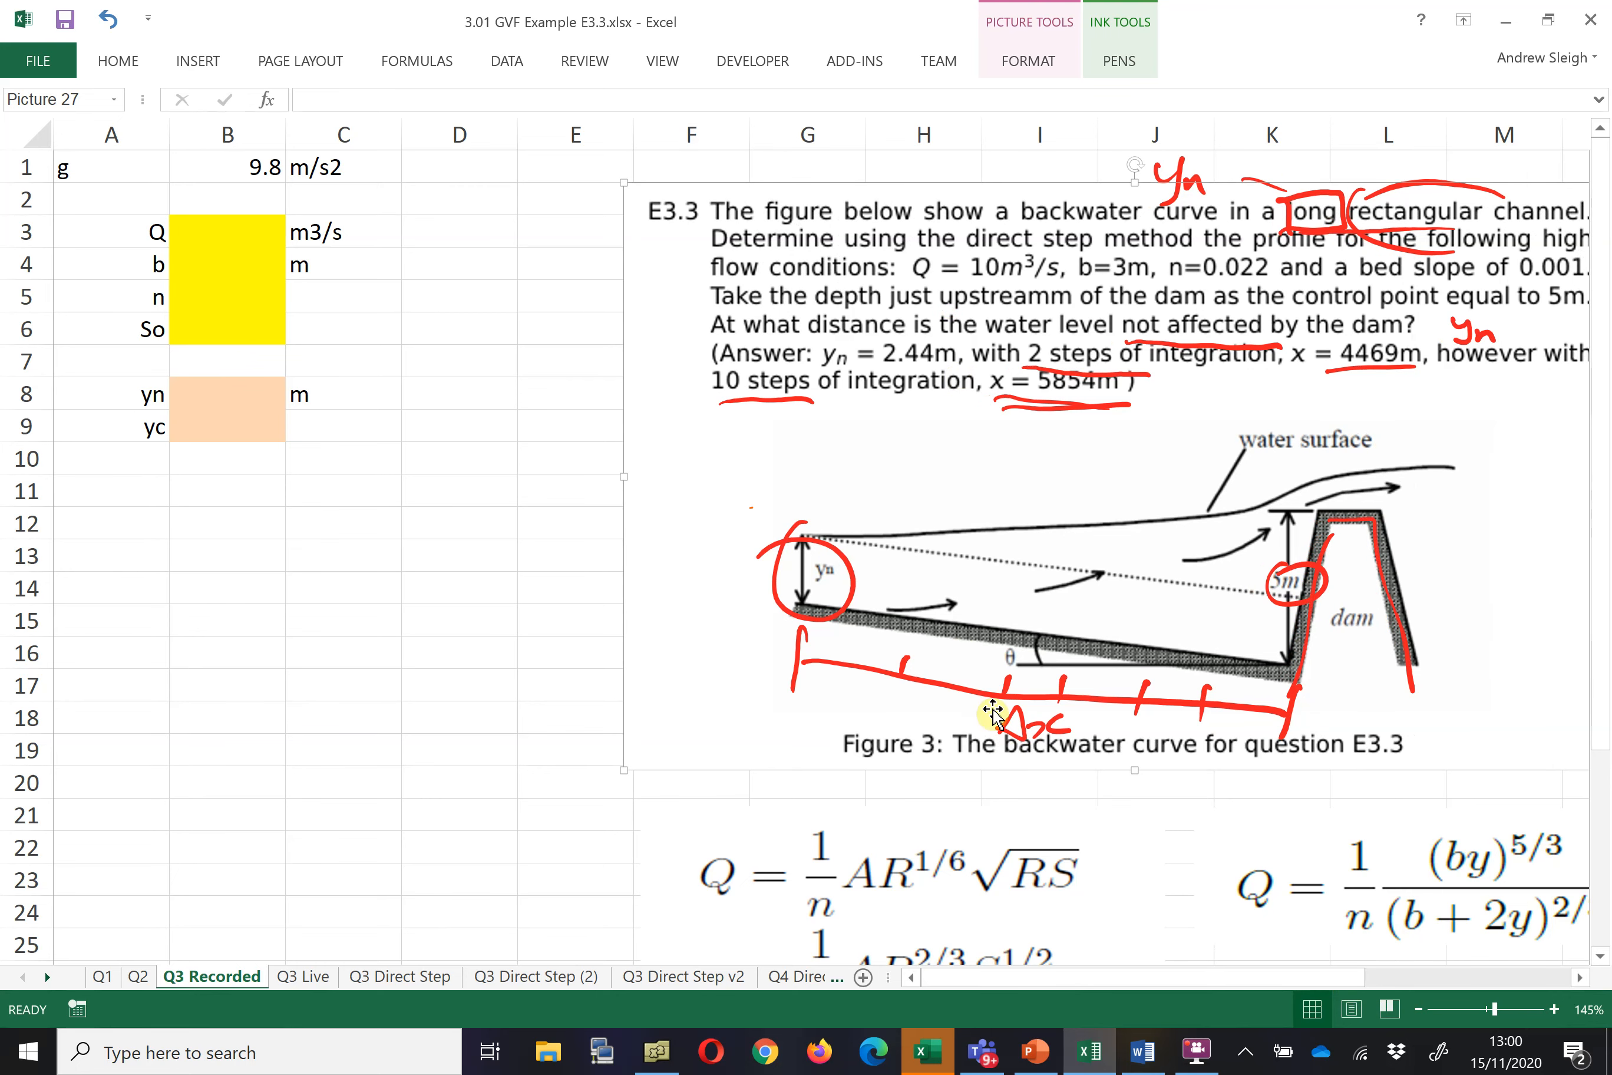
ctrl+scroll(964, 658, down, 1)
- Examine the input cells B3:B6, the result cells B8:B9 and the cell name given to the gravity value in B1
drag(184, 223, 201, 304)
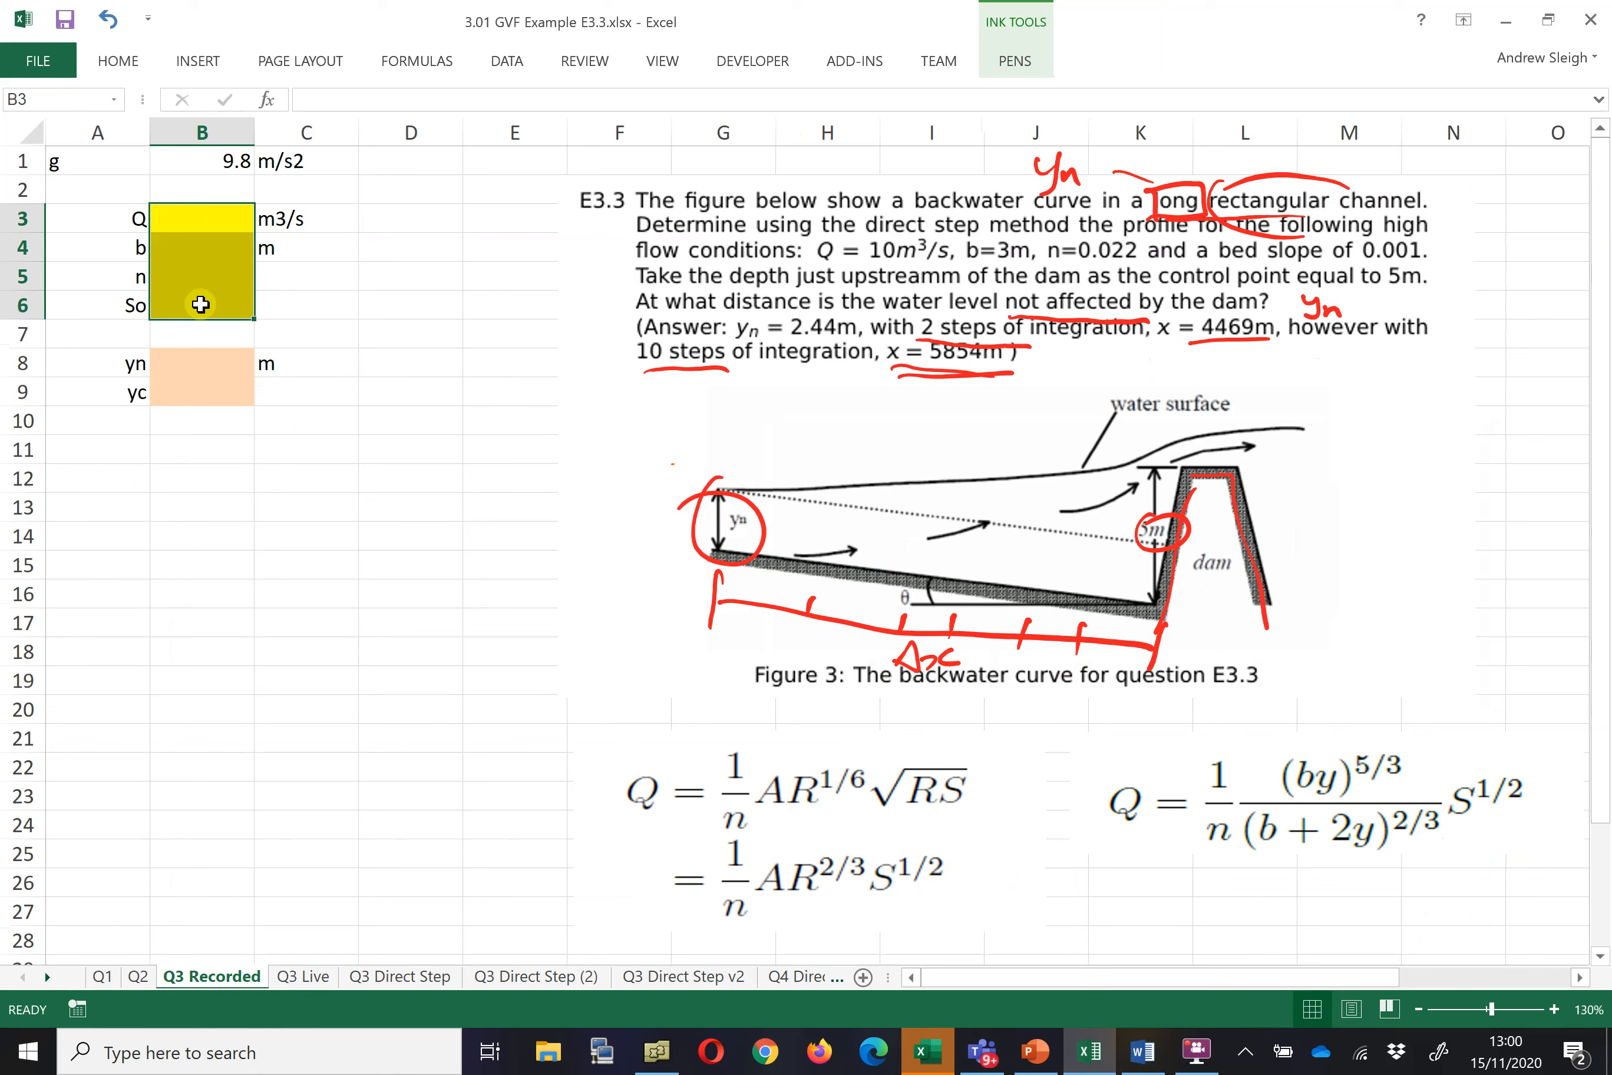
drag(198, 363, 201, 386)
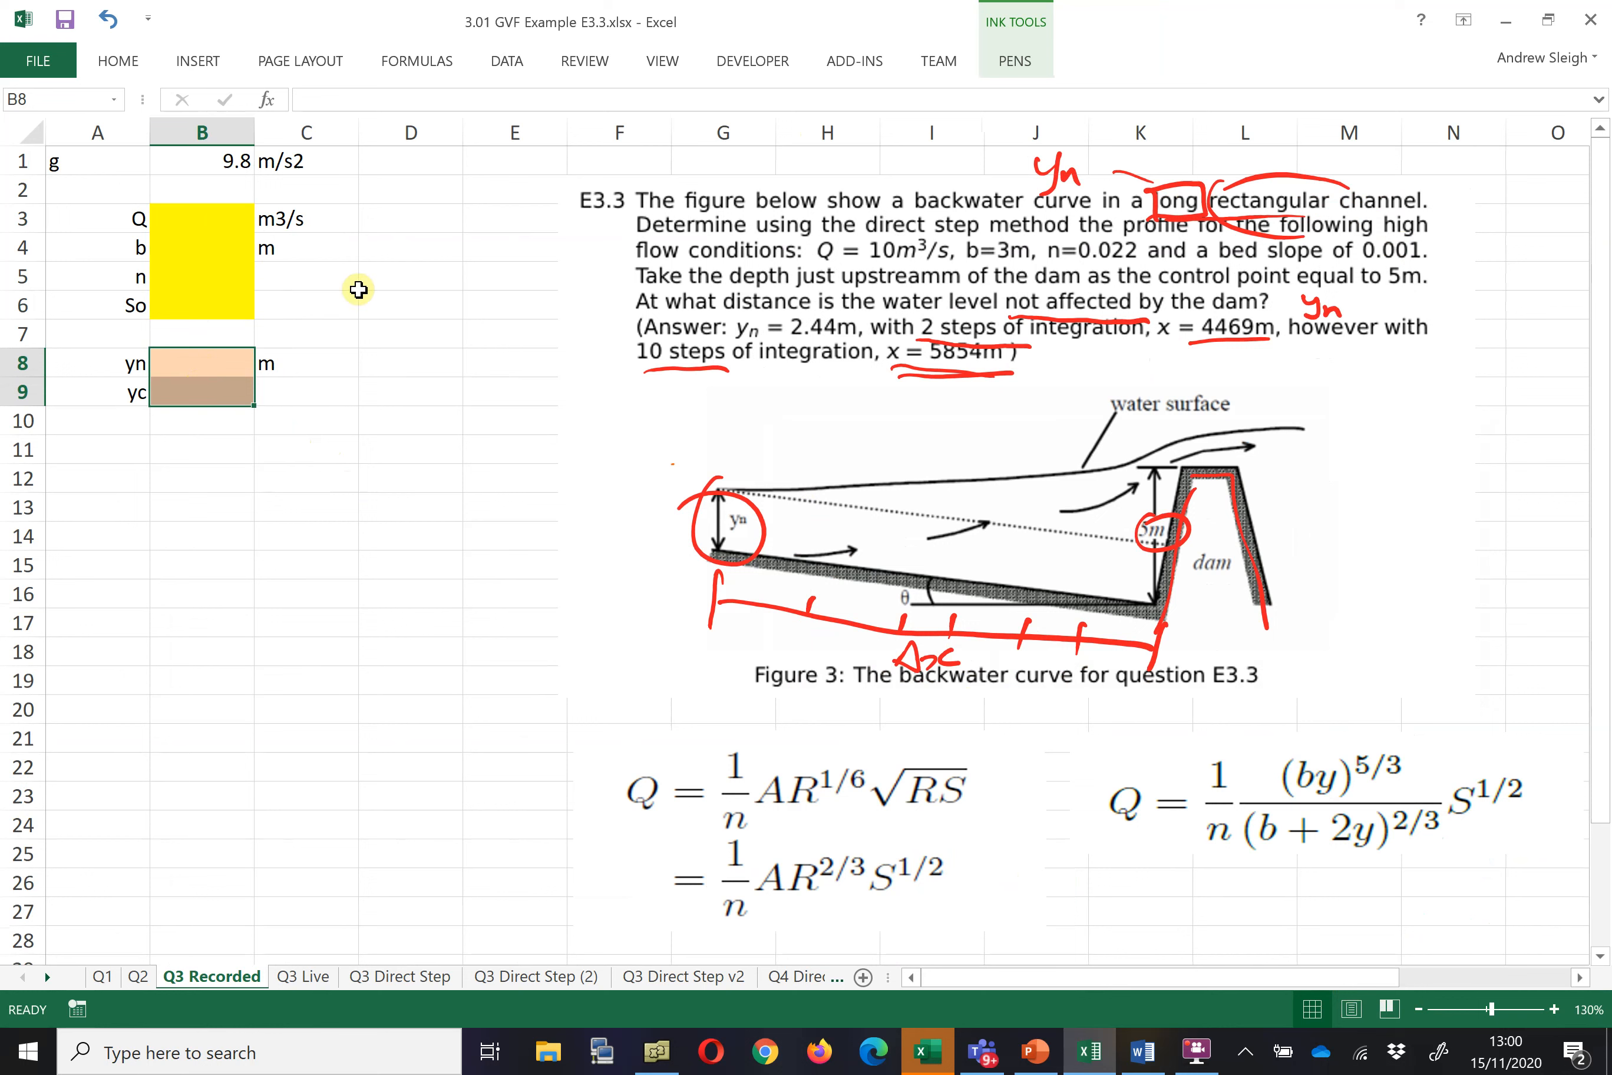
click(348, 275)
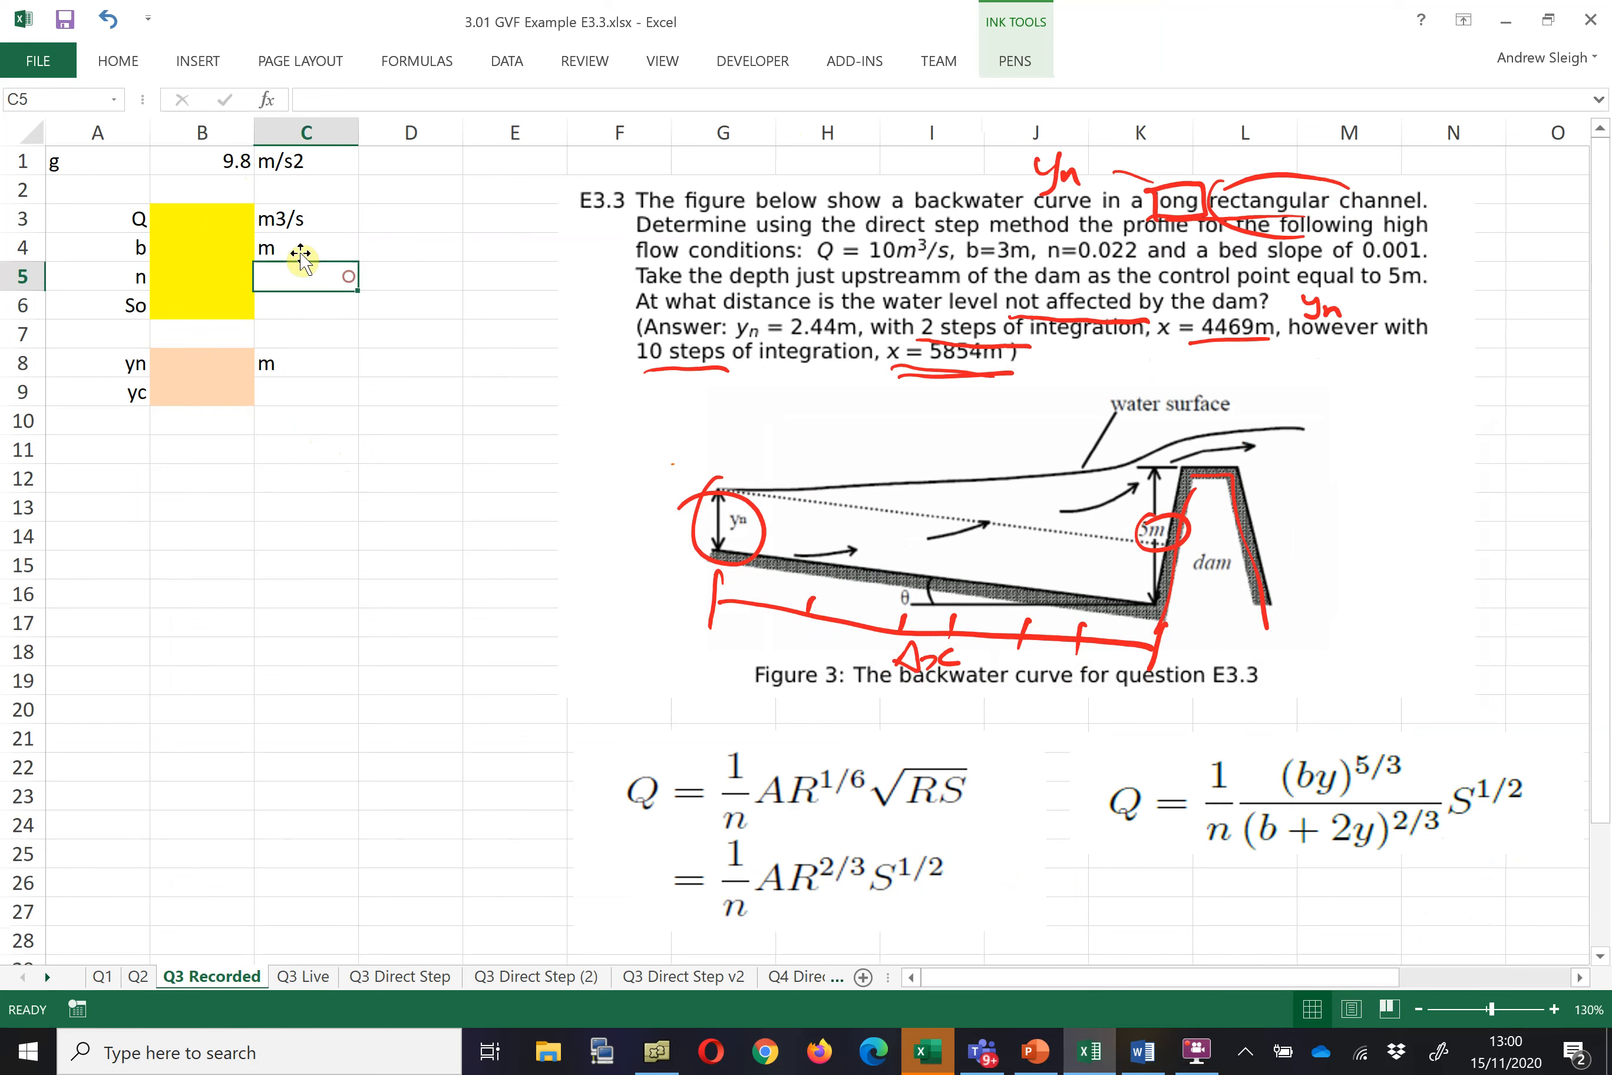
click(205, 165)
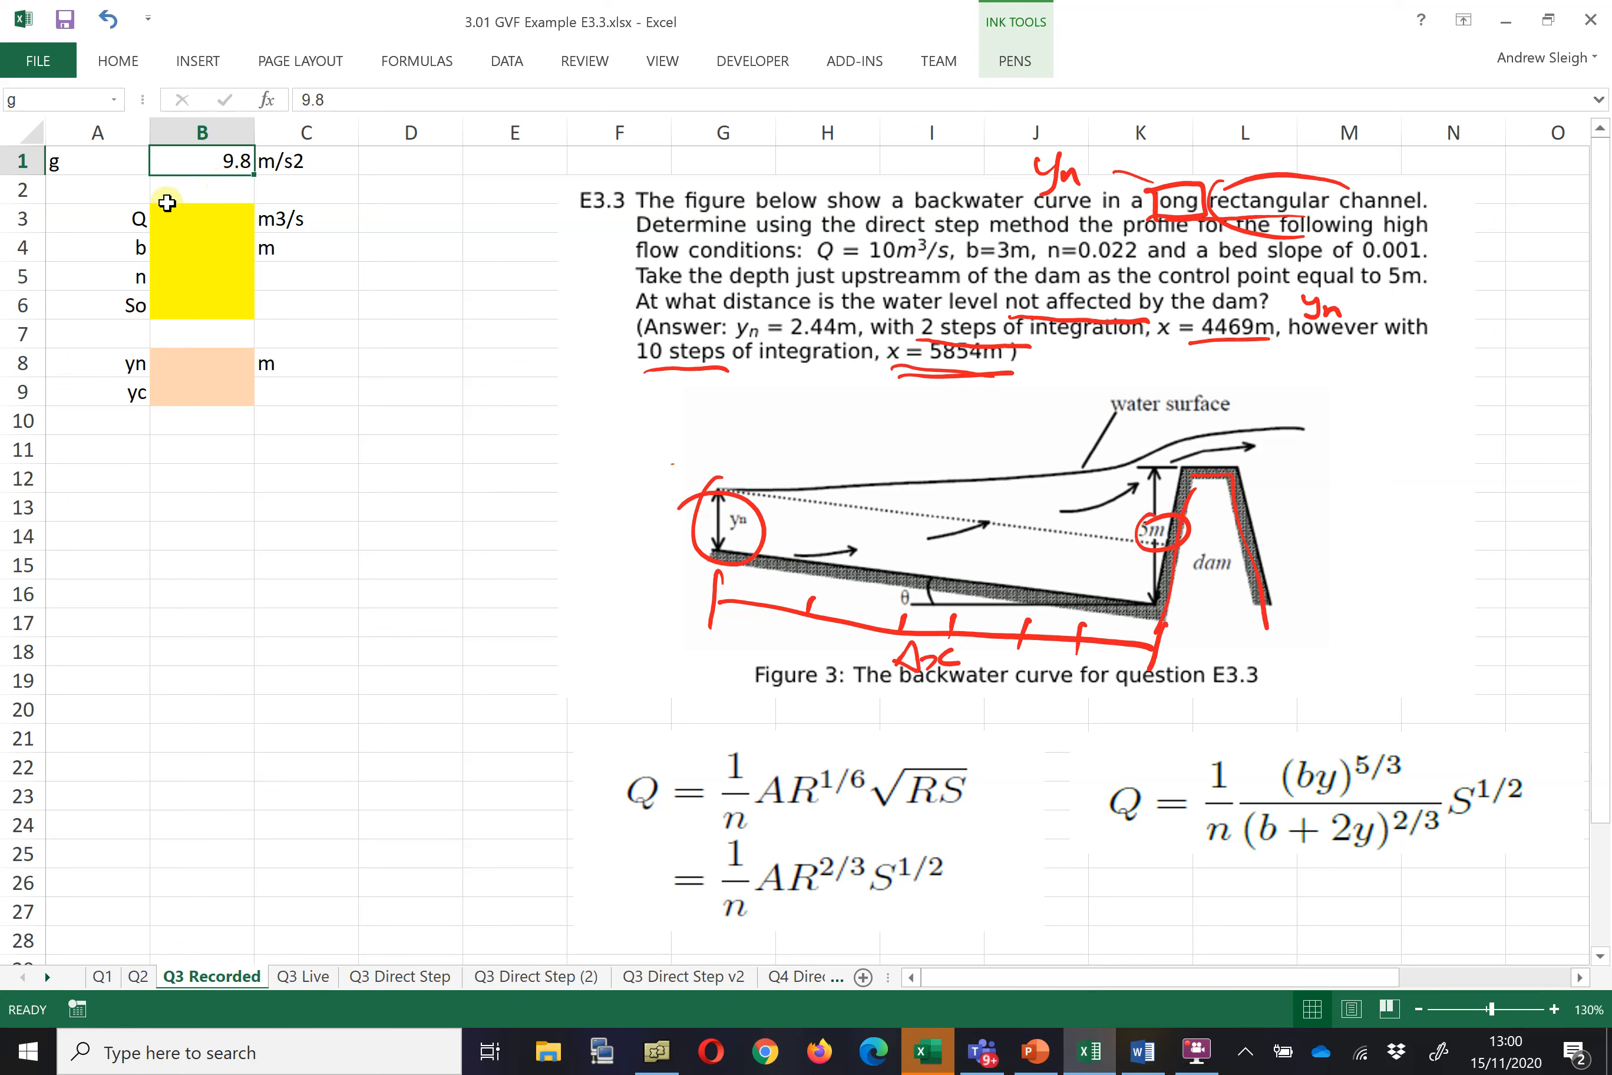
click(42, 100)
key(Return)
- Select cell B3 and highlight Q = 10m3/s, b=3m, n=0.022 and the 0.001 bed slope in yellow in the problem statement
click(215, 211)
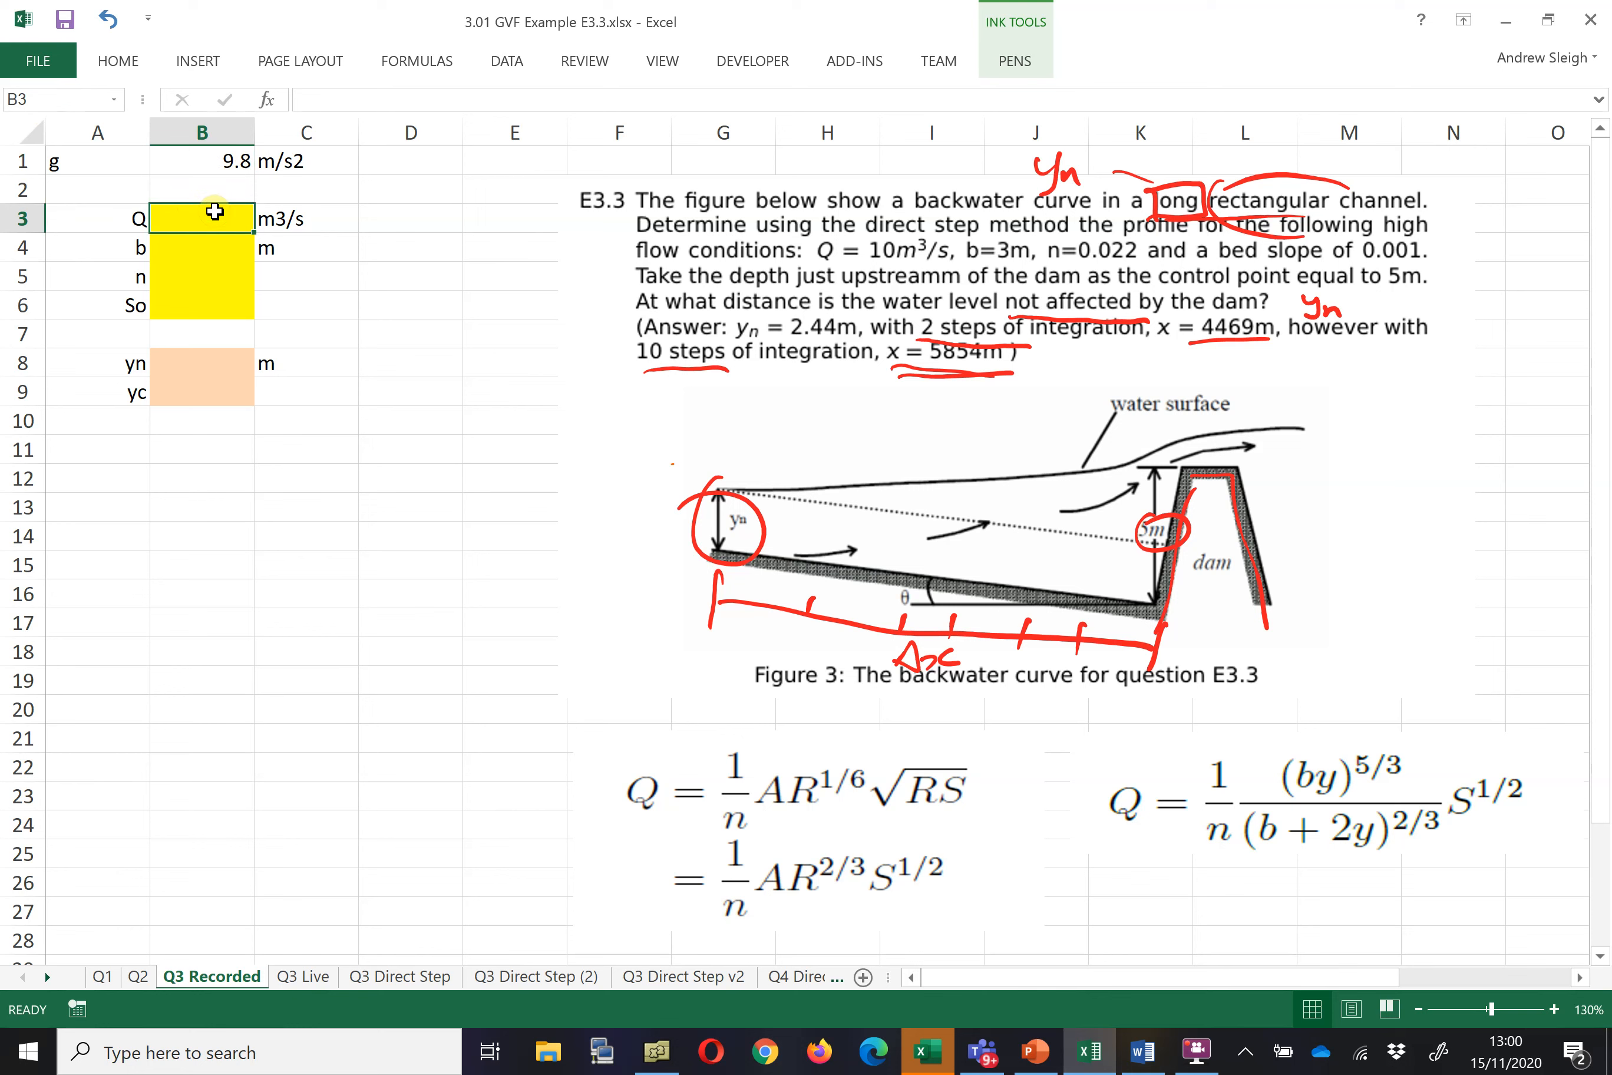
click(1014, 60)
click(595, 109)
drag(806, 253, 959, 250)
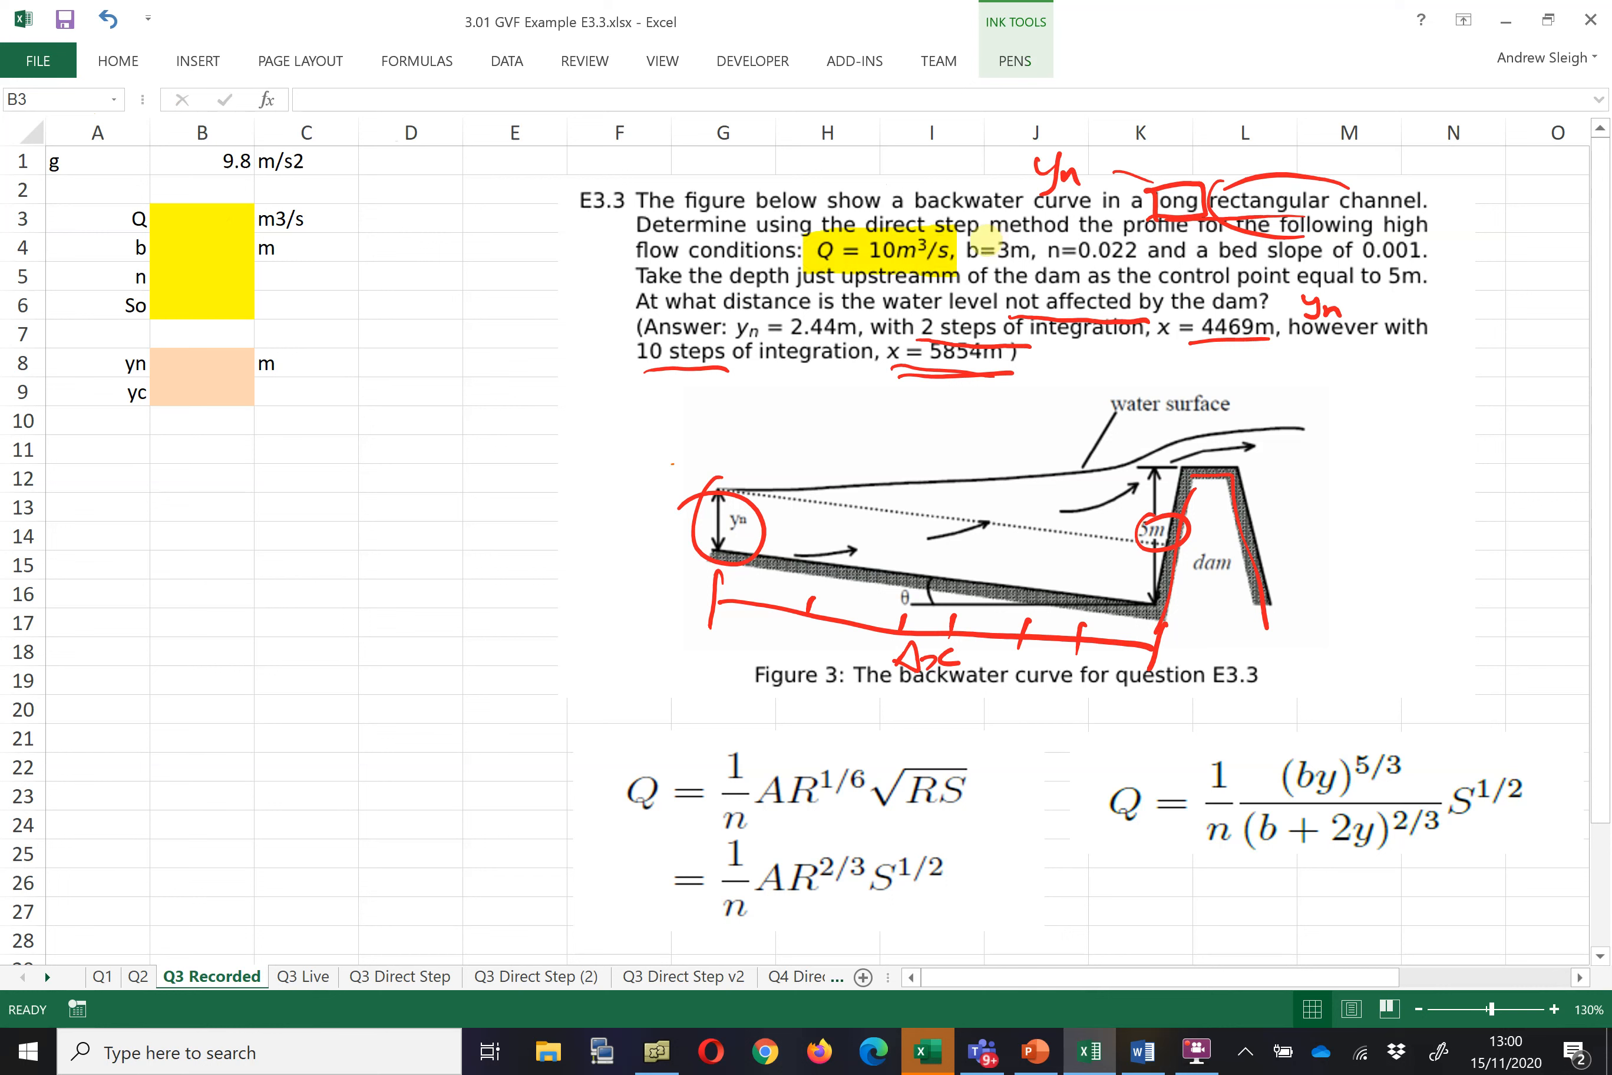
drag(992, 248, 1136, 249)
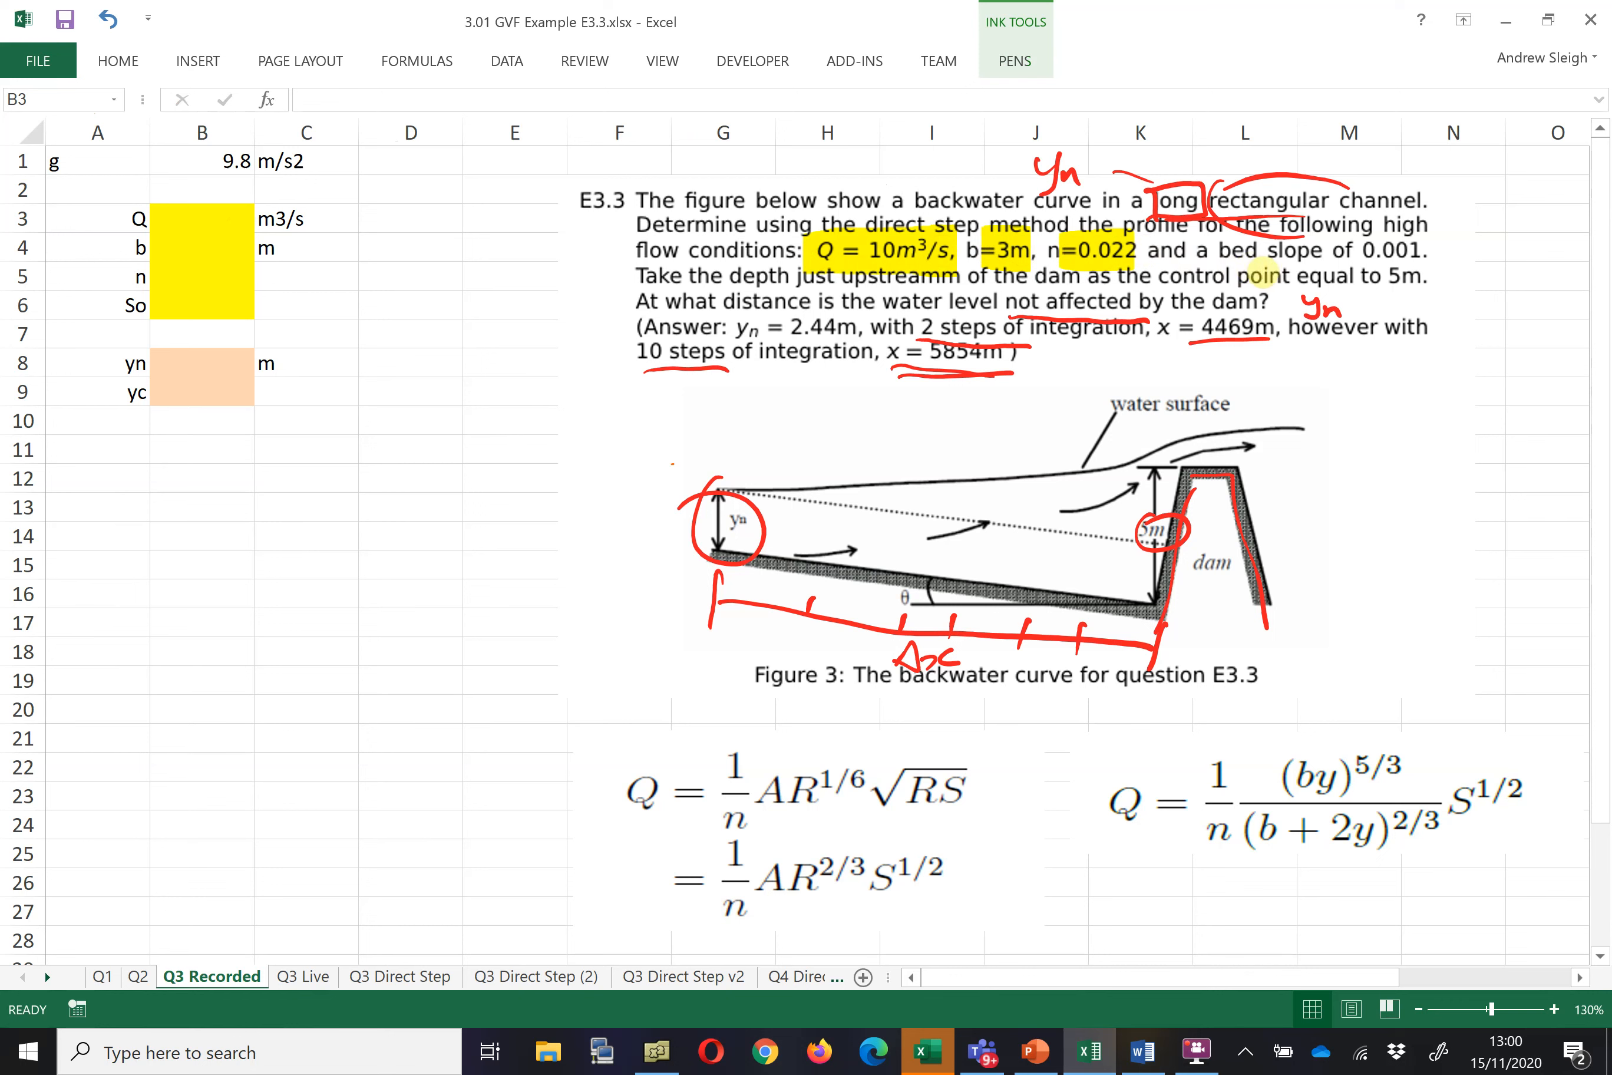
drag(1361, 247, 1425, 250)
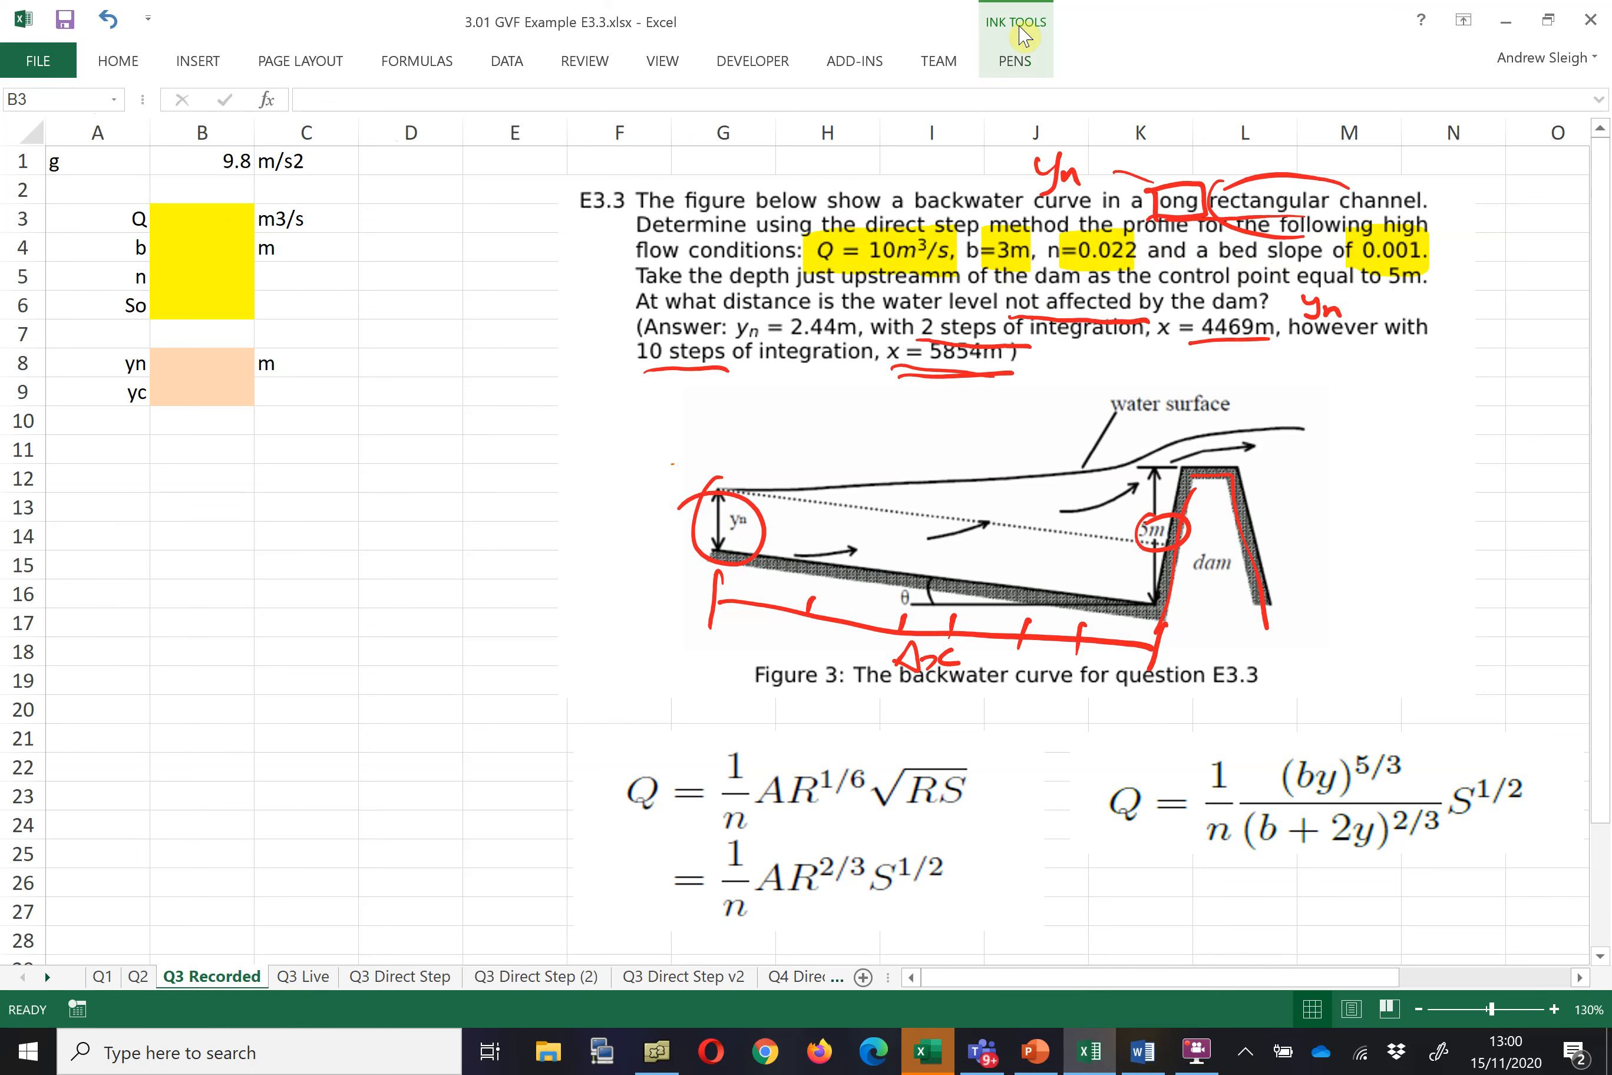
click(1013, 61)
click(888, 125)
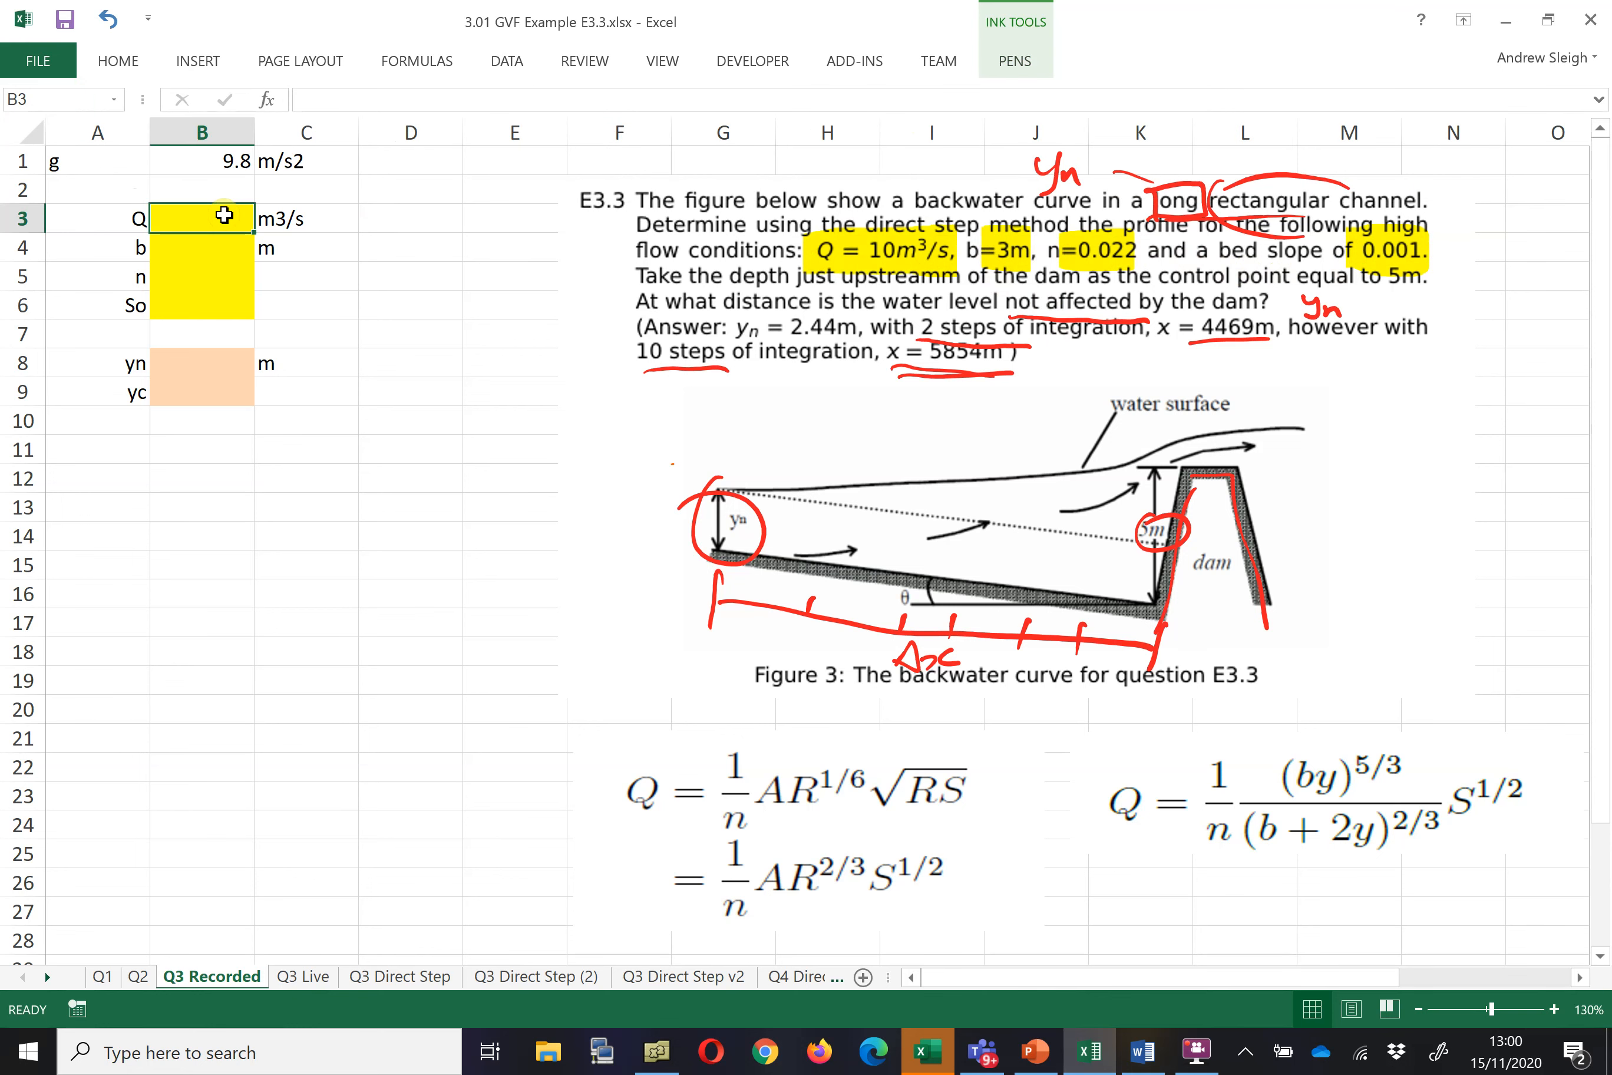
- Enter the channel data in B3:B6: Q 10, b 3, n 0.022 and So 0.001
text(10)
key(Return)
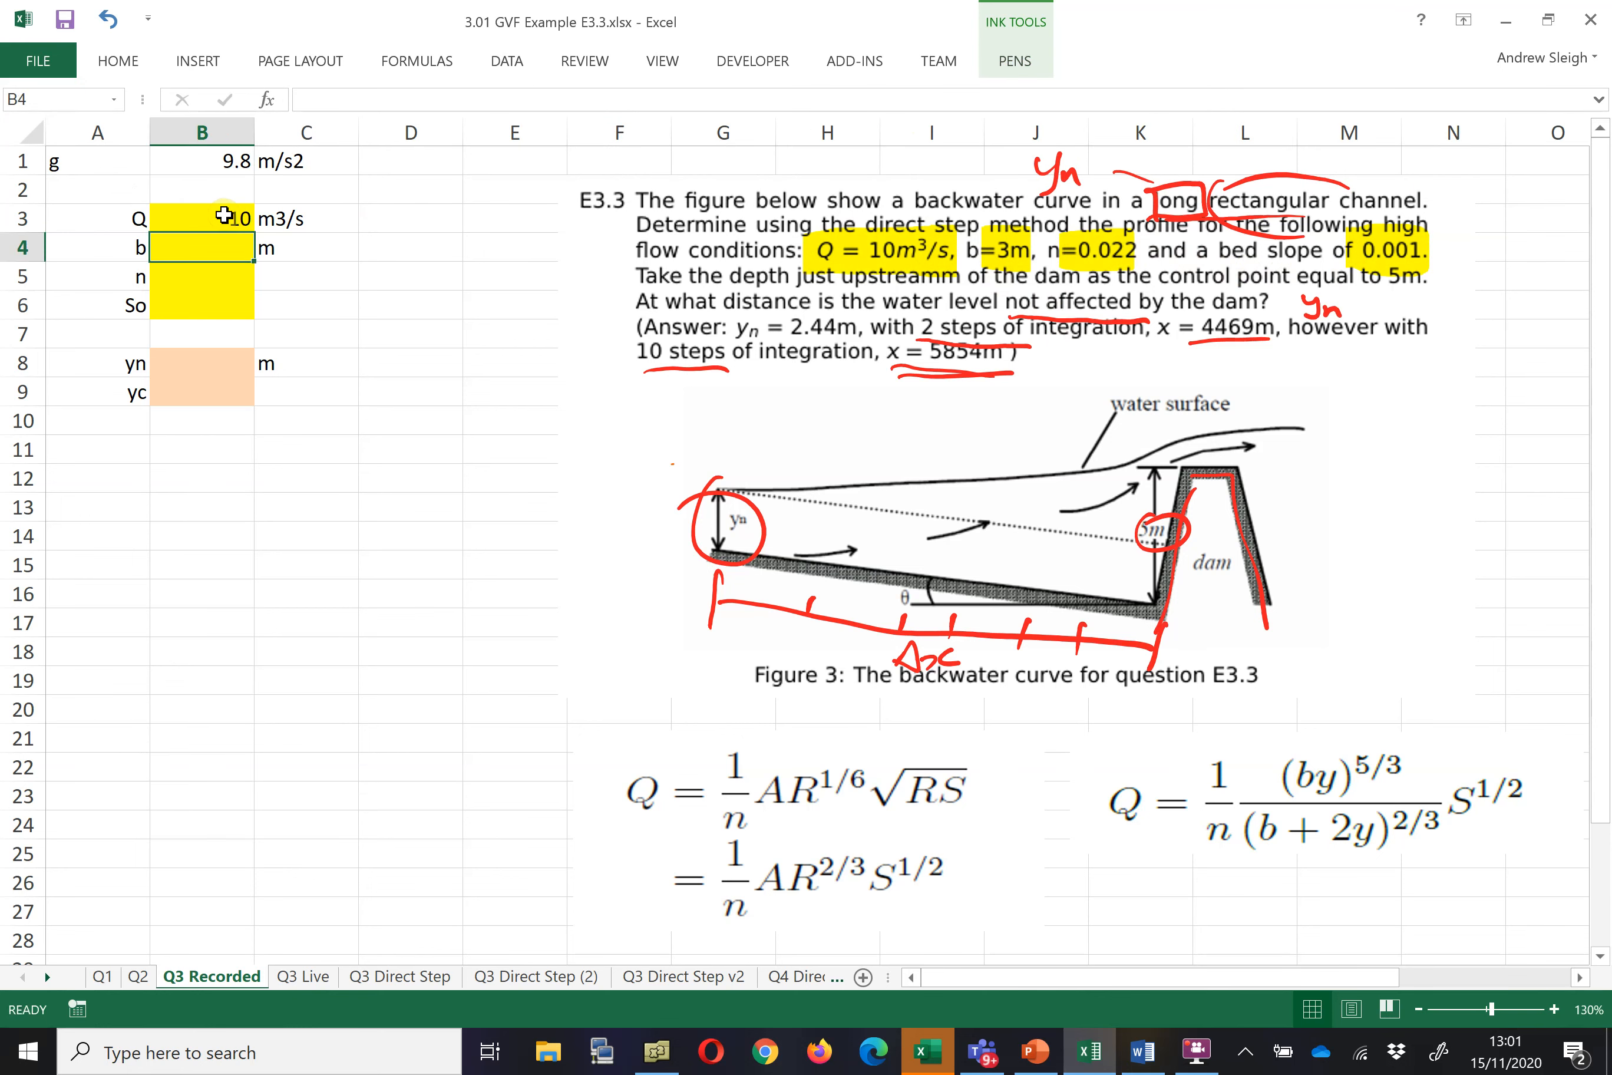
text(3)
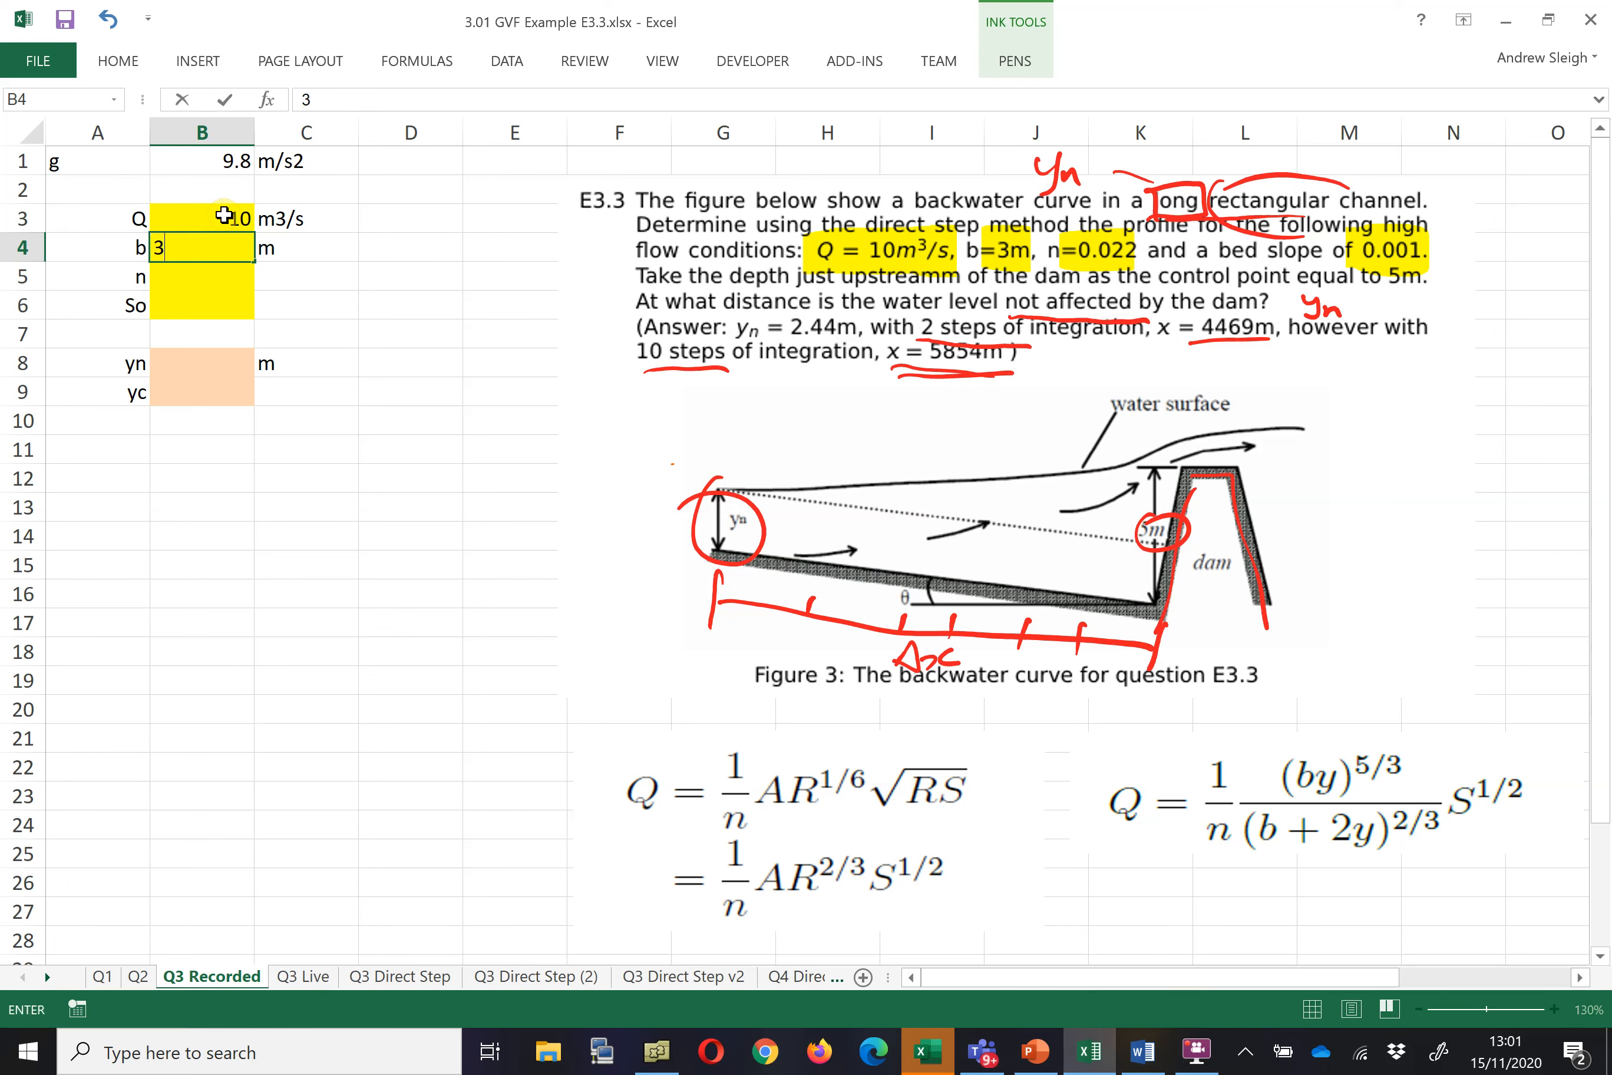
key(Tab)
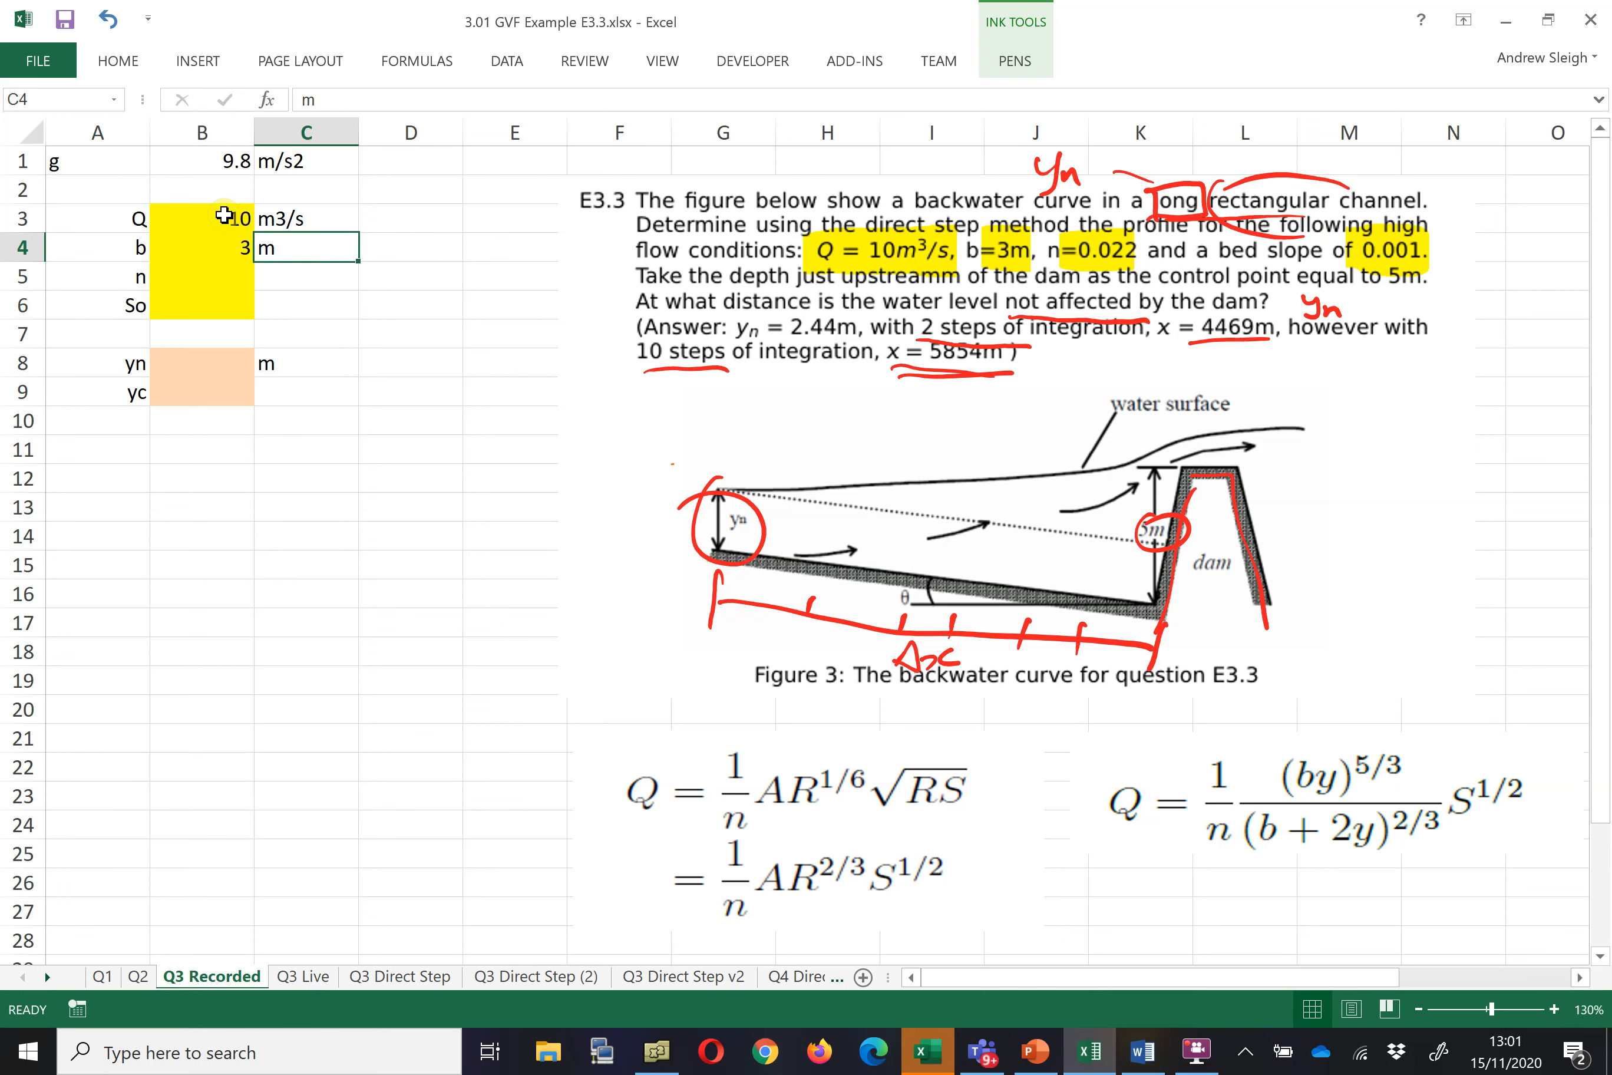
key(Down)
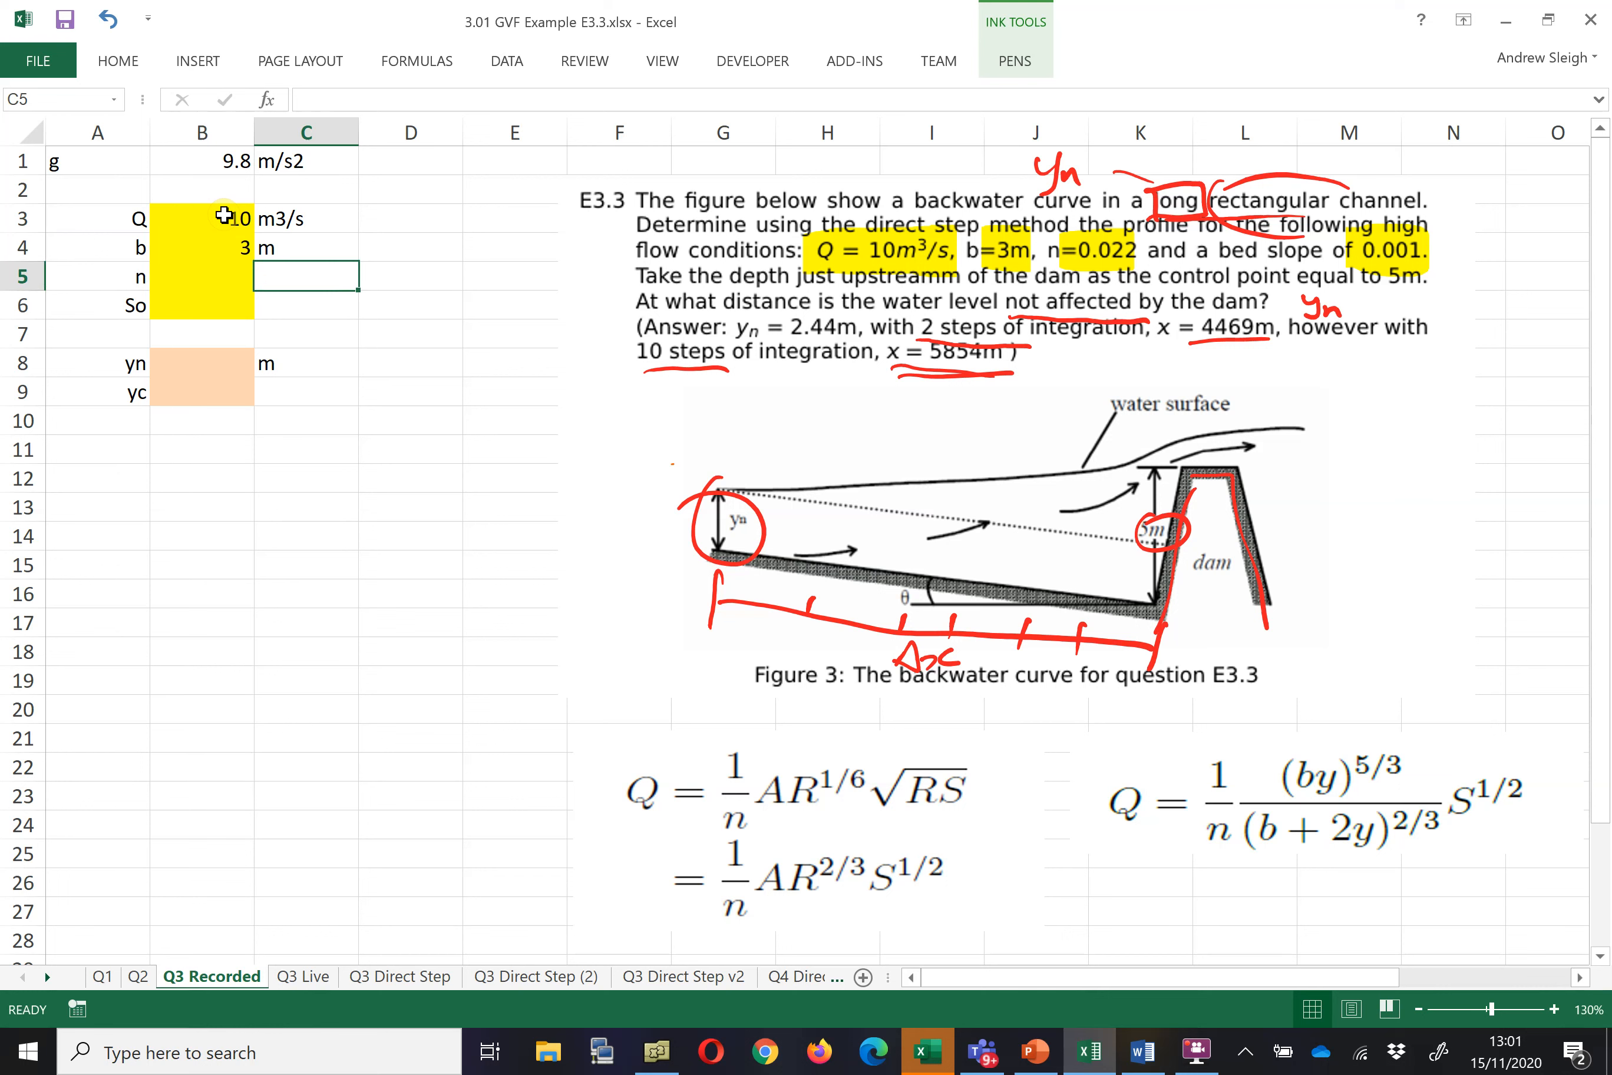
key(Left)
text(0.022)
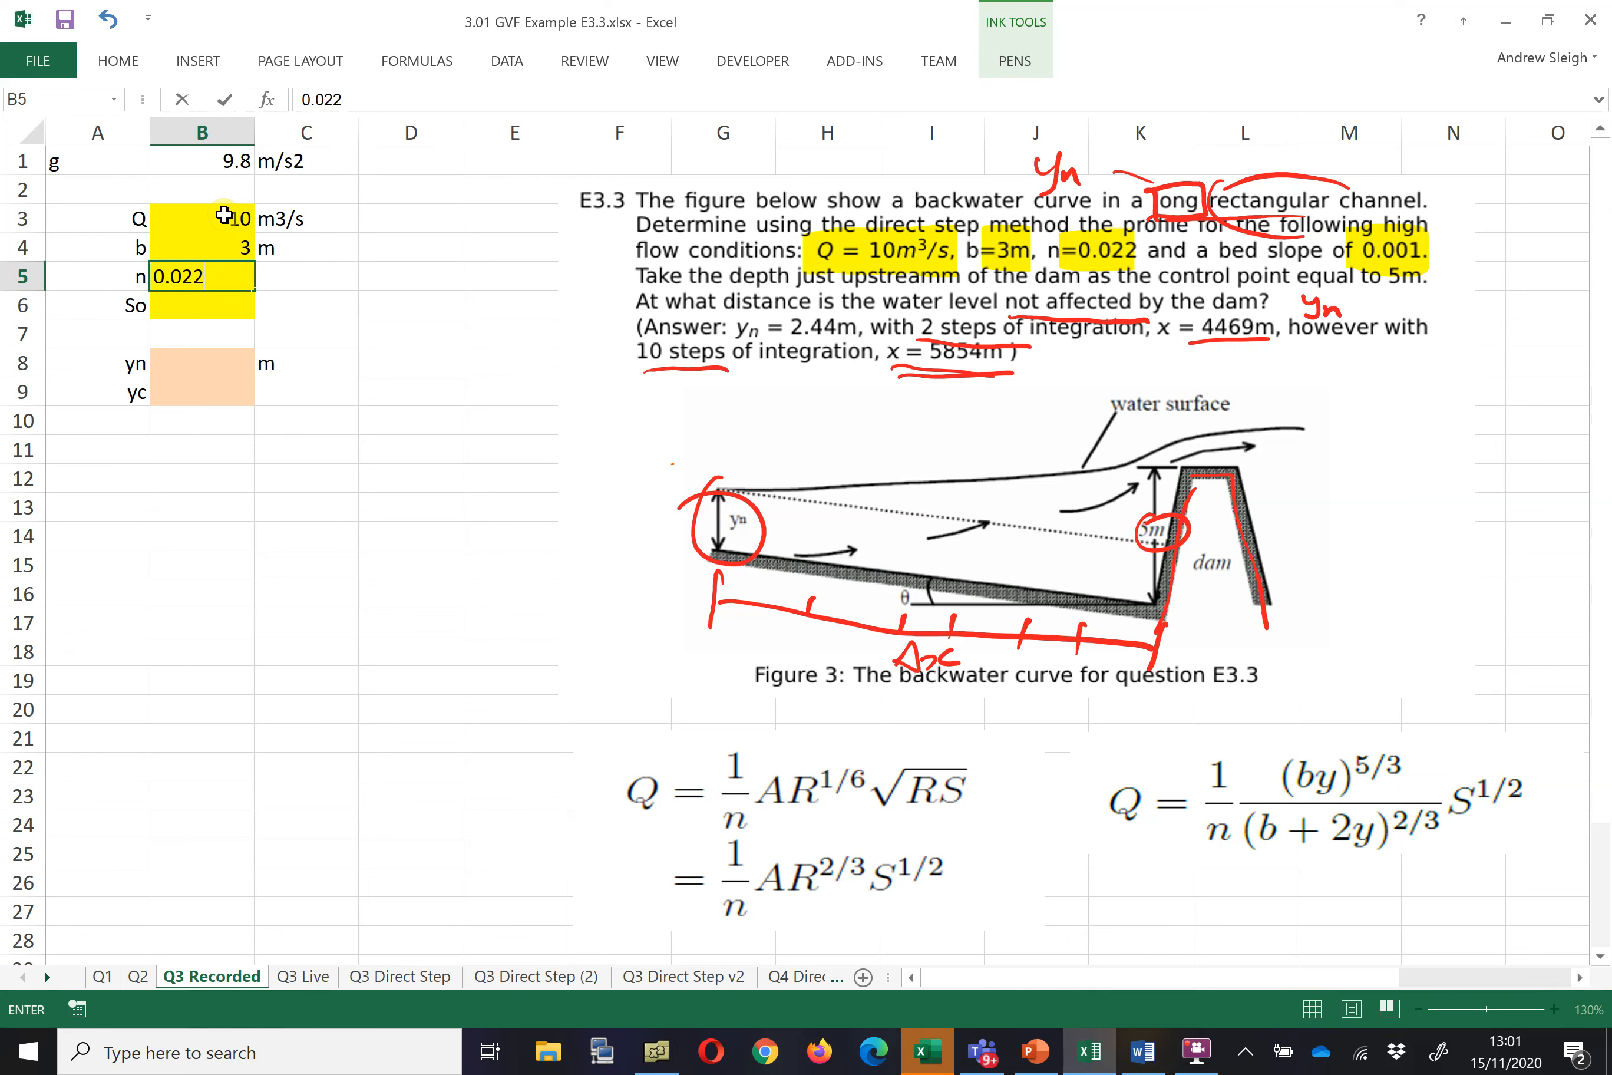
key(Return)
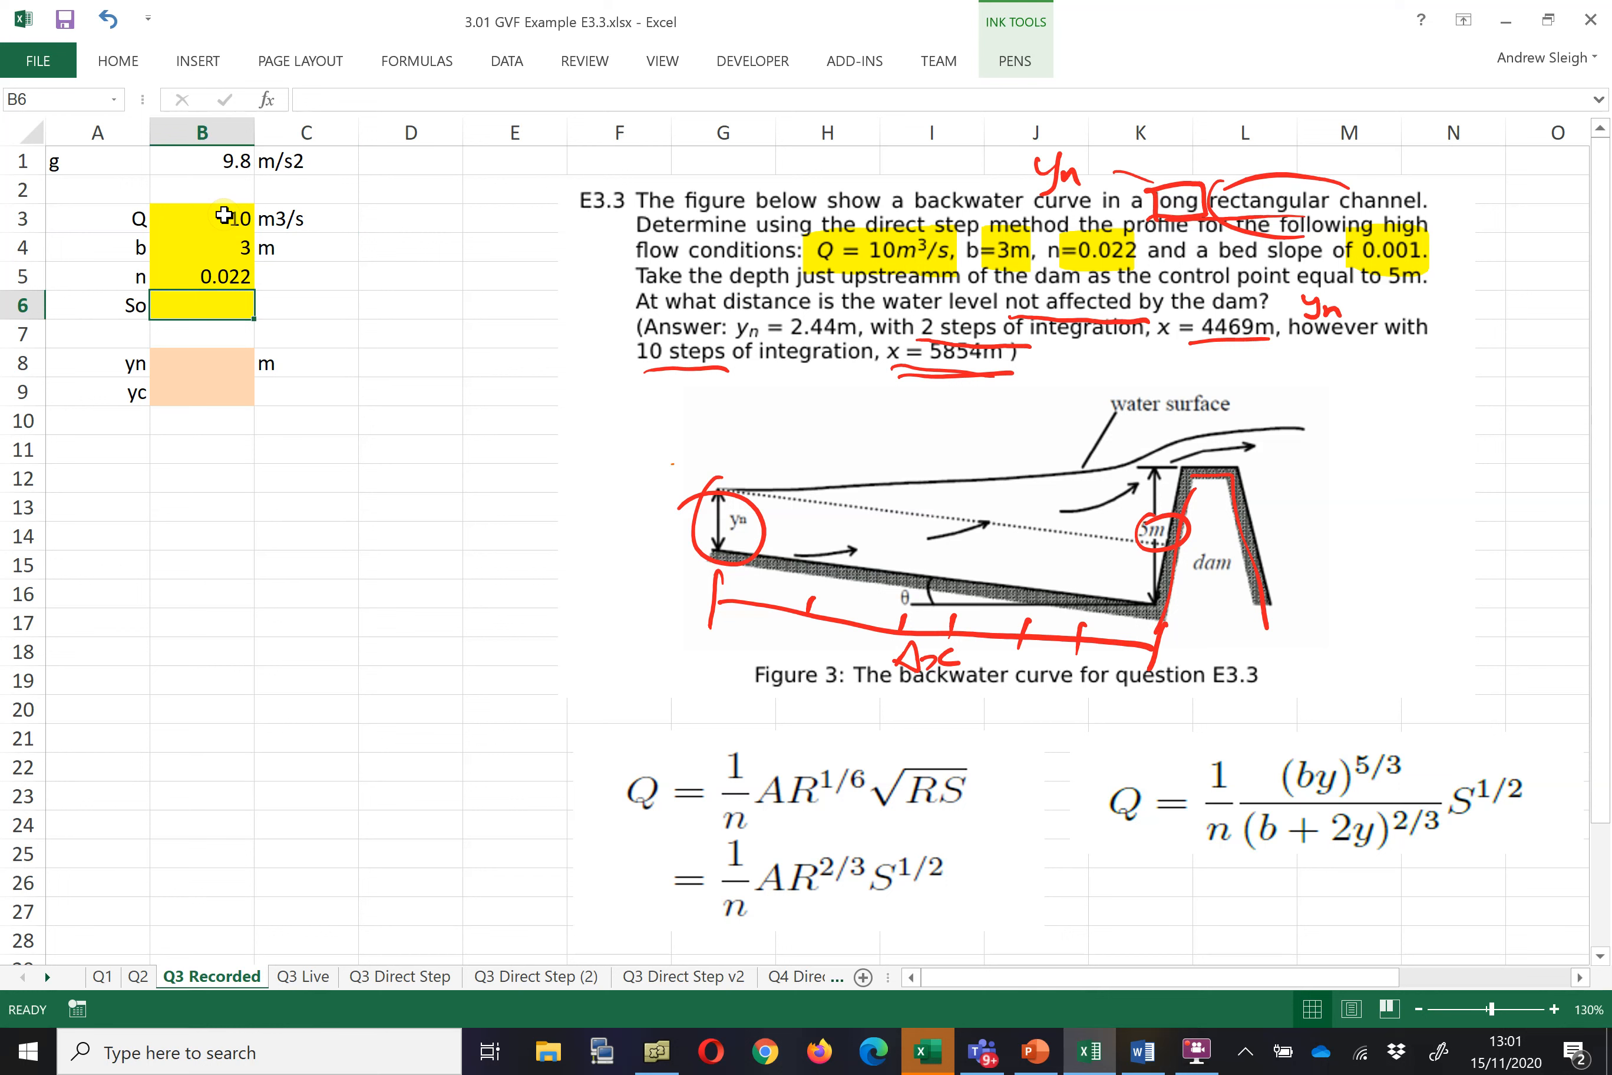
text(0.001)
key(ctrl+Return)
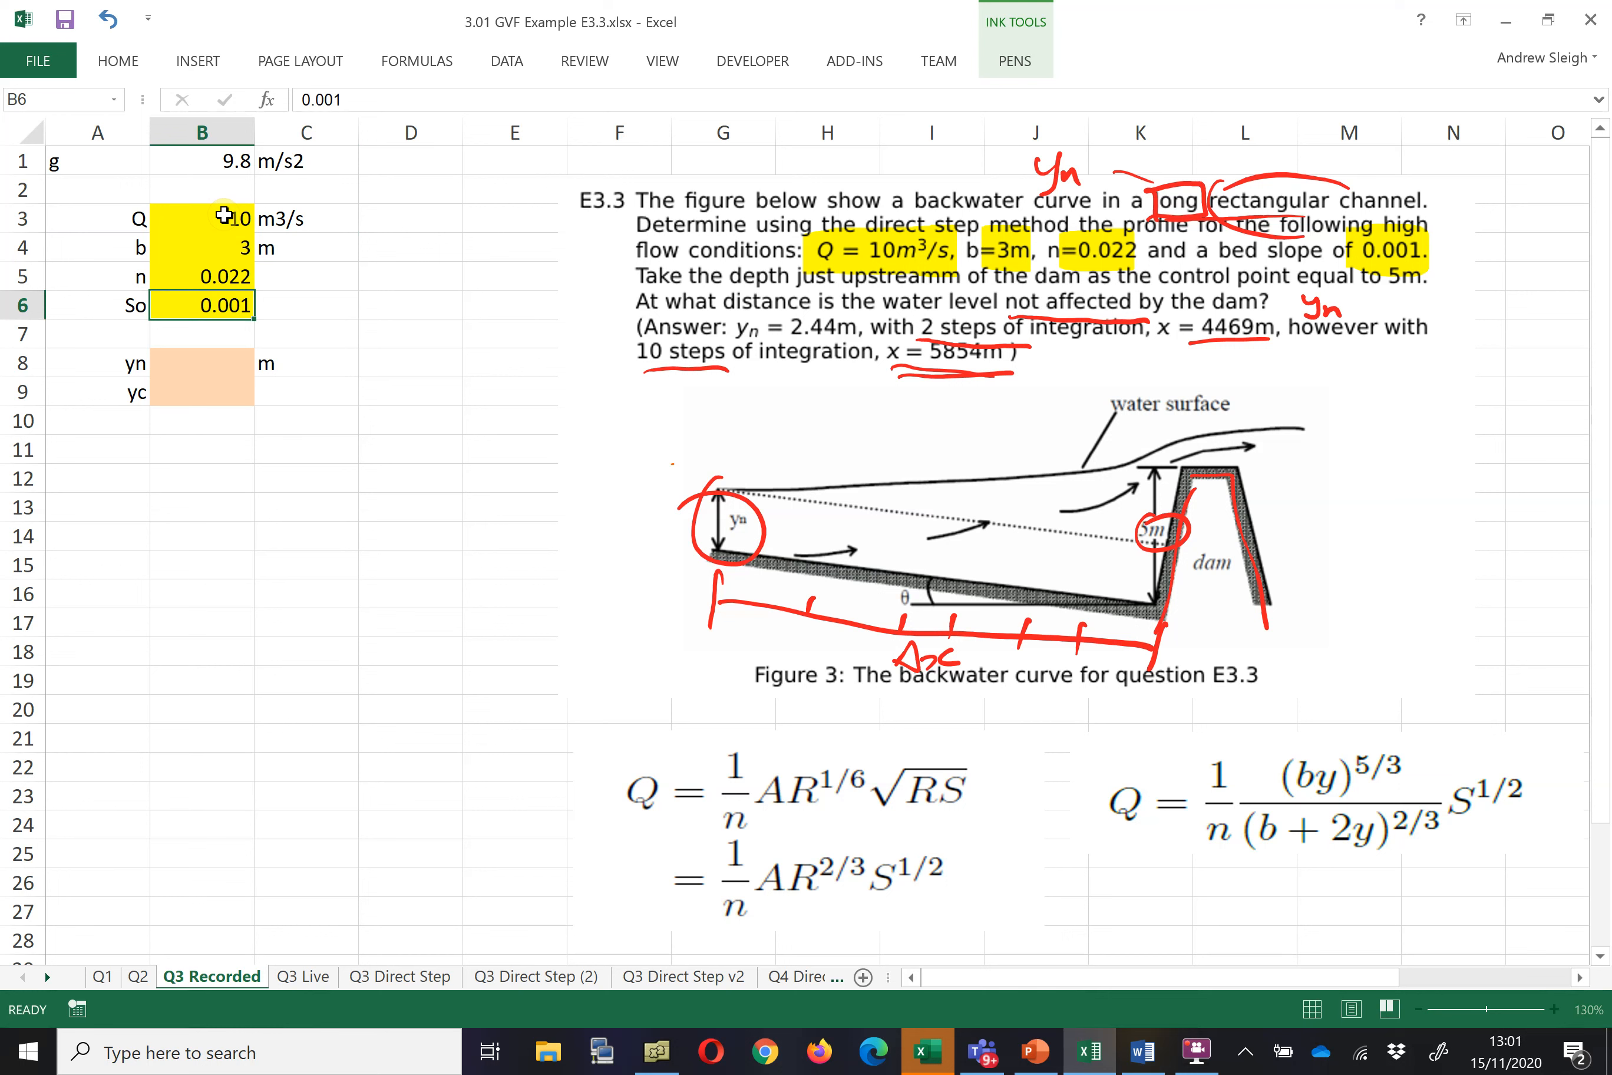
- Select cell B8, then sketch a blue profile line with short depth divisions and a Δy label above the upstream end of the figure
key(Down)
key(Down)
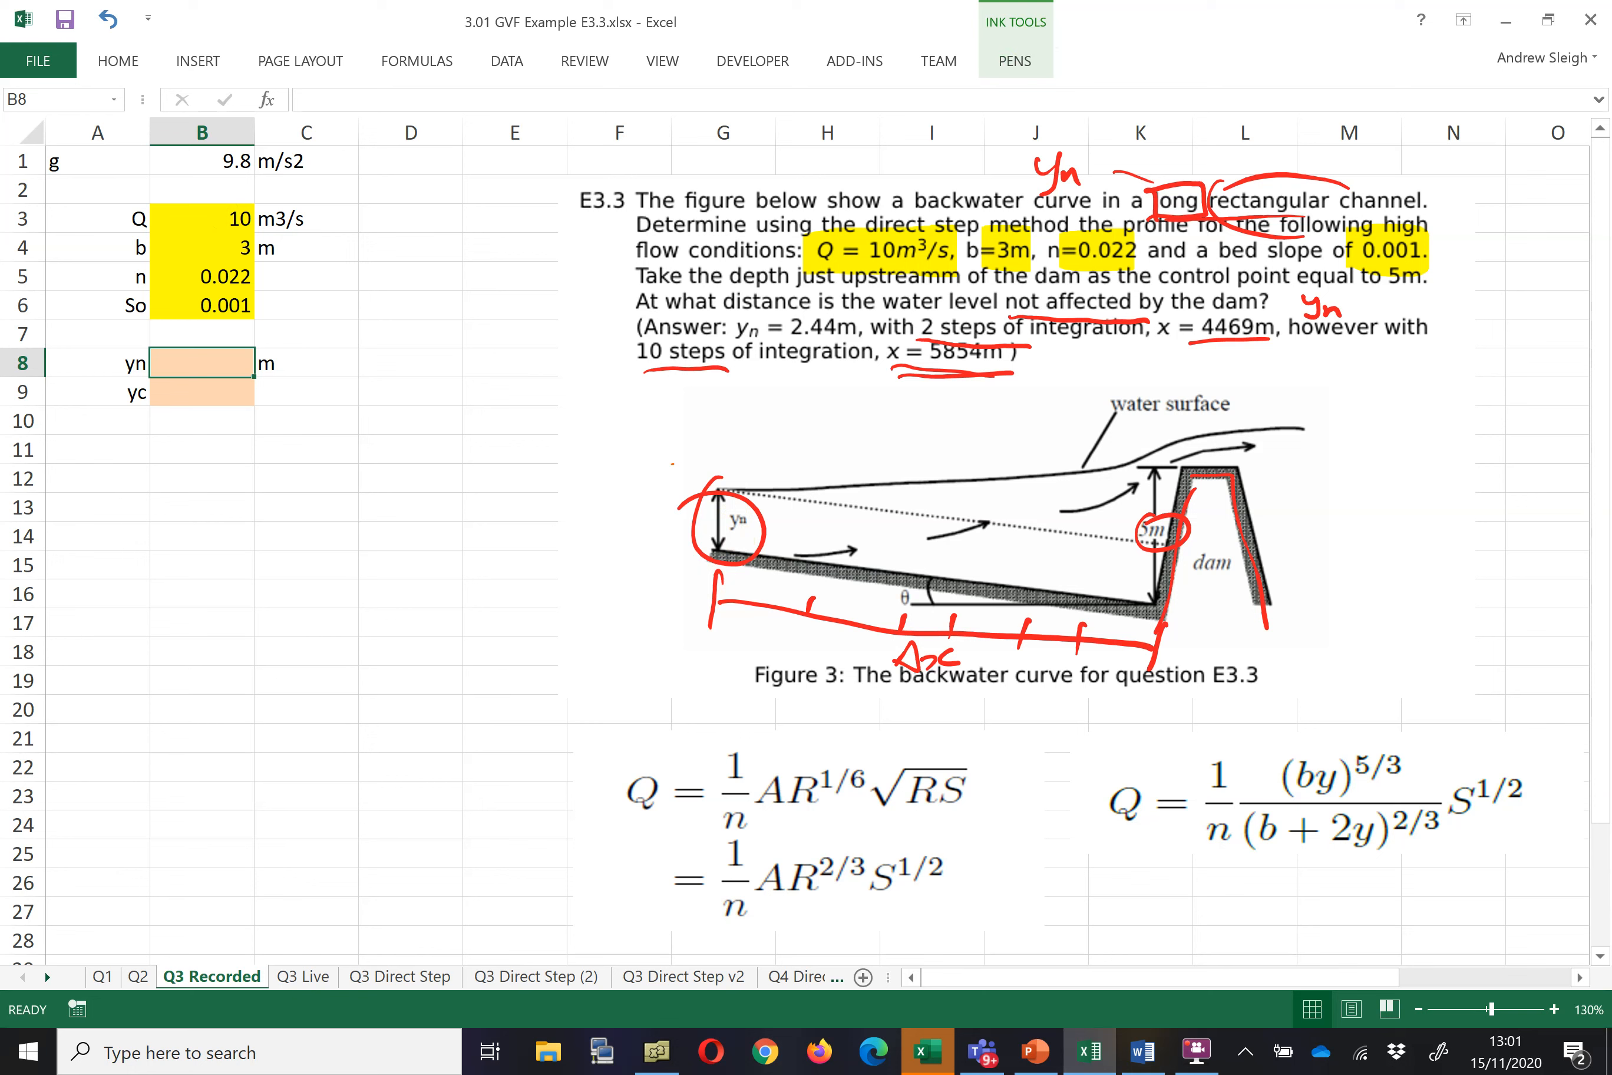
click(1014, 60)
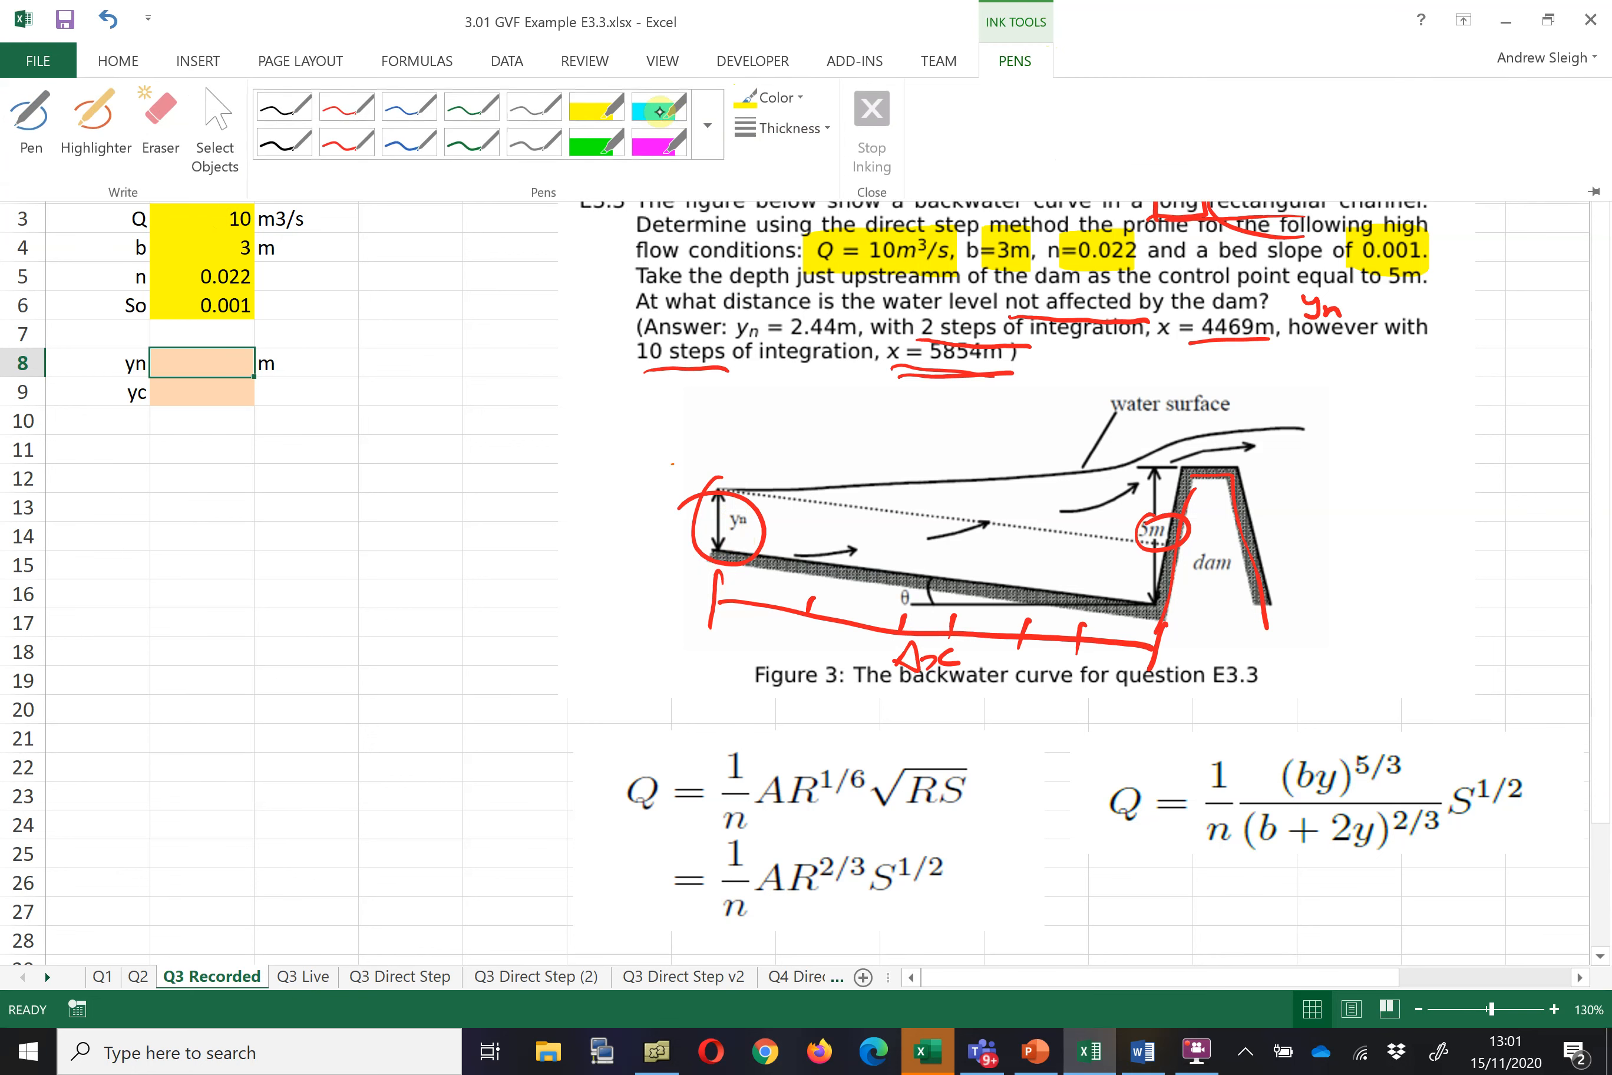
click(408, 109)
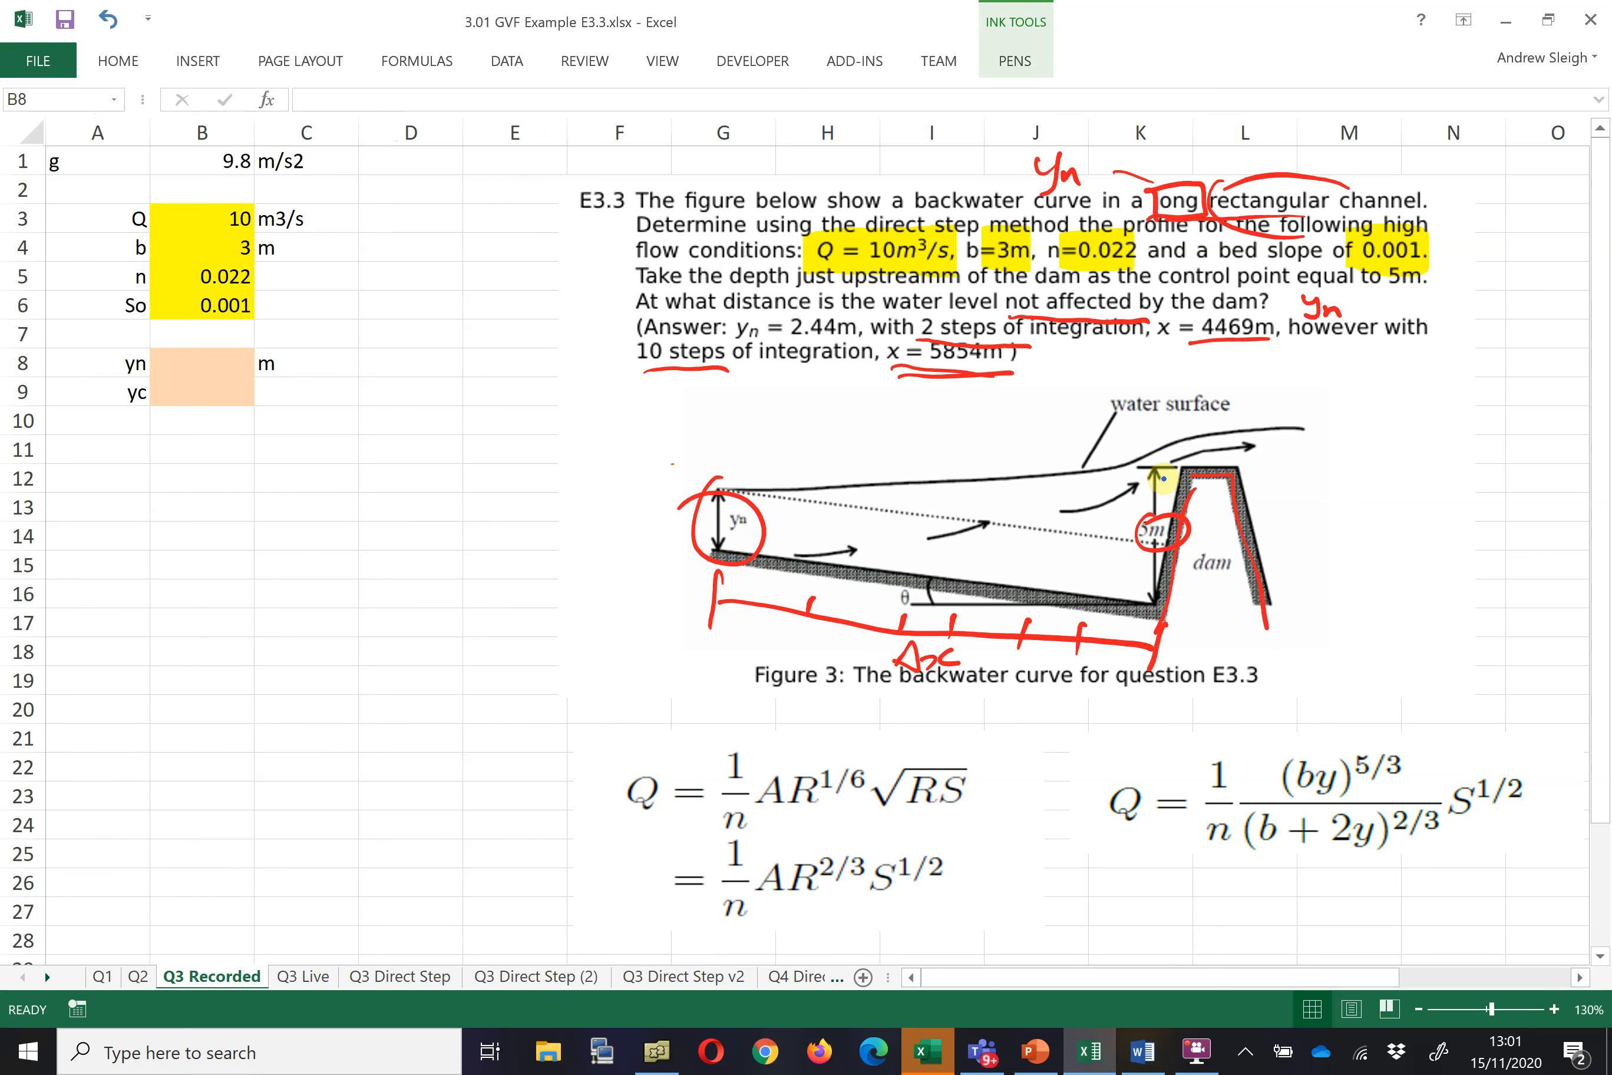
drag(1175, 466, 1098, 451)
mouse_move(1059, 443)
mouse_down()
mouse_move(646, 393)
mouse_move(722, 416)
mouse_up()
drag(703, 428, 716, 451)
drag(708, 464, 721, 479)
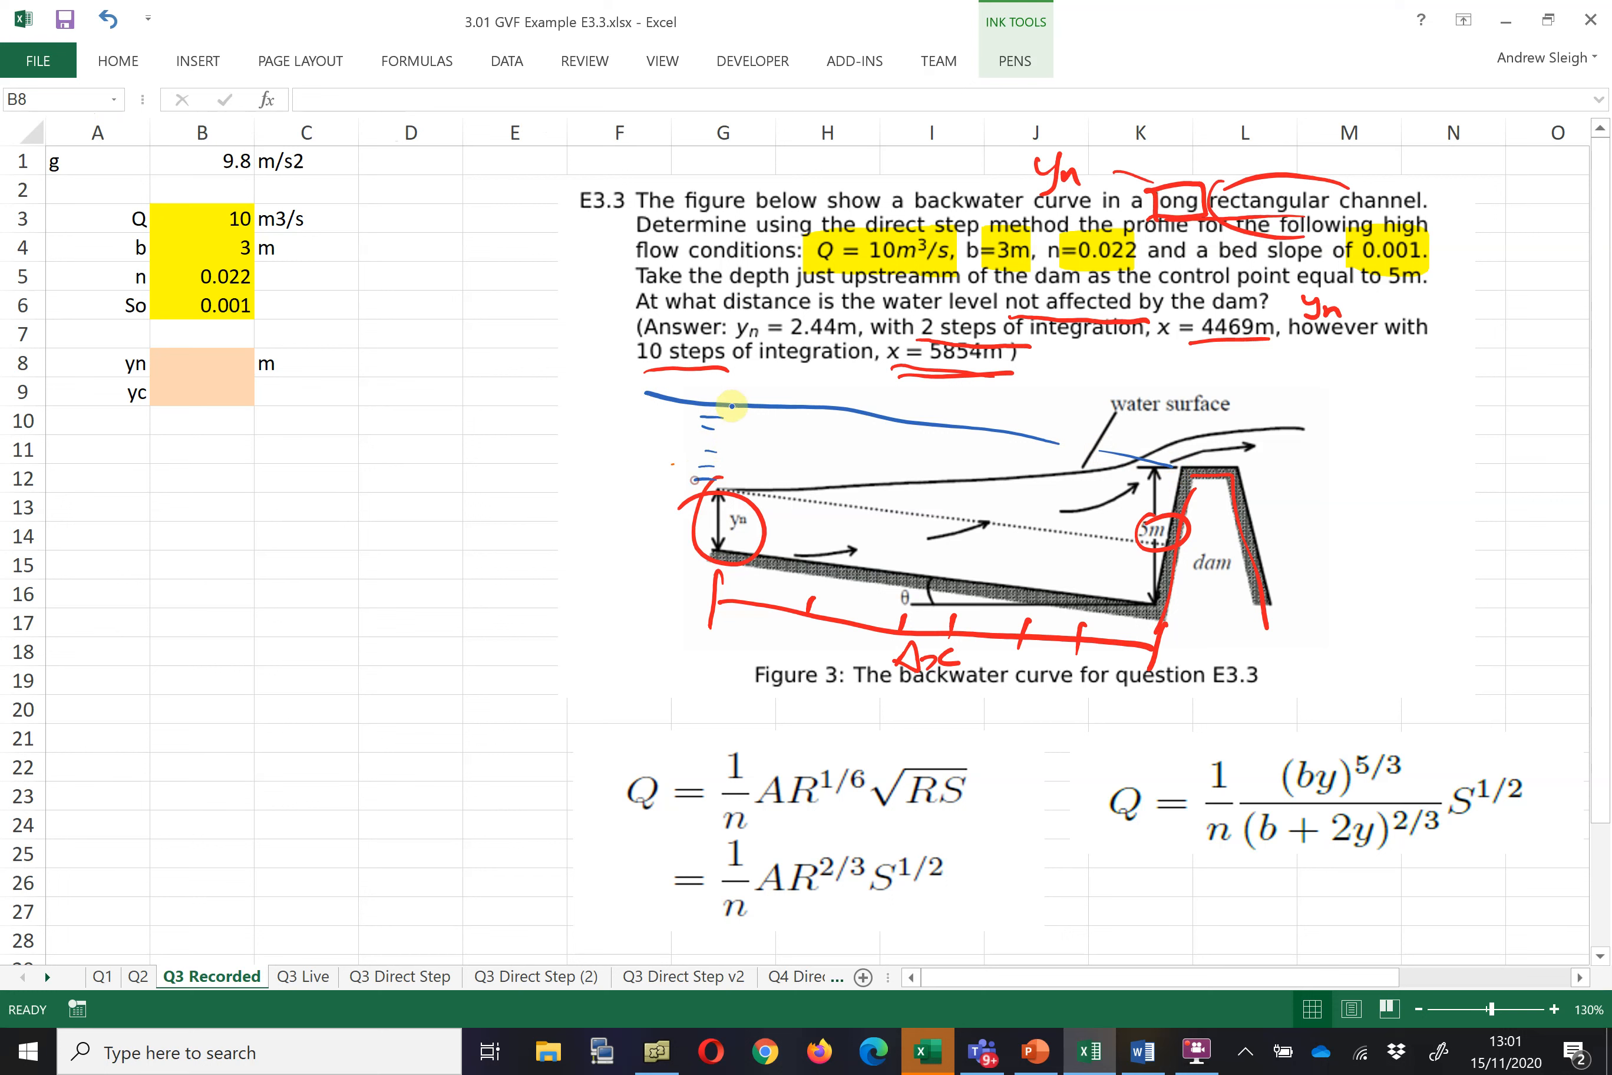
mouse_move(670, 400)
mouse_down()
mouse_move(649, 418)
mouse_move(670, 420)
mouse_up()
drag(672, 408, 663, 433)
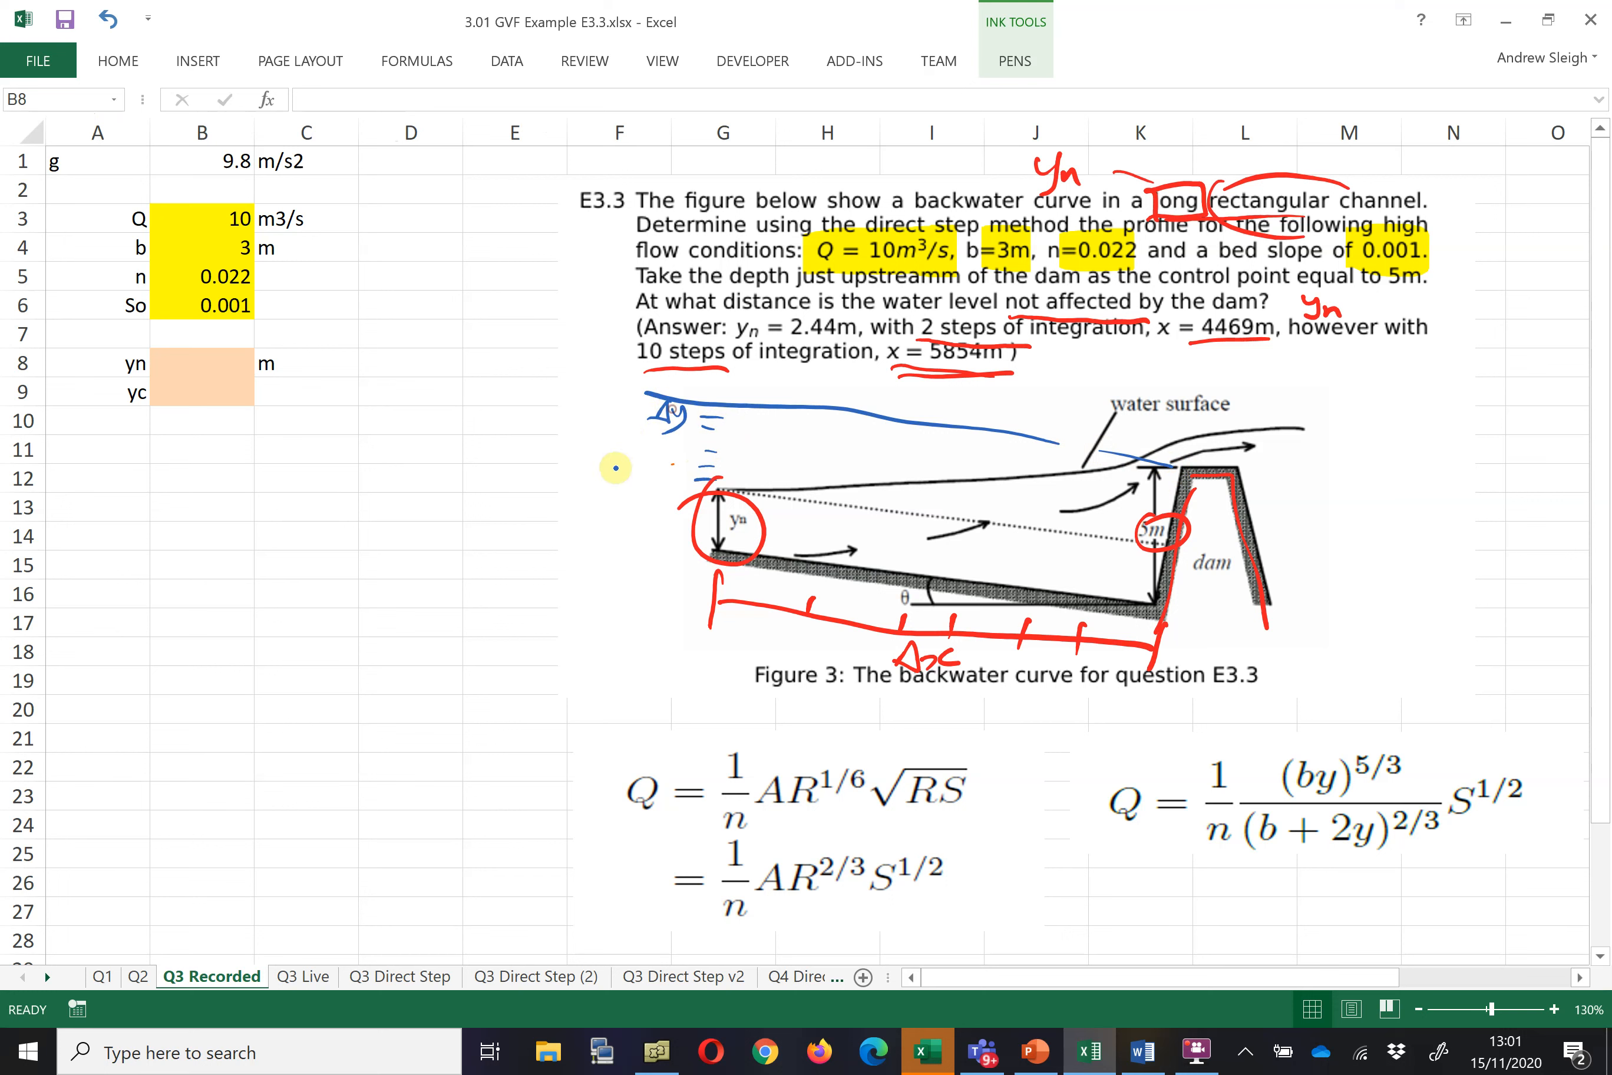
- Mark the water levels at the dam and at yn in blue, divide the water surface with ticks, and circle Δx under the channel bed
drag(1171, 468, 1135, 467)
drag(708, 490, 752, 493)
mouse_move(1097, 452)
mouse_down()
mouse_move(1094, 467)
mouse_move(1013, 485)
mouse_move(835, 490)
mouse_up()
drag(785, 477, 777, 490)
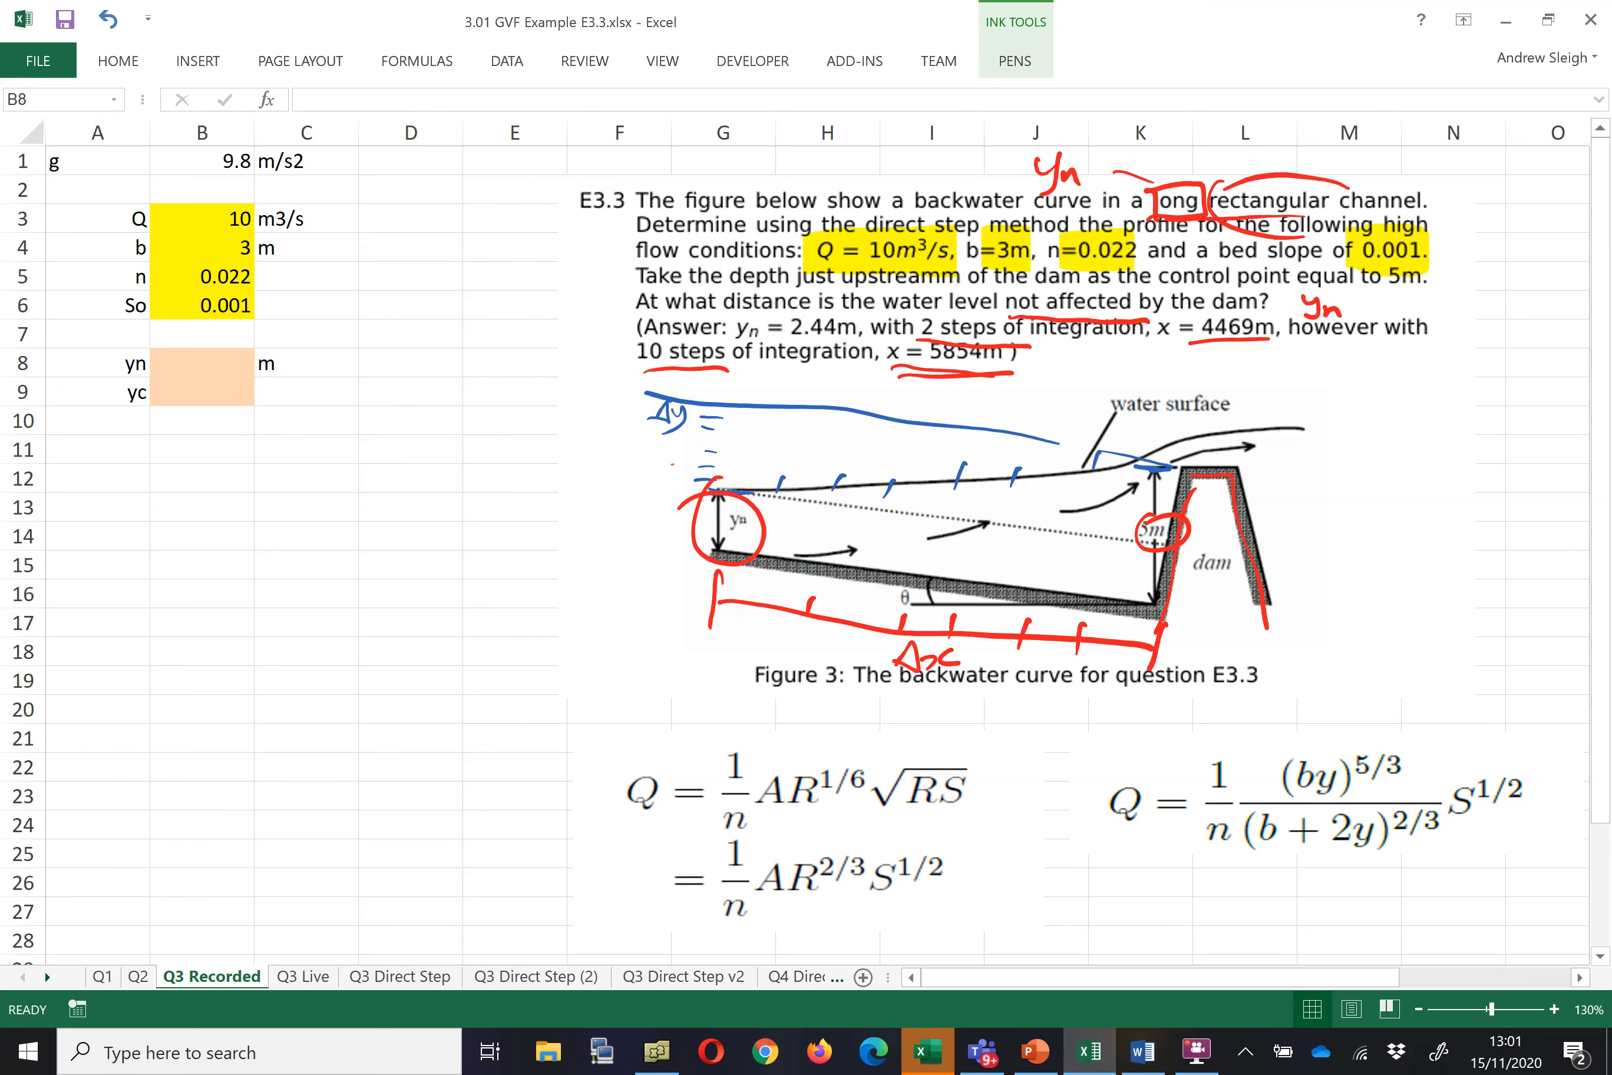
mouse_move(915, 694)
mouse_down()
mouse_move(902, 676)
mouse_move(954, 648)
mouse_up()
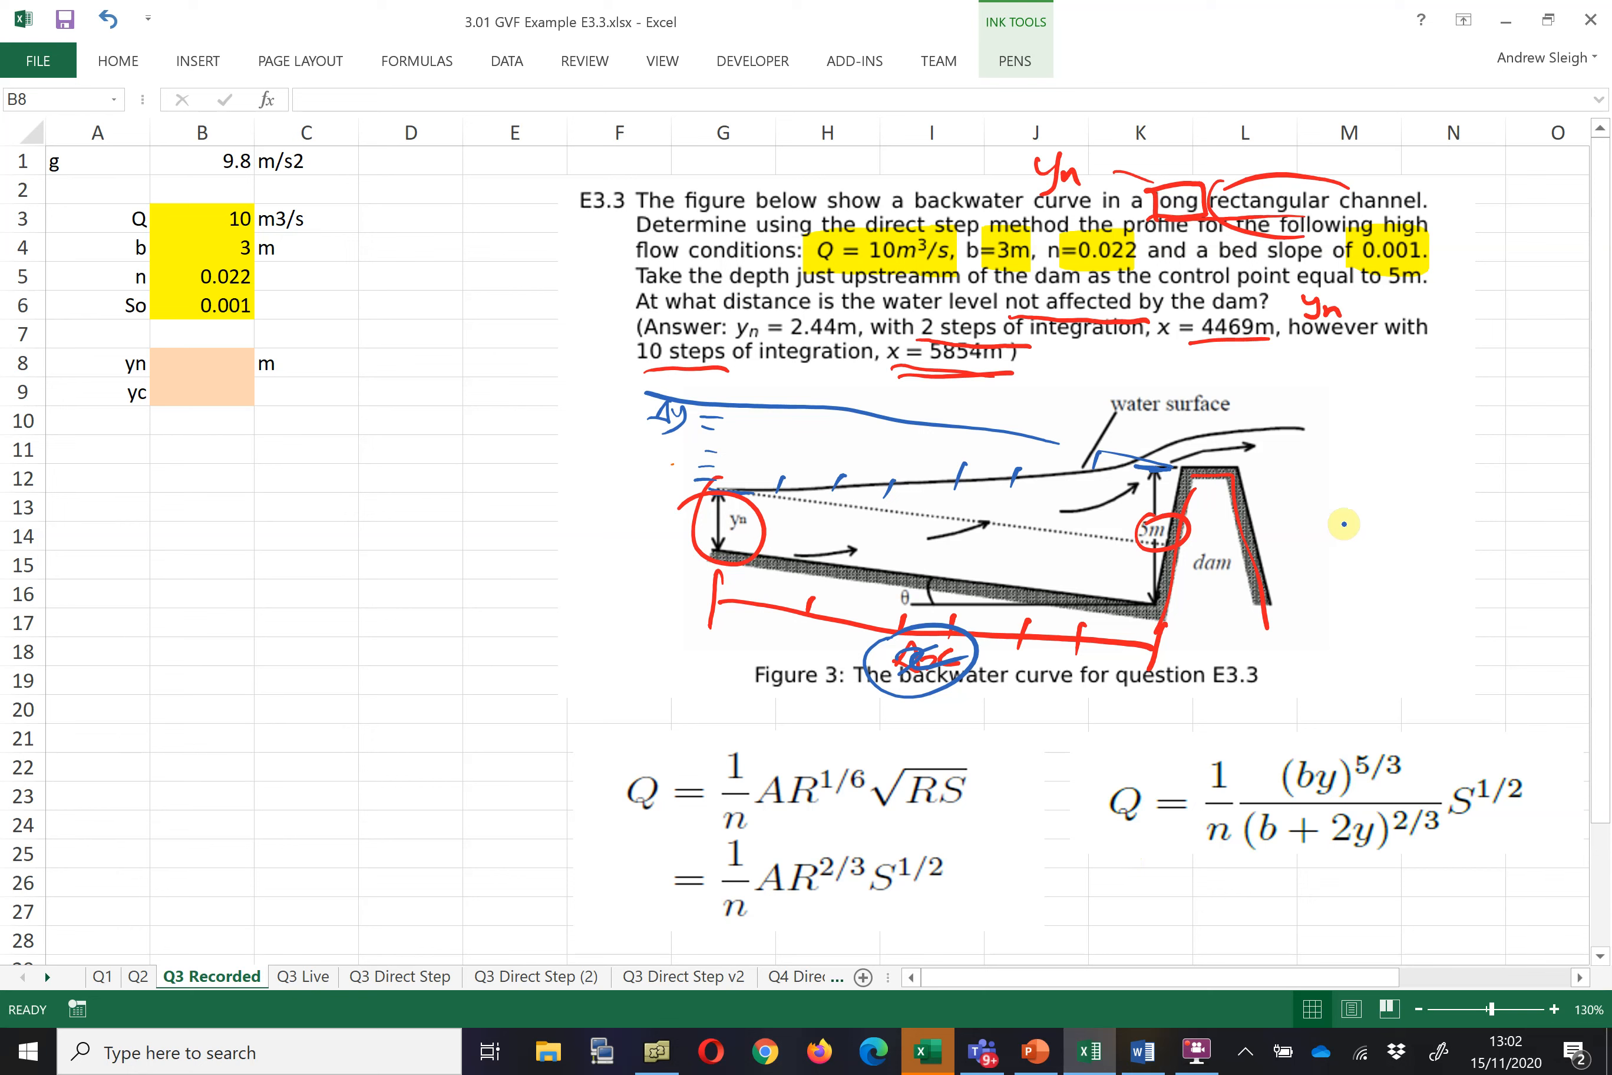
- Stop the blue inking and draw a red box around the general Q formula with AR^1/6 and AR^2/3
click(1011, 63)
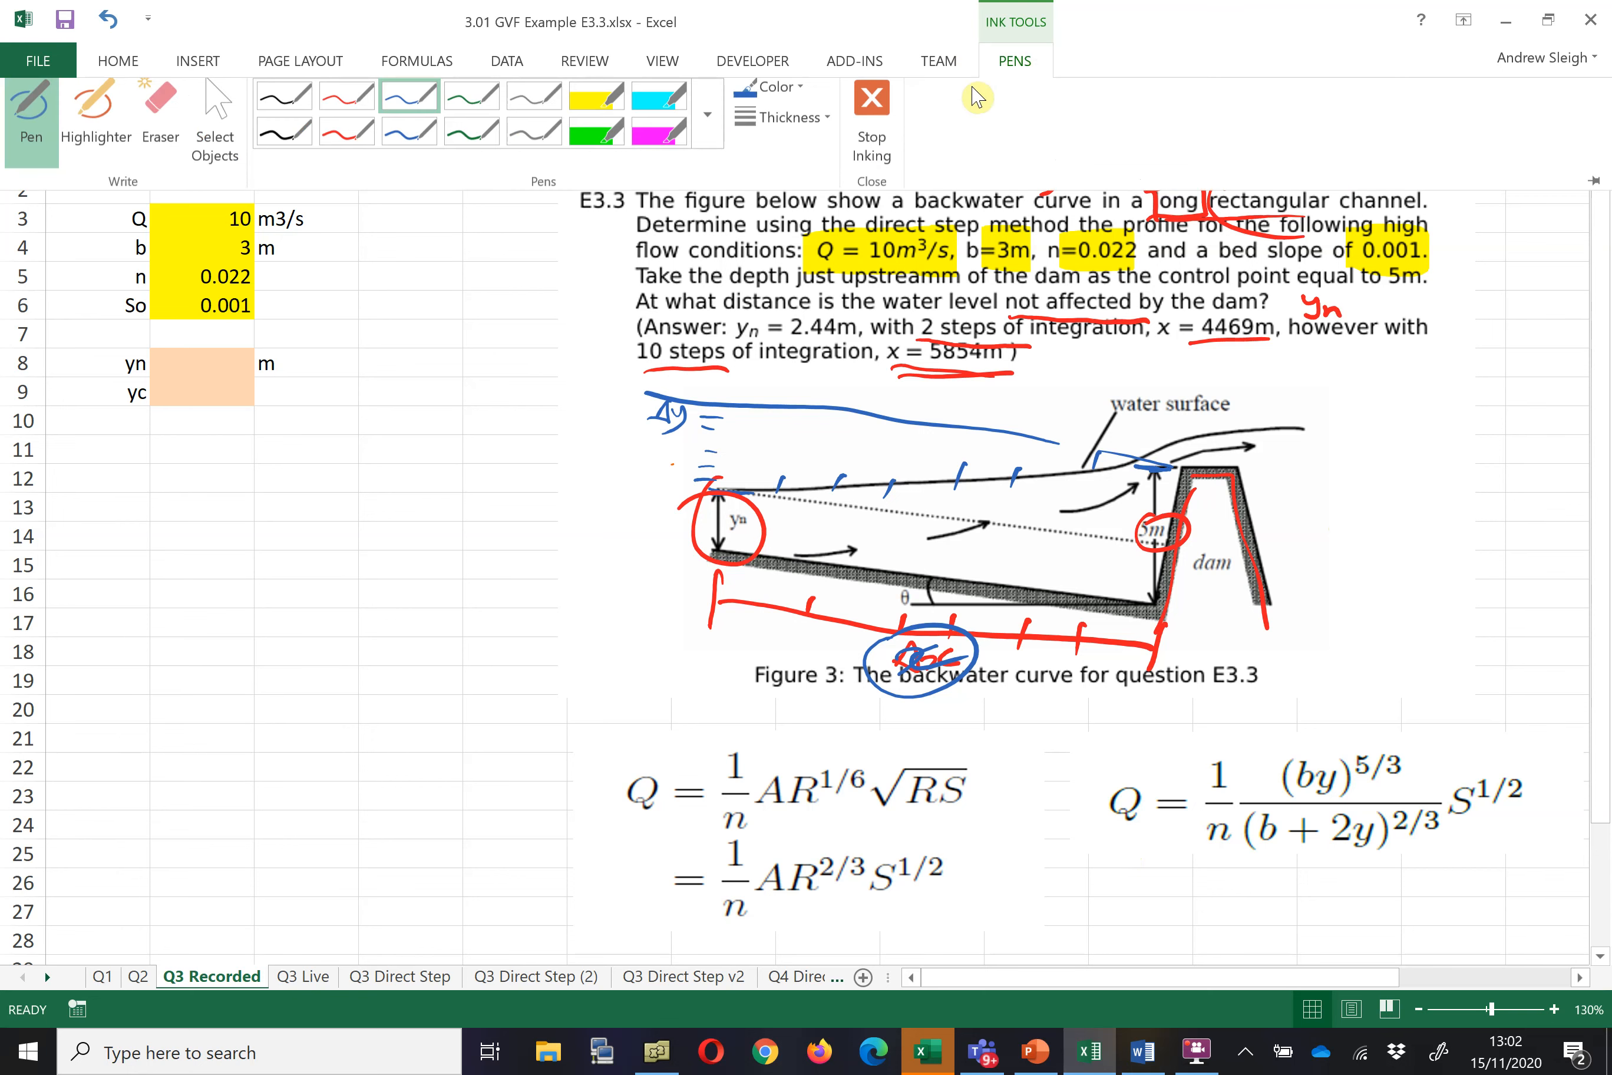
click(872, 115)
scroll(1102, 486, down, 5)
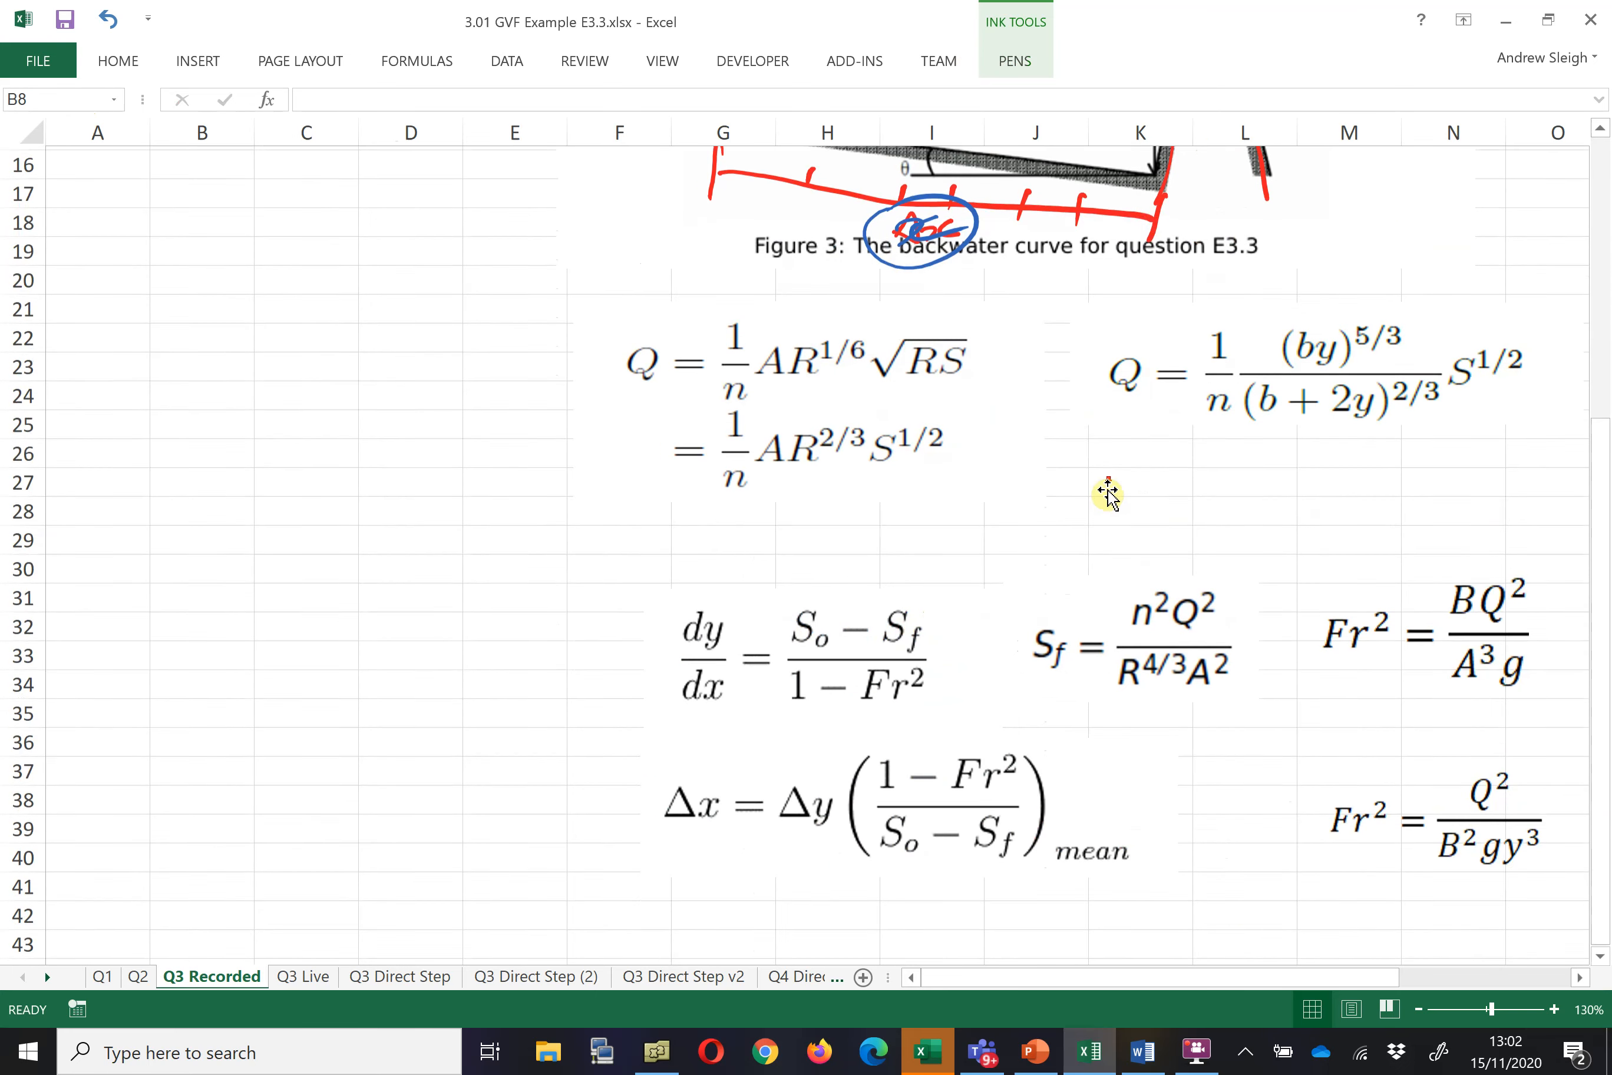
drag(1200, 977, 1252, 969)
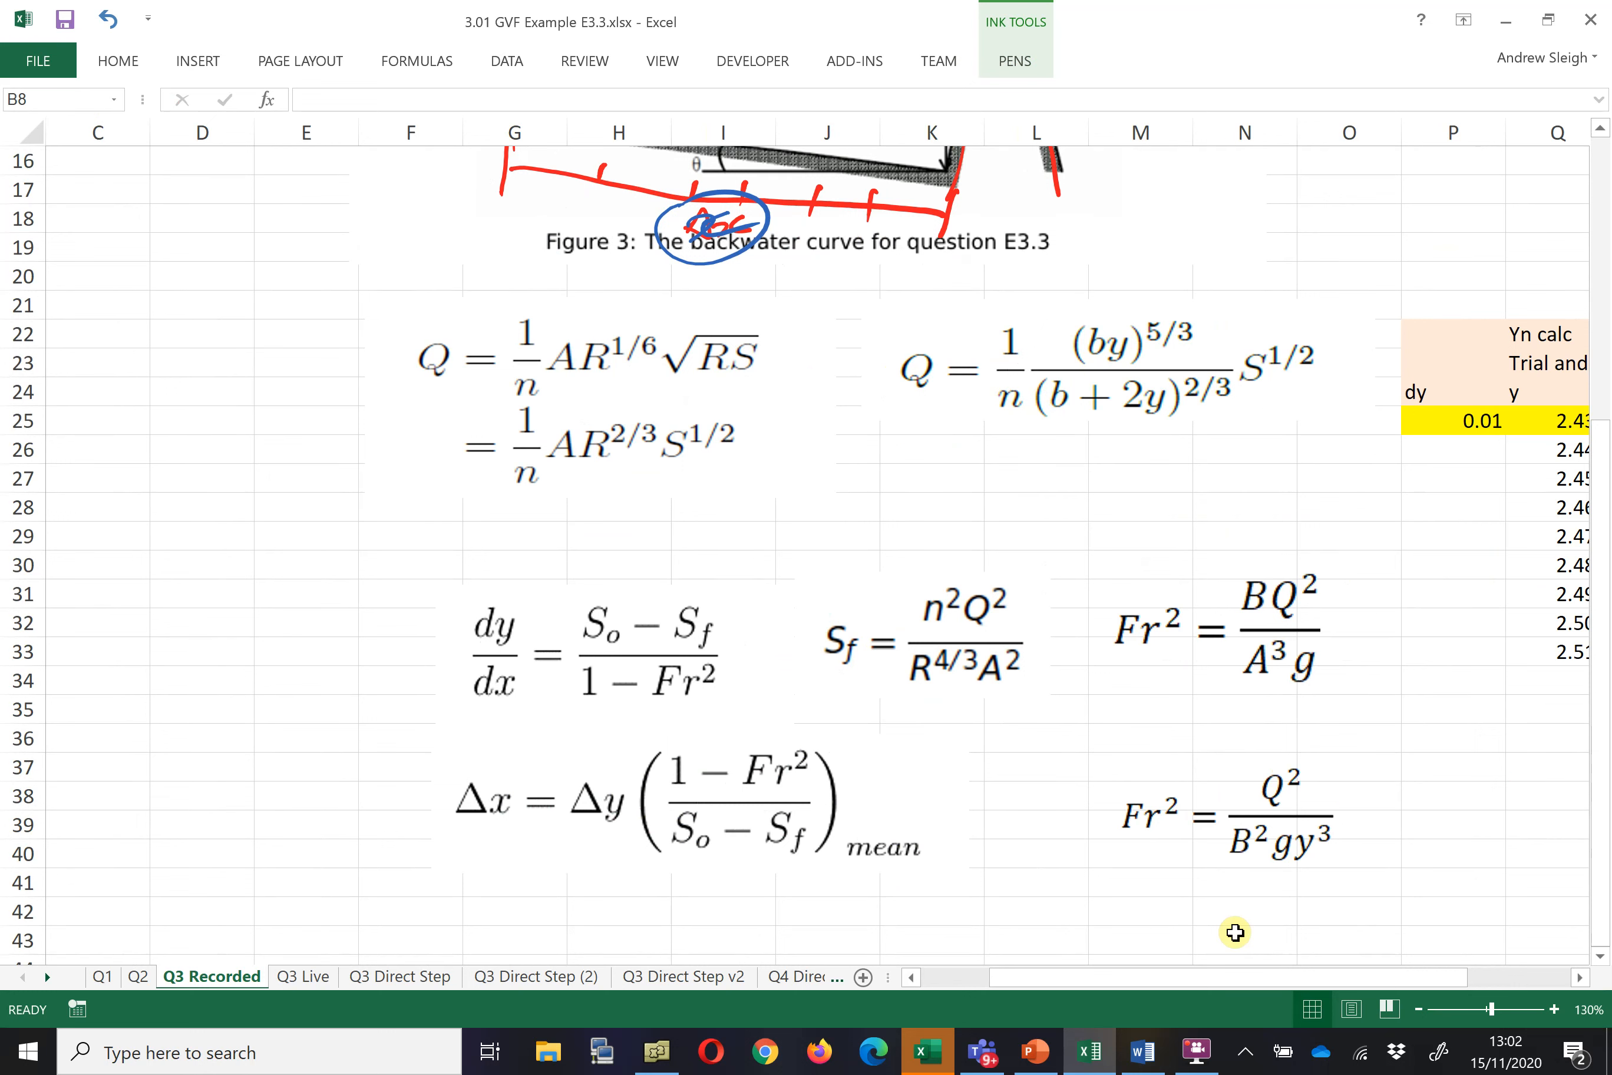
click(1015, 60)
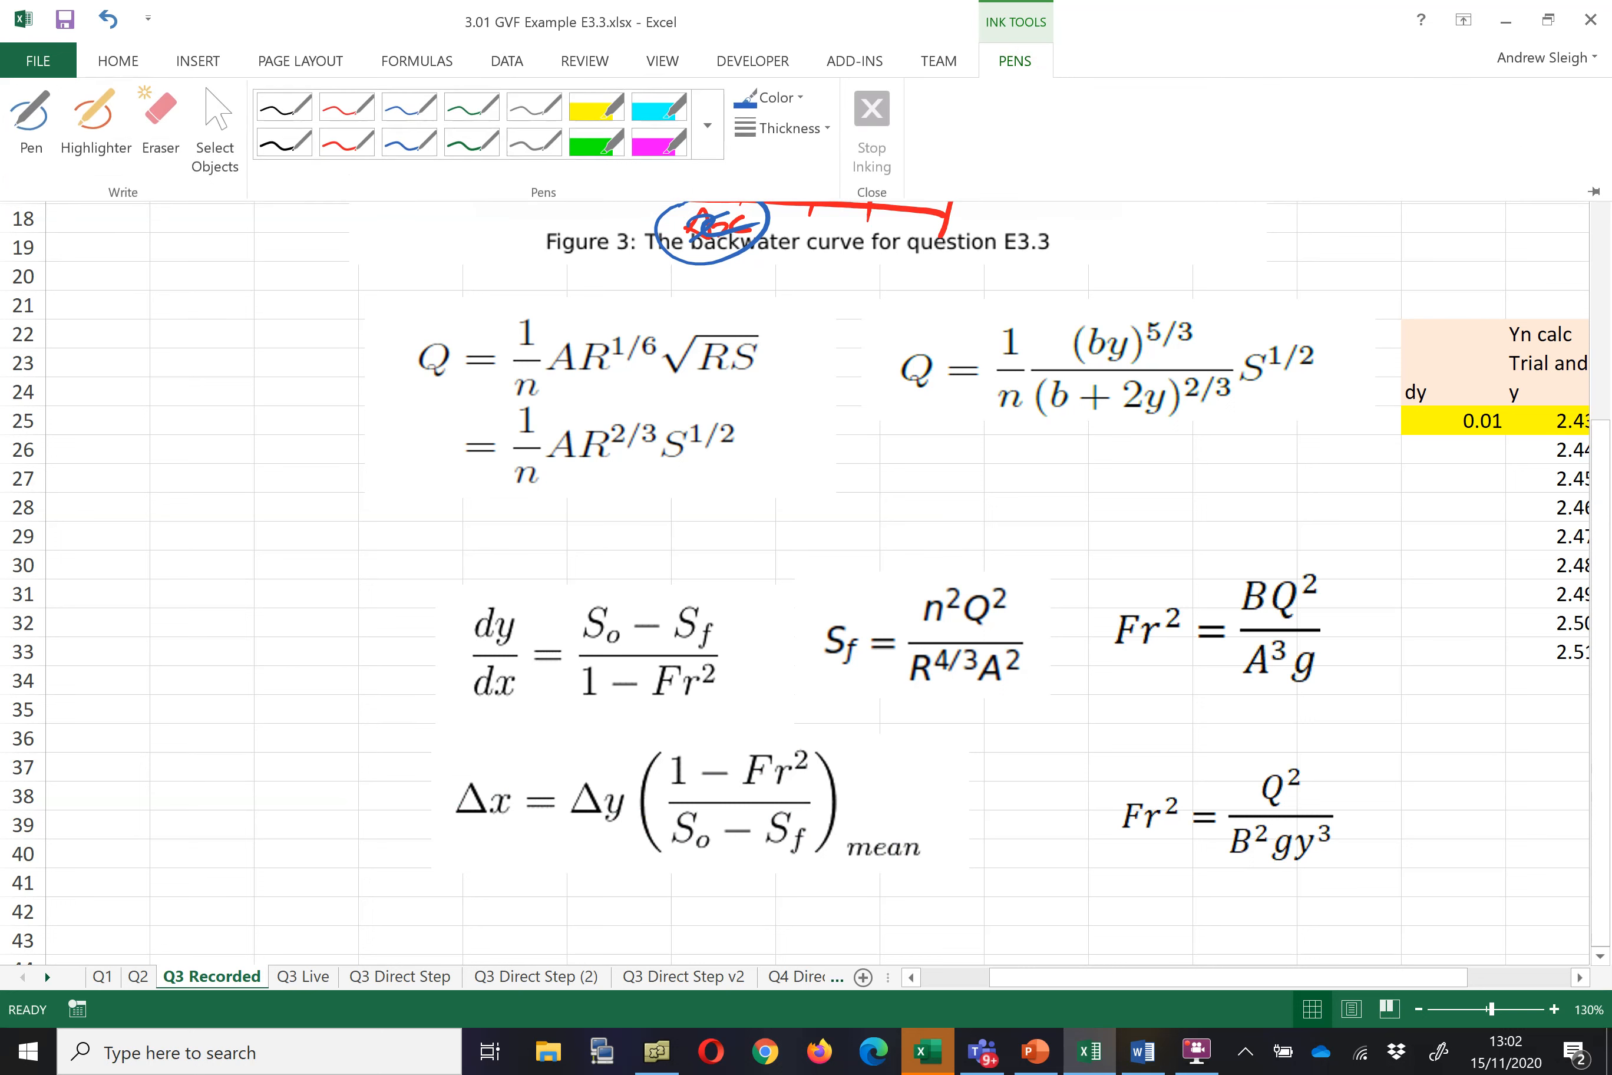
click(347, 107)
mouse_move(378, 505)
mouse_down()
mouse_move(721, 518)
mouse_move(572, 301)
mouse_move(380, 503)
mouse_up()
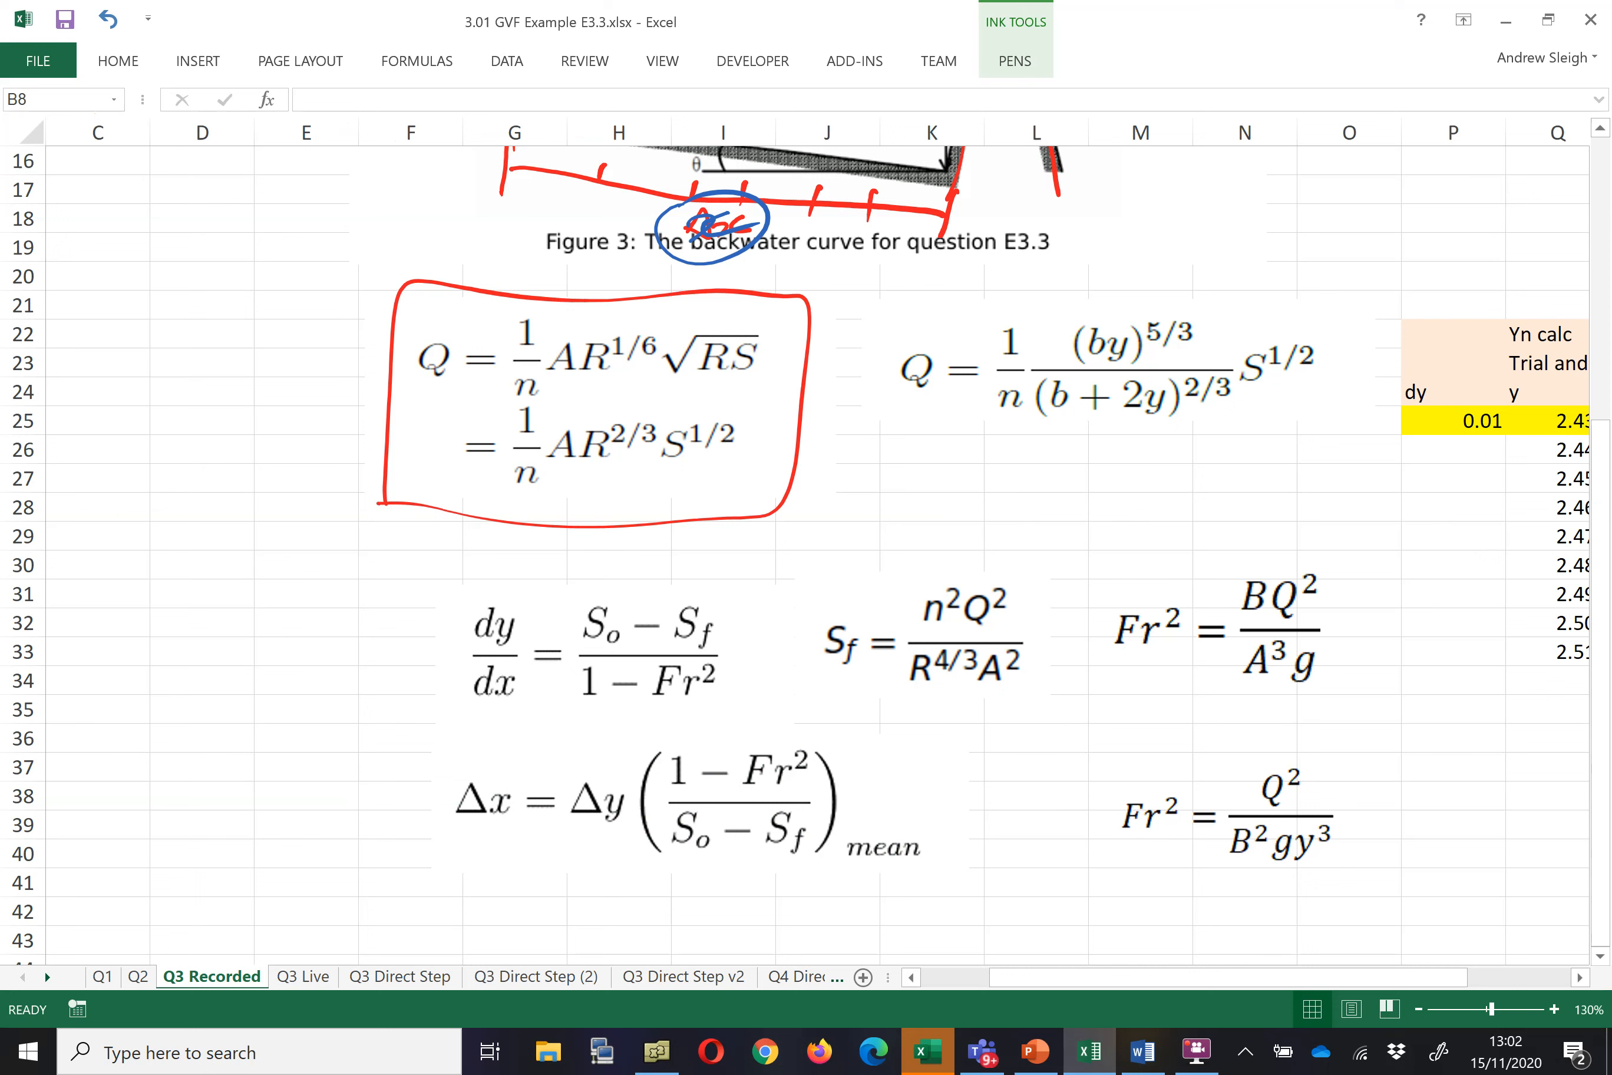
- Circle S^1/2 in red, link the general Q formula to a boxed Sf formula, and write a circled Yn beside it
mouse_move(704, 398)
mouse_down()
mouse_move(654, 395)
mouse_move(703, 399)
mouse_up()
mouse_move(772, 491)
mouse_down()
mouse_move(868, 588)
mouse_move(857, 705)
mouse_move(993, 561)
mouse_move(860, 568)
mouse_up()
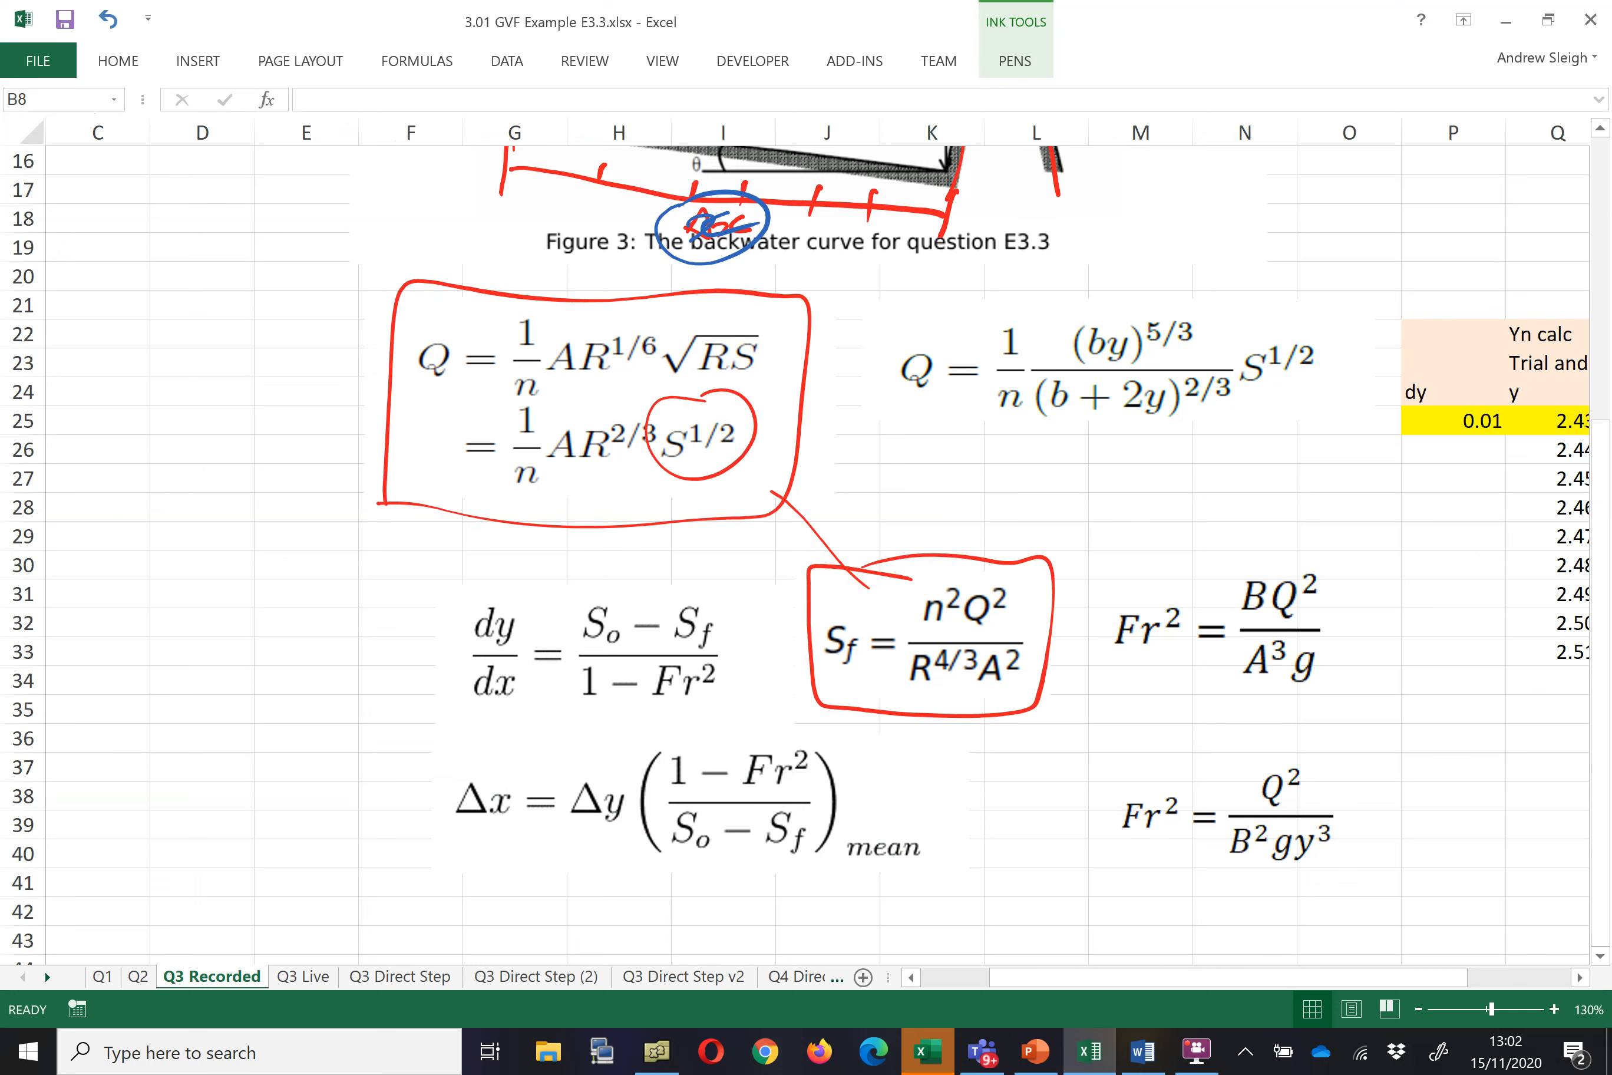
drag(798, 414, 804, 473)
drag(839, 430, 858, 449)
drag(805, 388, 780, 416)
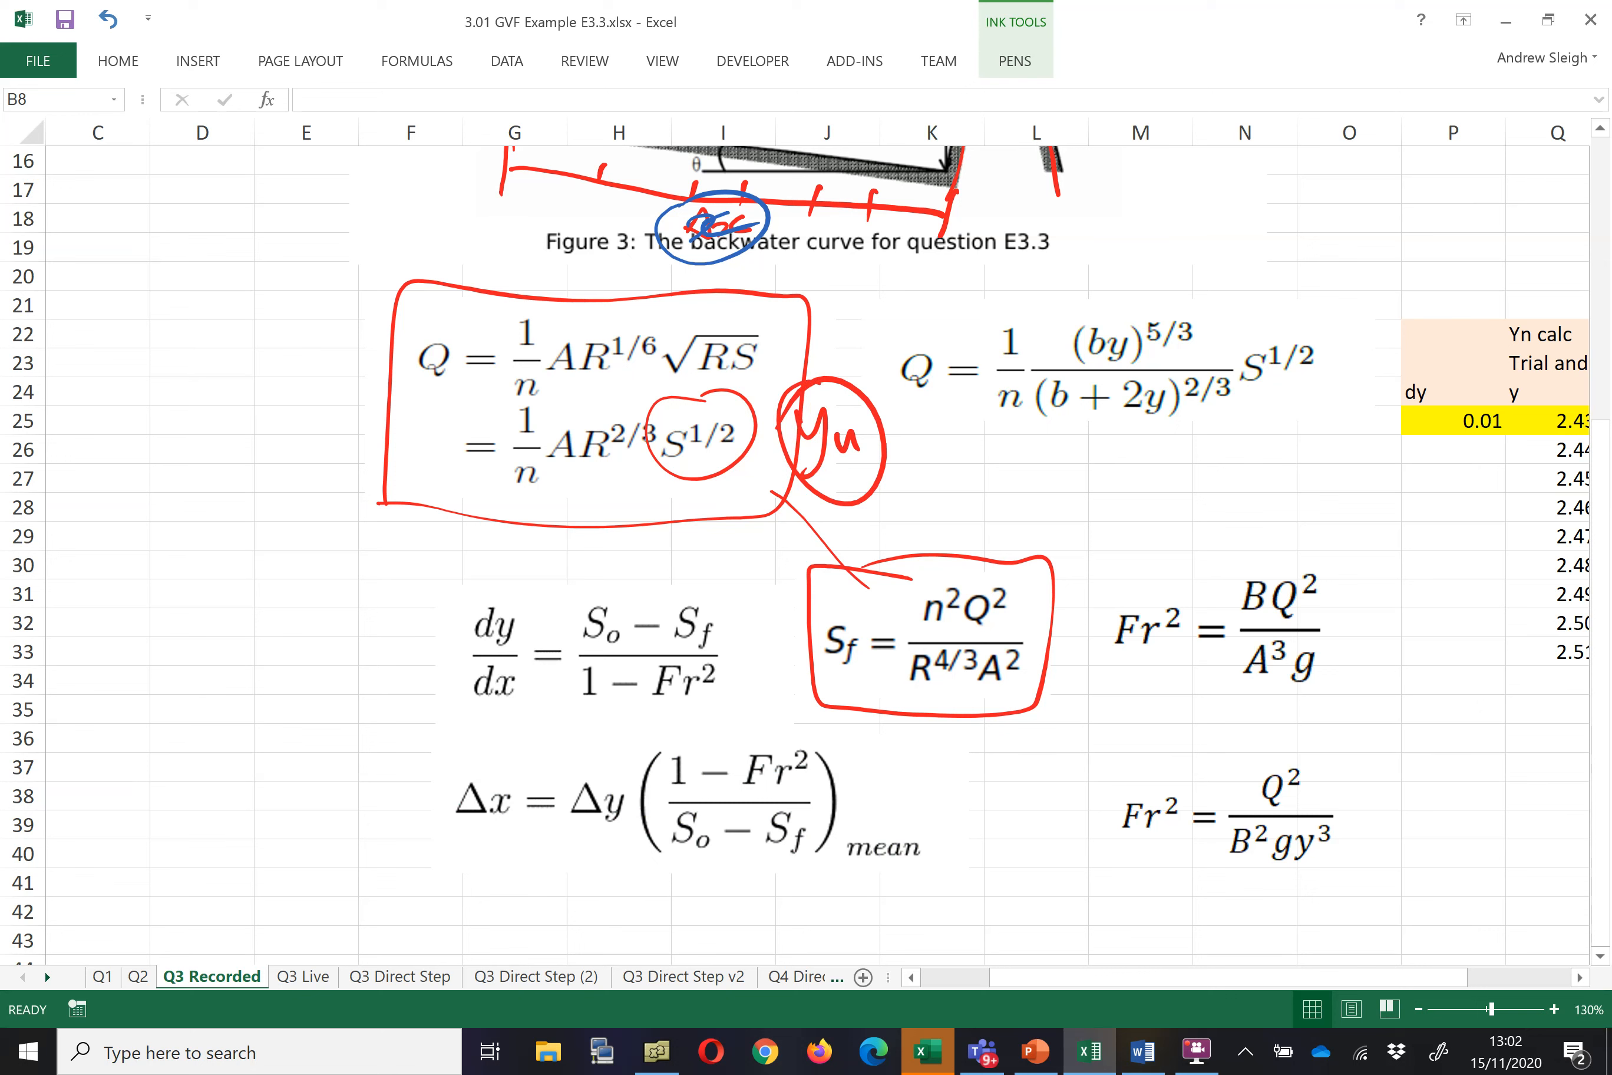
- Underline the by^5/3 form of the Q formula in red and handwrite "Rectangular channel." beneath it
mouse_move(965, 448)
mouse_down()
mouse_move(1160, 444)
mouse_move(1048, 463)
mouse_move(1079, 475)
mouse_move(1099, 456)
mouse_move(1241, 443)
mouse_move(1350, 401)
mouse_up()
click(1083, 477)
mouse_move(1122, 526)
mouse_down()
mouse_move(1137, 497)
mouse_move(1349, 474)
mouse_up()
click(1349, 475)
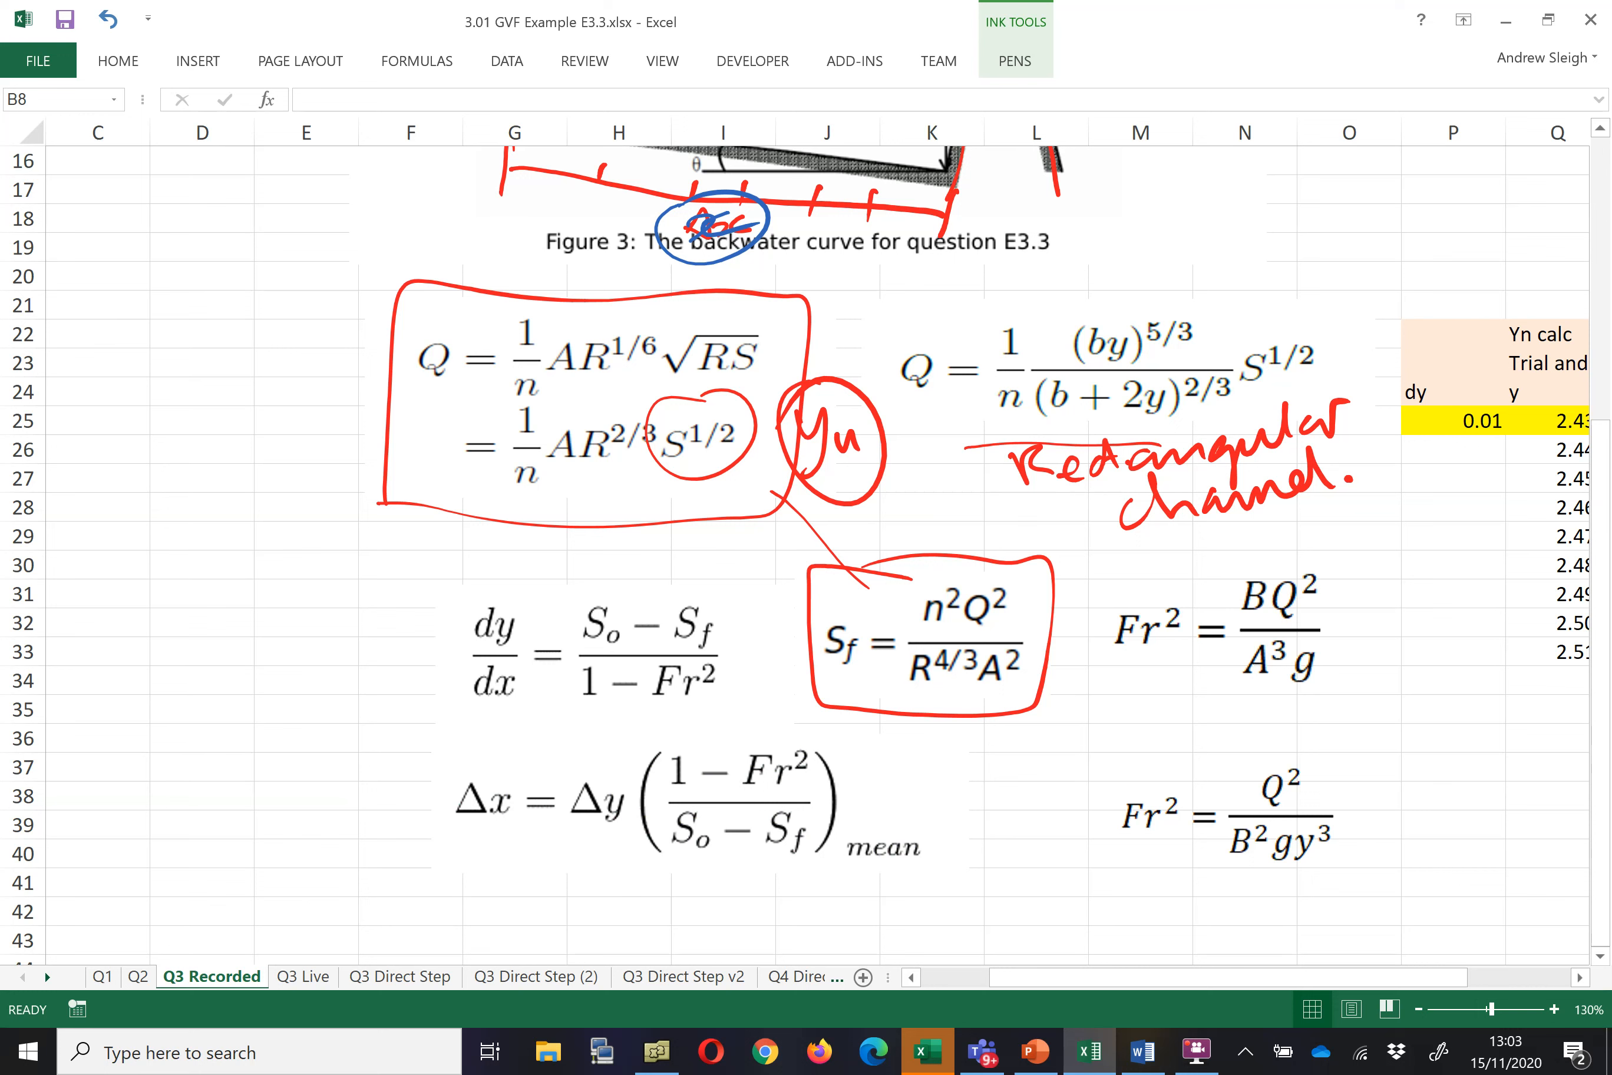
- Underline A and R, box the dy/dx equation, and link its circled Sf and Fr² terms to the Sf formula and a boxed general Fr² formula
drag(547, 380, 605, 377)
mouse_move(454, 579)
mouse_down()
mouse_move(552, 576)
mouse_move(756, 748)
mouse_move(458, 724)
mouse_move(458, 577)
mouse_up()
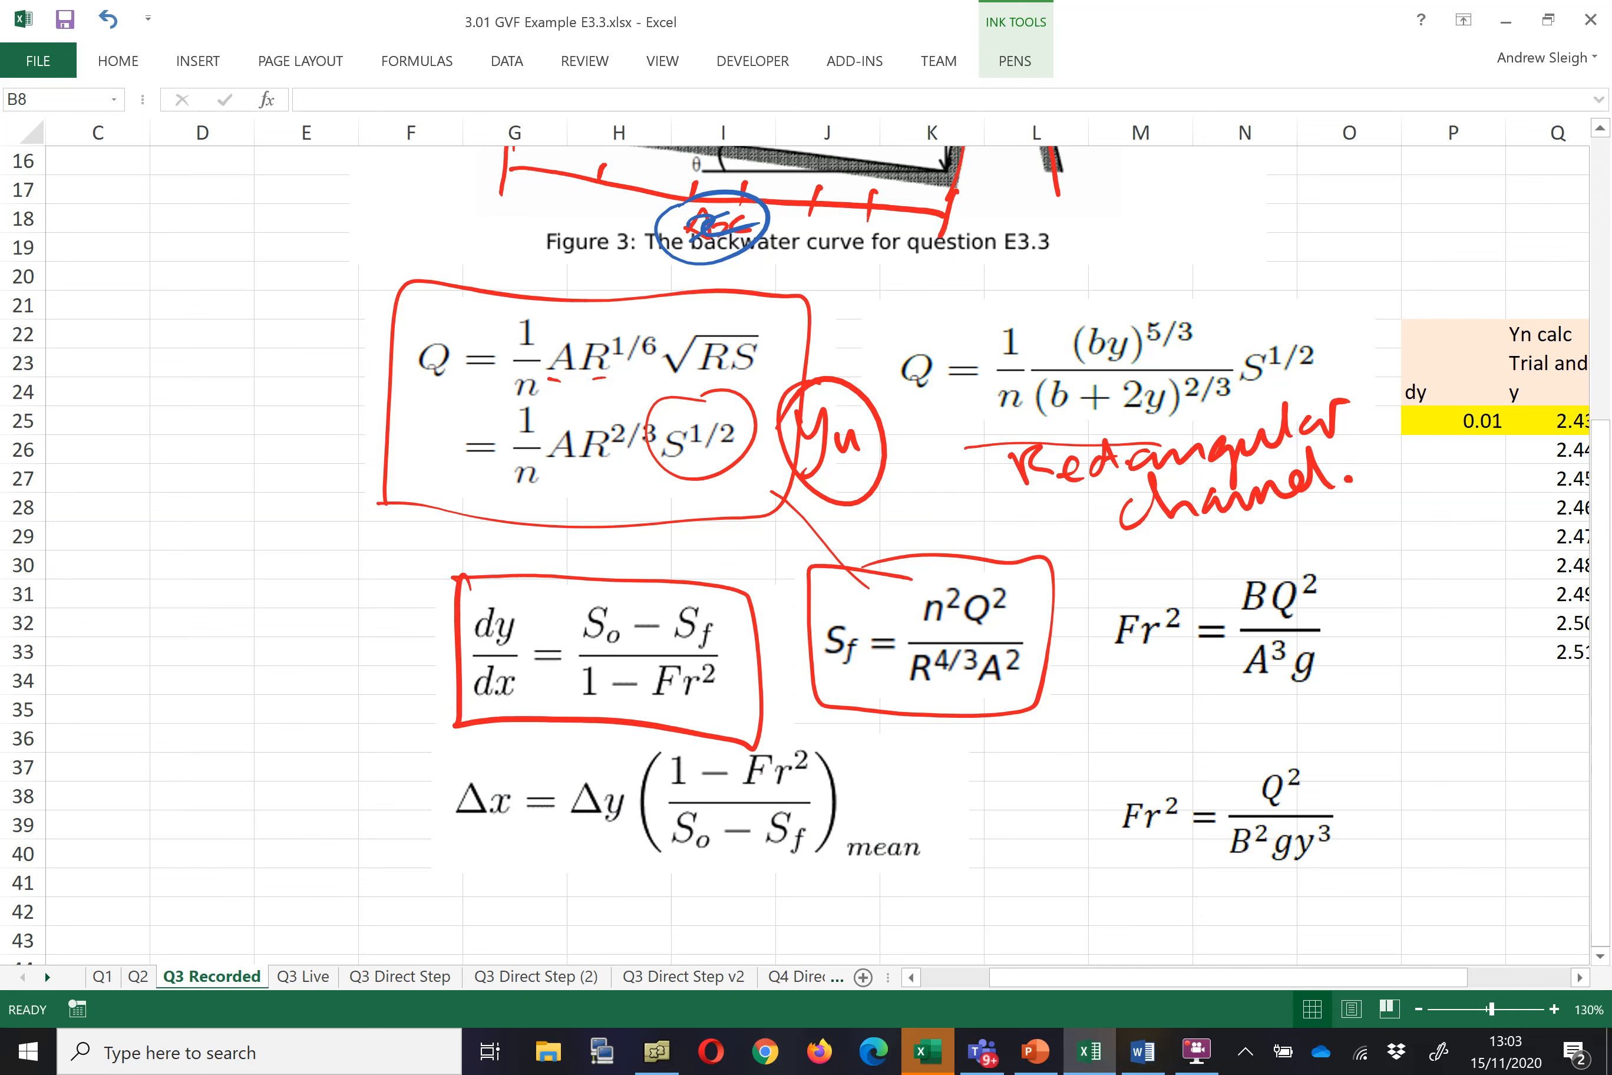
mouse_move(699, 591)
mouse_down()
mouse_move(723, 634)
mouse_move(701, 592)
mouse_move(817, 608)
mouse_up()
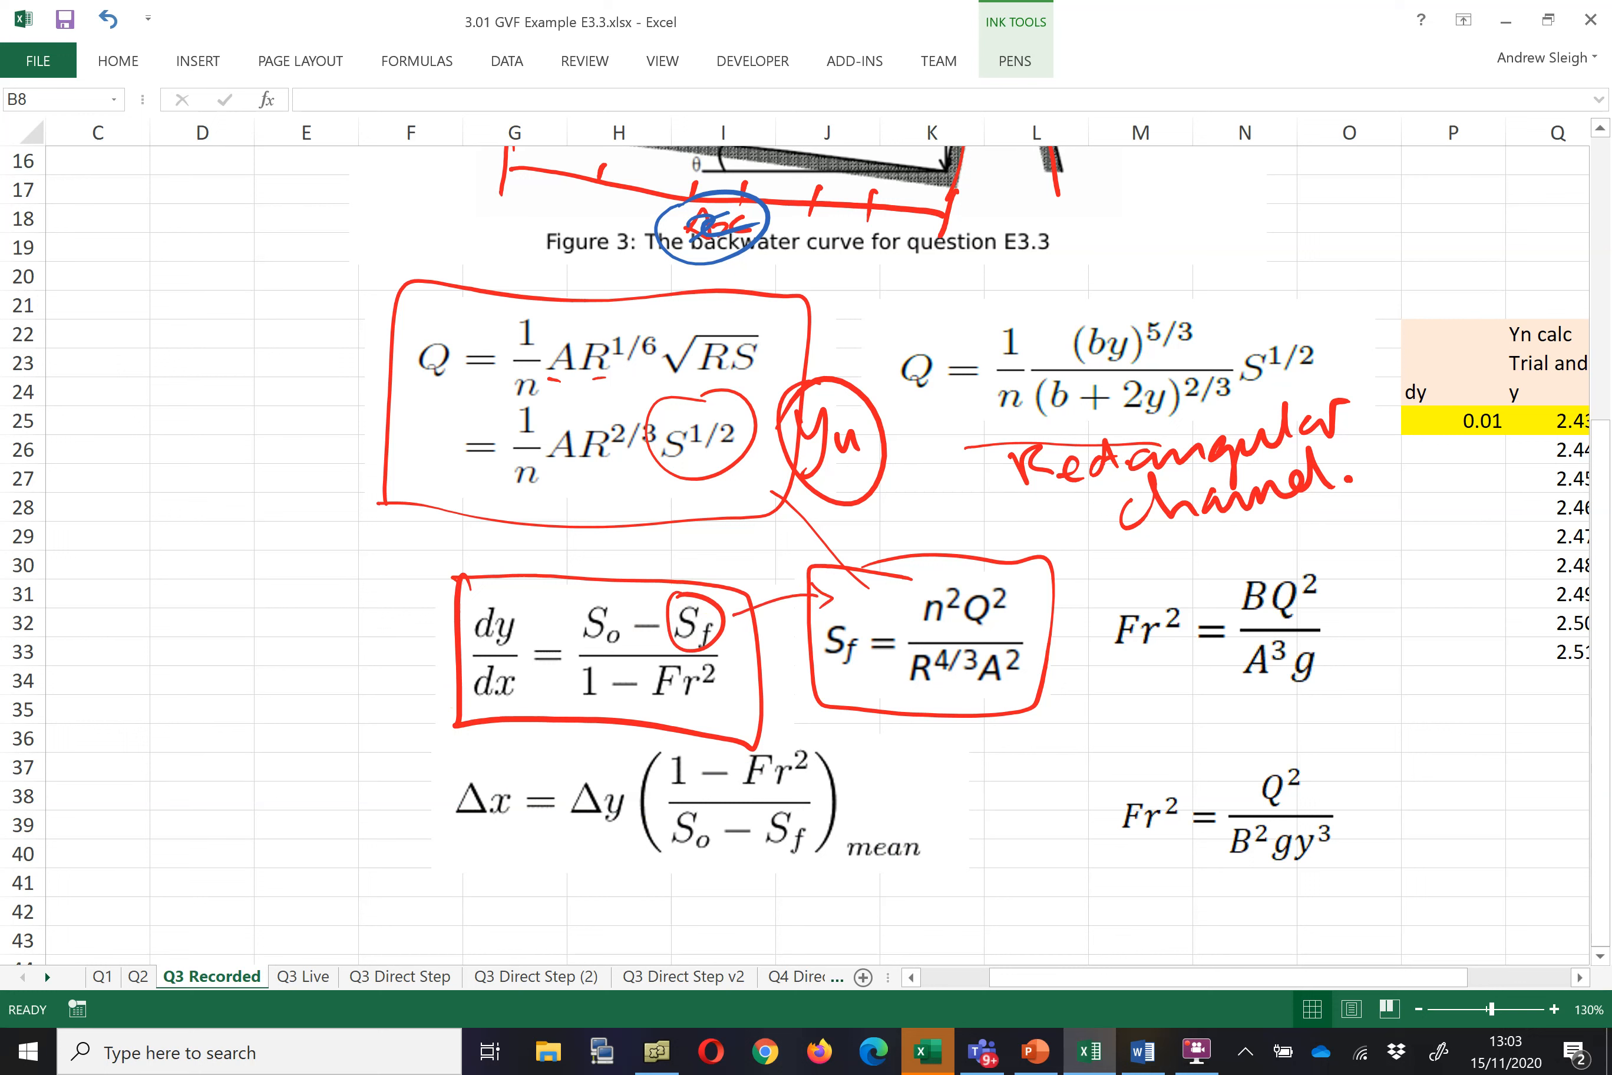
mouse_move(708, 655)
mouse_down()
mouse_move(696, 717)
mouse_move(639, 670)
mouse_move(1097, 694)
mouse_move(1105, 581)
mouse_up()
mouse_move(1110, 731)
mouse_down()
mouse_move(1358, 548)
mouse_move(1105, 558)
mouse_up()
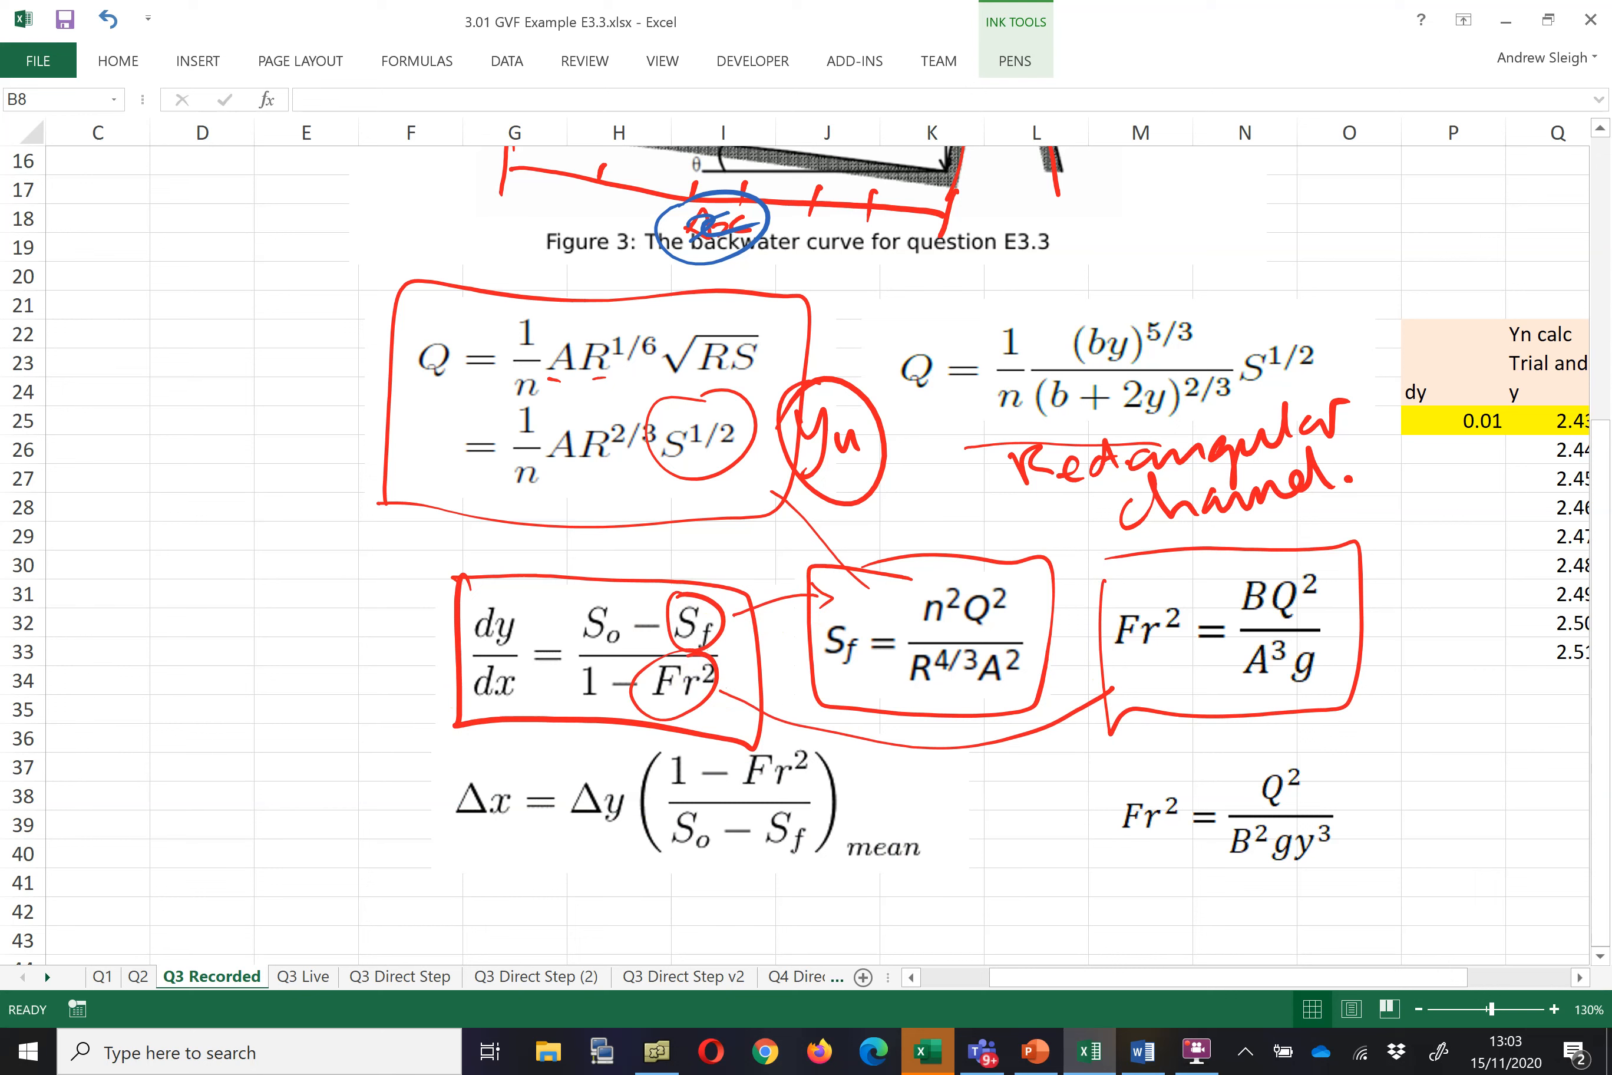
- Handwrite "Rectangular channel" under the Q²/B²gy³ formula and underline the boxed general Fr² formula twice
mouse_move(1125, 879)
mouse_down()
mouse_move(1129, 899)
mouse_move(1160, 904)
mouse_move(1260, 886)
mouse_move(1299, 905)
mouse_move(1408, 851)
mouse_up()
mouse_move(1196, 922)
mouse_down()
mouse_move(1184, 932)
mouse_move(1338, 927)
mouse_move(1388, 881)
mouse_move(1396, 893)
mouse_up()
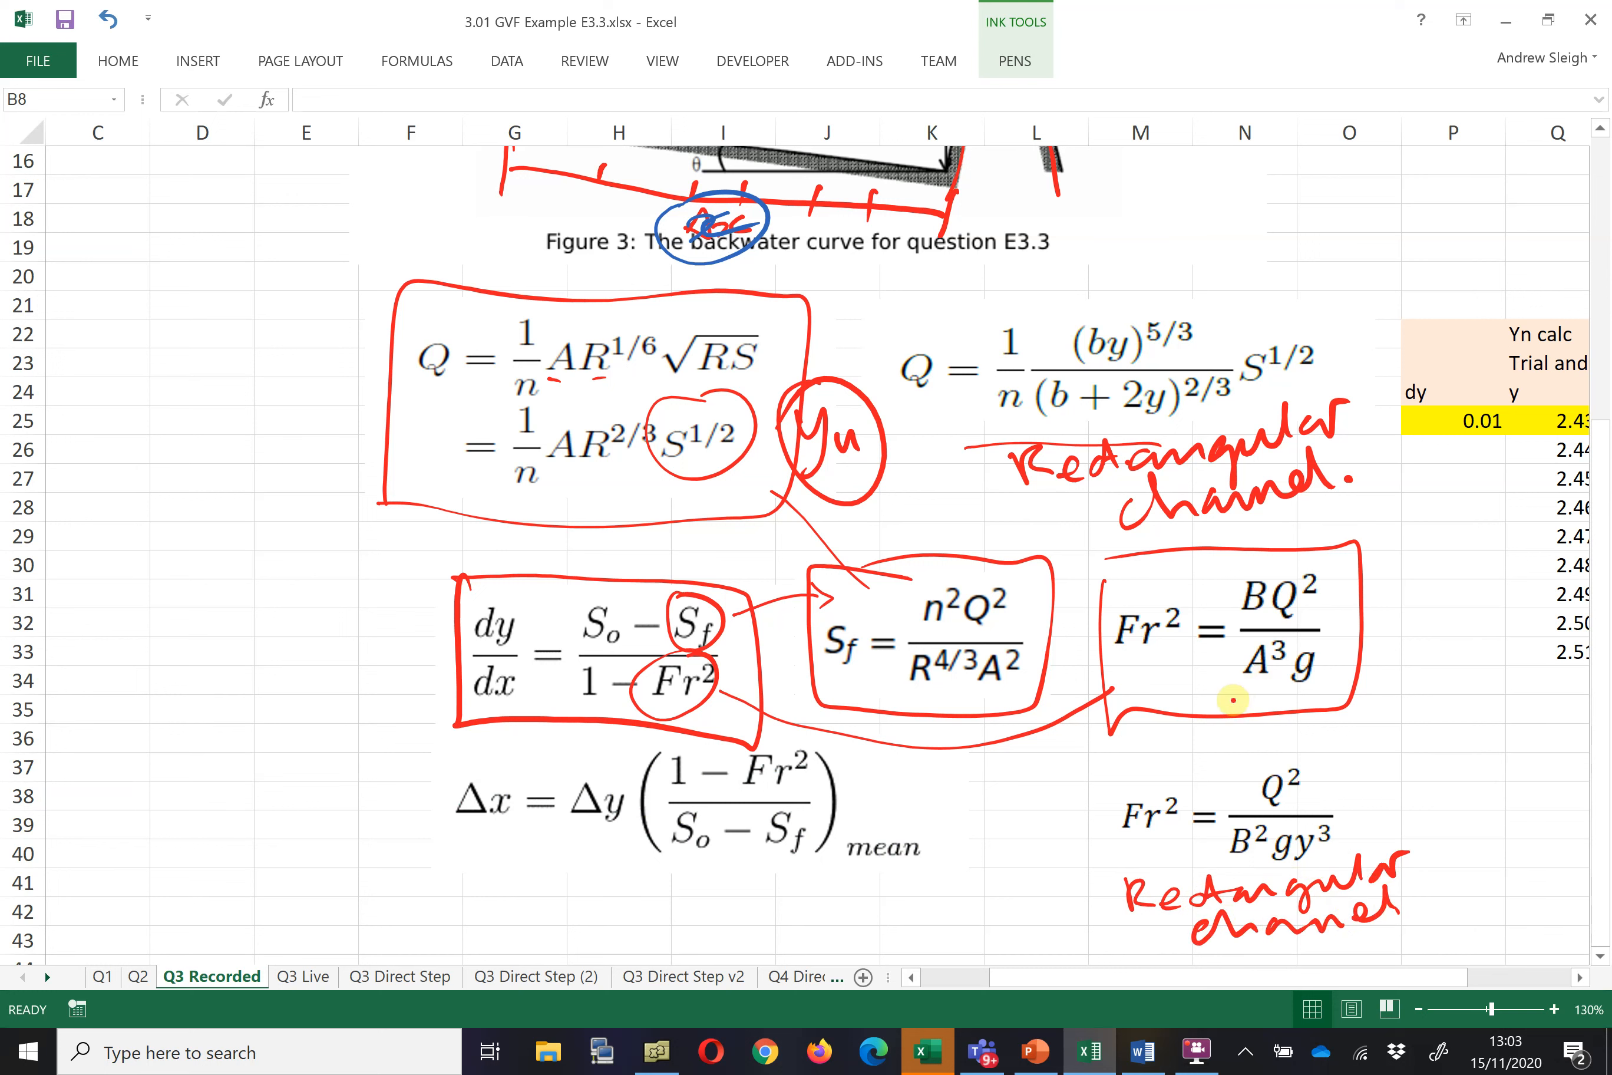
drag(1141, 699, 1325, 699)
drag(1137, 702, 1340, 702)
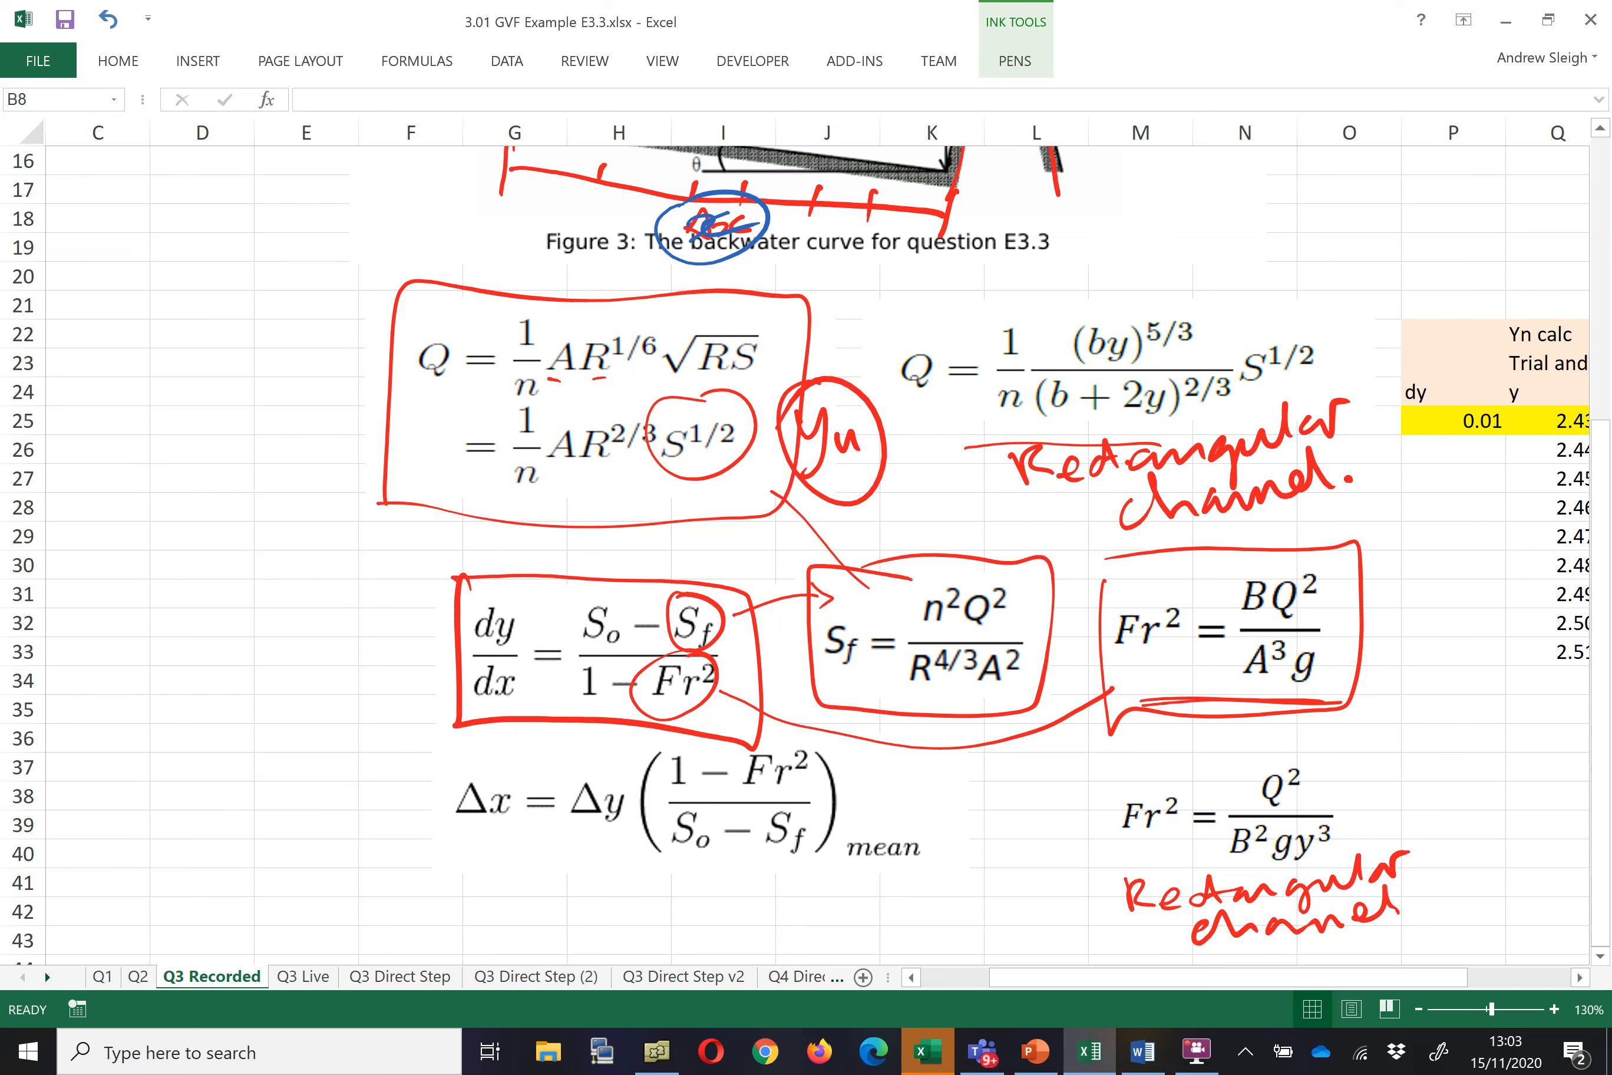
- Underline the Δx formula and its So − Sf denominator in red, circle "mean", and write an underlined y mean below it
drag(442, 899, 937, 902)
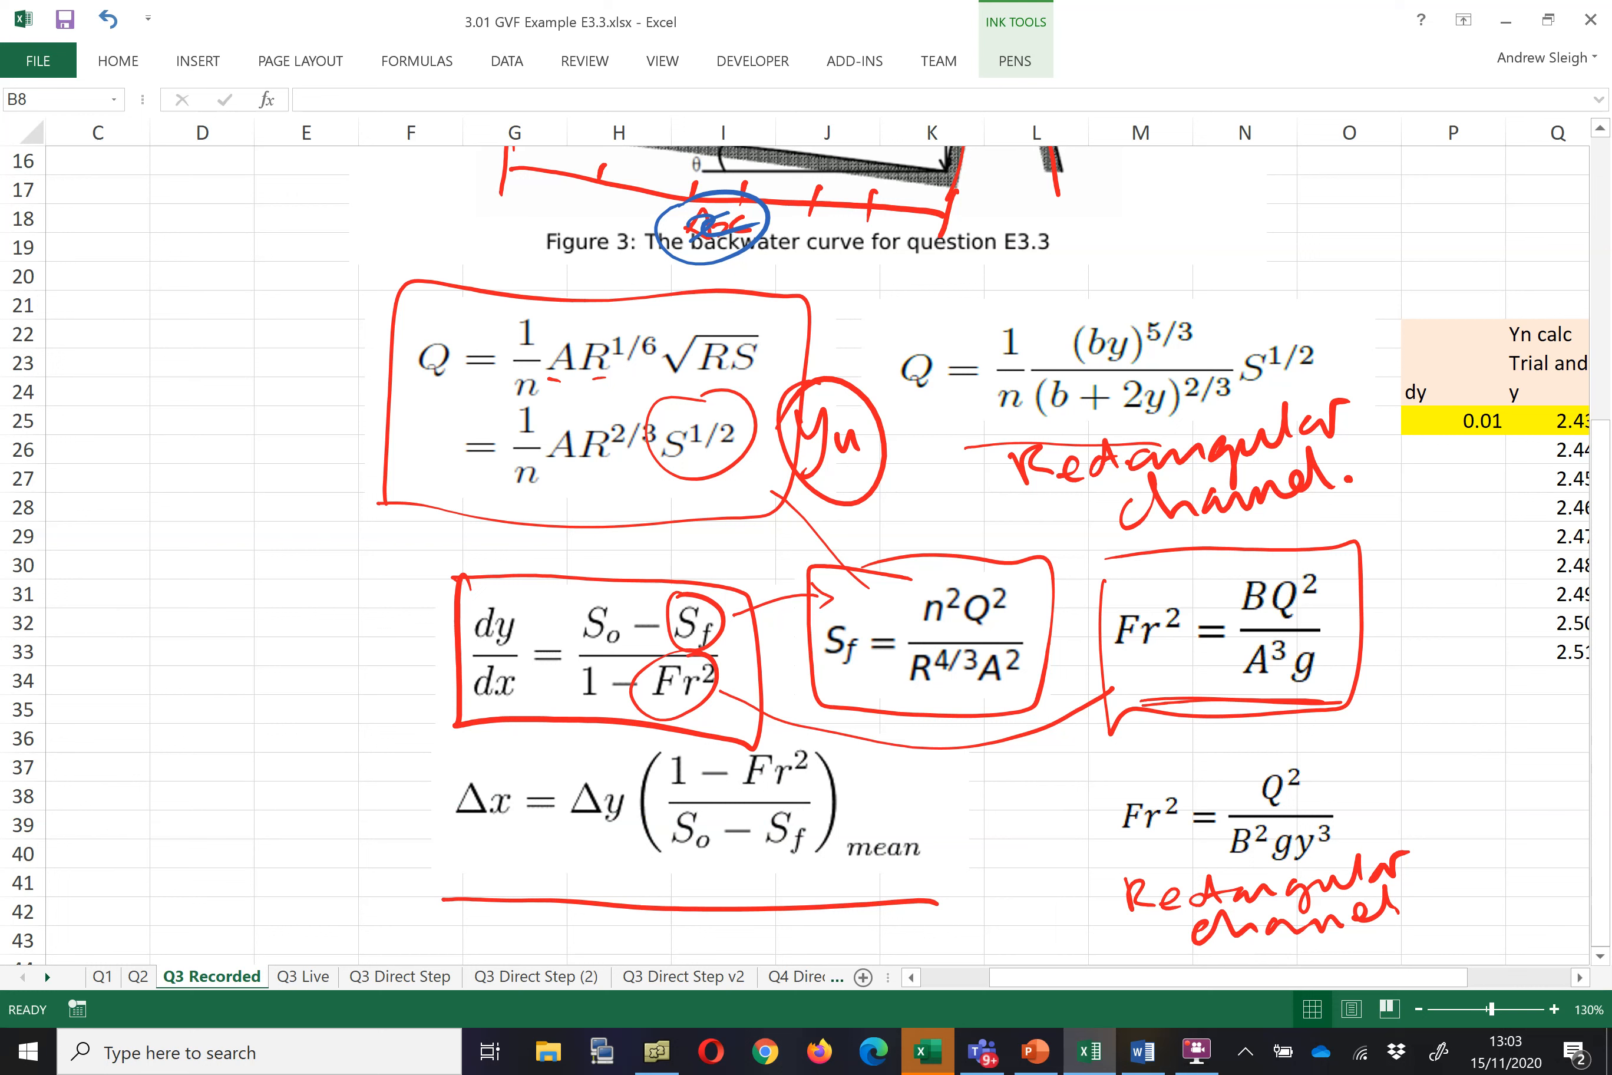
mouse_move(662, 857)
mouse_down()
mouse_move(810, 863)
mouse_move(931, 826)
mouse_move(900, 935)
mouse_move(961, 894)
mouse_move(1035, 891)
mouse_up()
drag(942, 926, 1014, 912)
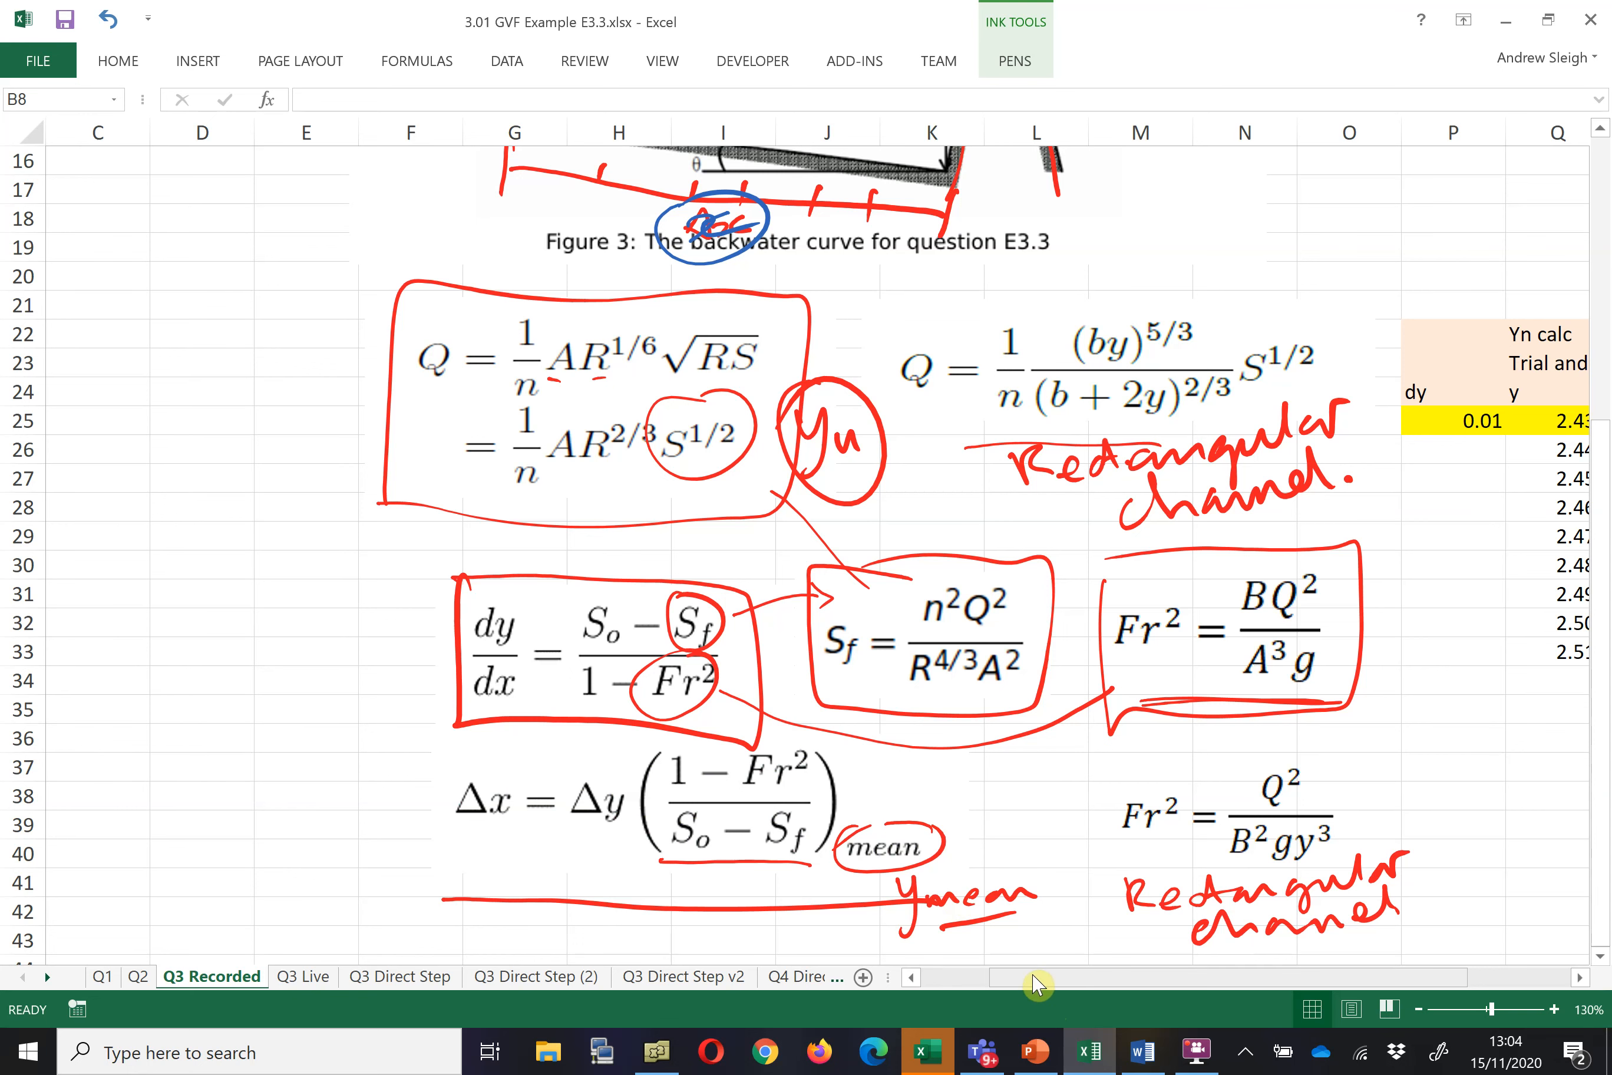
drag(1032, 984, 1026, 976)
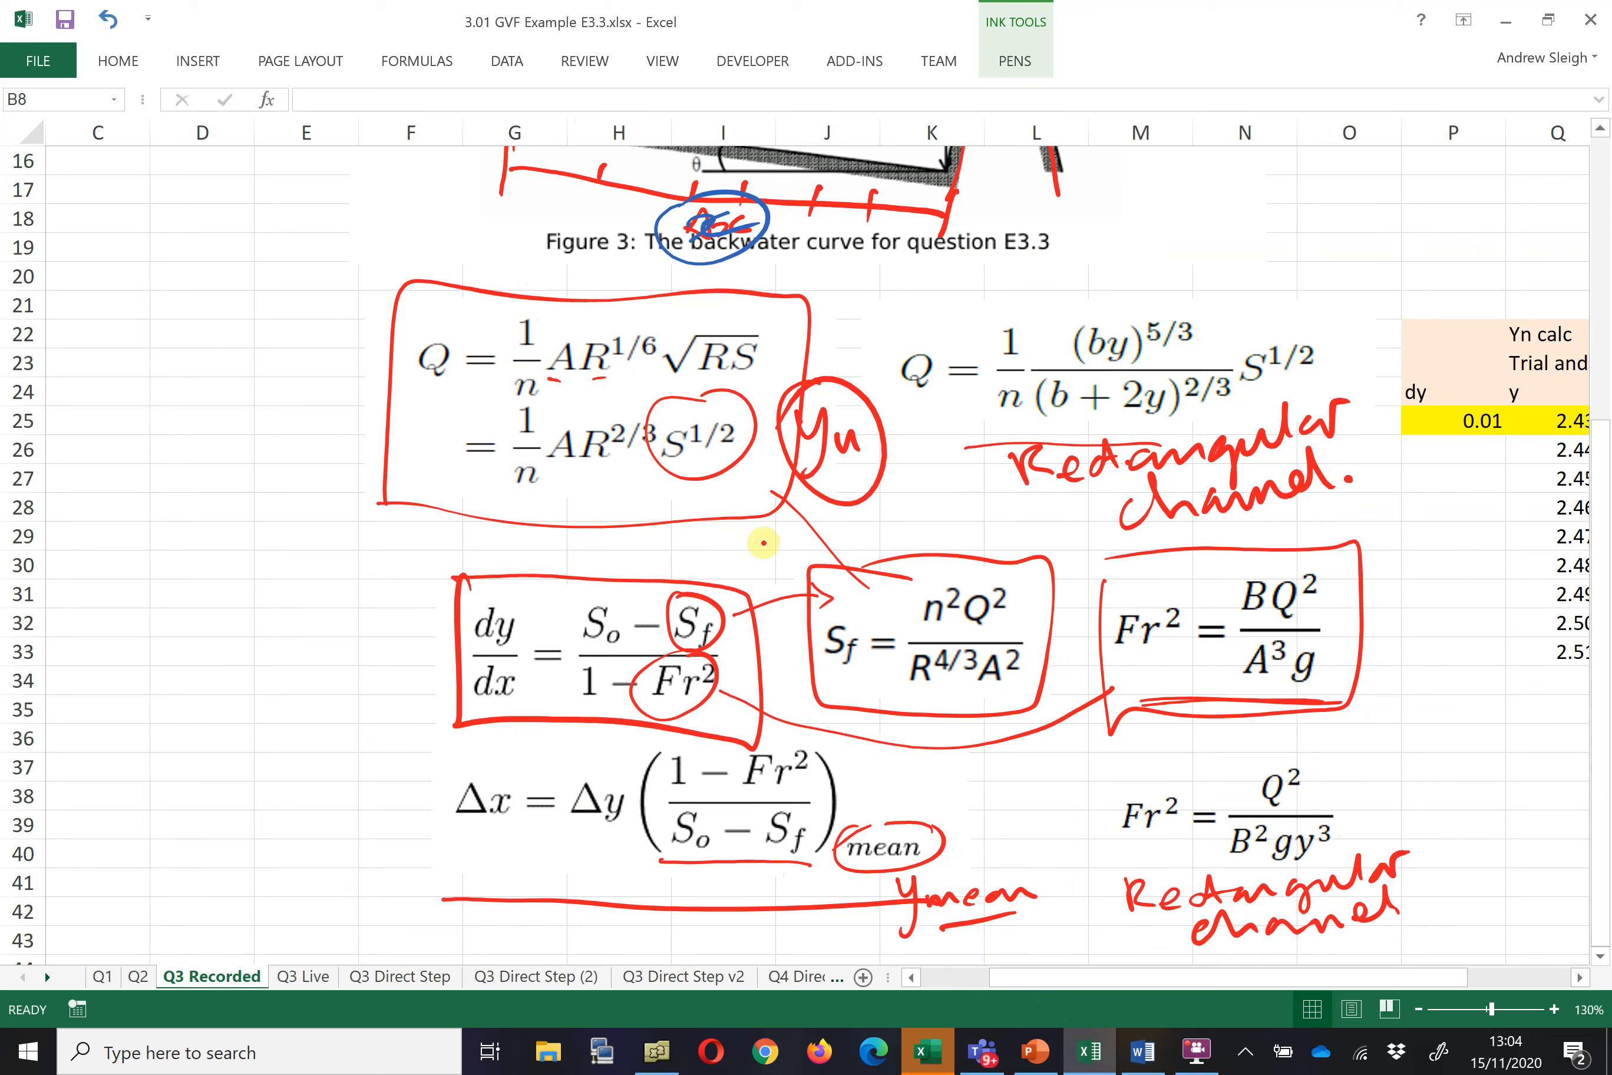
- Stop inking and clear the old y, Q and Error values in Q25:S33 of the Yn calc trial and error table
click(1026, 69)
click(872, 114)
scroll(700, 271, up, 4)
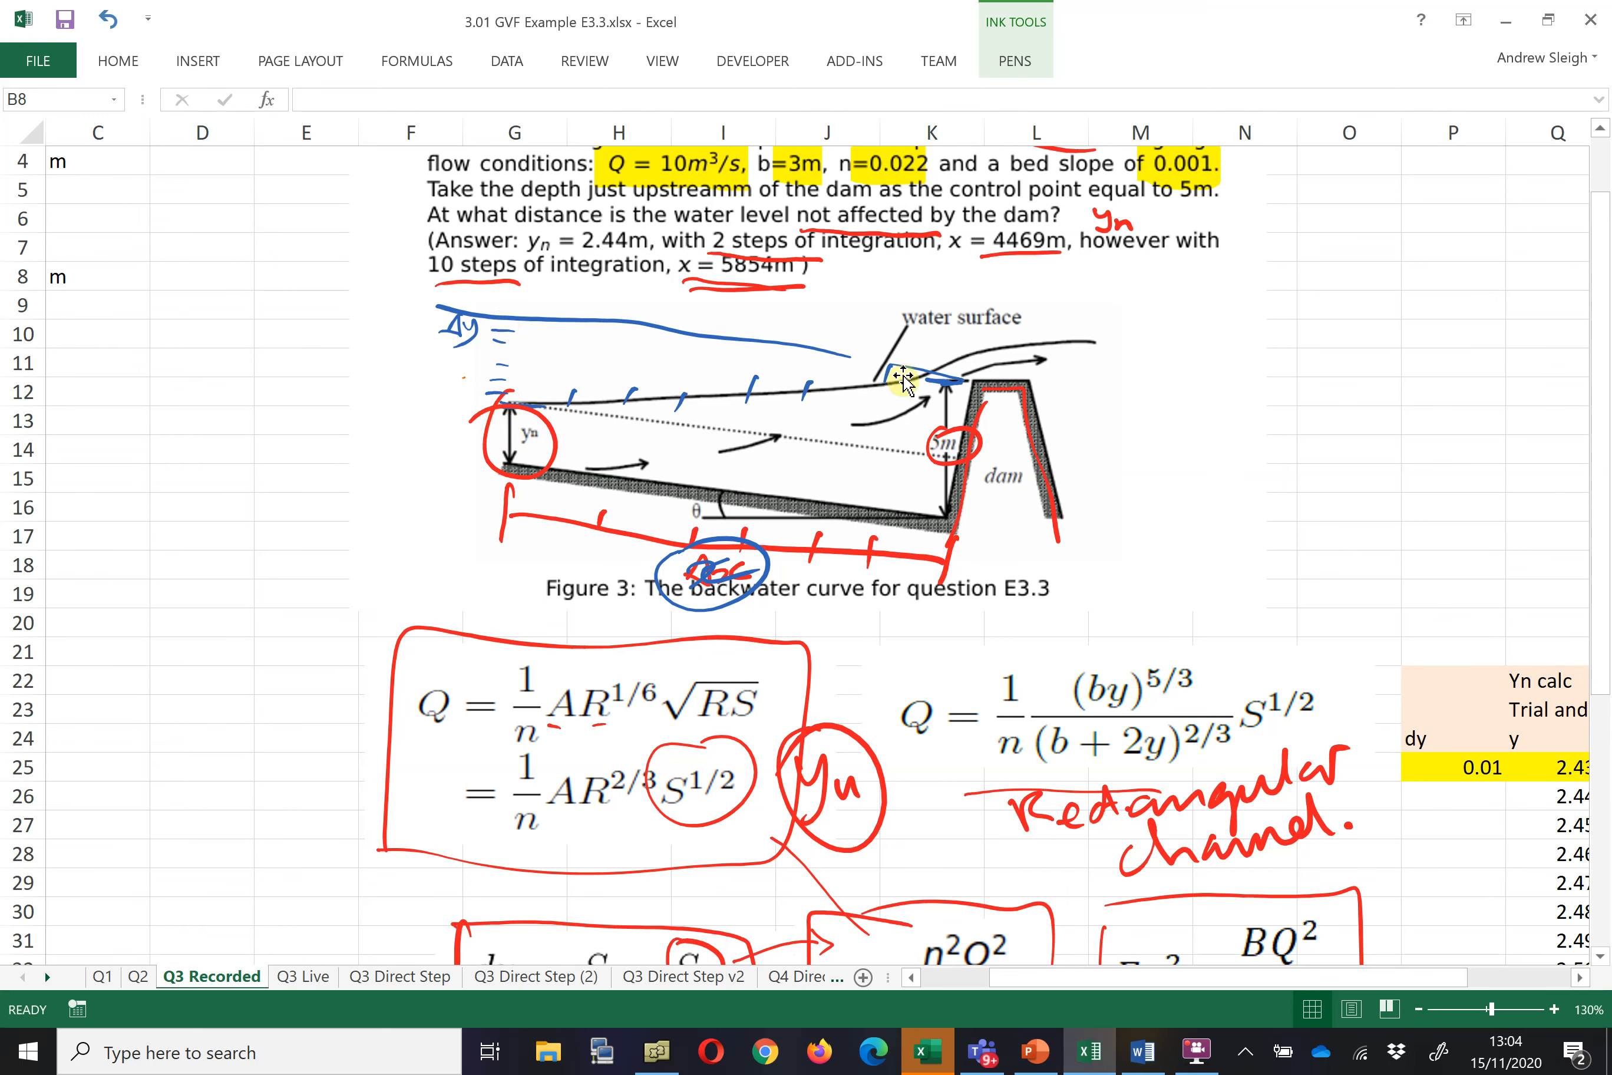
drag(1218, 984, 1449, 992)
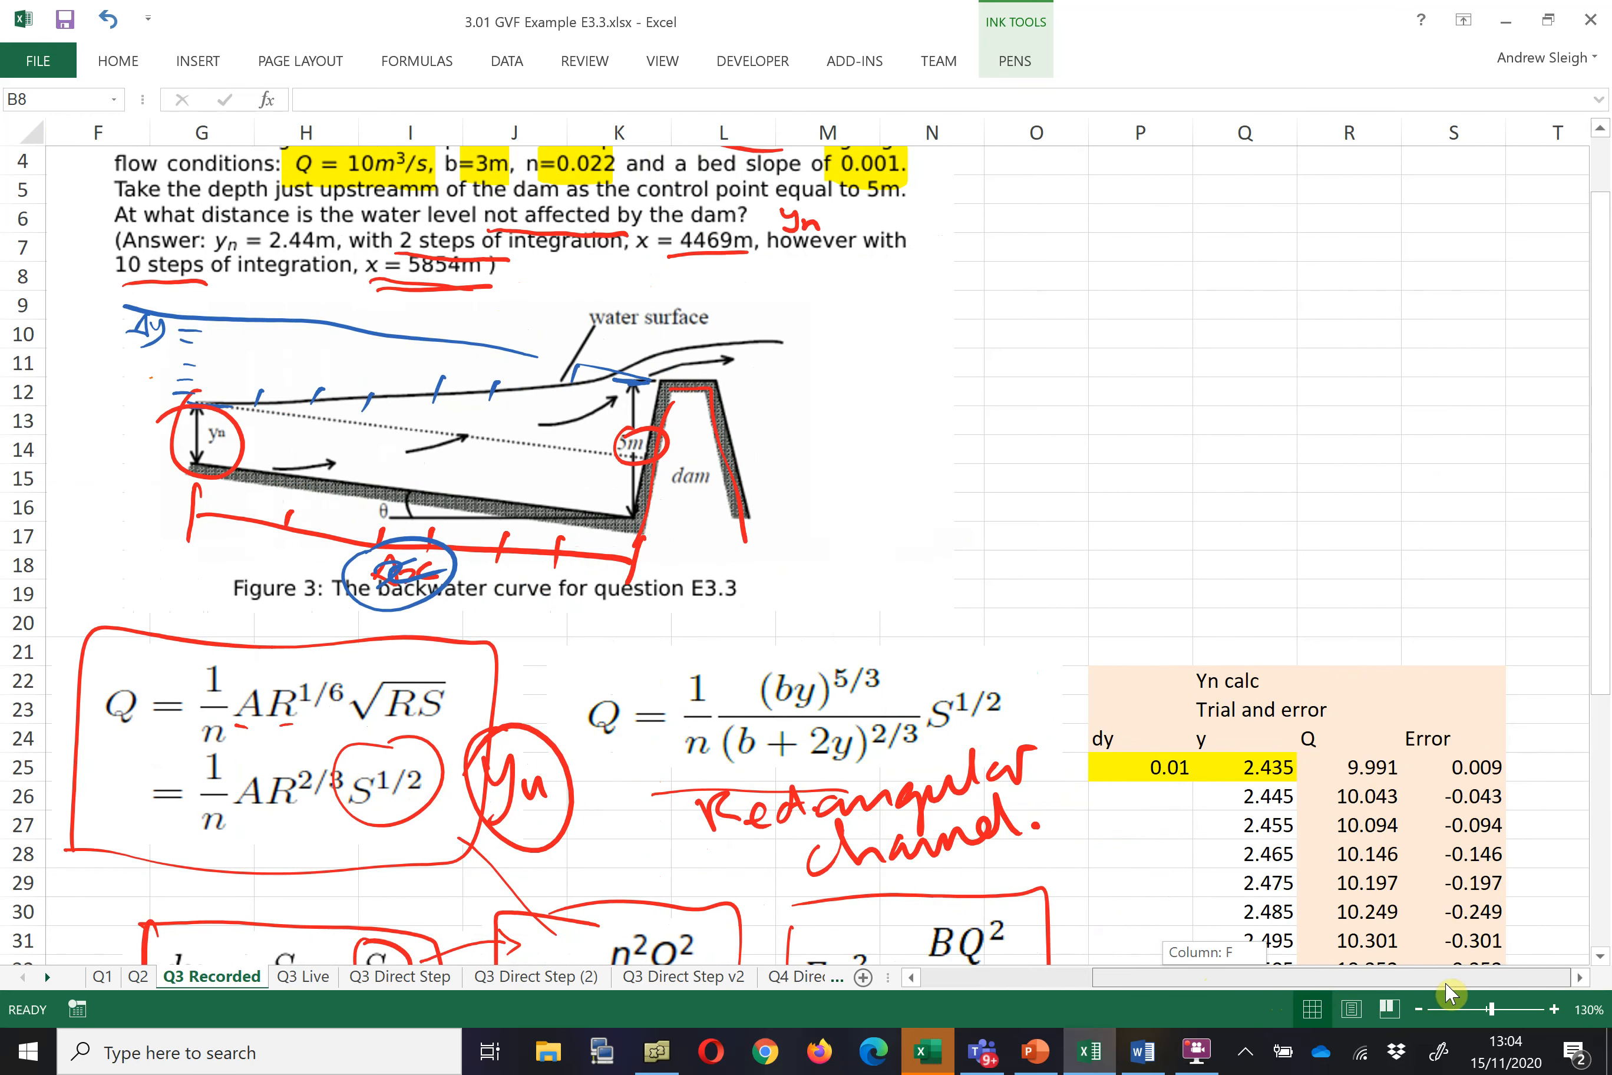
scroll(1273, 821, down, 2)
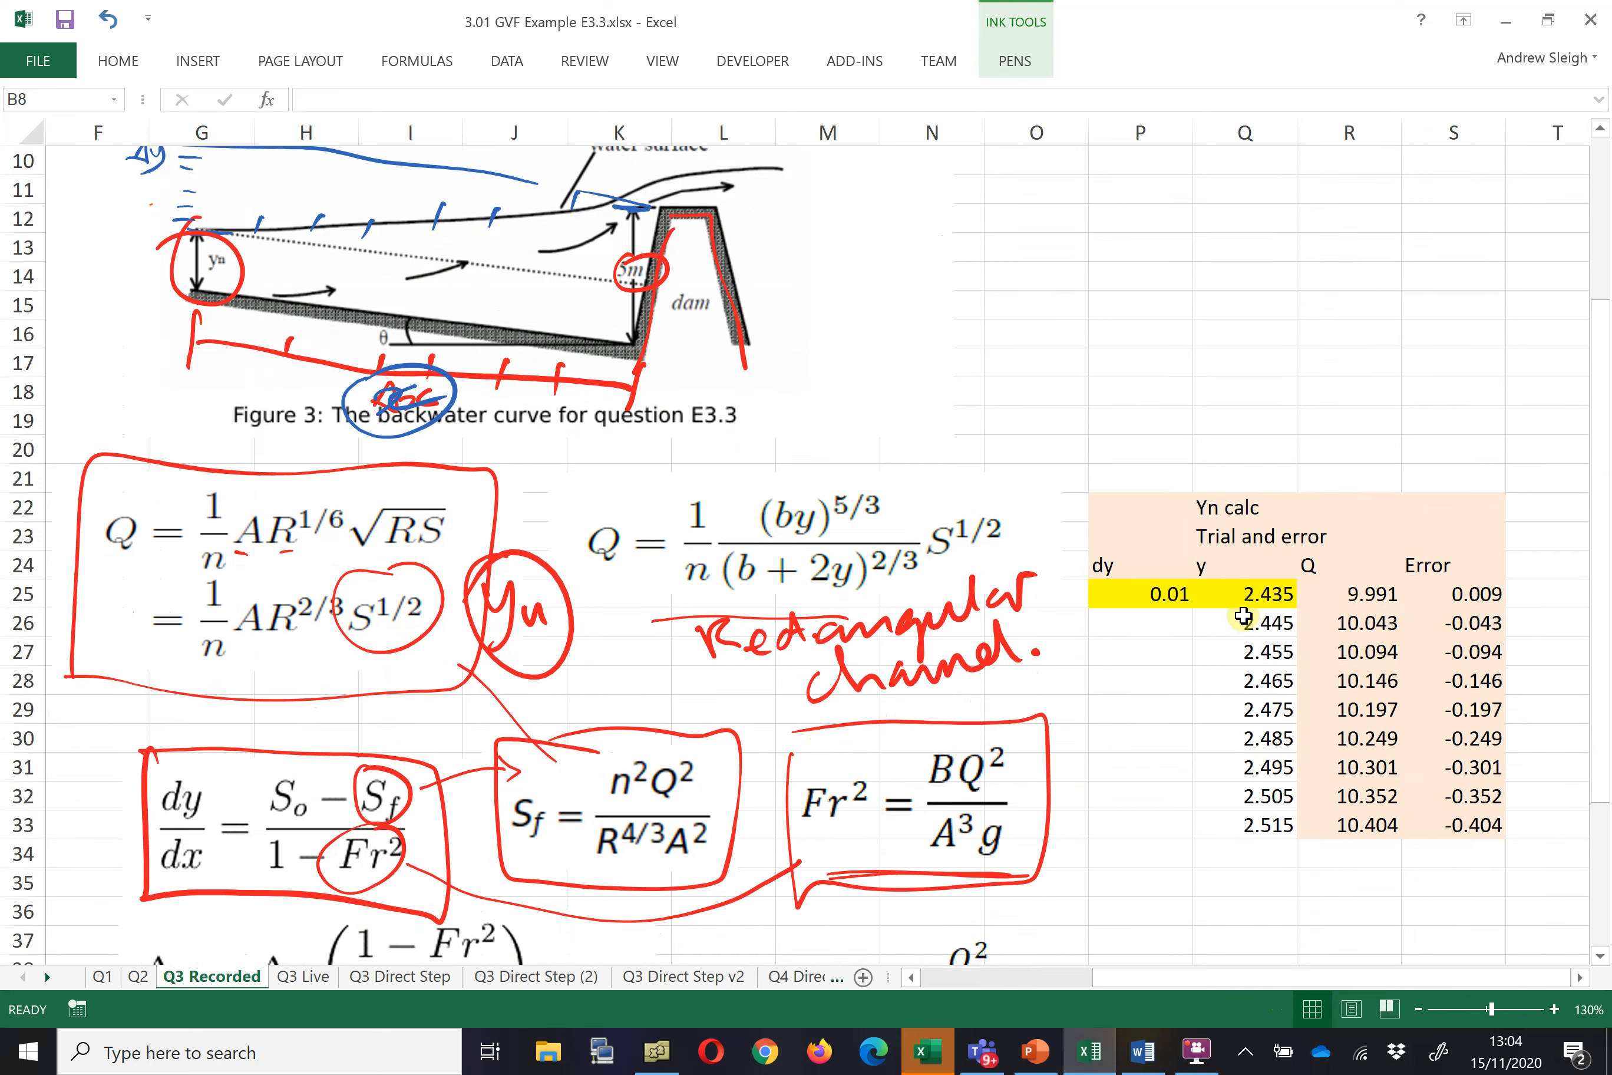
drag(1241, 595, 1437, 828)
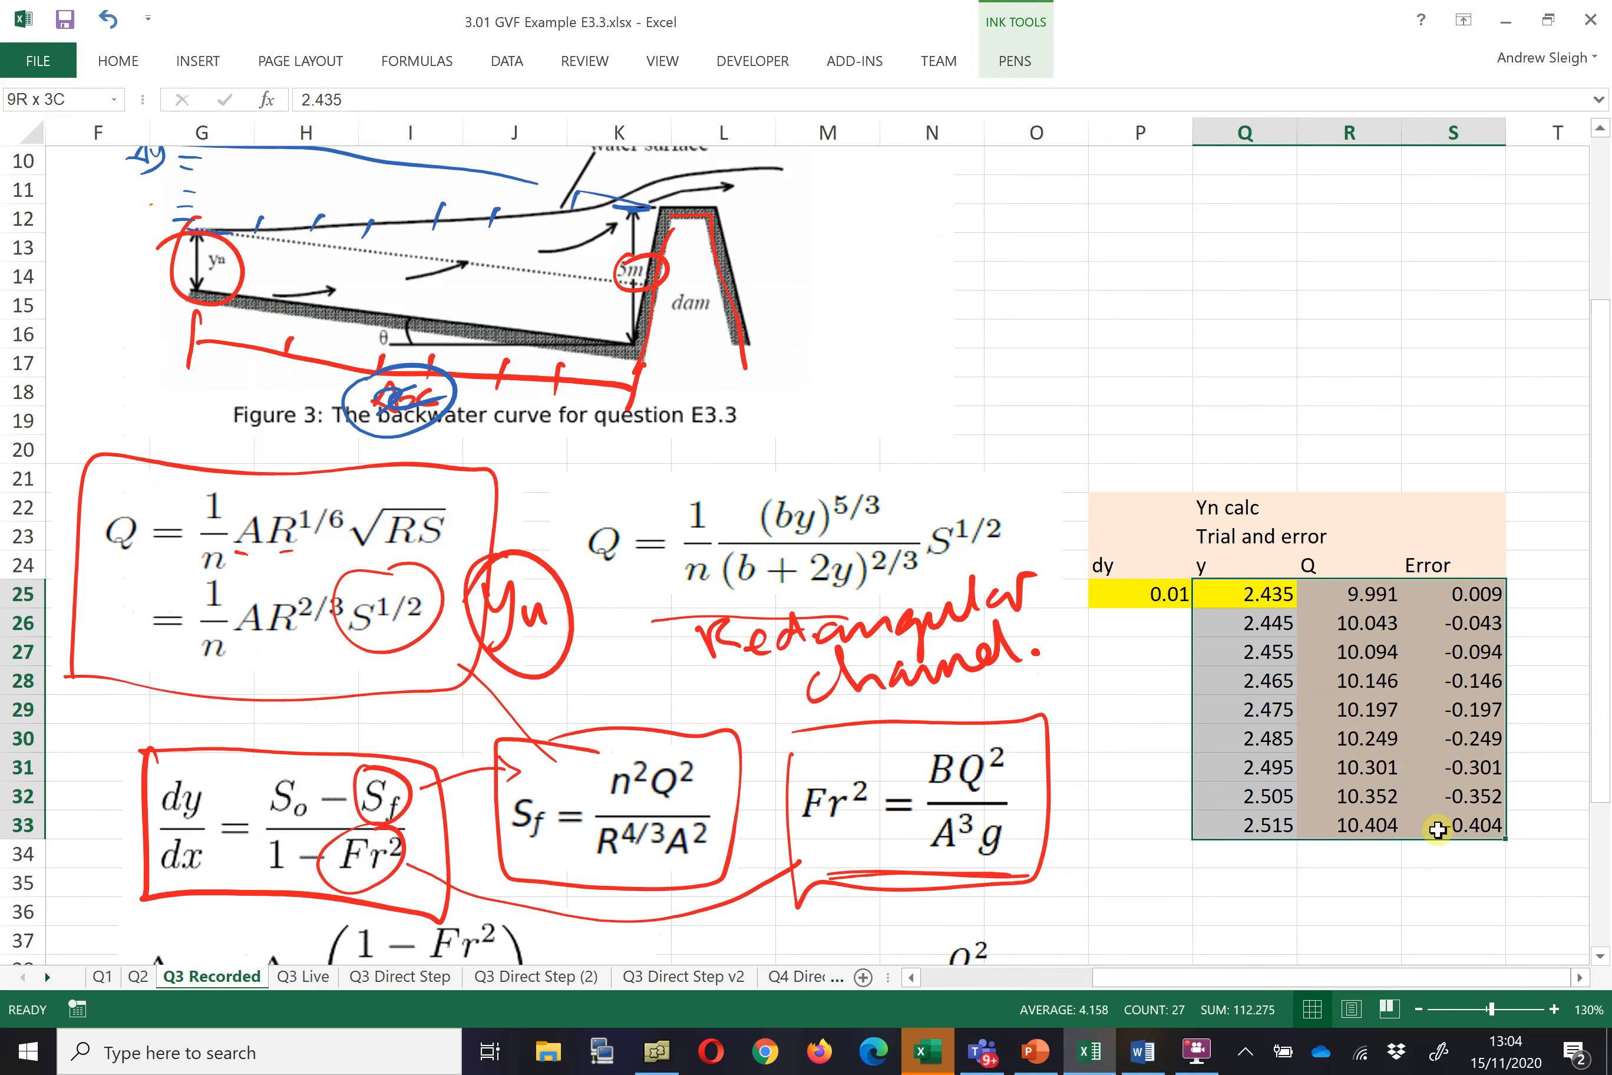
key(Delete)
click(1297, 393)
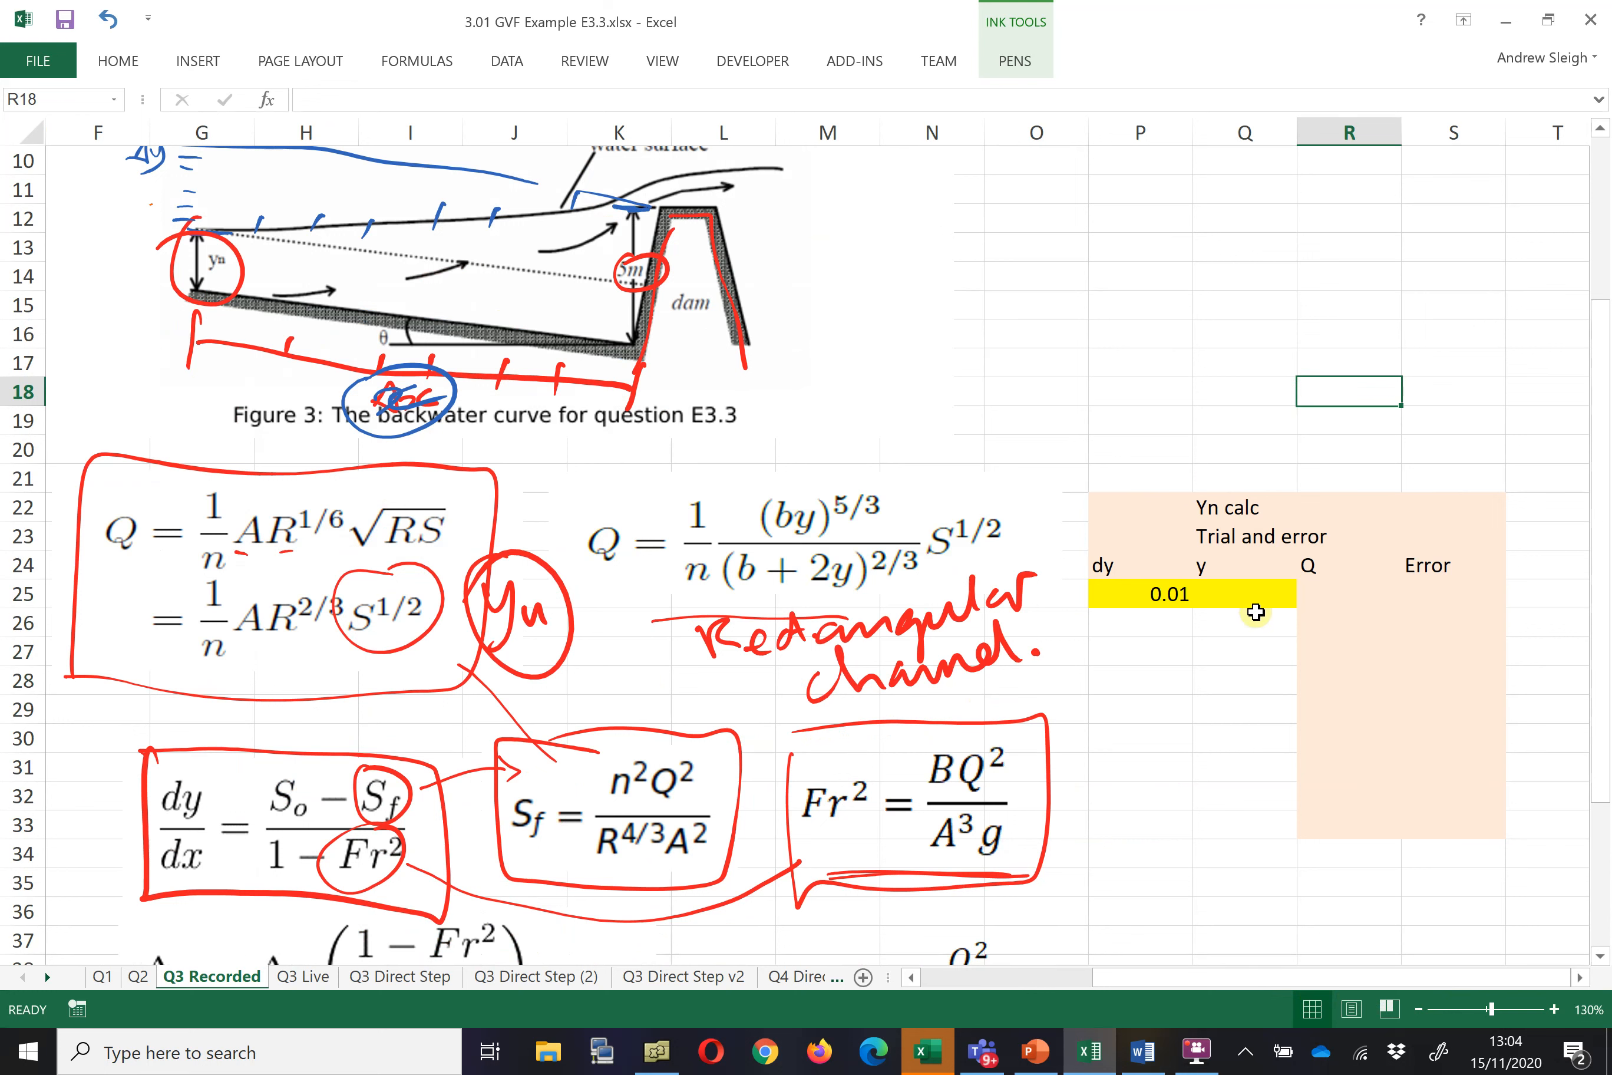
- Enter 1 as the starting trial depth y in cell Q25 of the Yn calc table
click(1151, 595)
click(1253, 600)
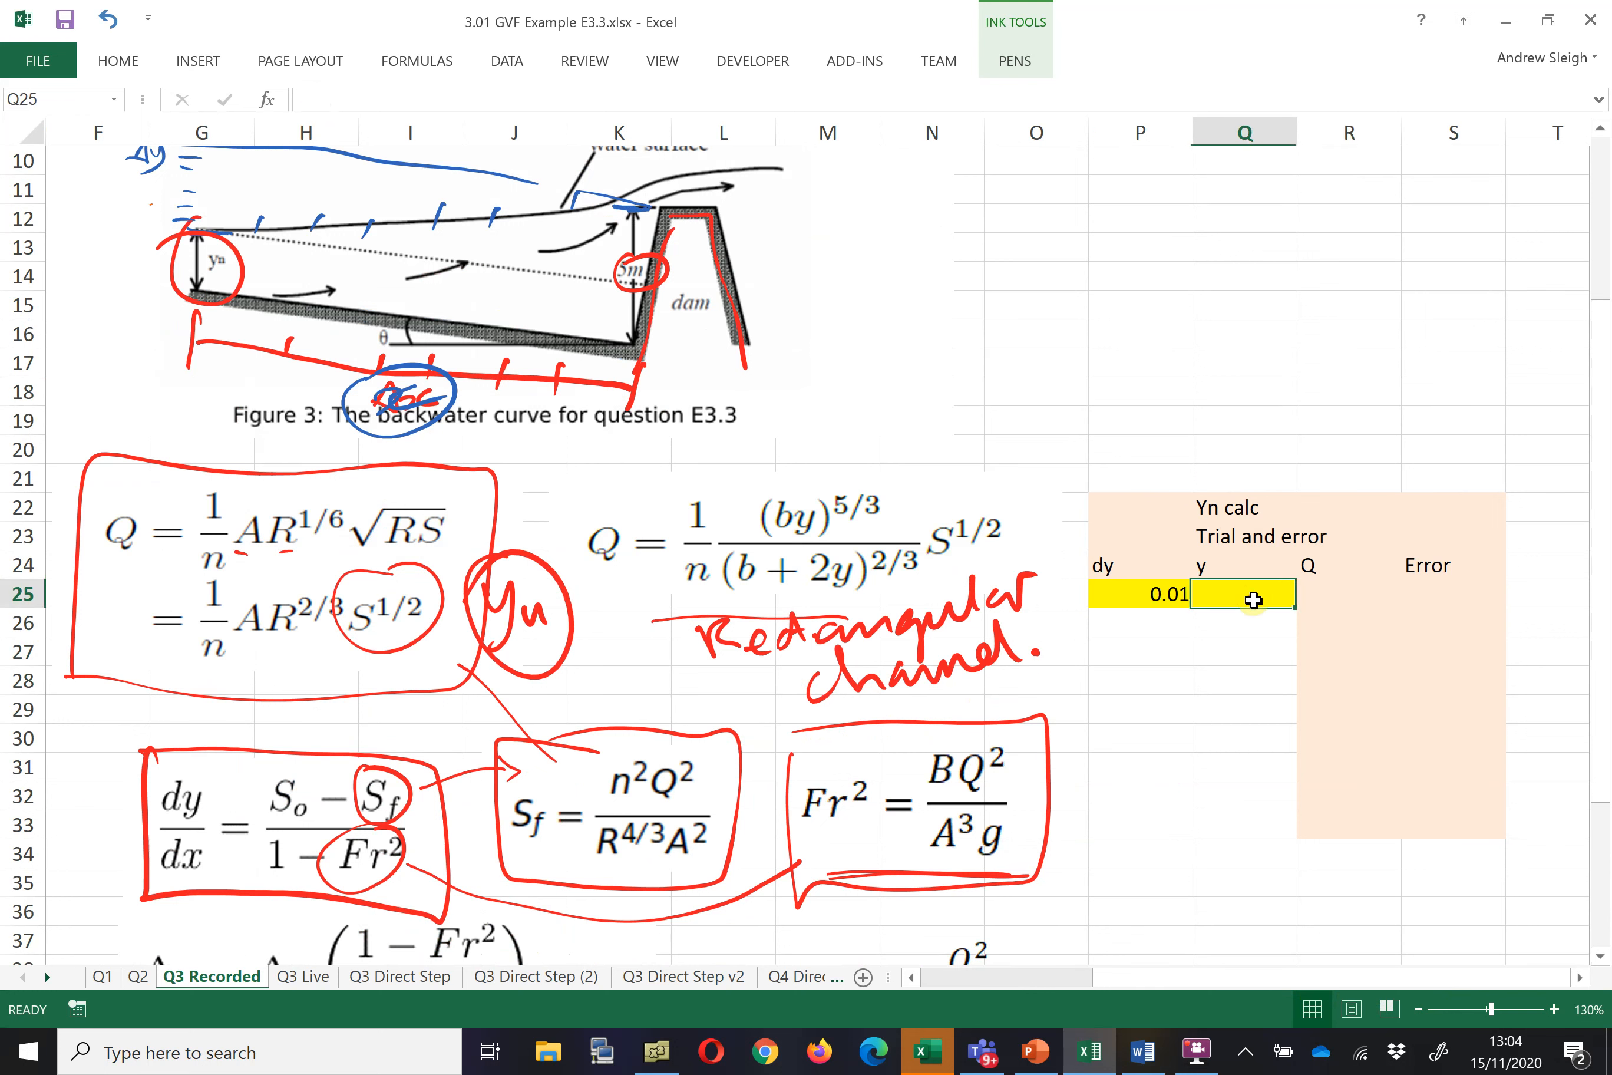
text(1)
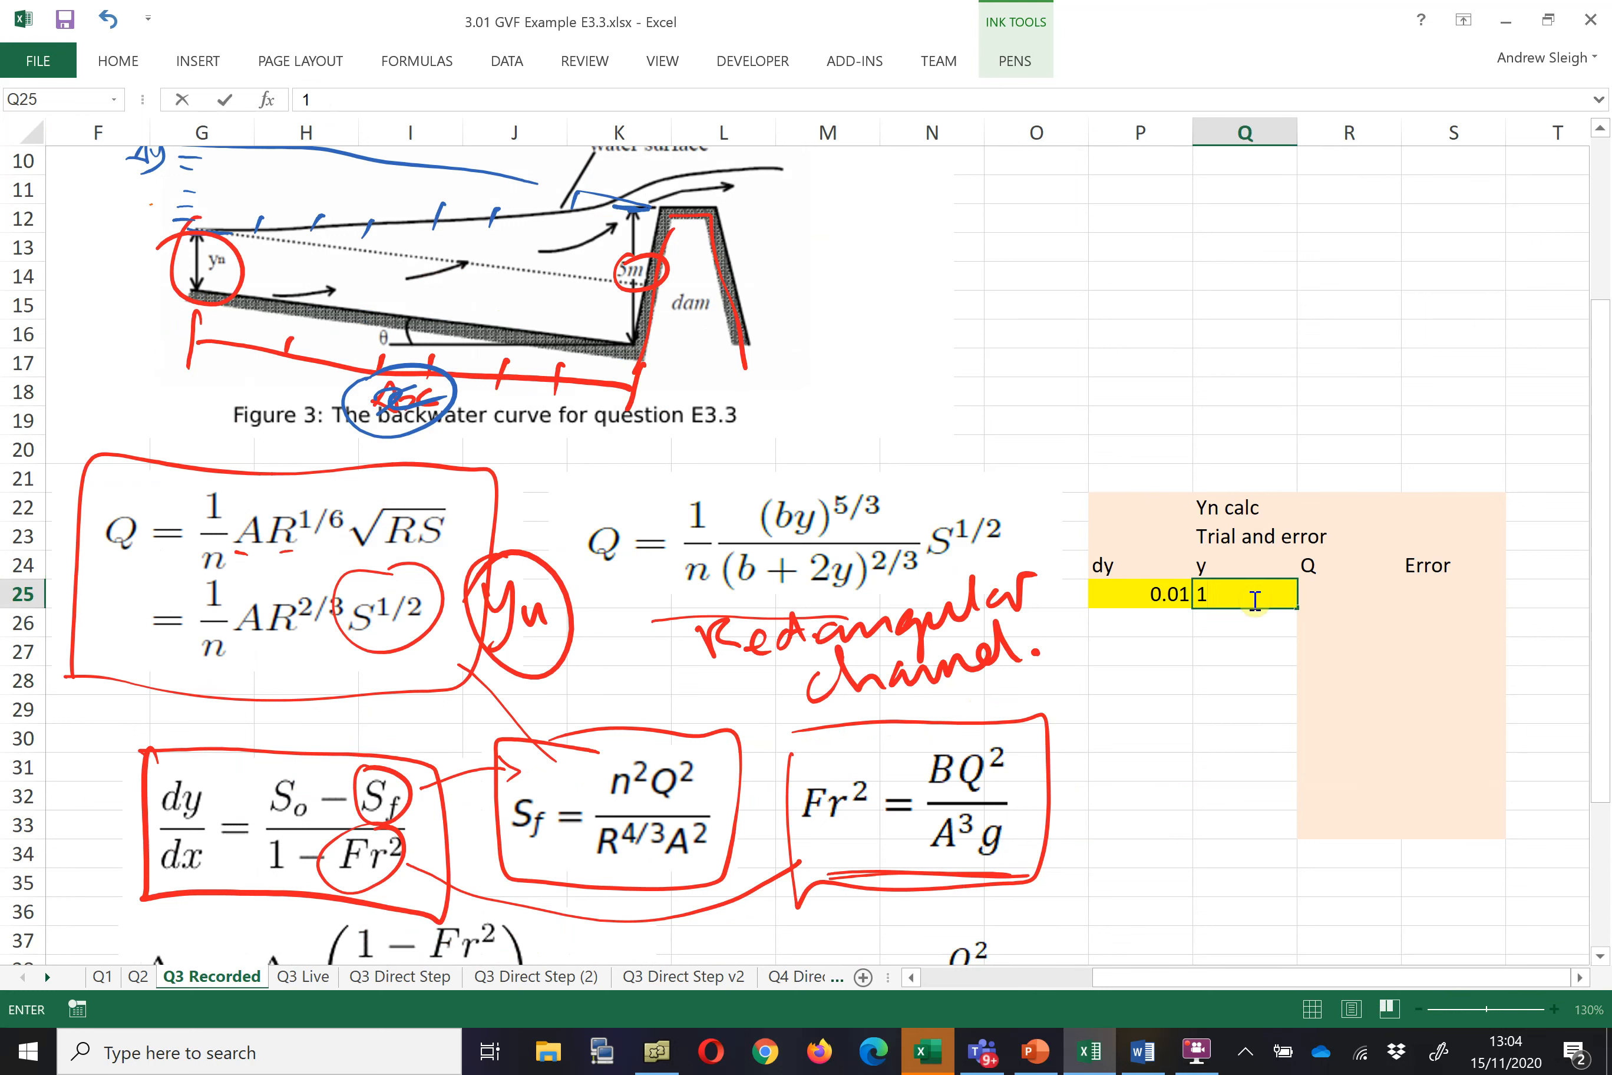
key(Return)
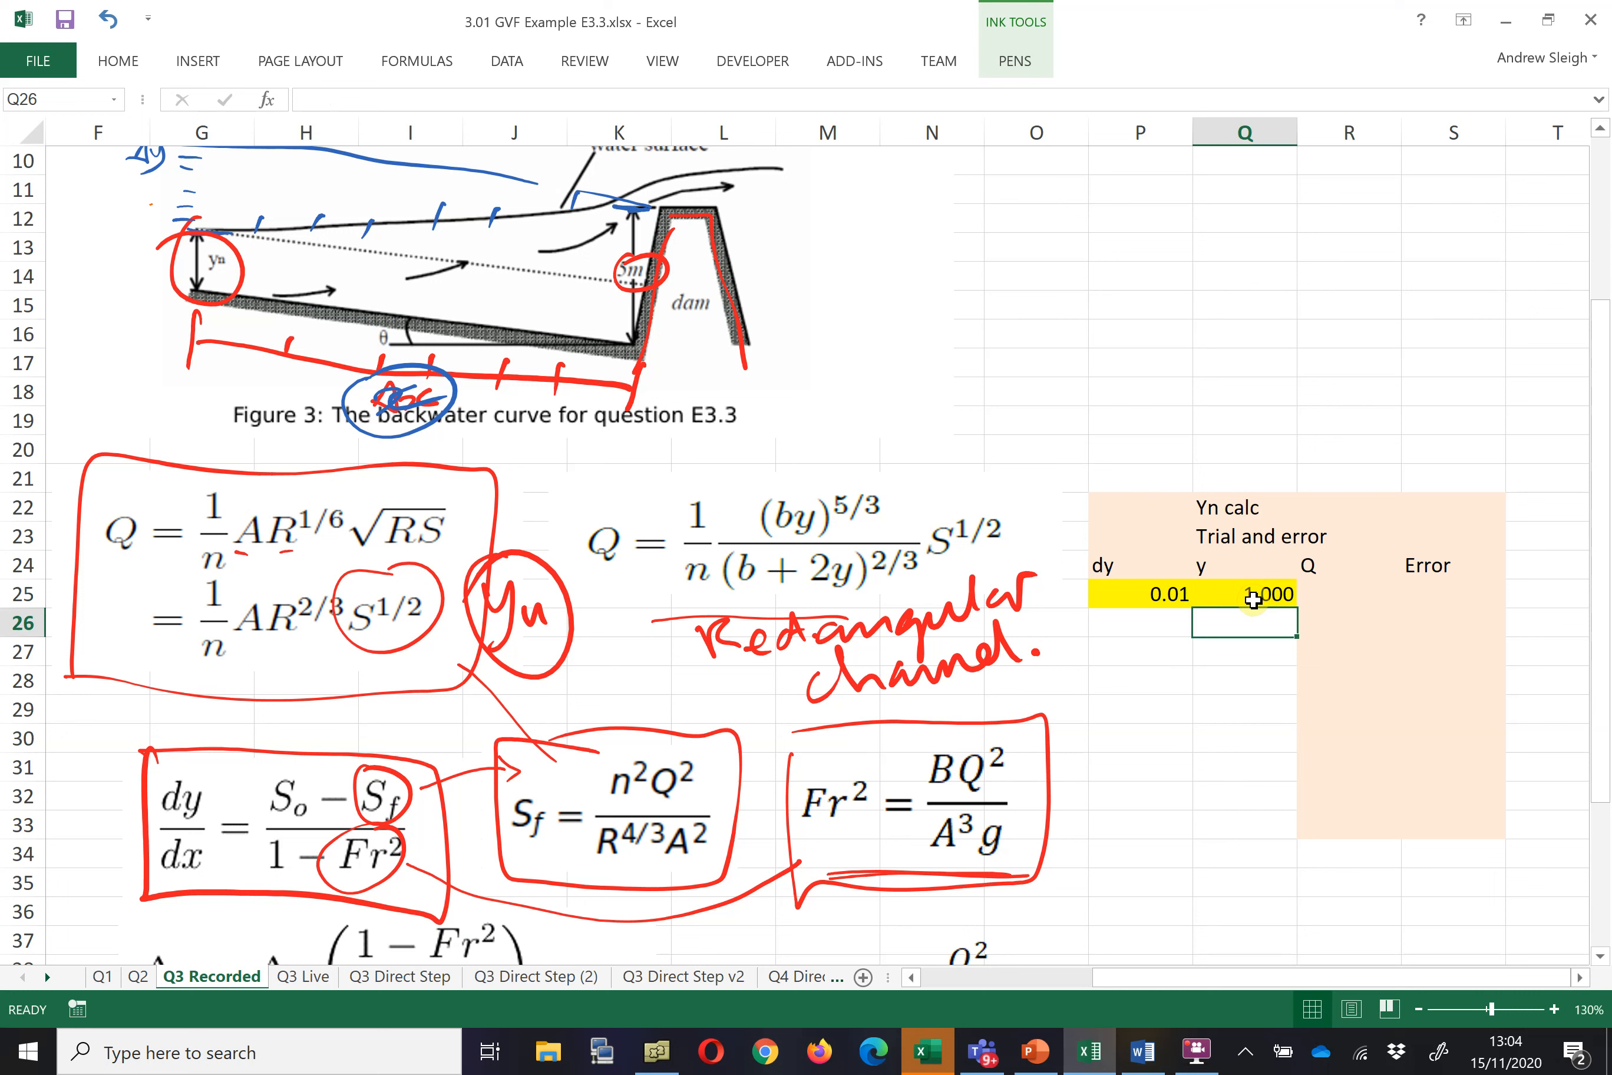
click(1237, 595)
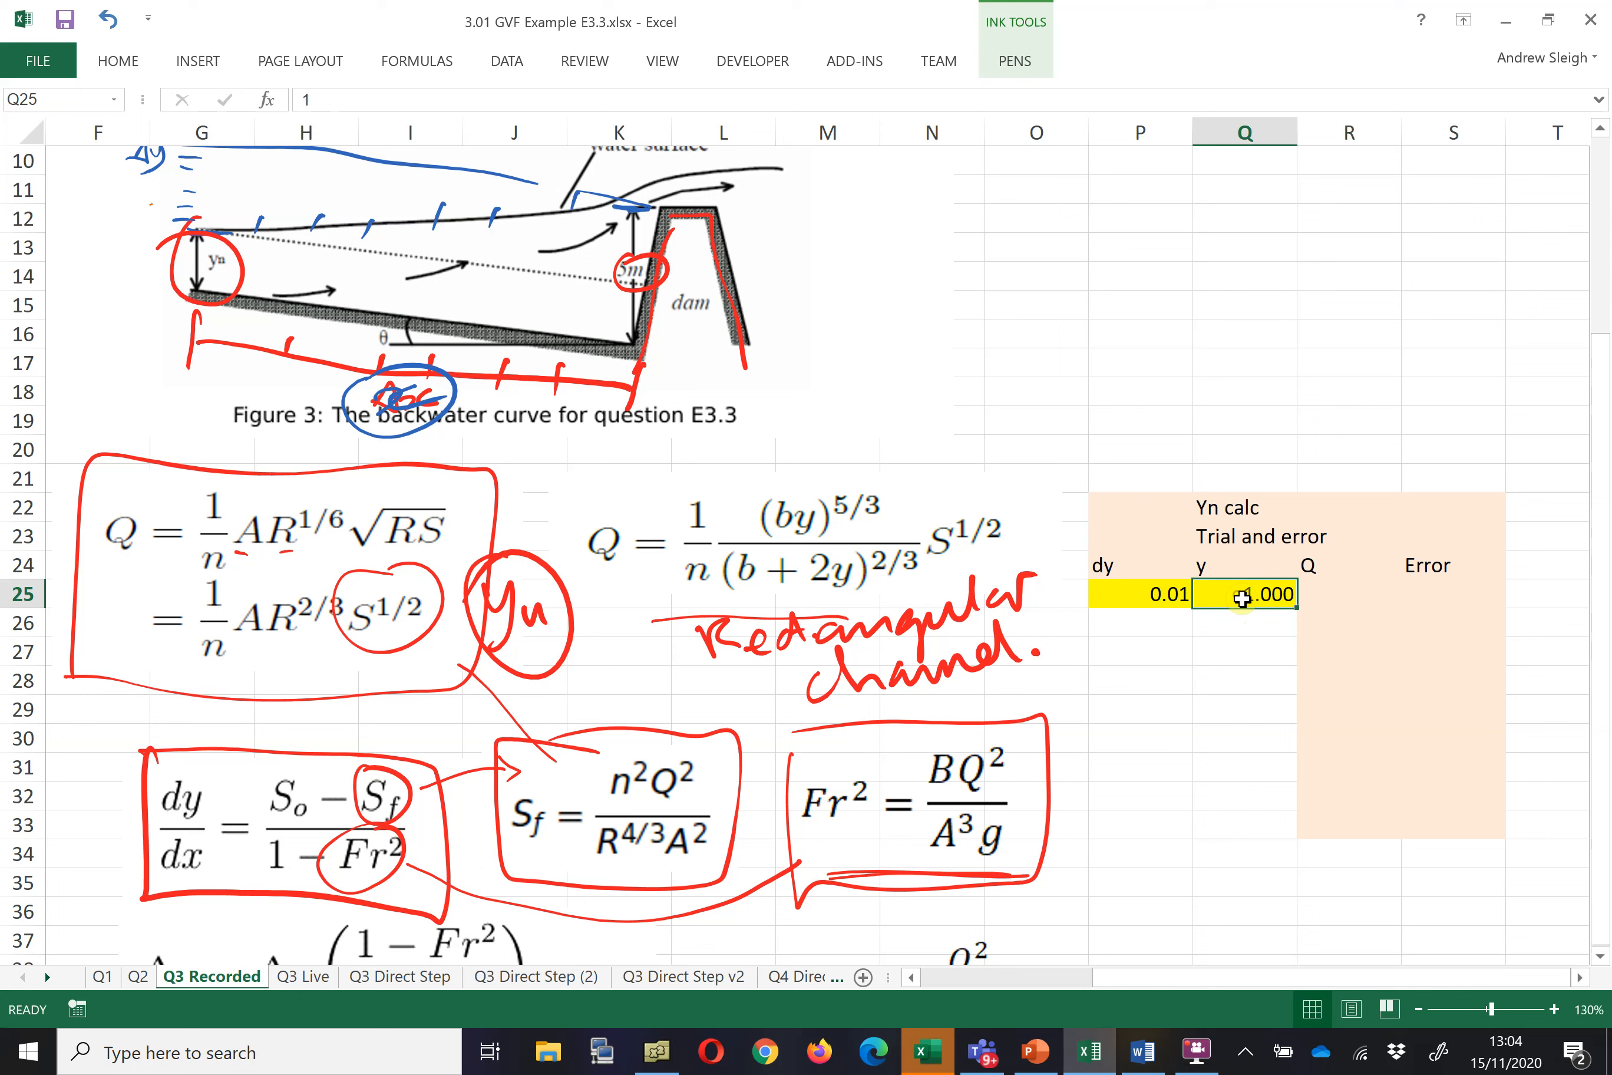
- Add units to the table headings so that Q24 reads "y (m)" and R24 reads "Q (m^3/s)"
double_click(1231, 565)
text((m0)
key(BackSpace)
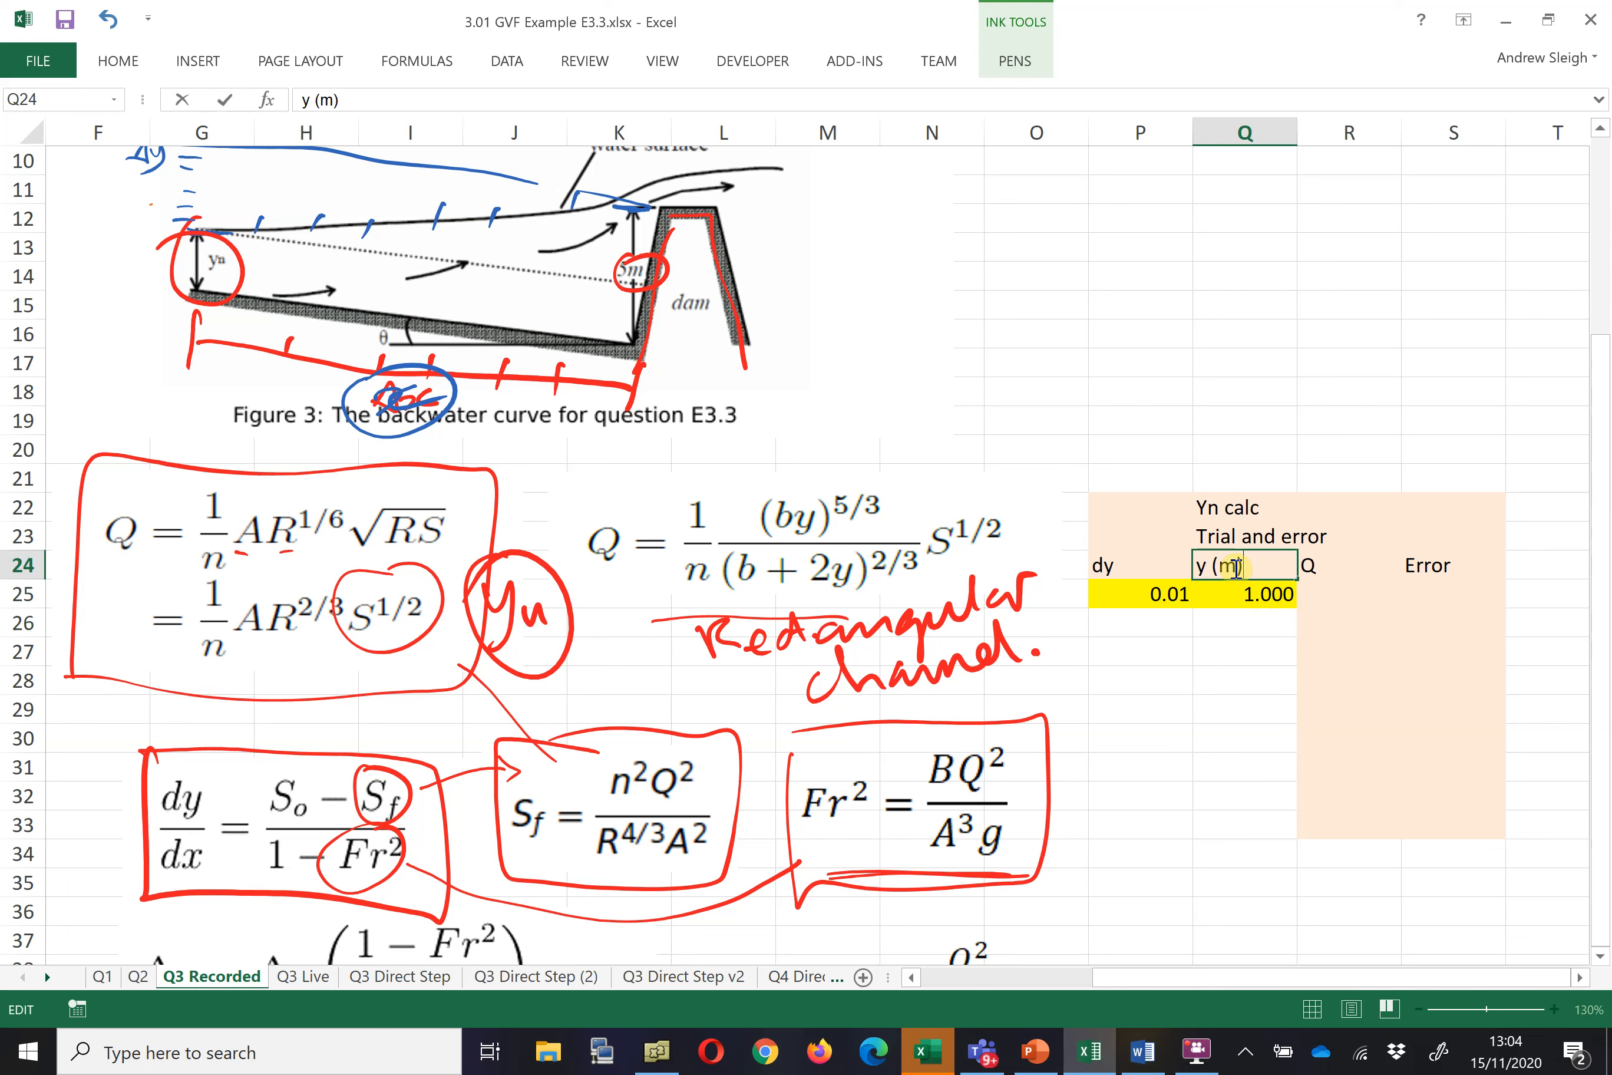
text())
key(Return)
click(1341, 573)
double_click(1340, 572)
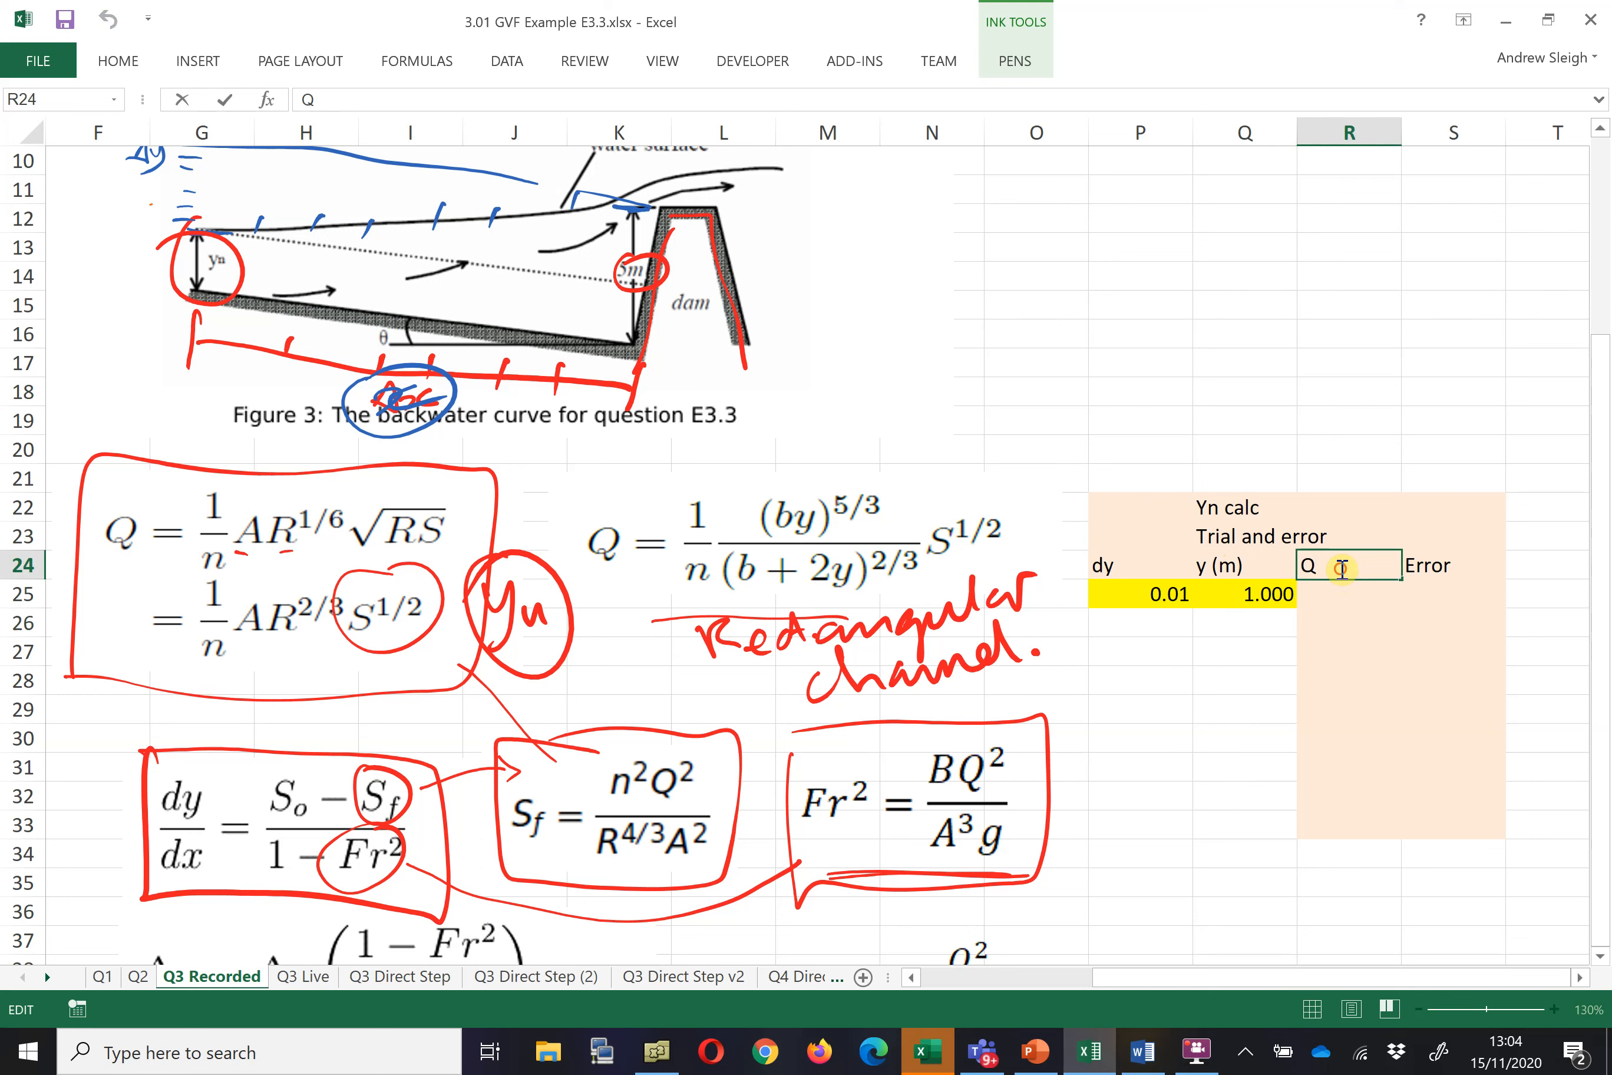
text((m^3/s))
key(Return)
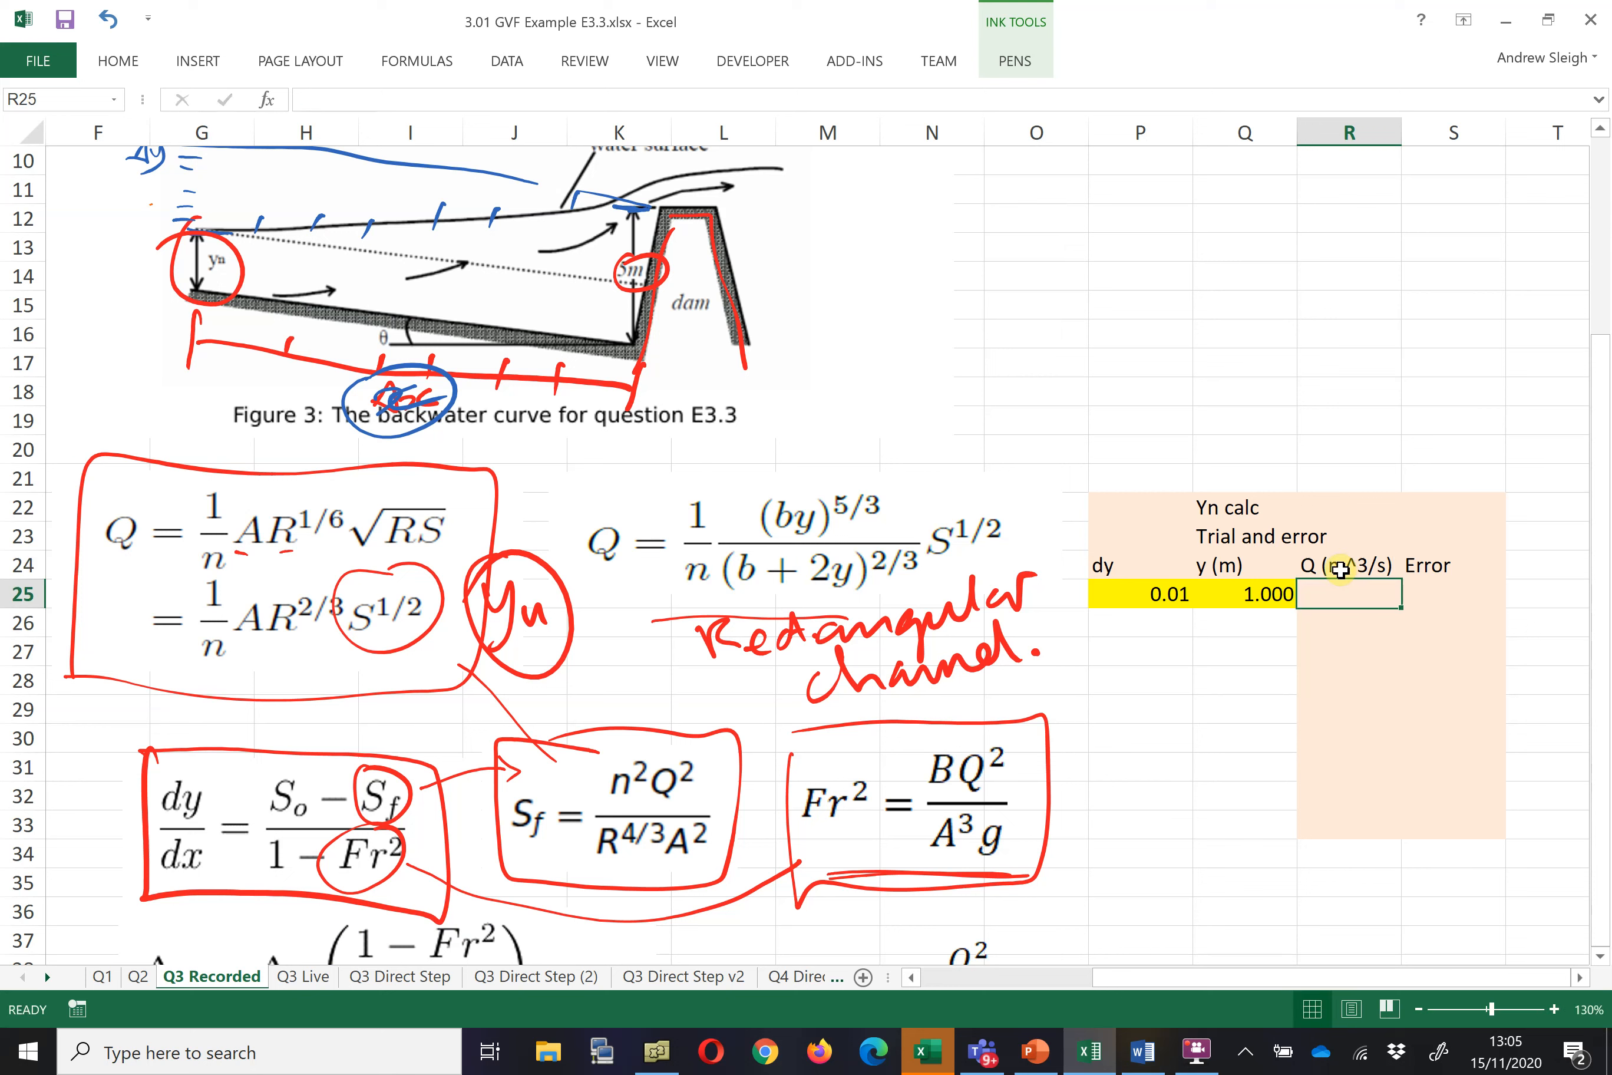
- Start the Manning discharge formula for Q in cell R25 with an opening bracket
click(1335, 635)
click(1248, 596)
click(1340, 593)
text(=()
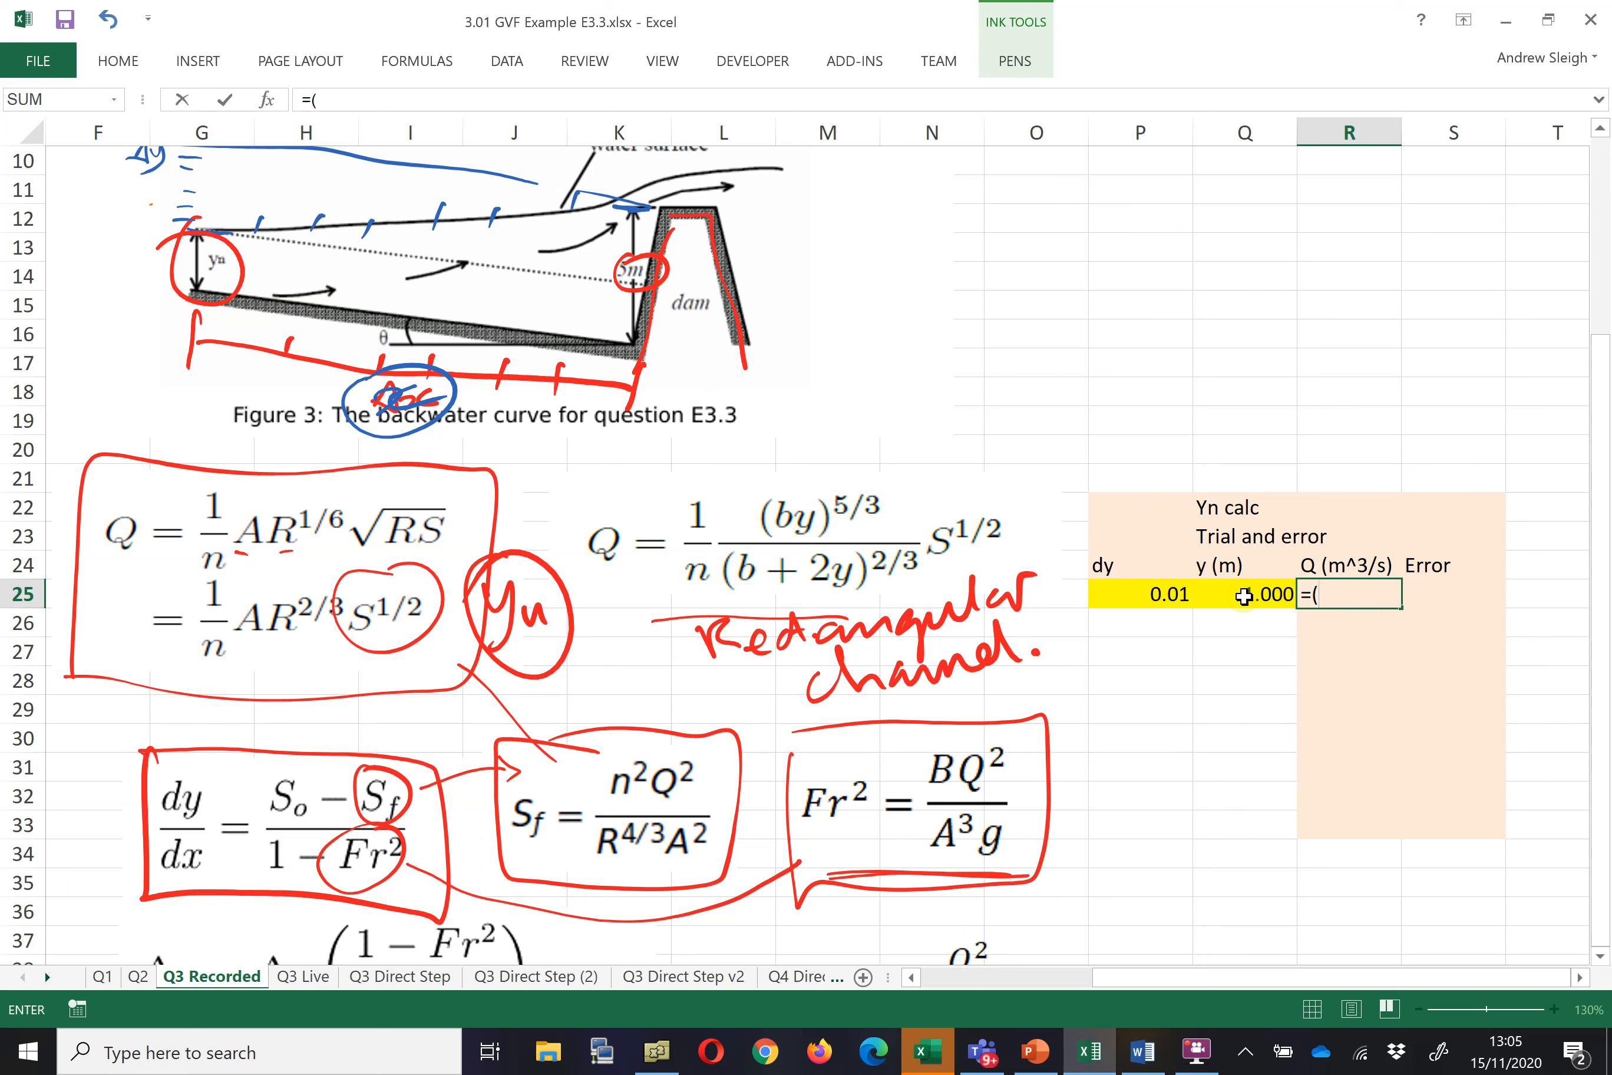
click(1244, 596)
text(*)
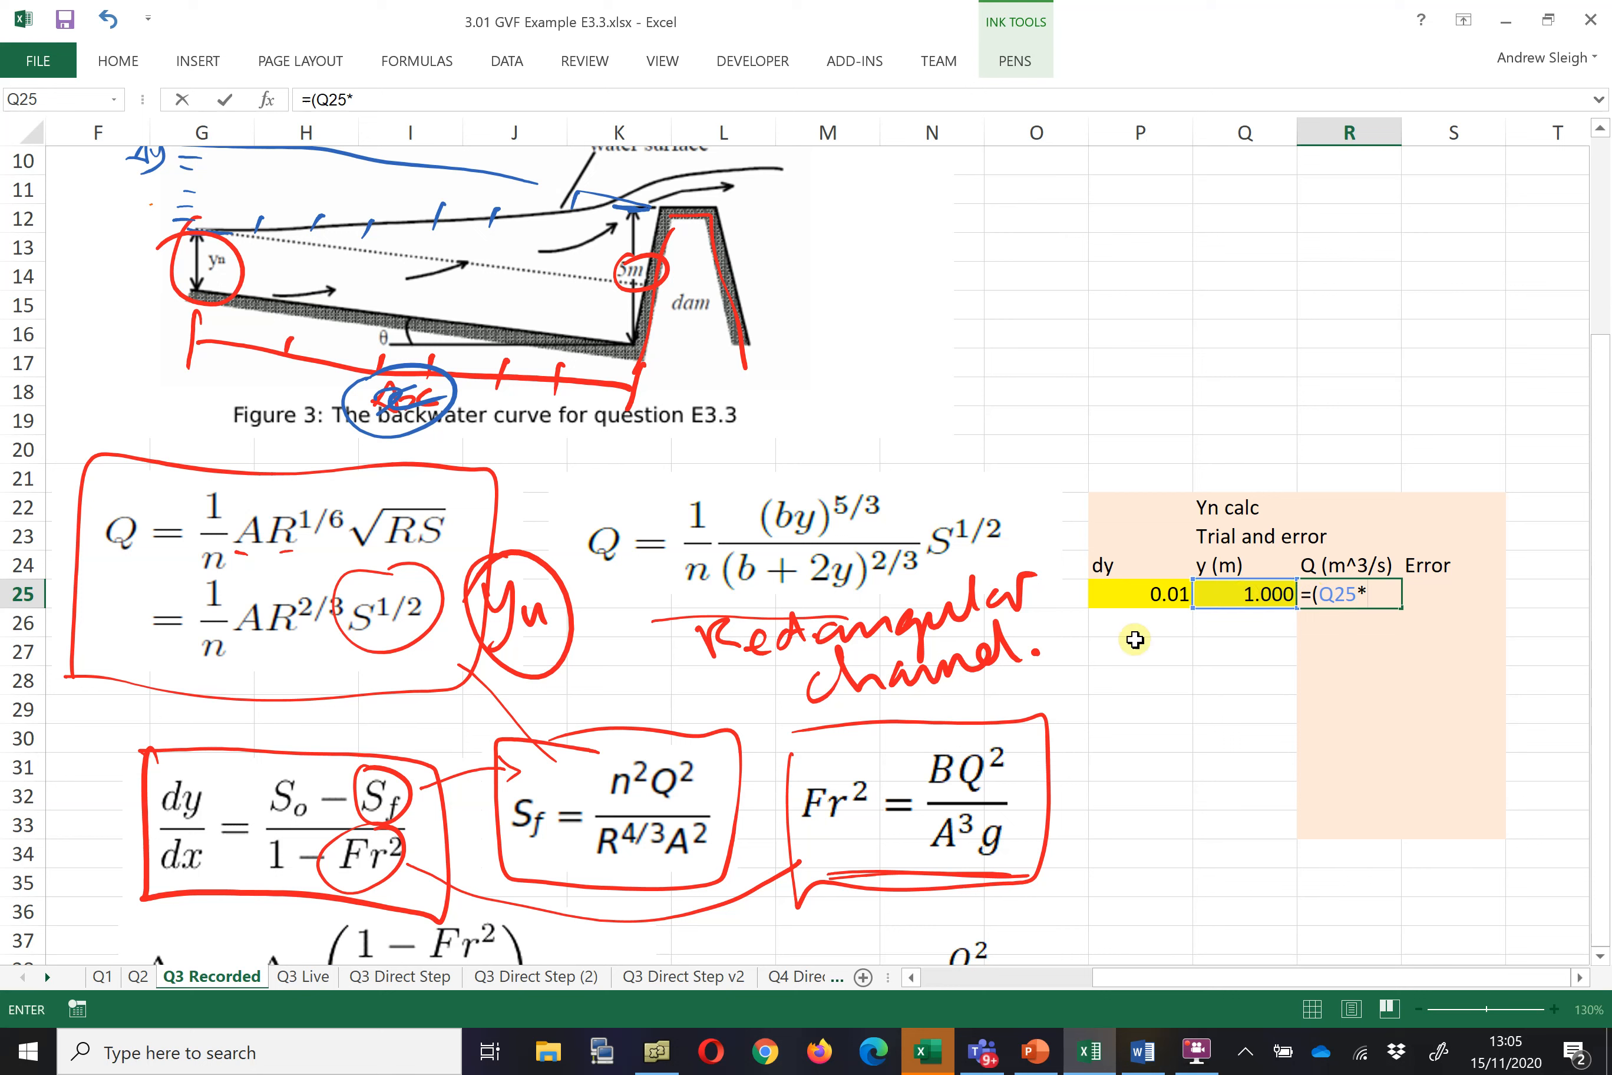
key(BackSpace)
key(BackSpace)
key(BackSpace)
key(BackSpace)
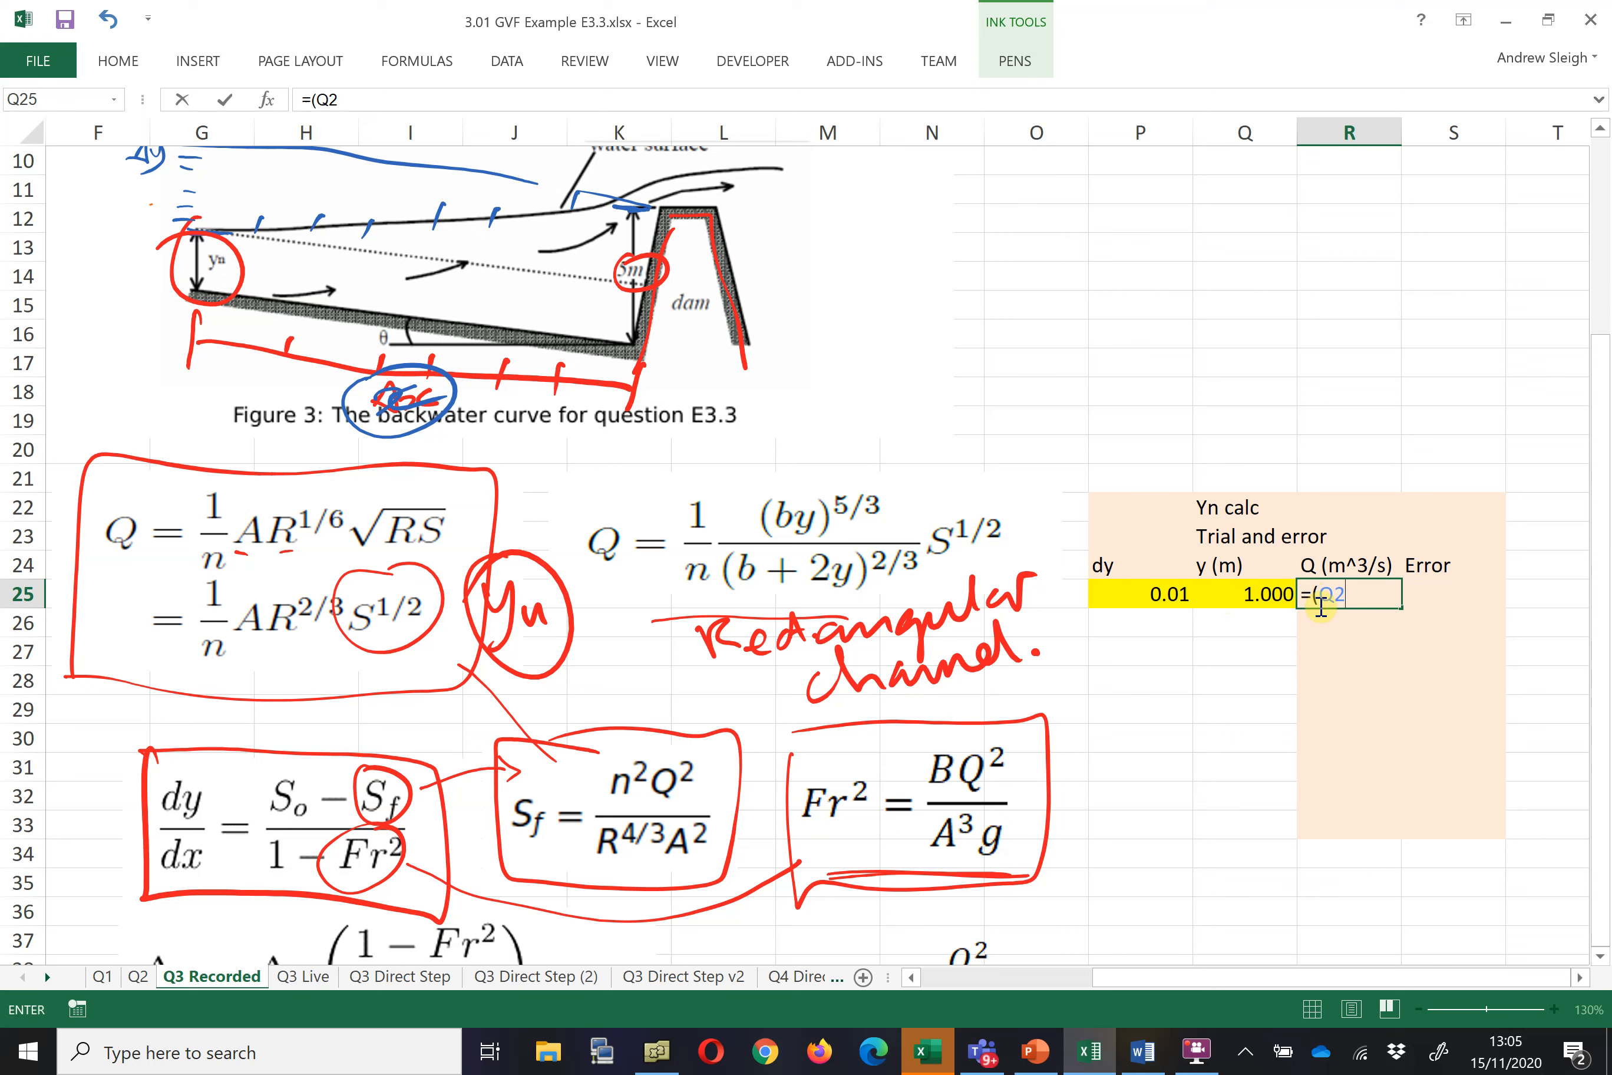
- Build the numerator of the R25 formula as ($B$4*Q25)^(5/3), with width b as an absolute reference, and open the denominator bracket
drag(1252, 978, 887, 967)
scroll(173, 305, up, 3)
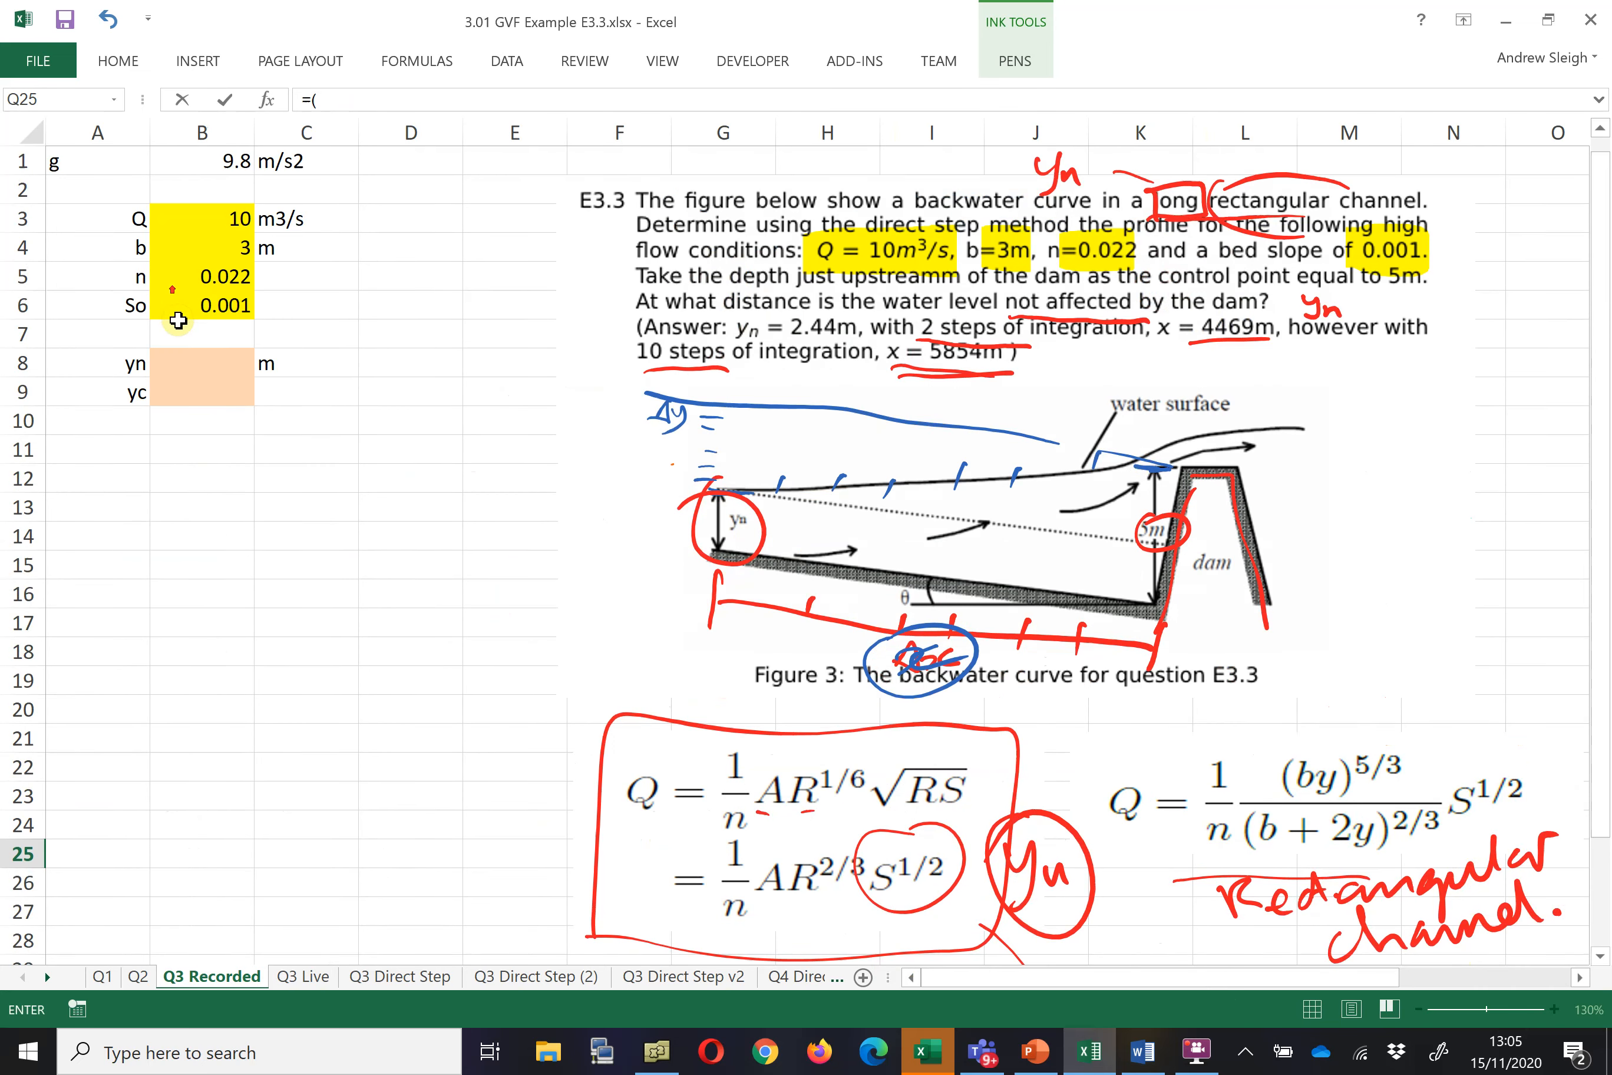
click(212, 249)
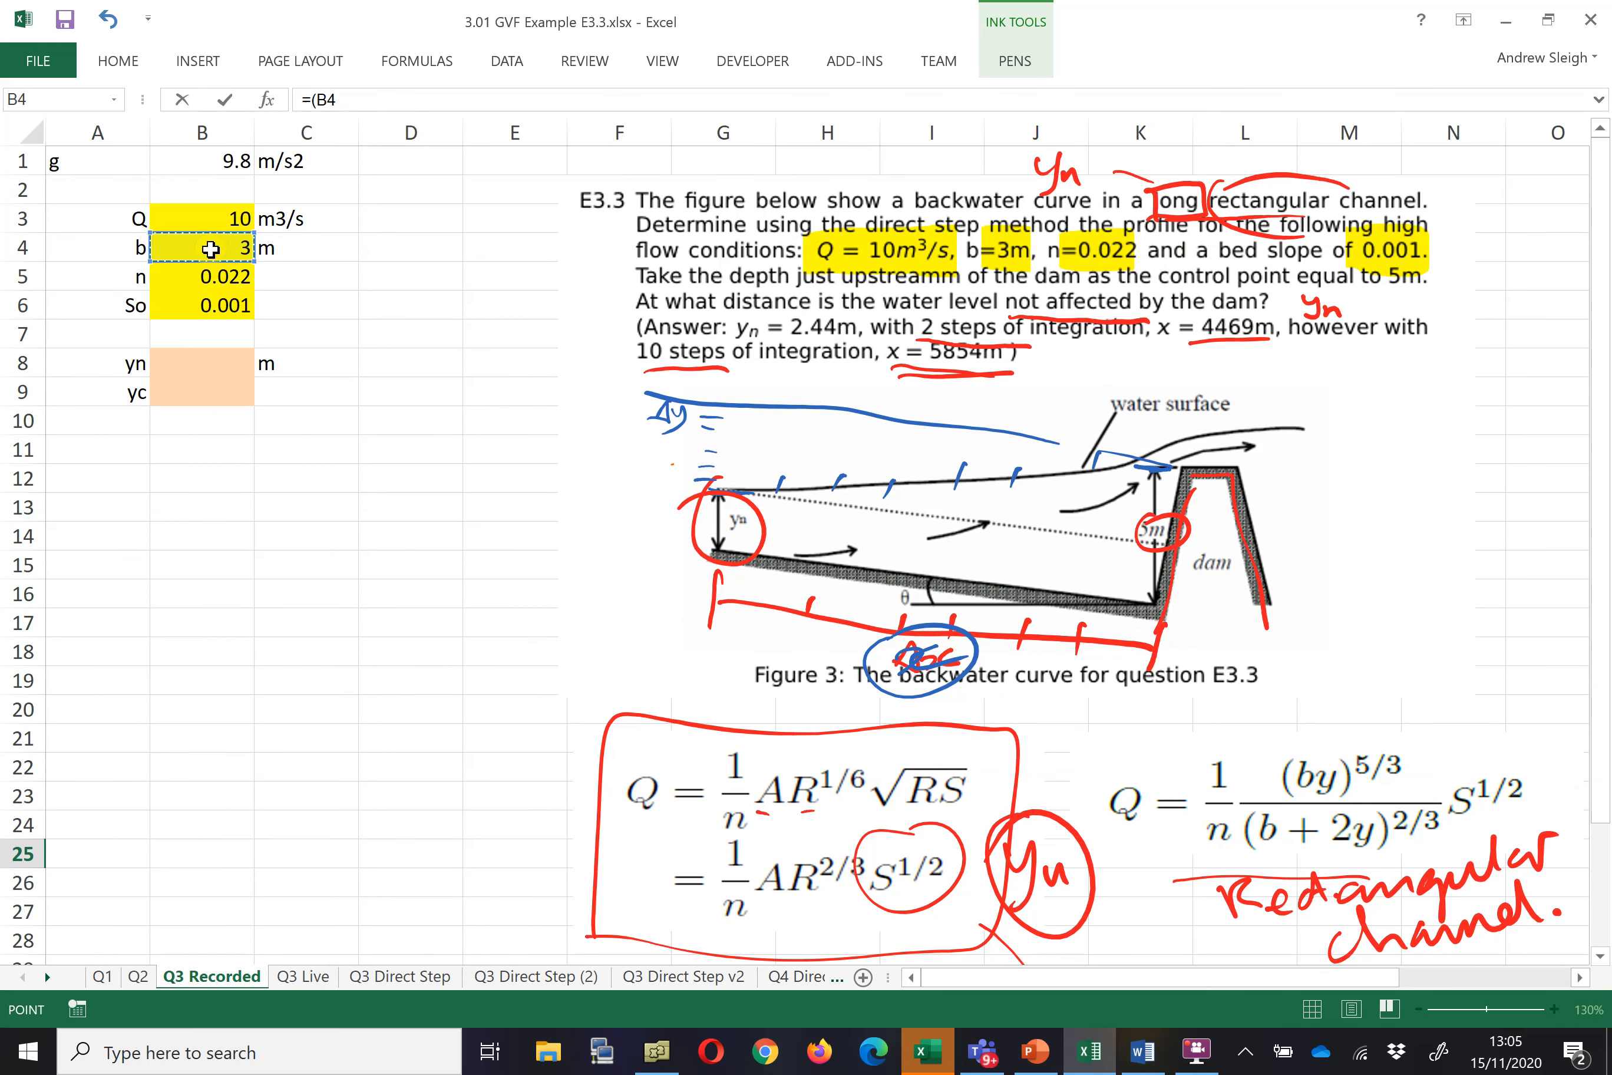
key(F4)
text(*)
click(747, 847)
text()^(5/3)/()
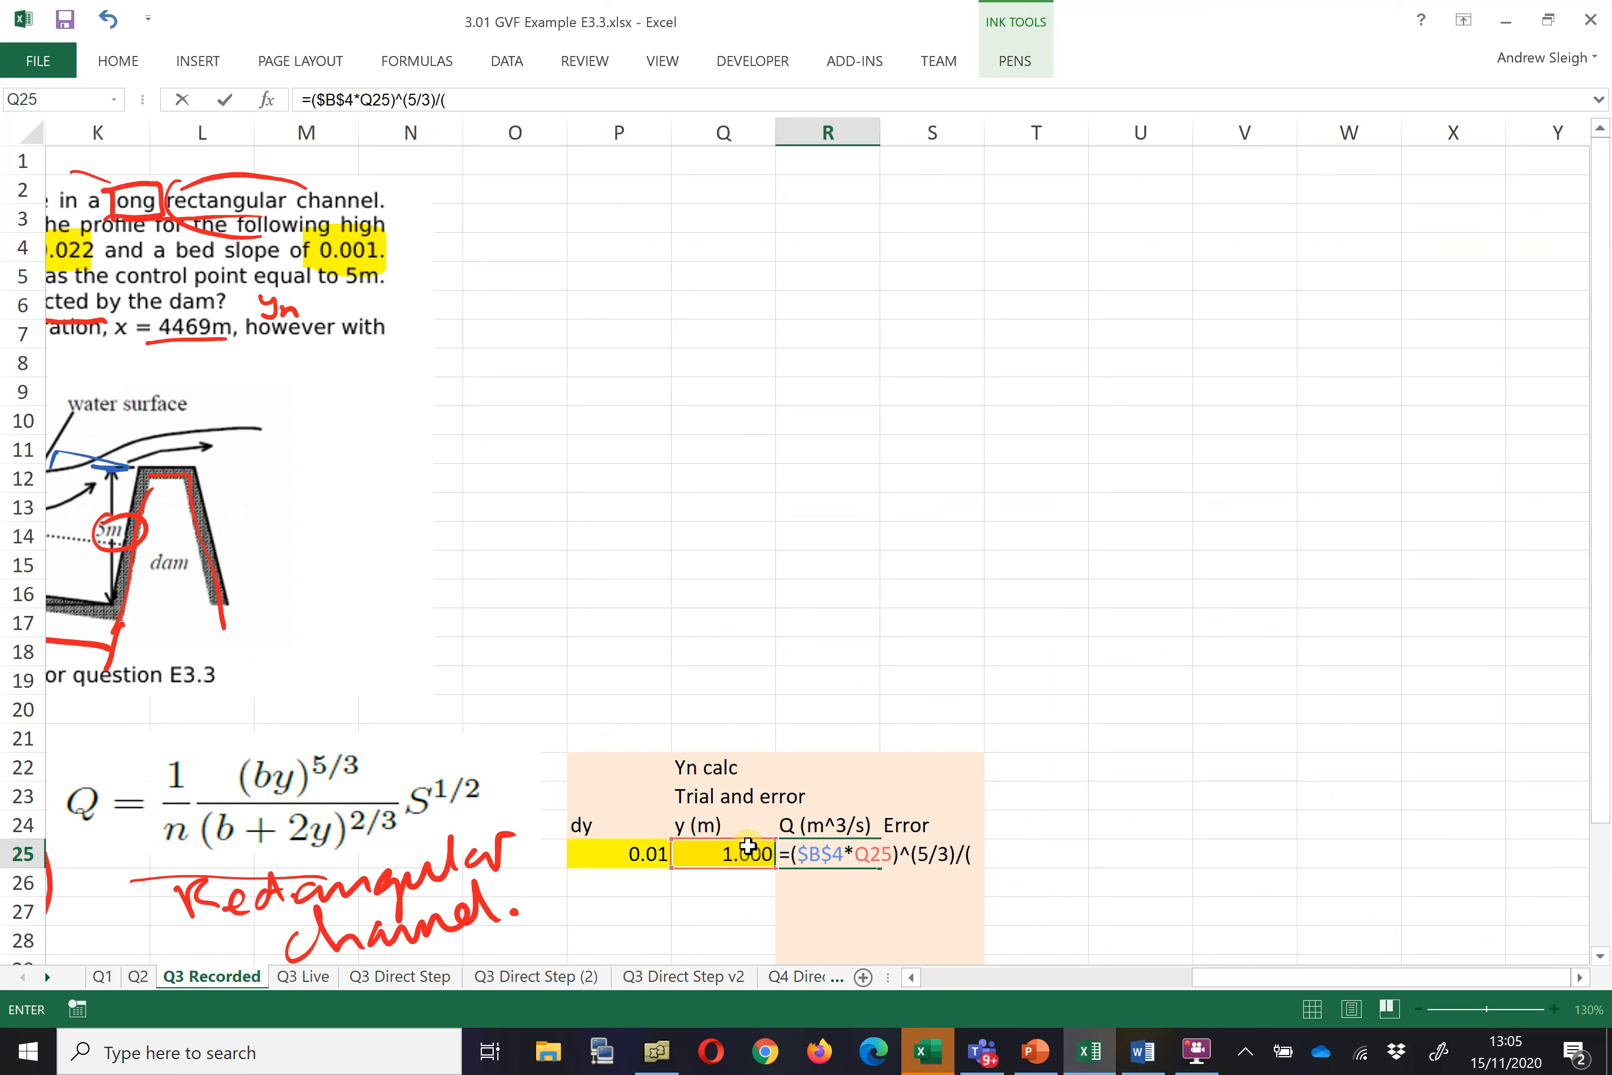
- Complete the denominator of the R25 formula as ($B$4+2*Q25)^(2/3), followed by a division sign
click(938, 977)
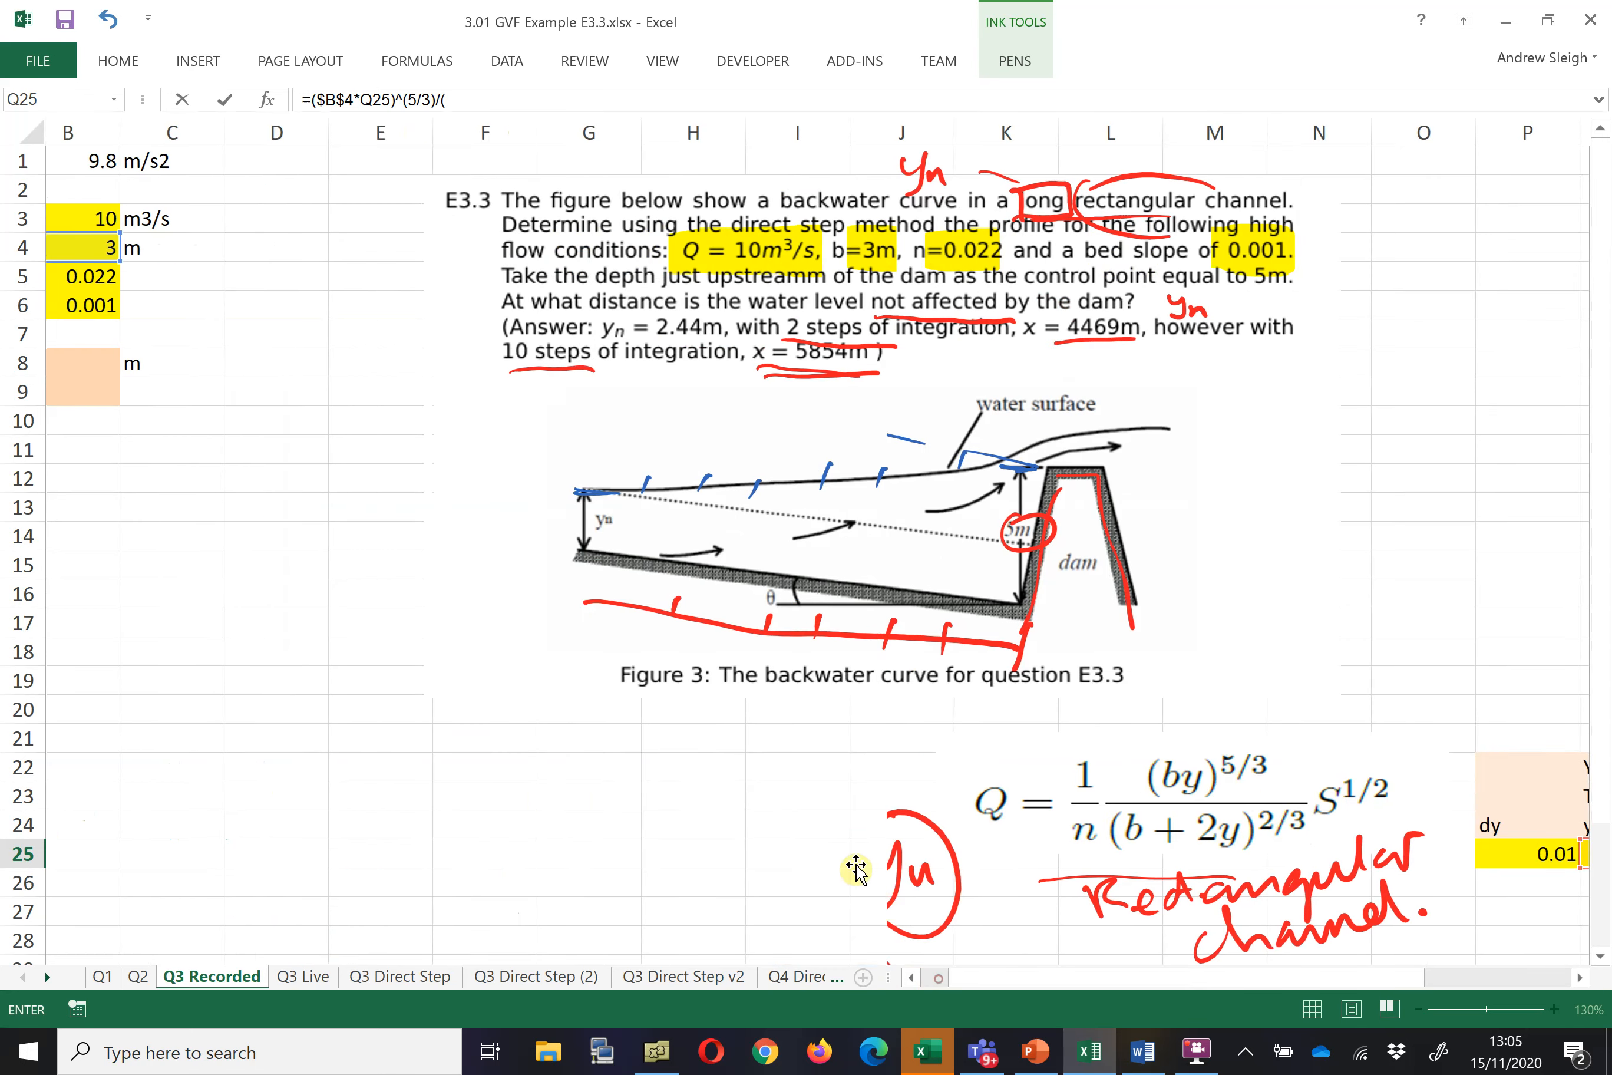
click(216, 247)
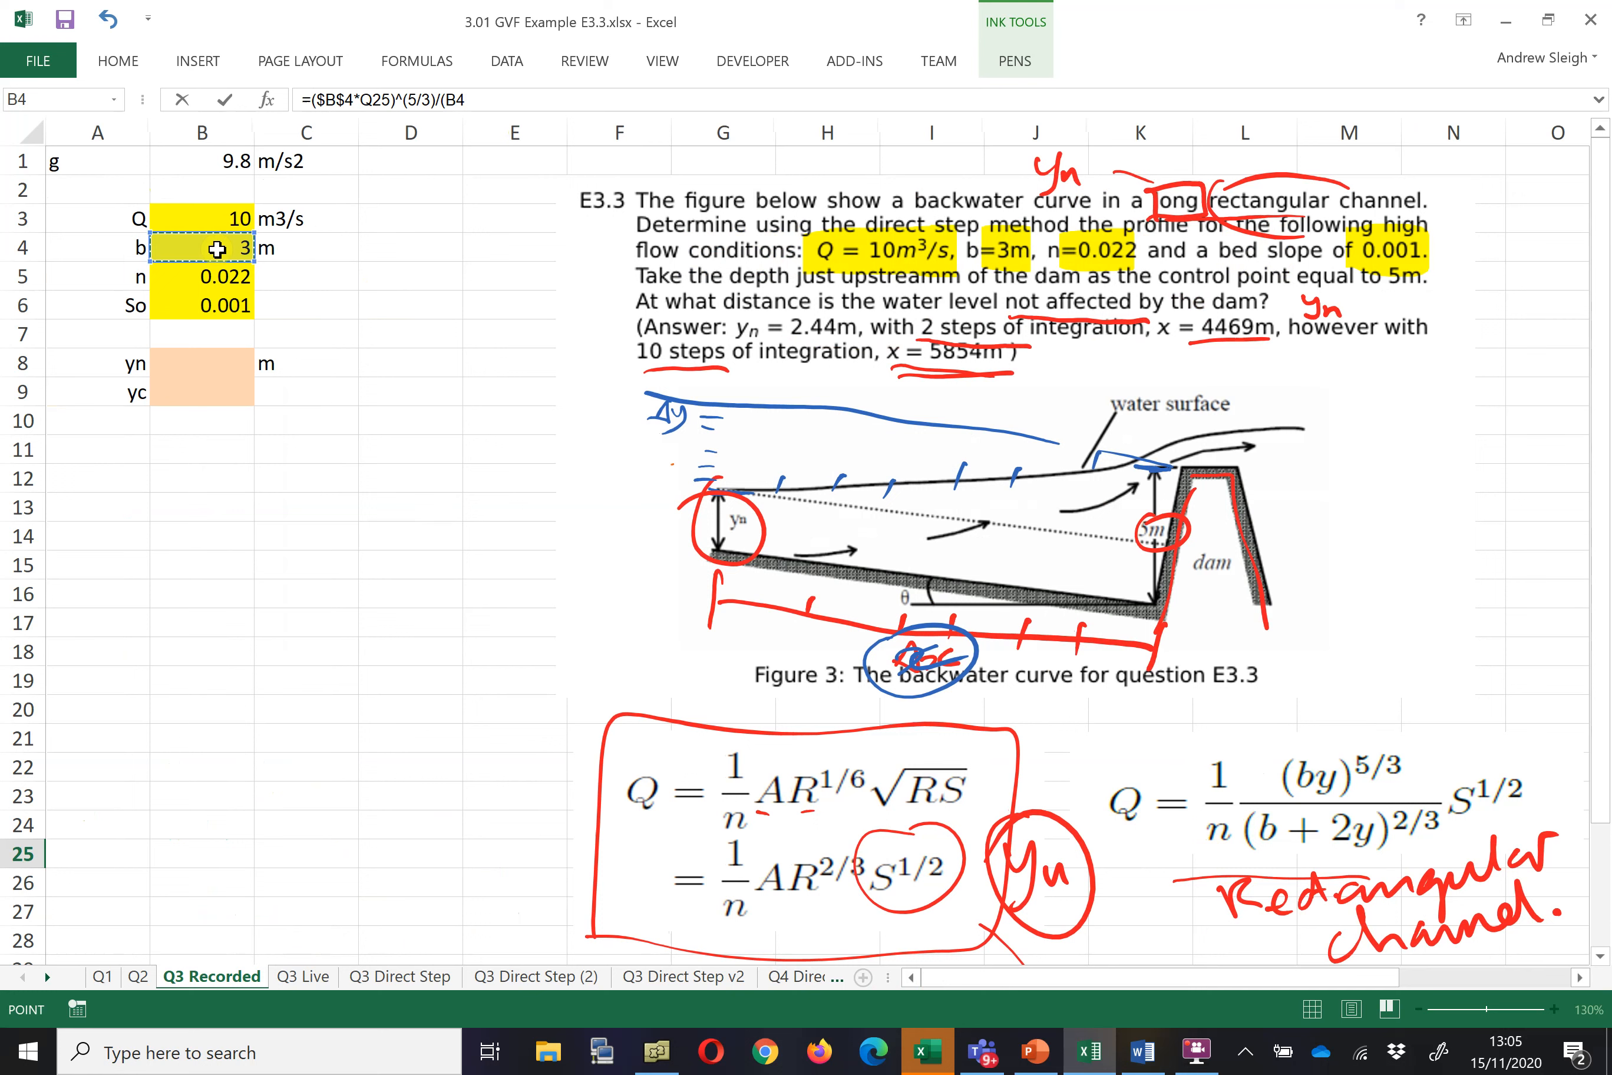
key(Right)
key(Right)
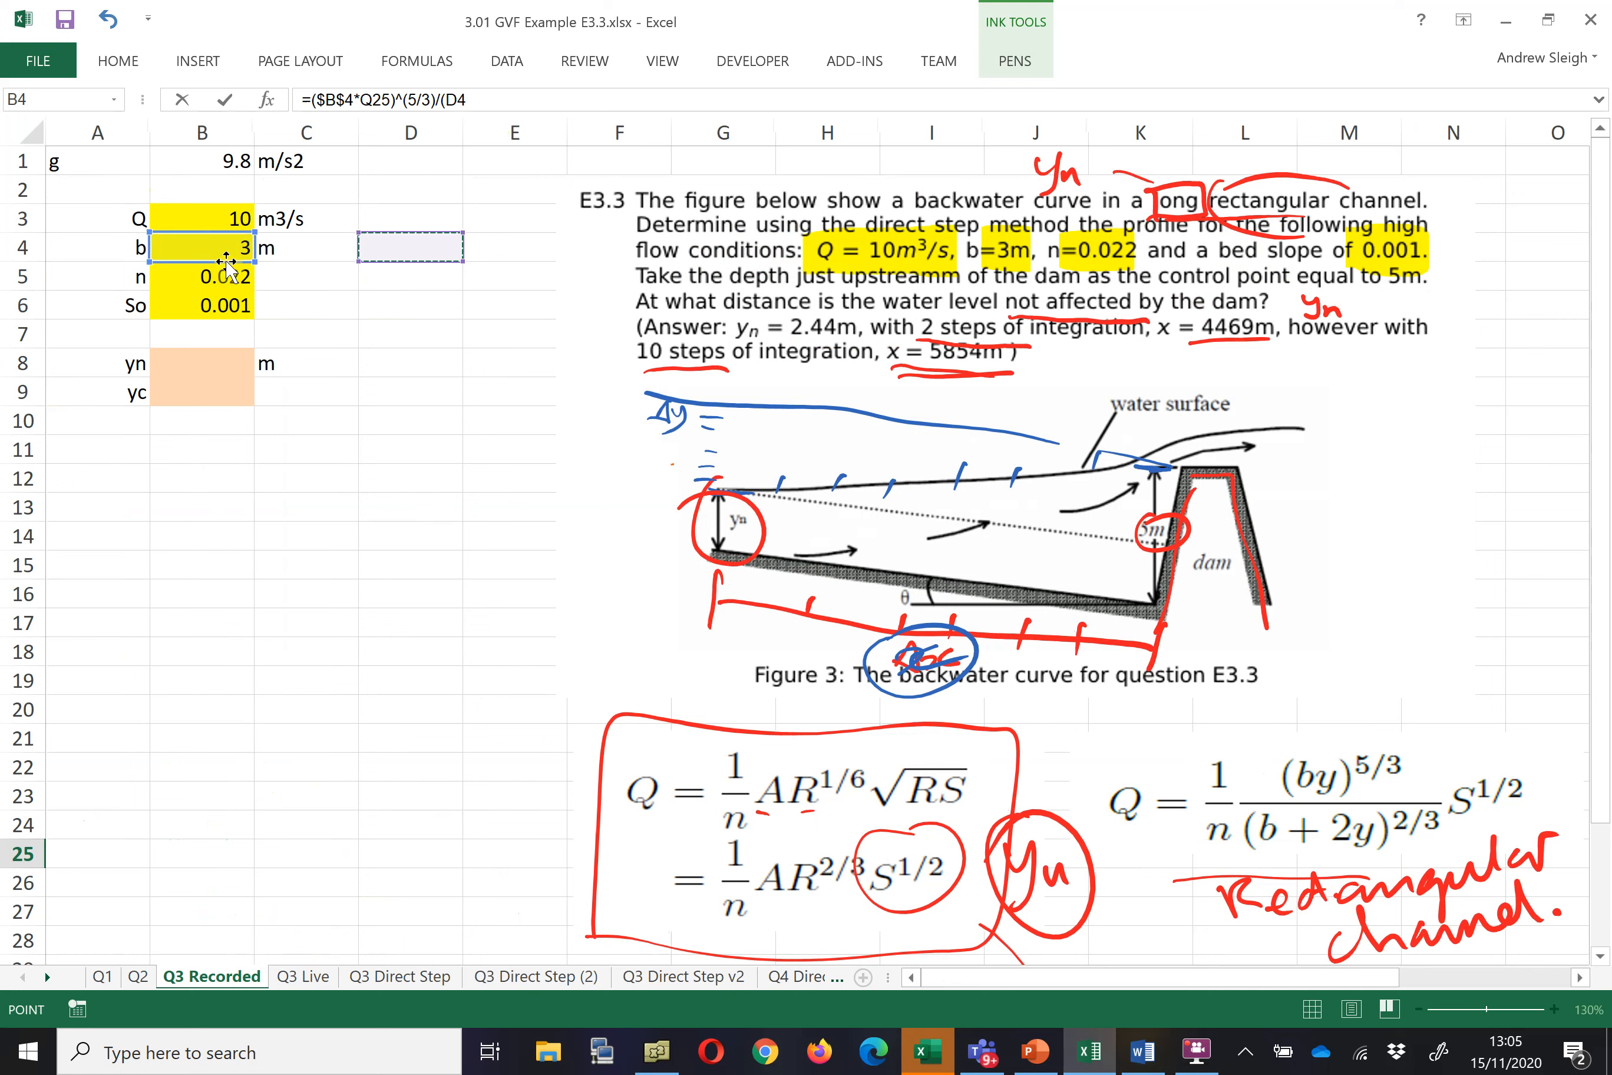
click(220, 251)
click(489, 106)
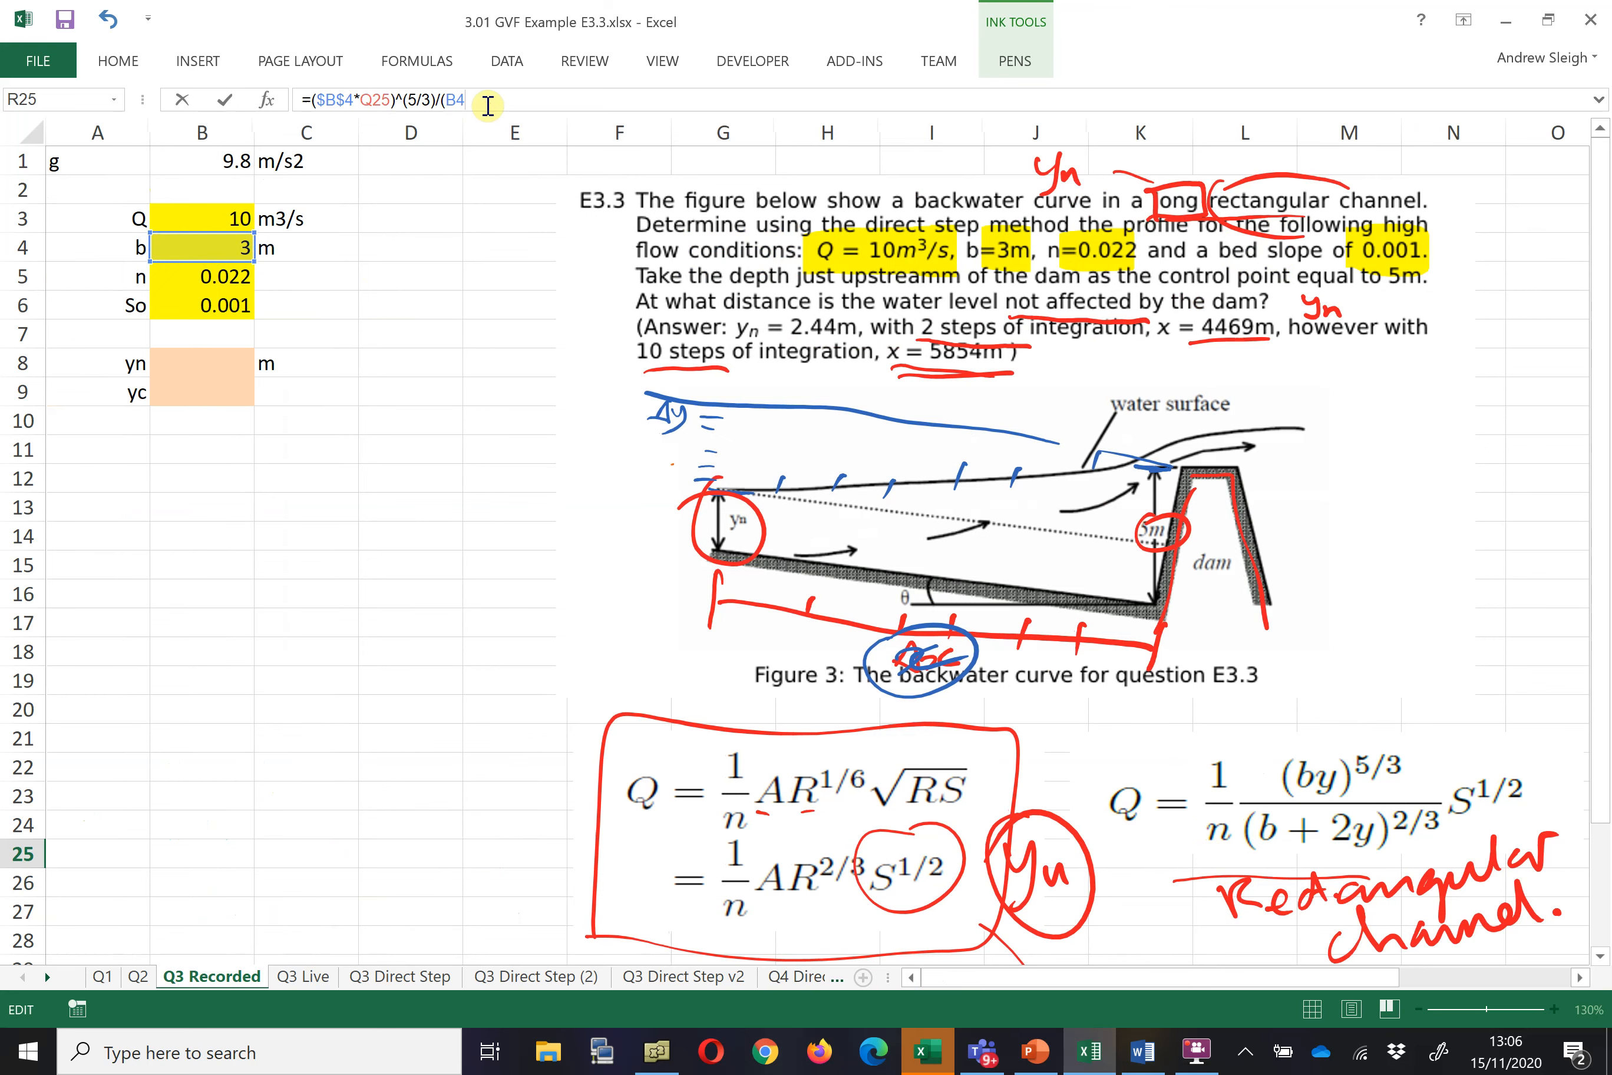
key(F4)
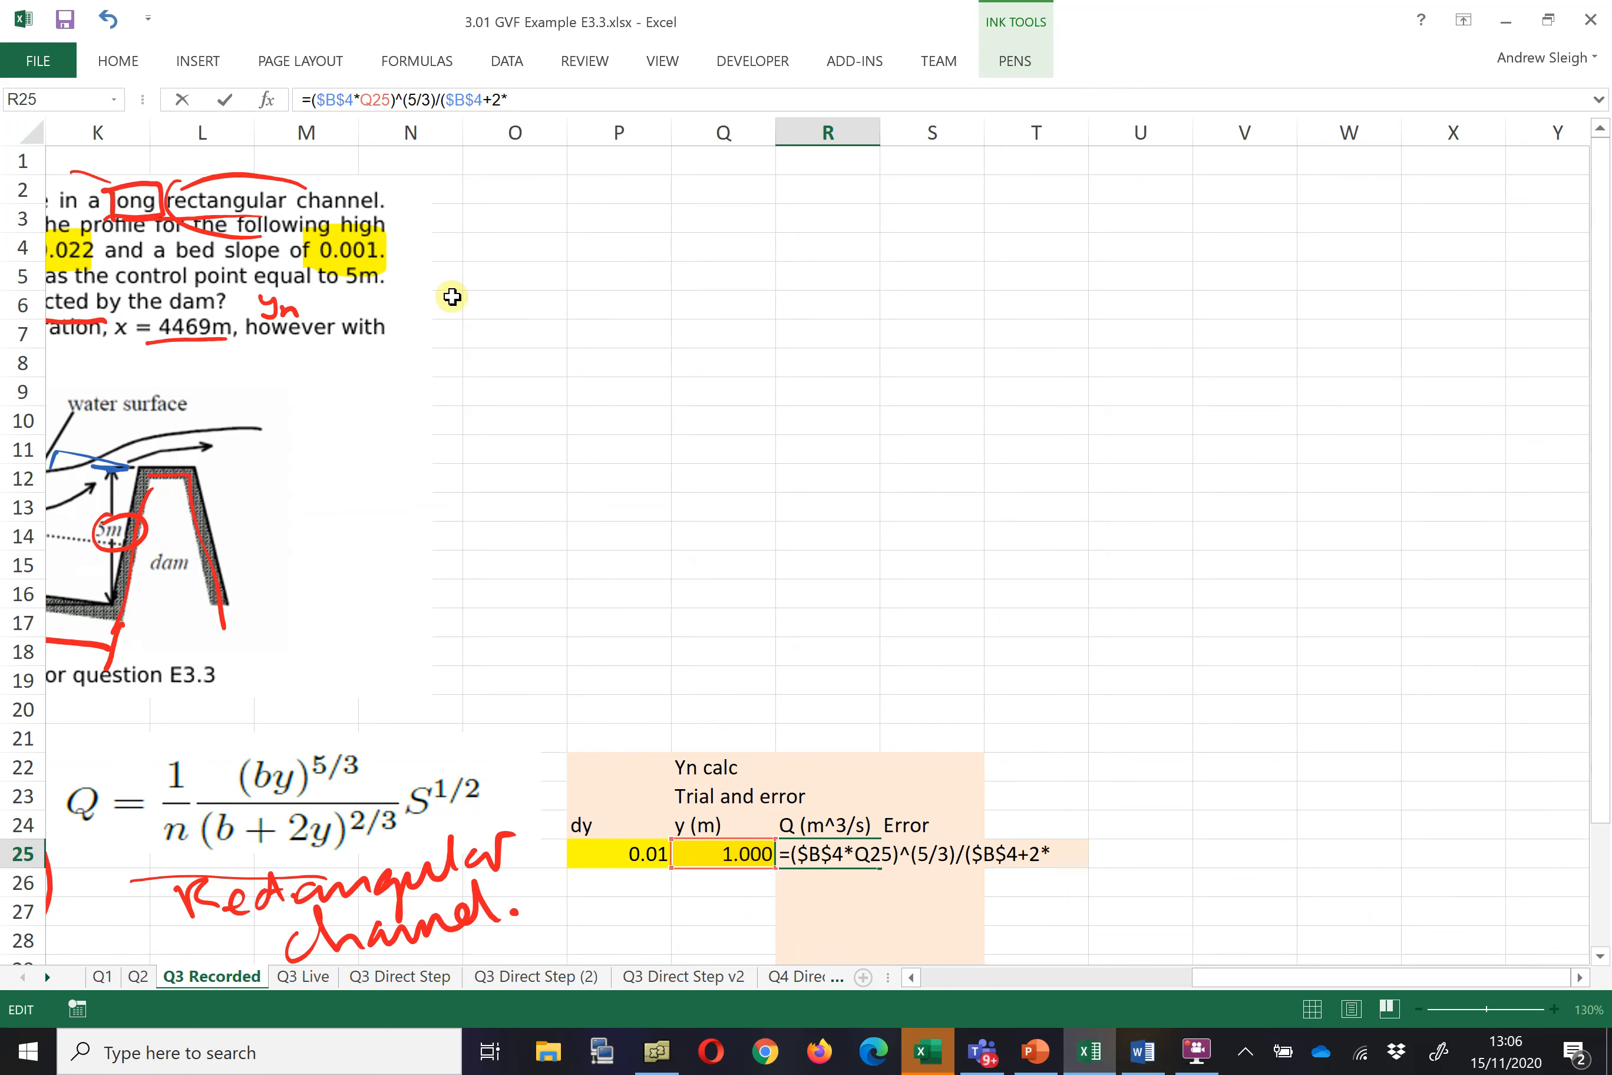
click(746, 854)
text()^(2/3)/)
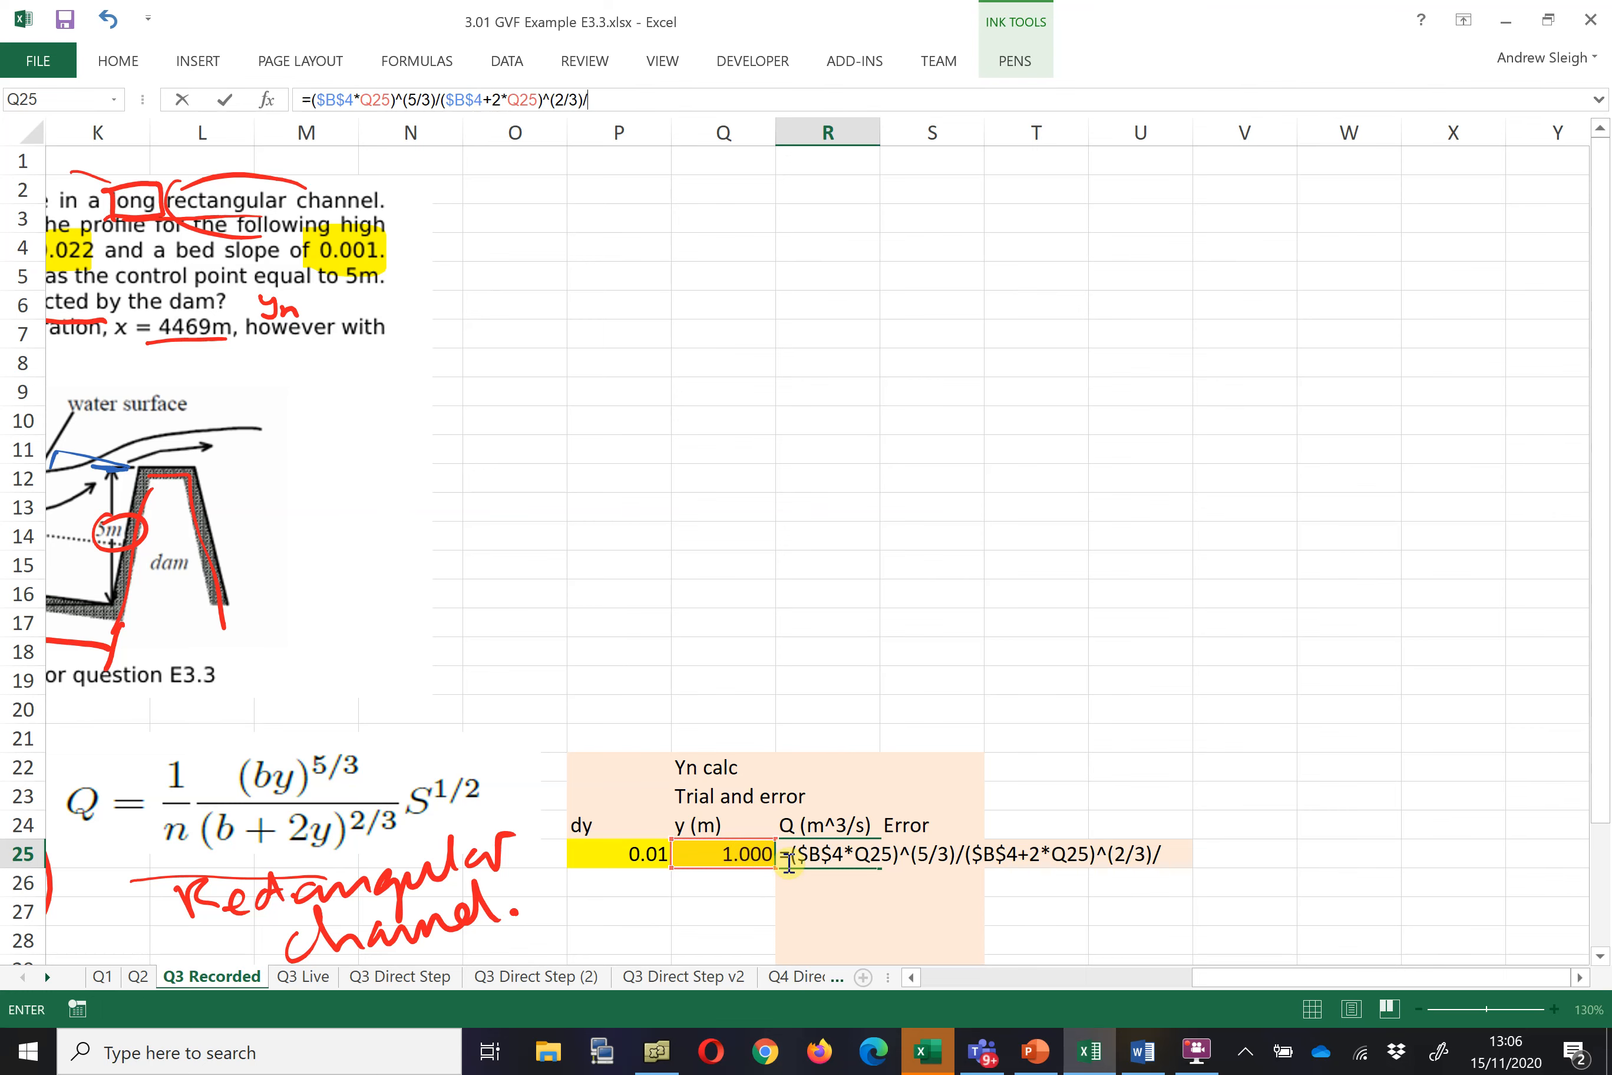
- Finish the R25 formula by dividing by roughness n as $B$5 and multiplying by the bed slope term $B$6^0.5
click(1002, 981)
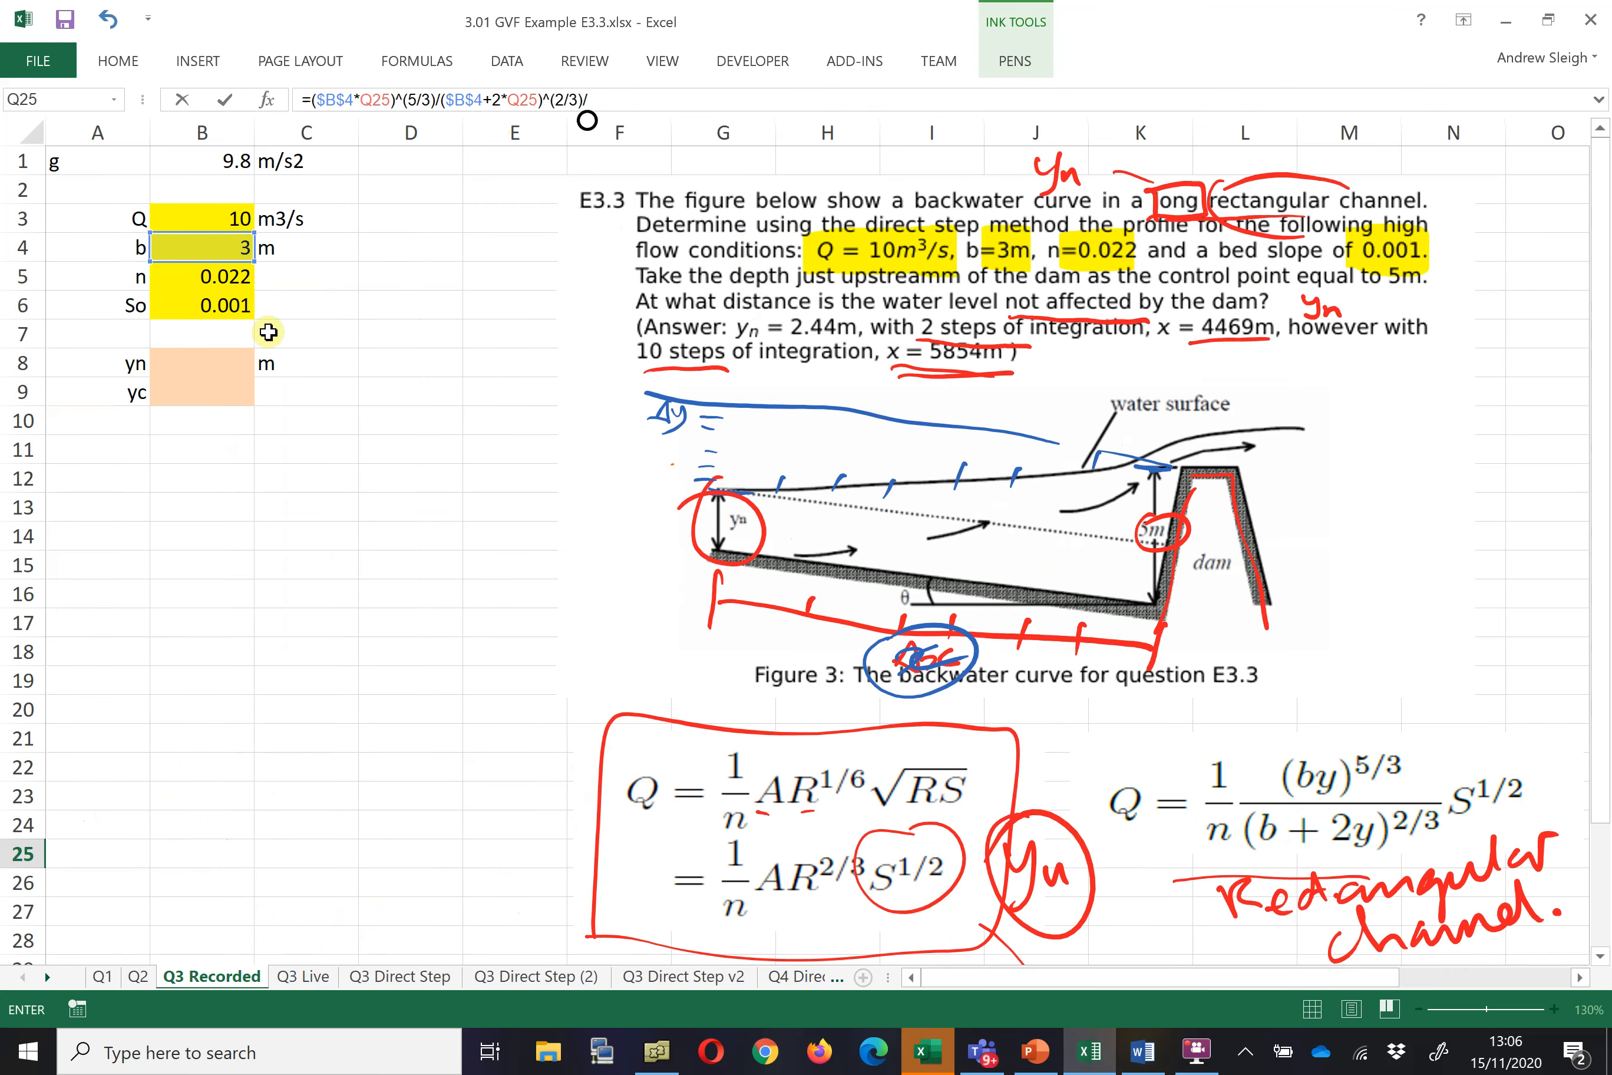
click(220, 279)
key(F4)
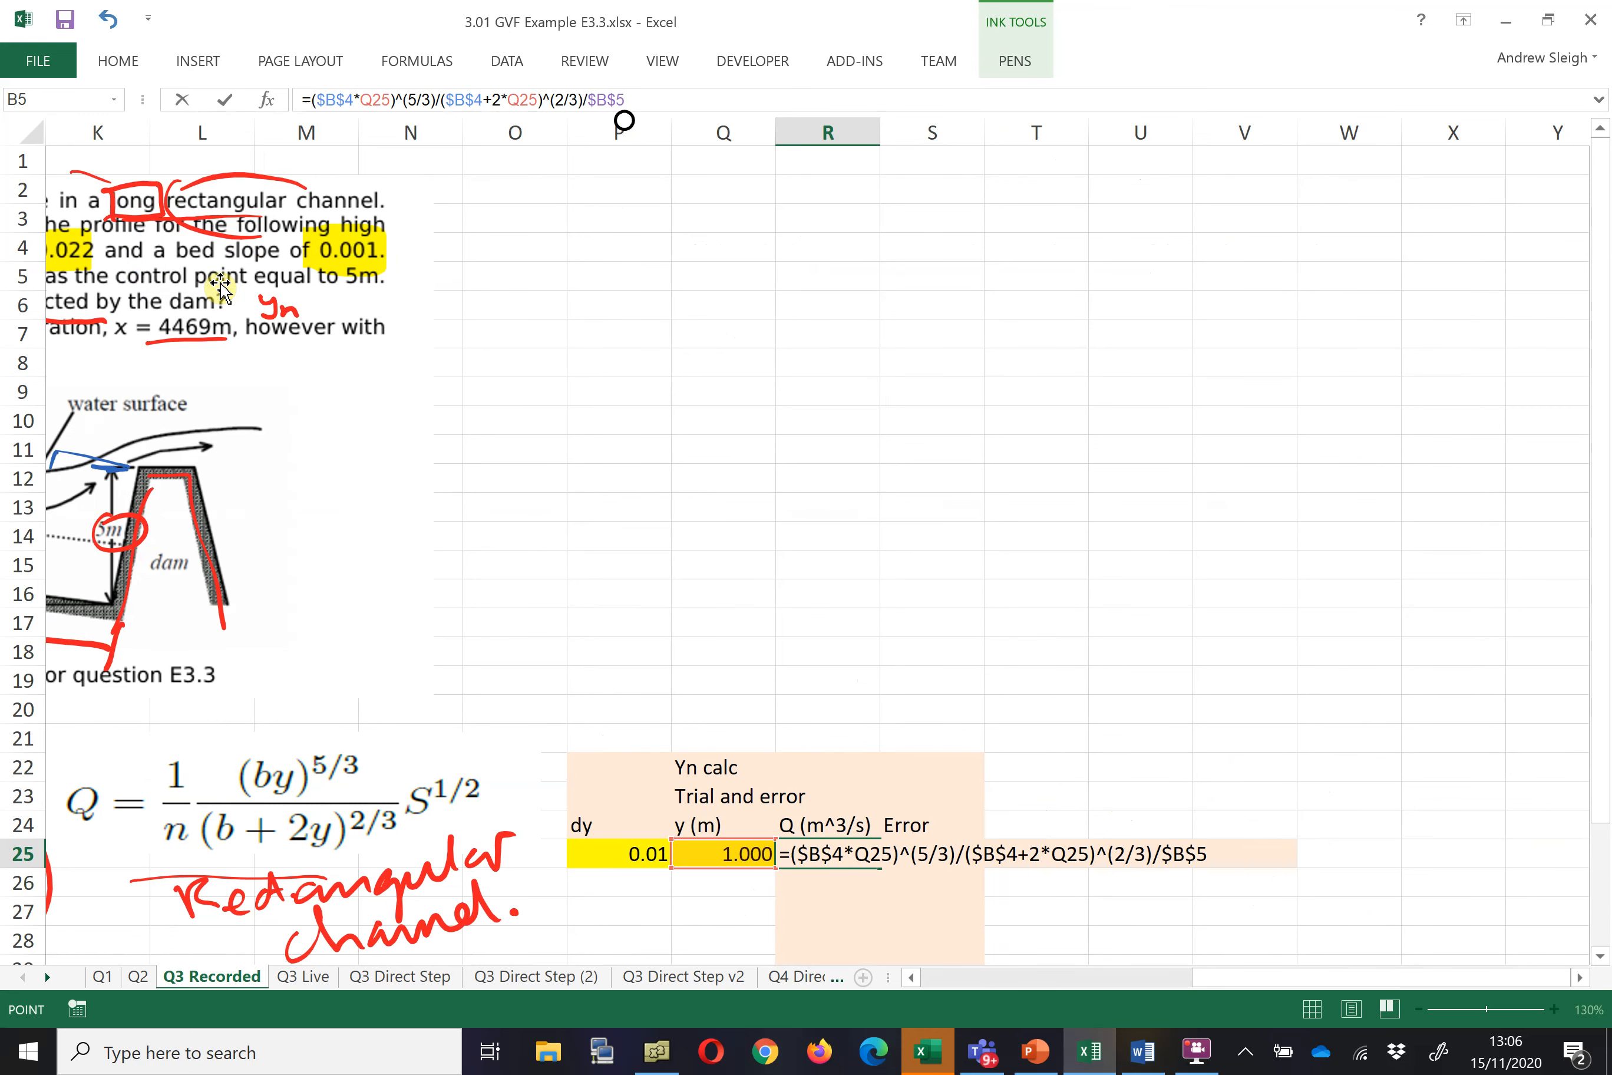
text(*)
click(986, 975)
click(238, 305)
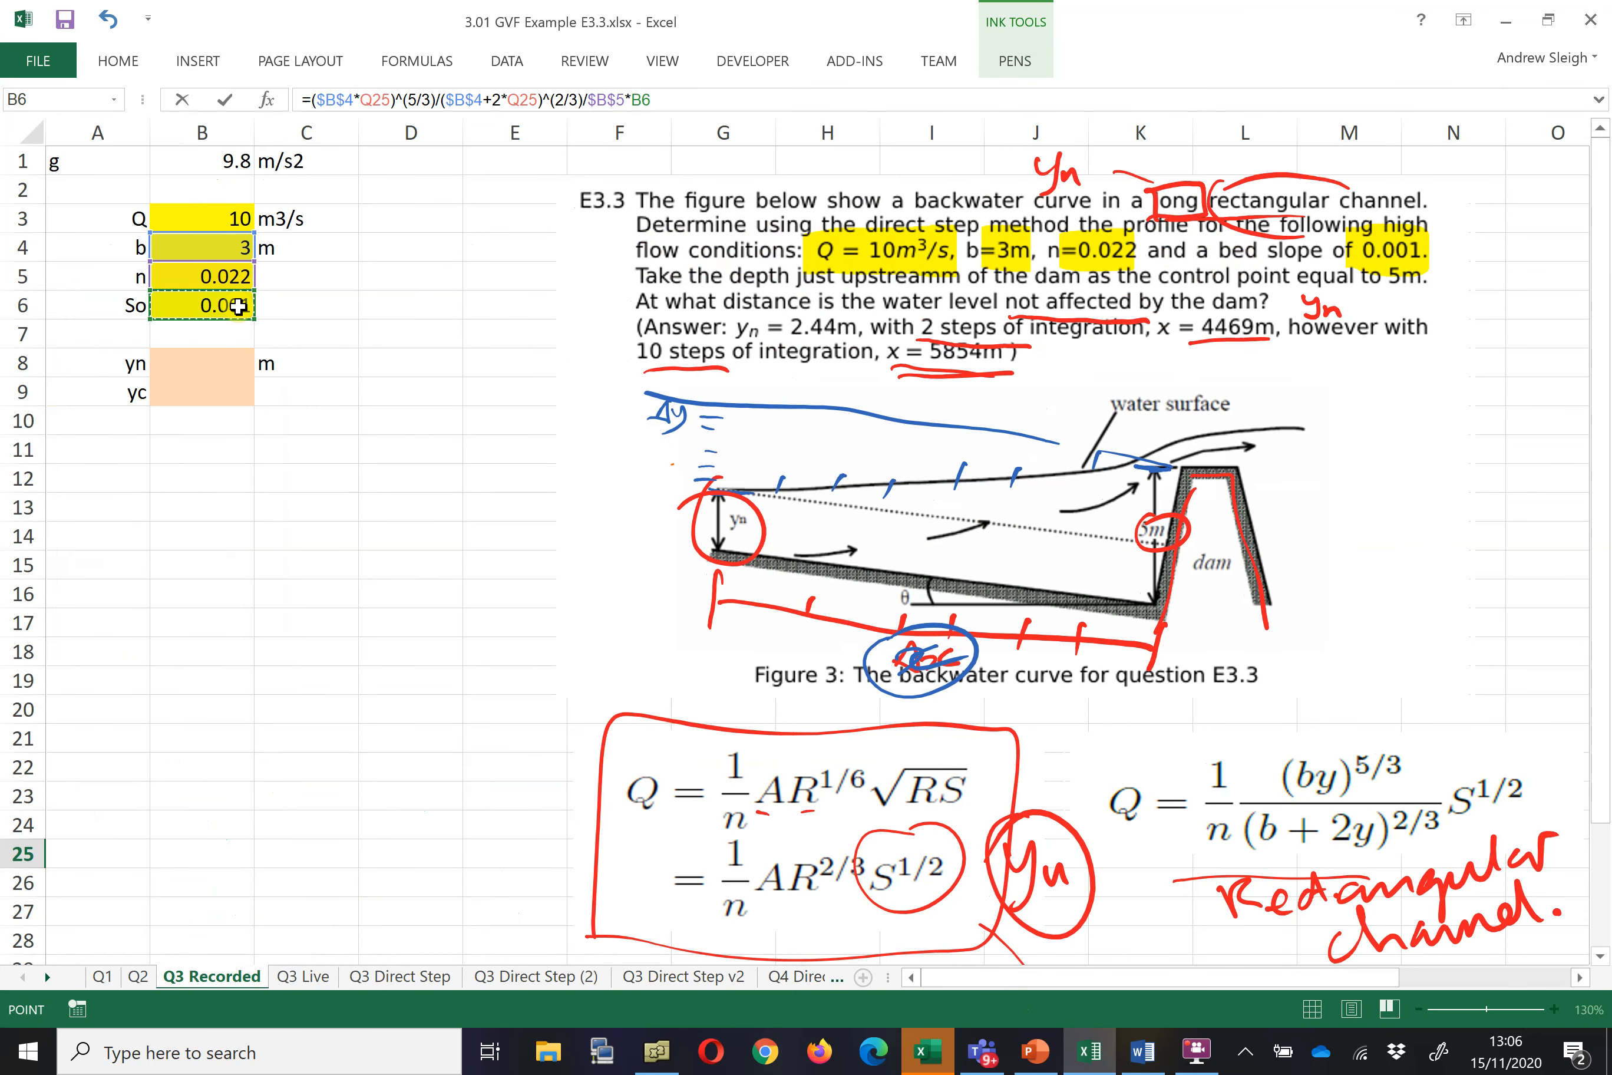
text(^)
key(F4)
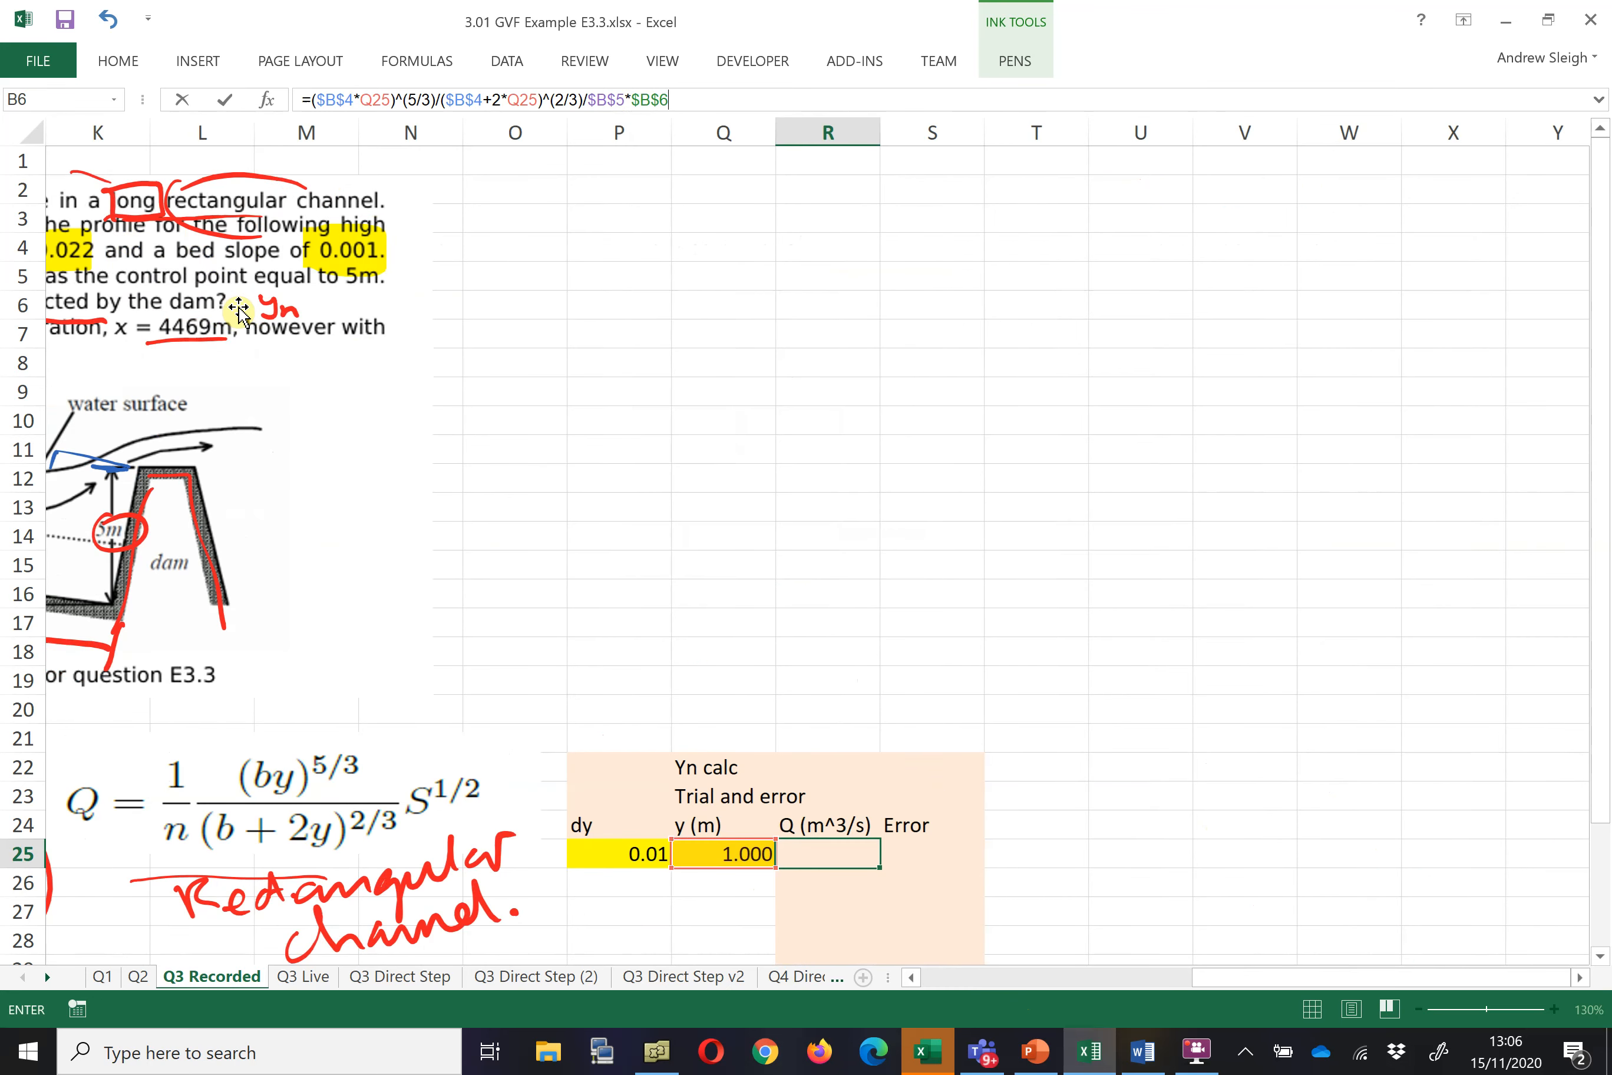
text(0)
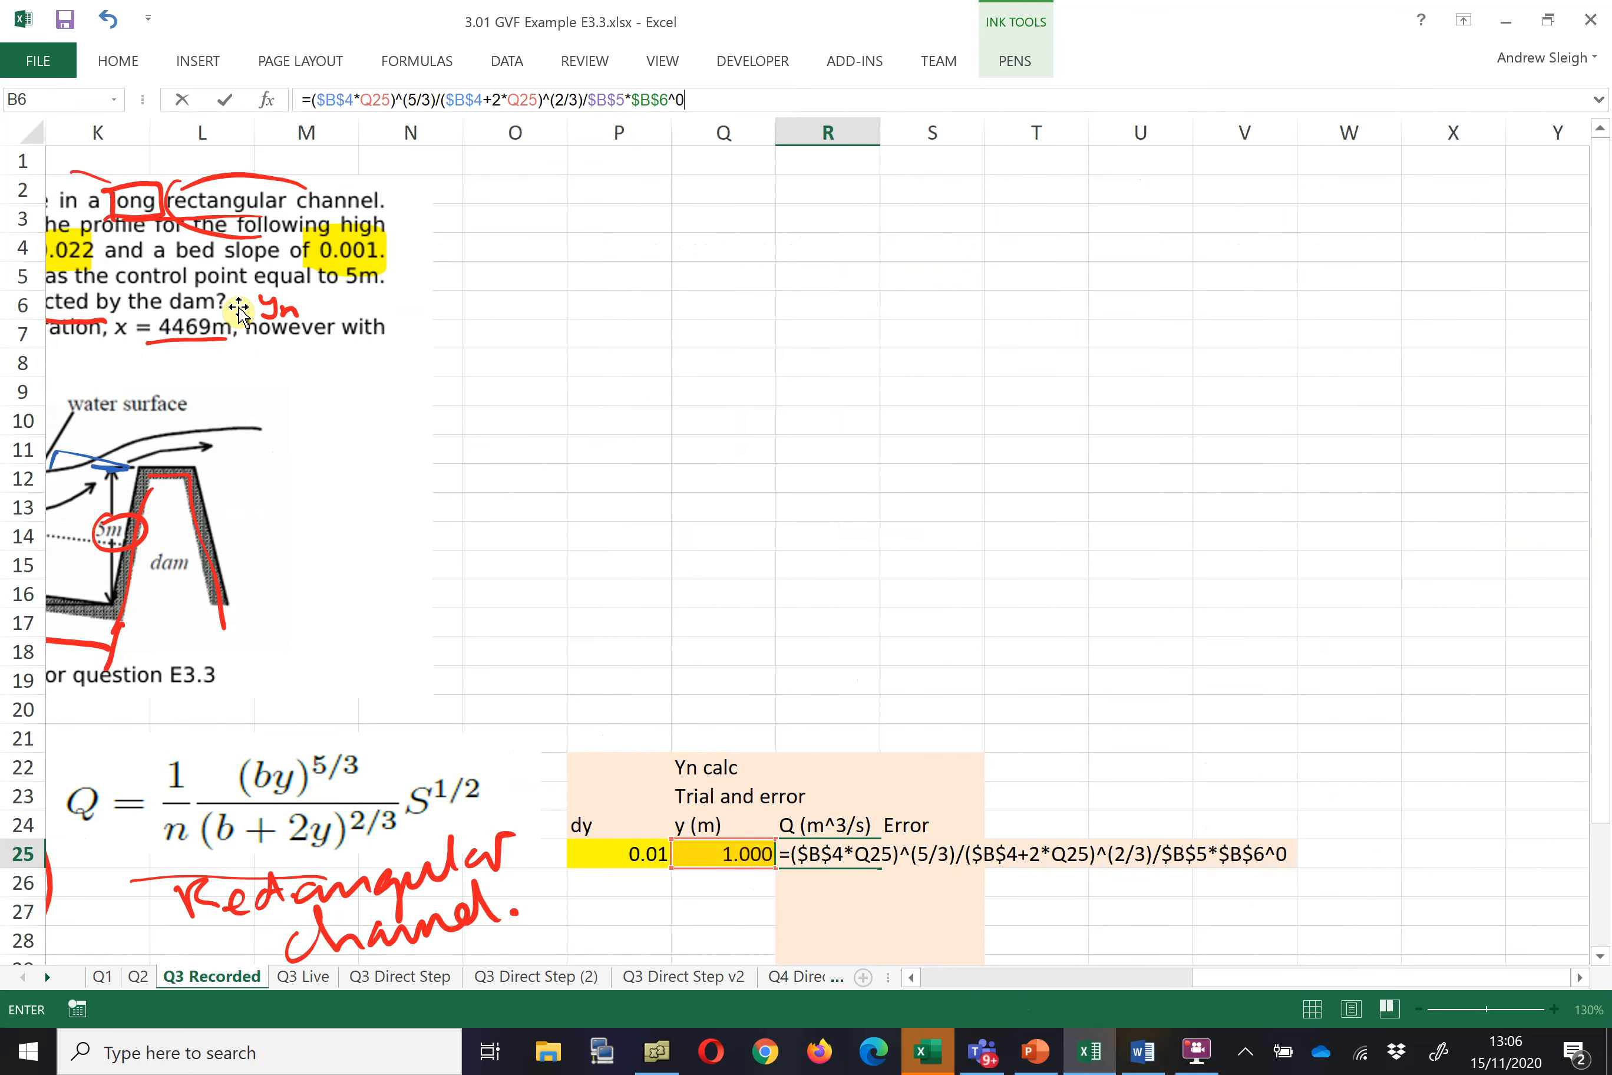
text(.5)
key(Return)
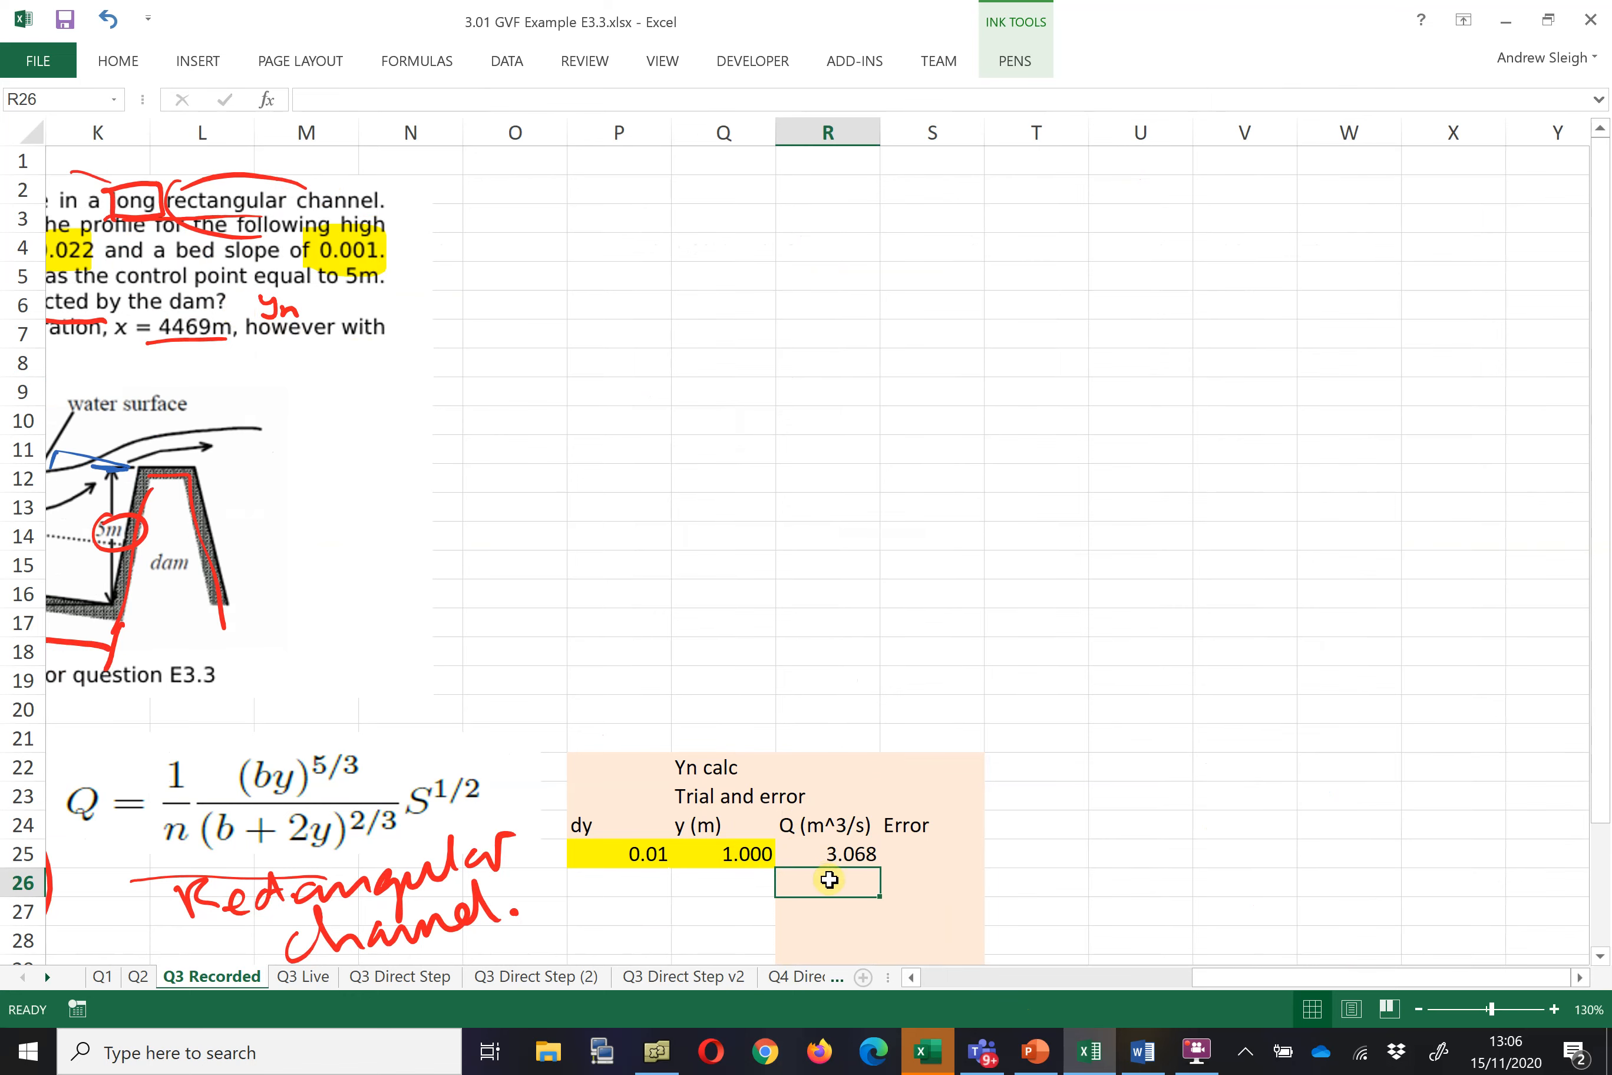
- Enter the error formula =R25-$B$3 in cell S25, subtracting the given discharge Q from the calculated one
click(971, 978)
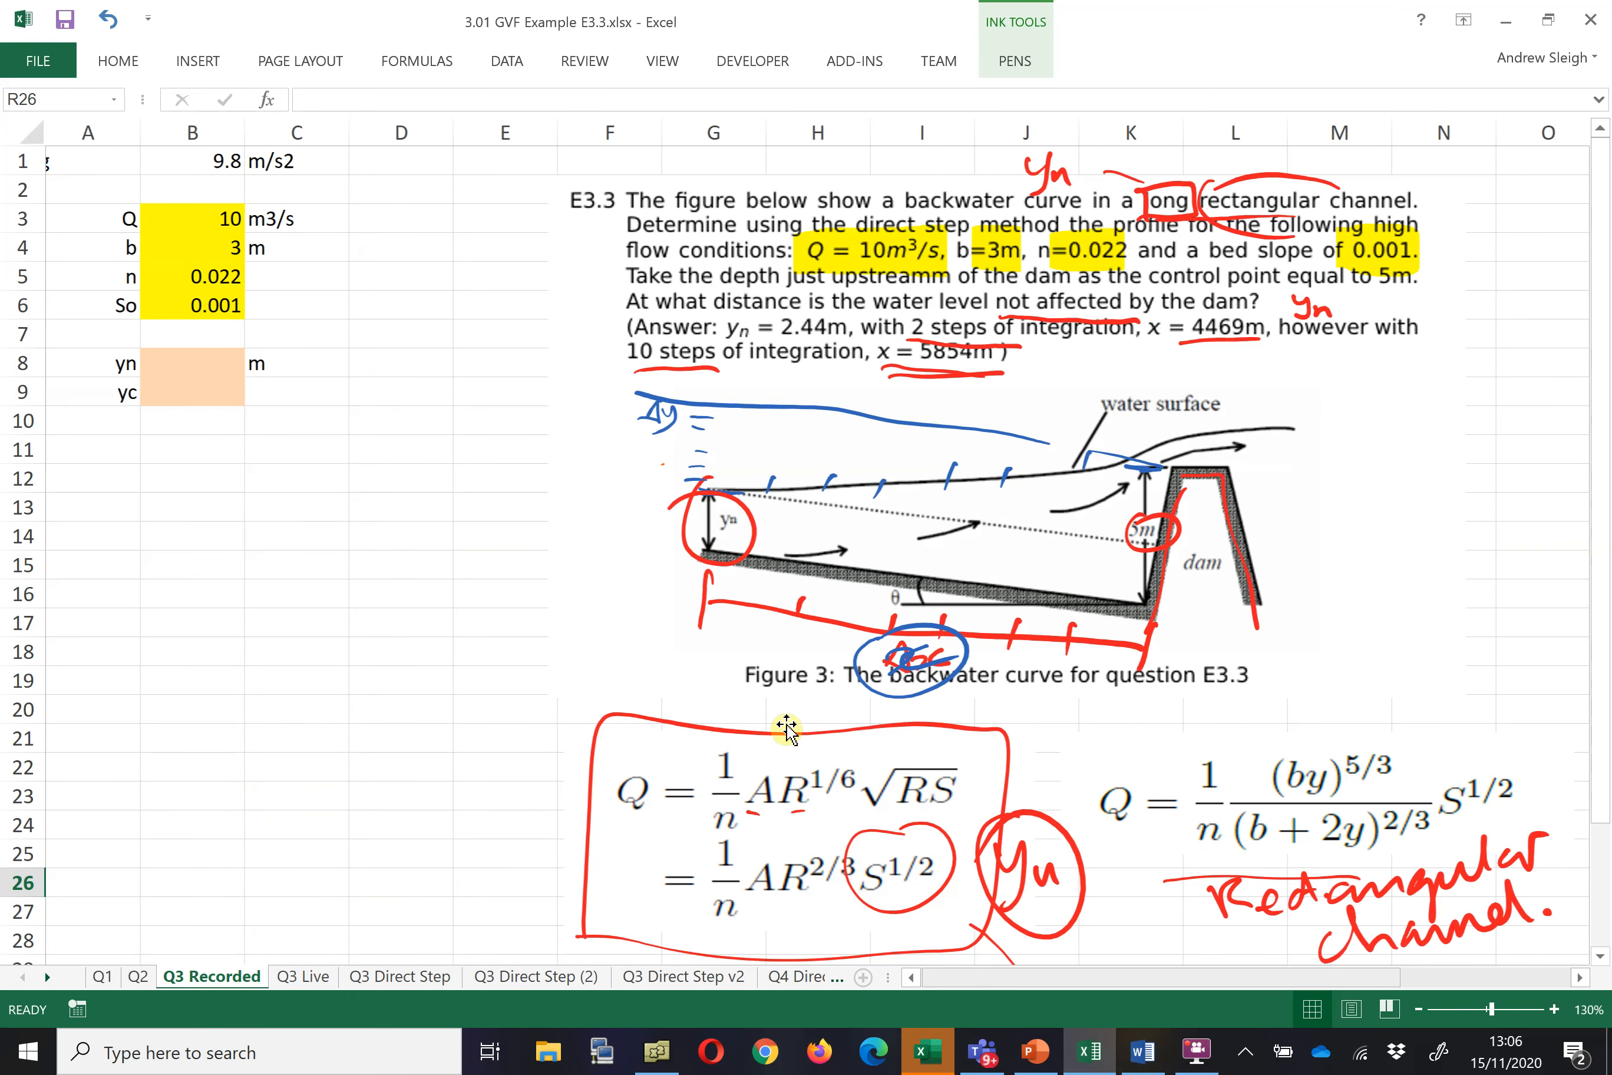
click(201, 233)
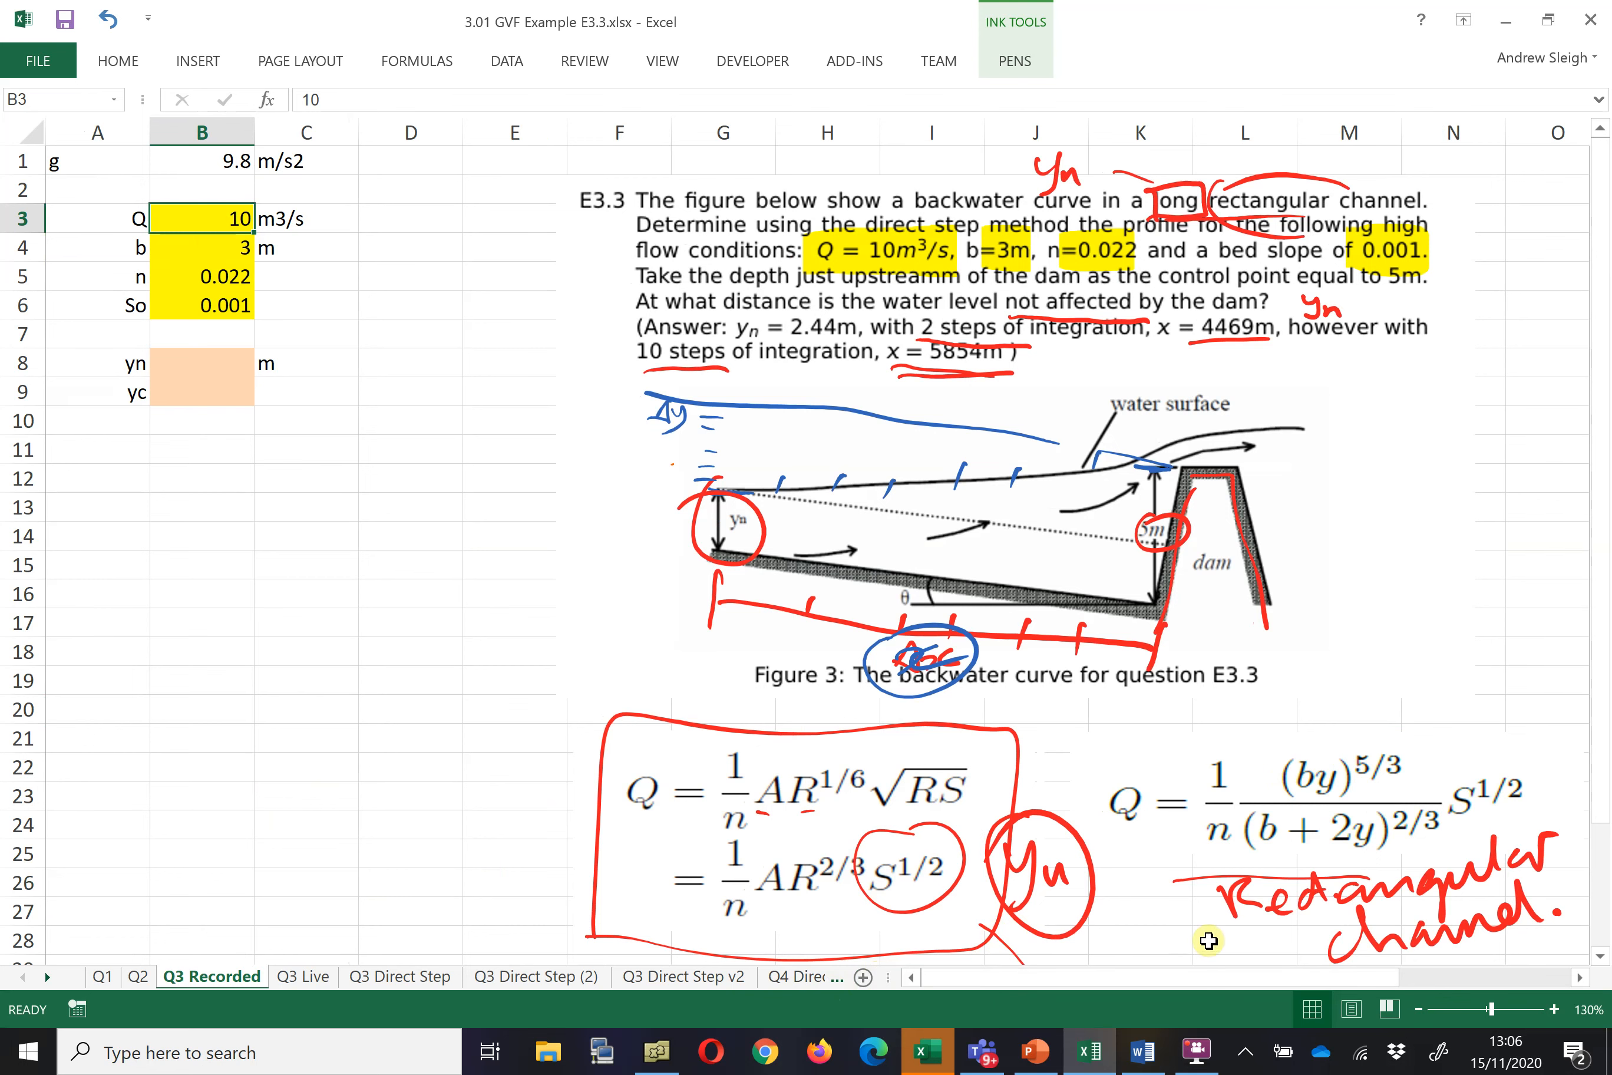
click(1428, 977)
scroll(468, 844, down, 2)
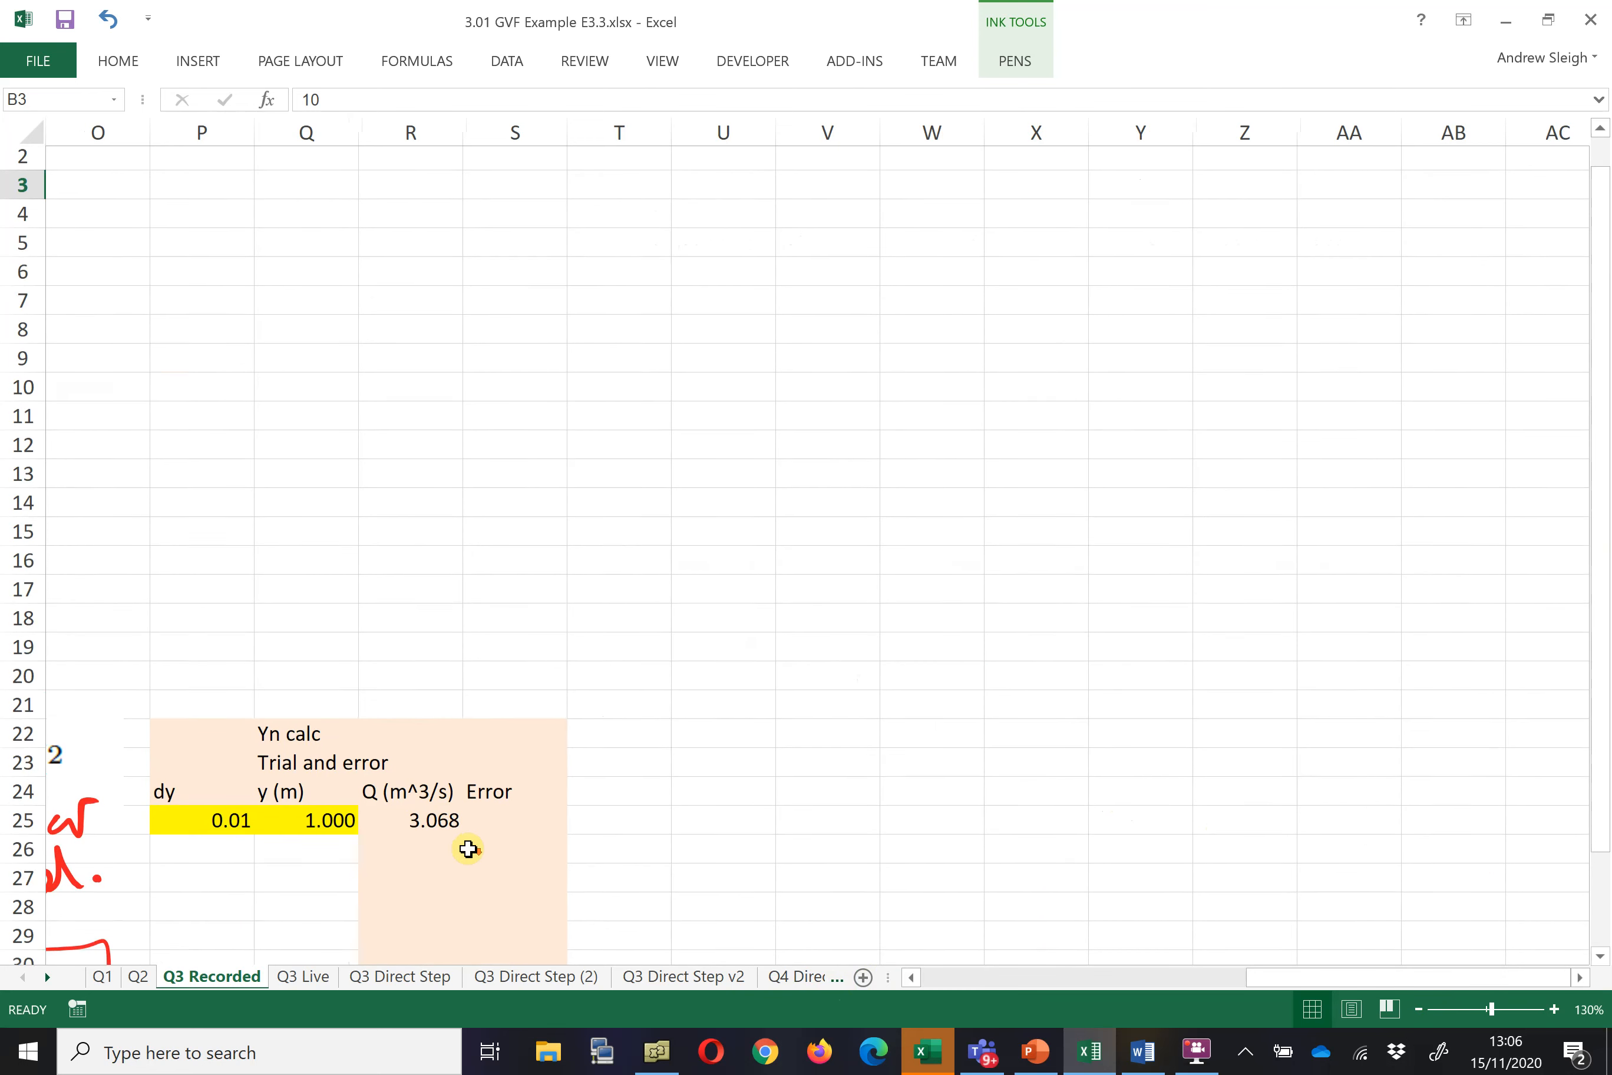
click(492, 678)
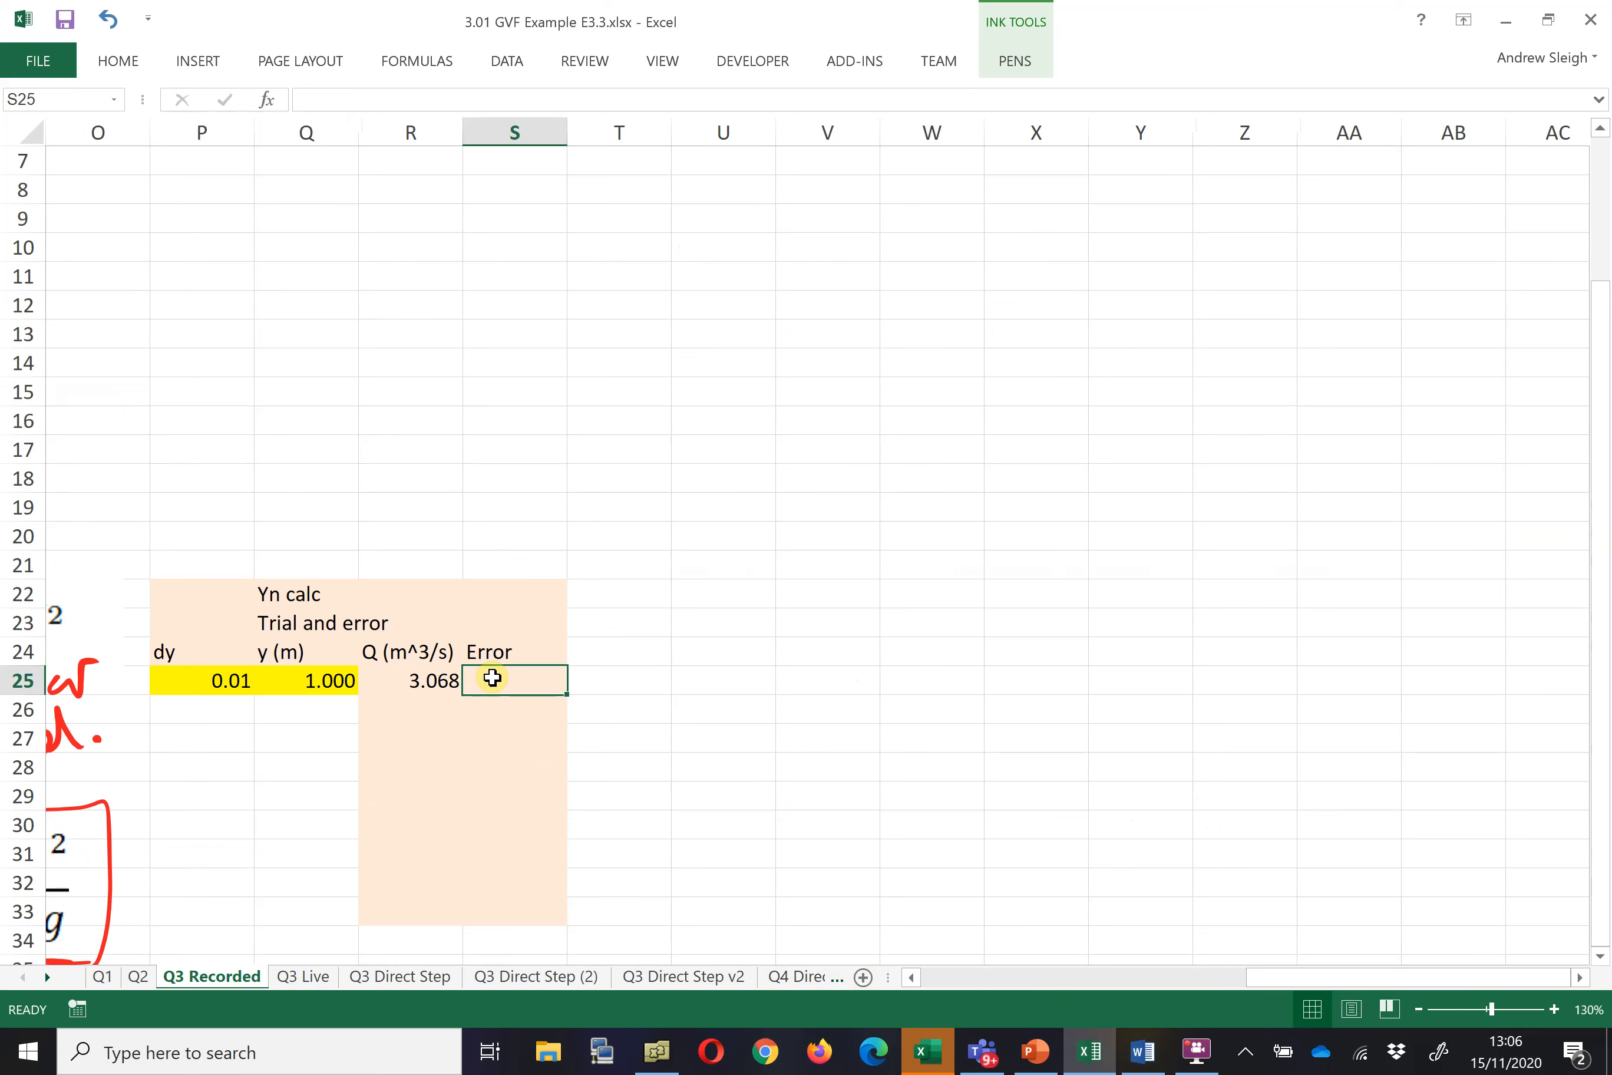
text(=)
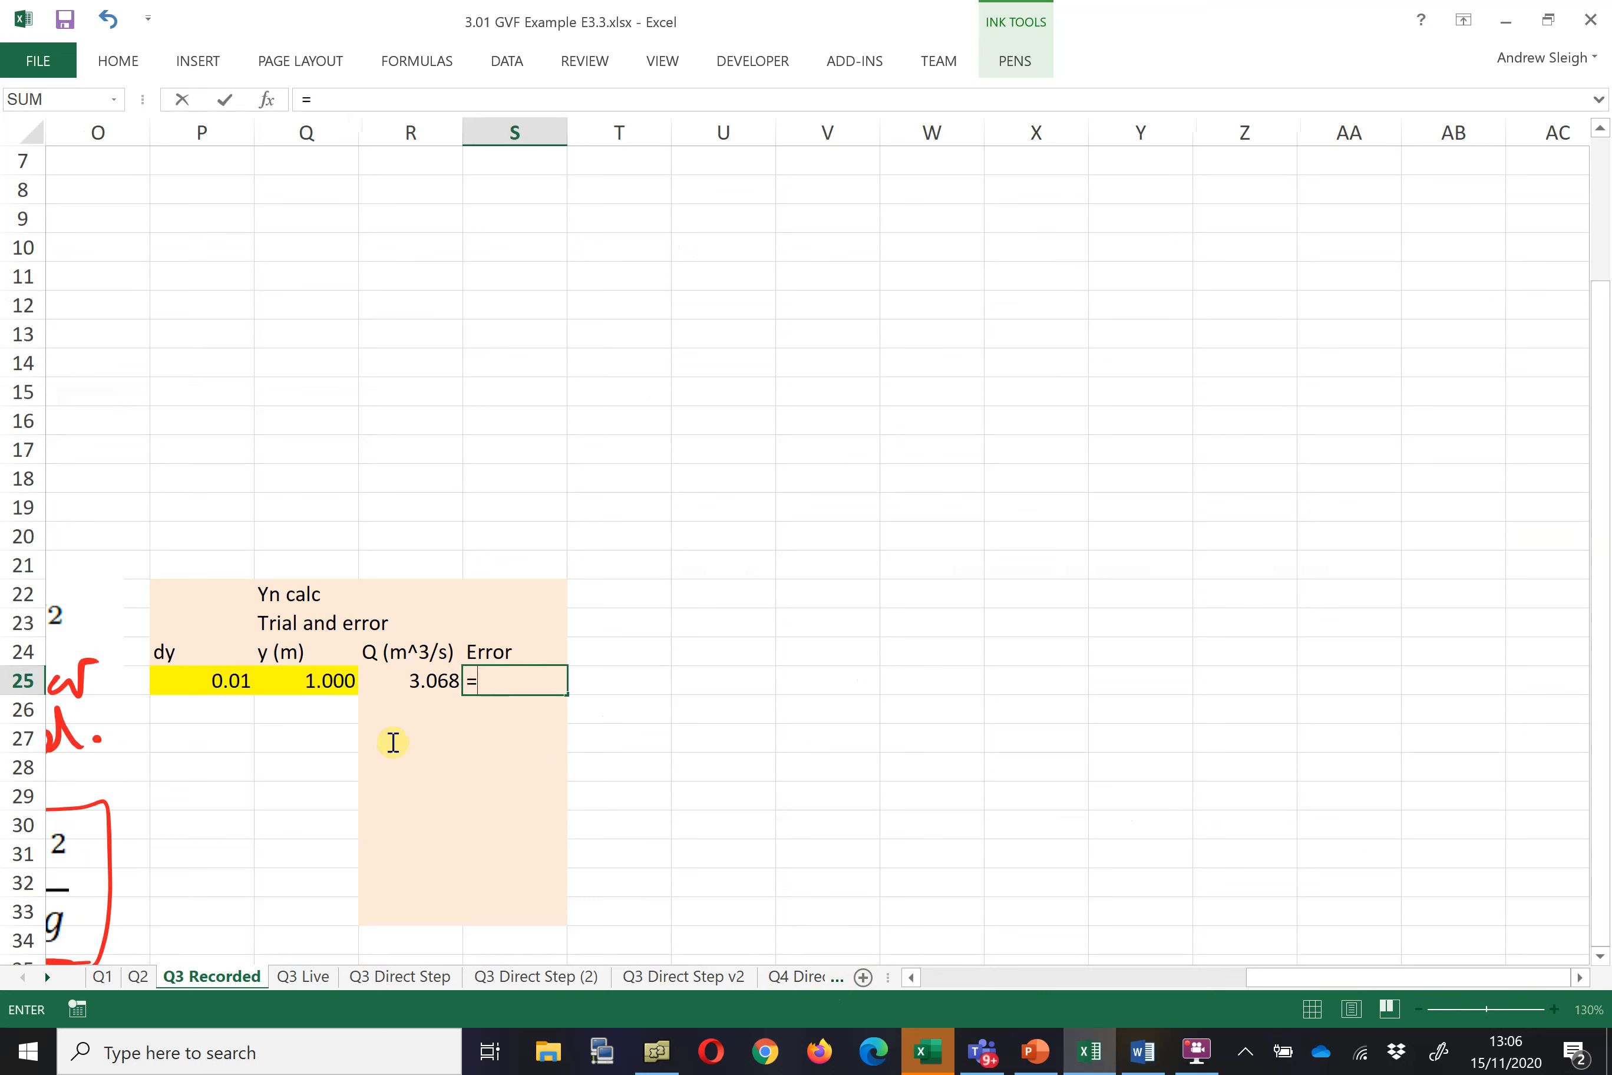
click(437, 678)
text(-)
drag(1261, 977, 927, 976)
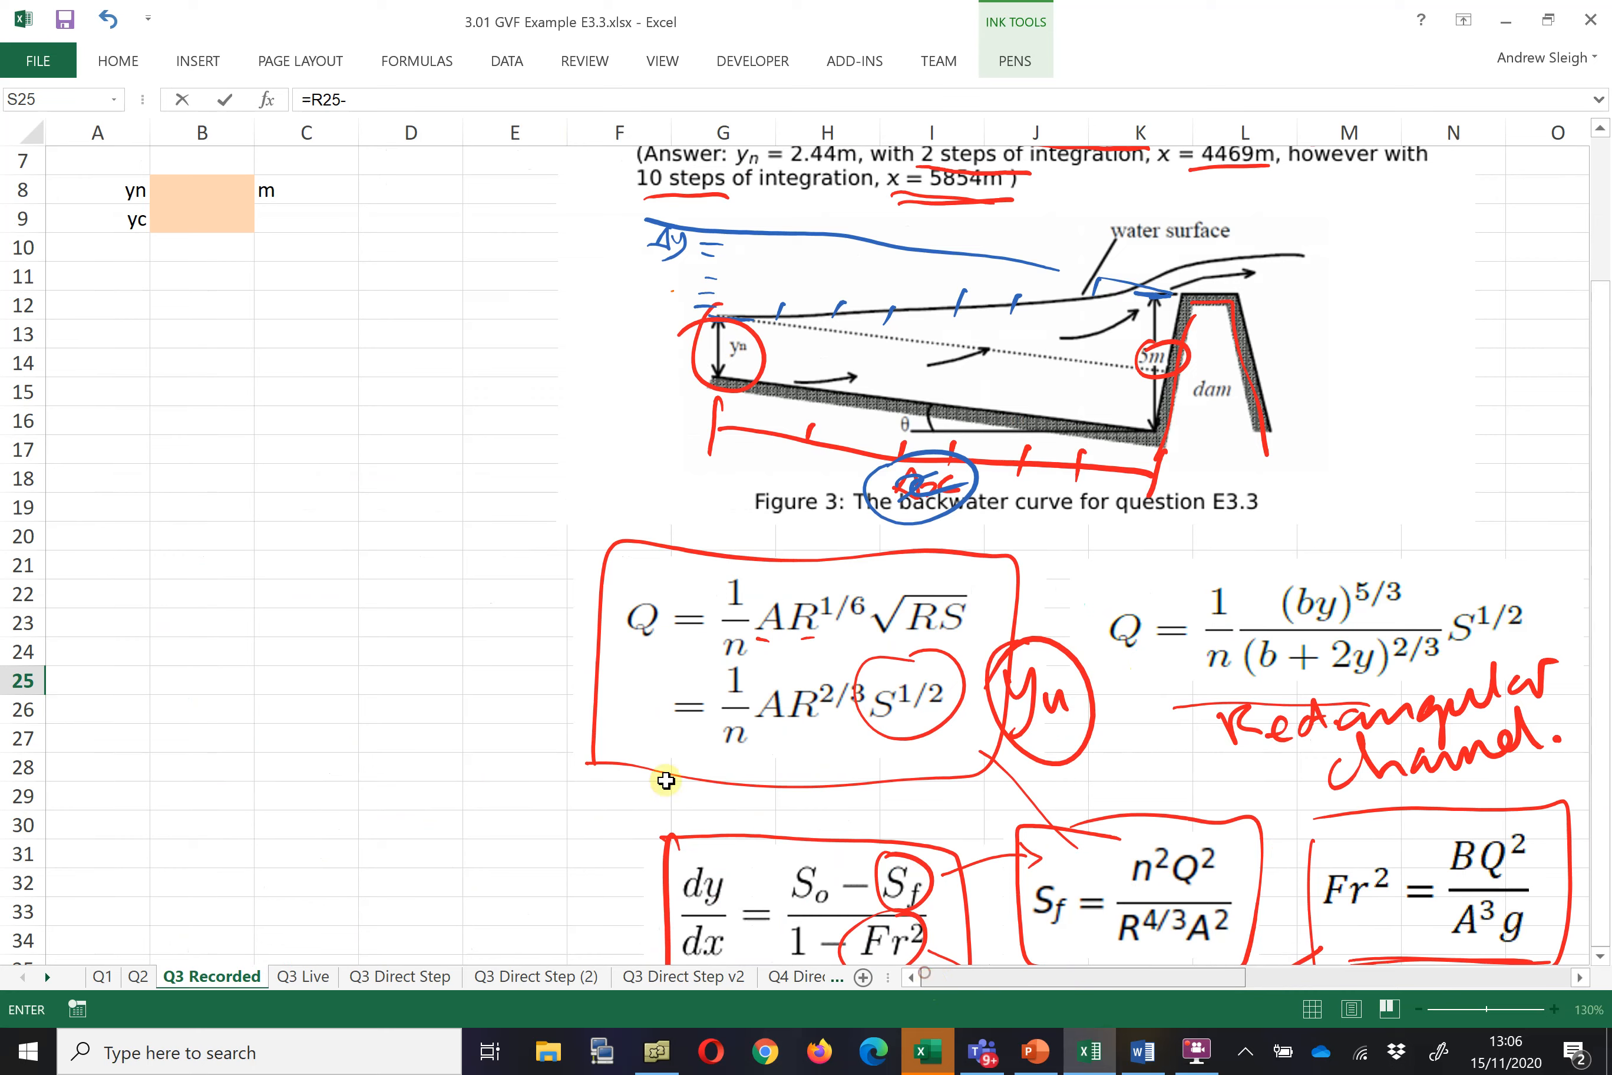
scroll(375, 420, up, 2)
click(210, 221)
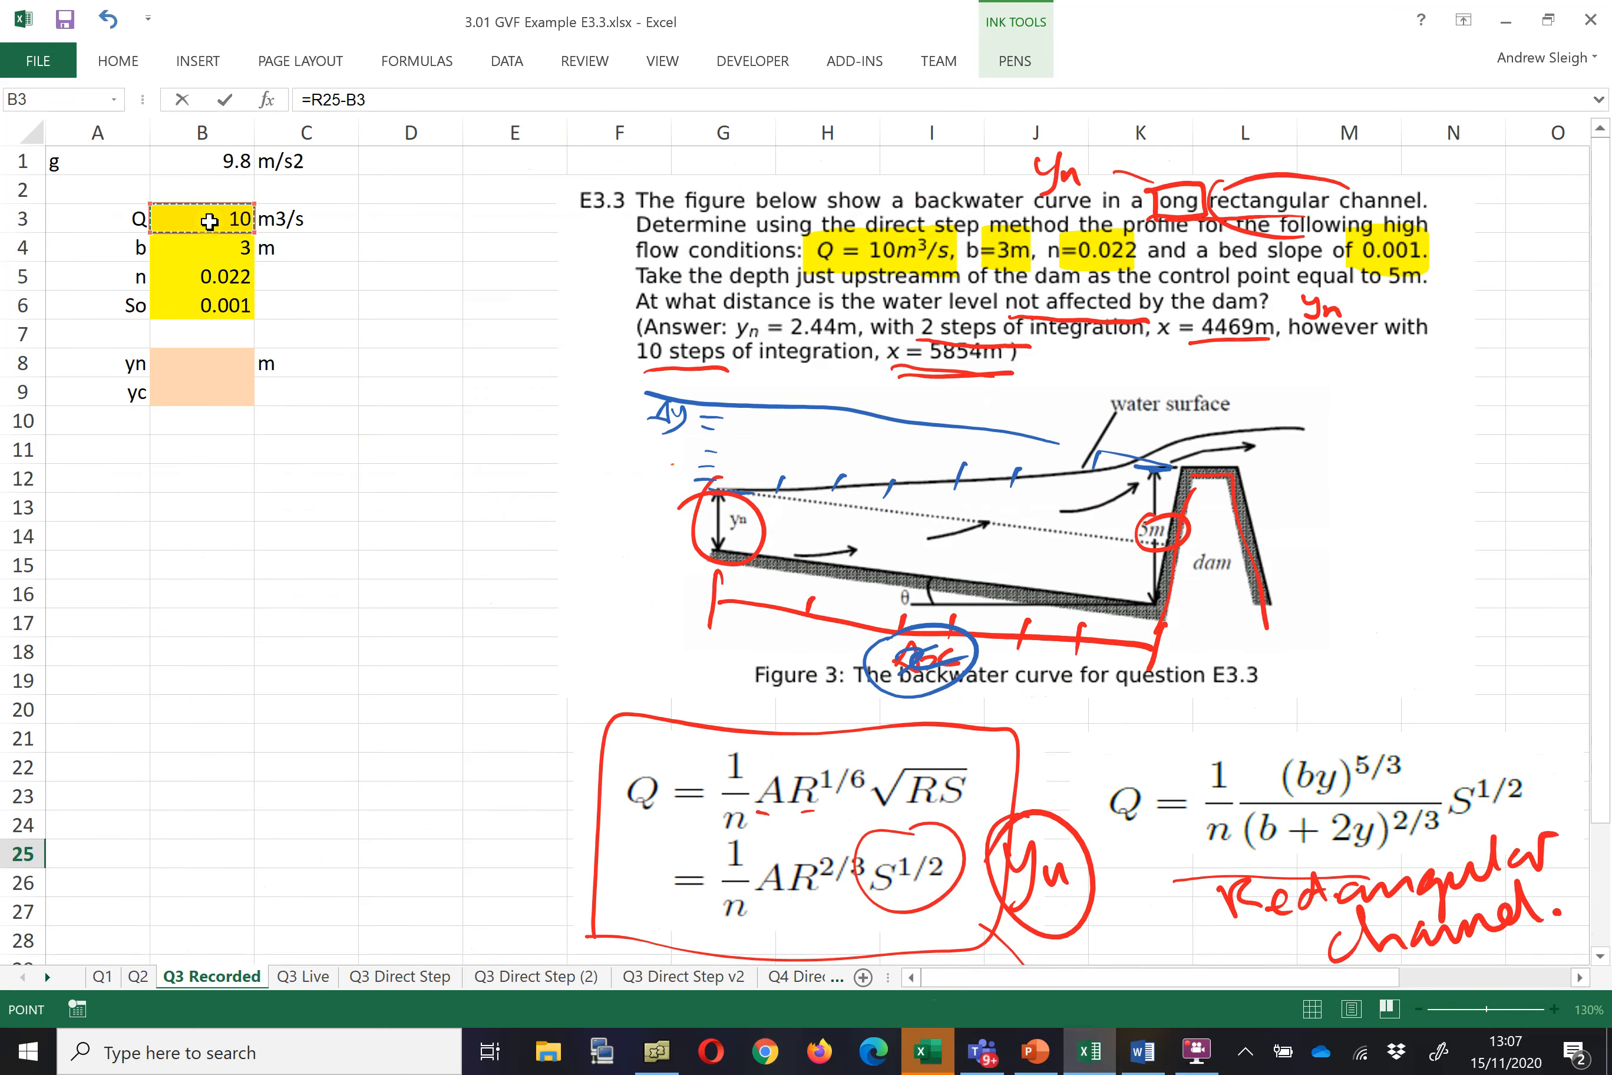
key(F4)
key(Return)
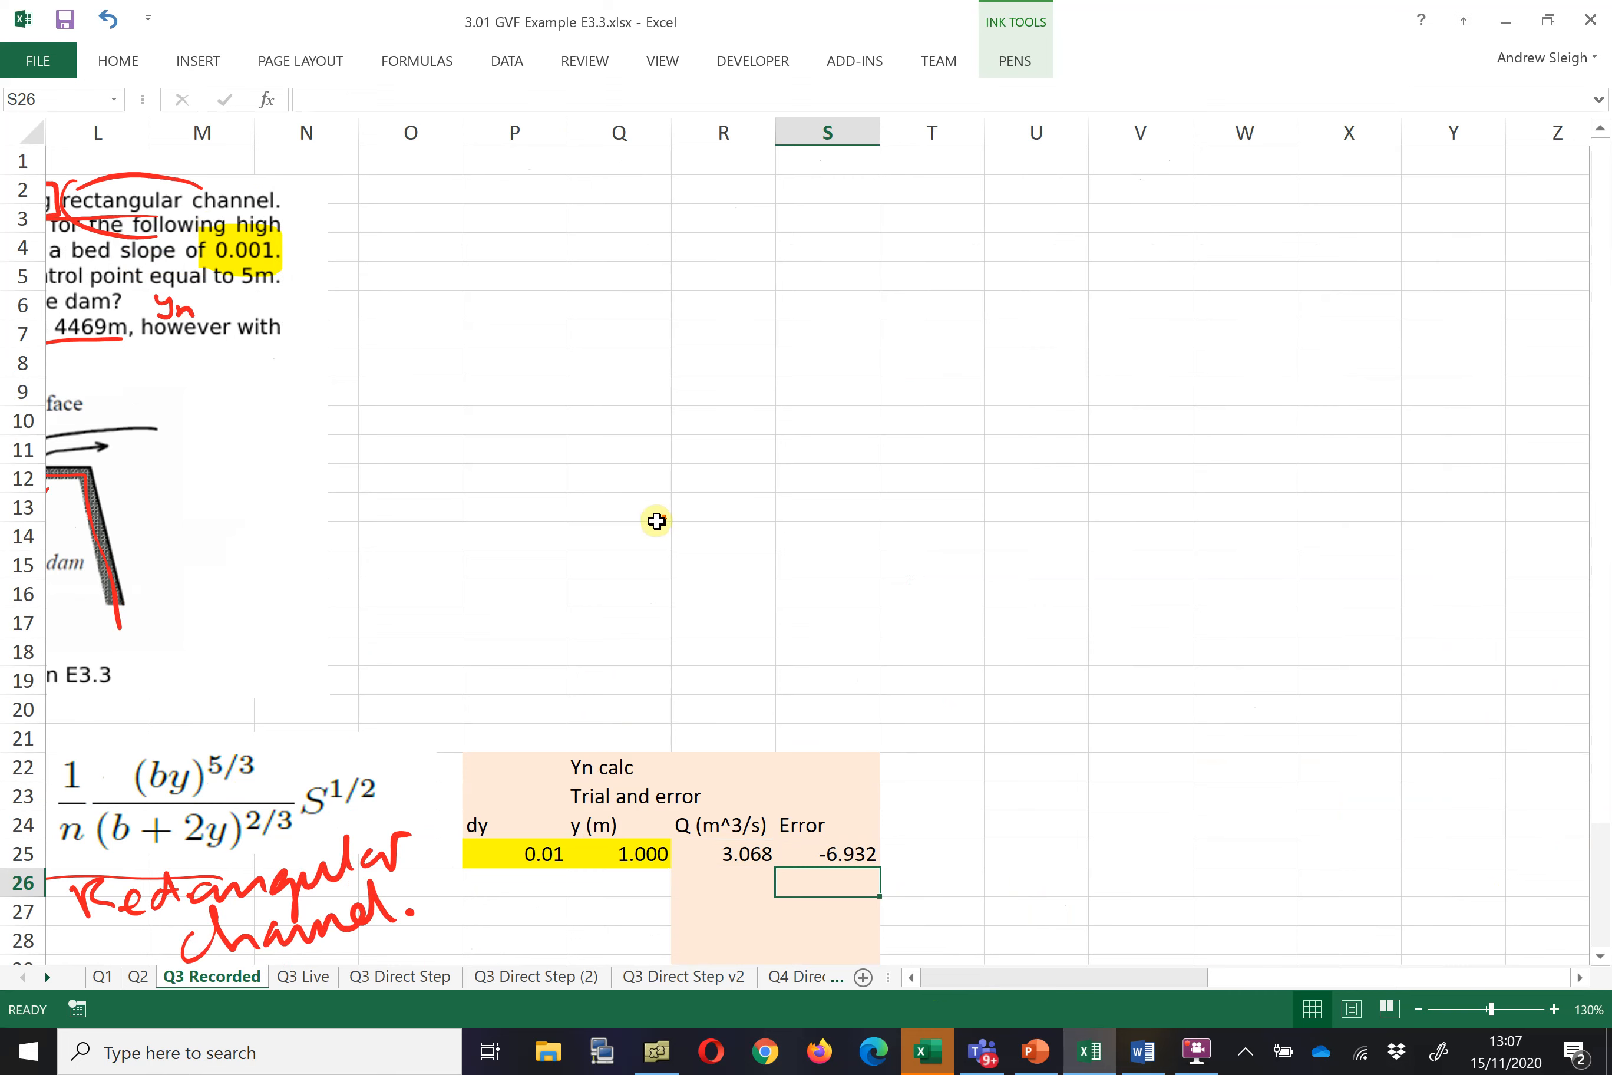
- Enter =Q25+$P$25 in cell Q26 to increase the trial depth by the dy increment
scroll(656, 520, down, 3)
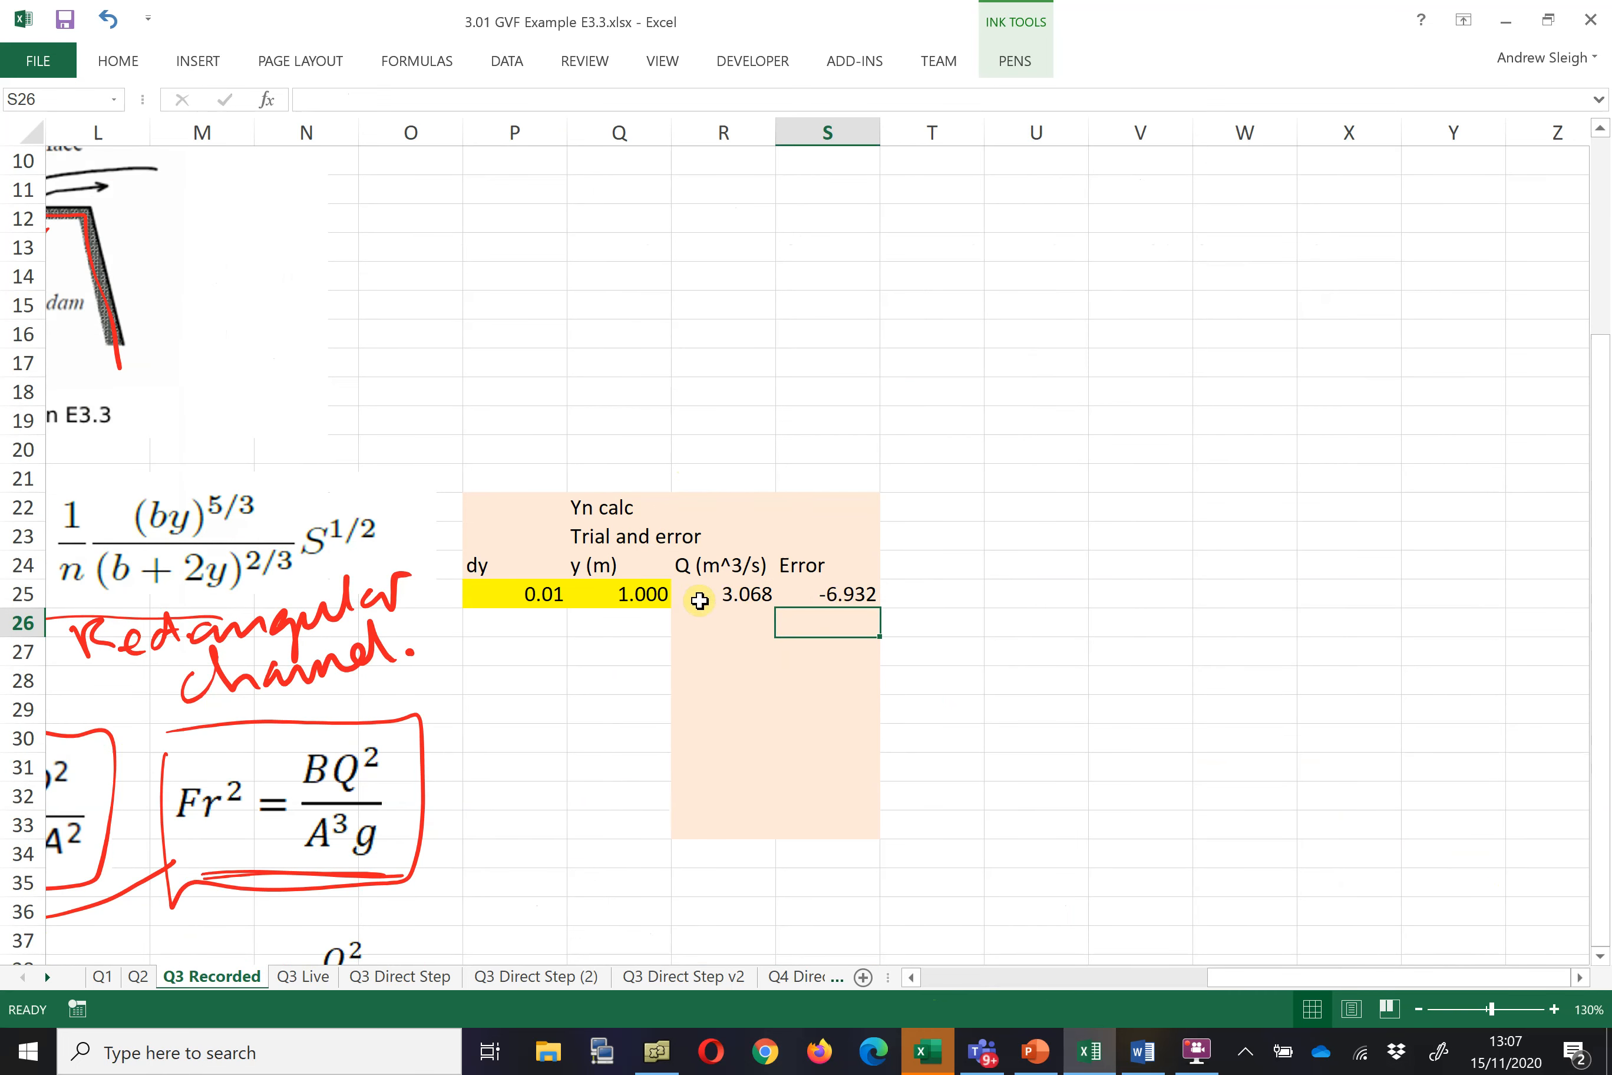
click(722, 595)
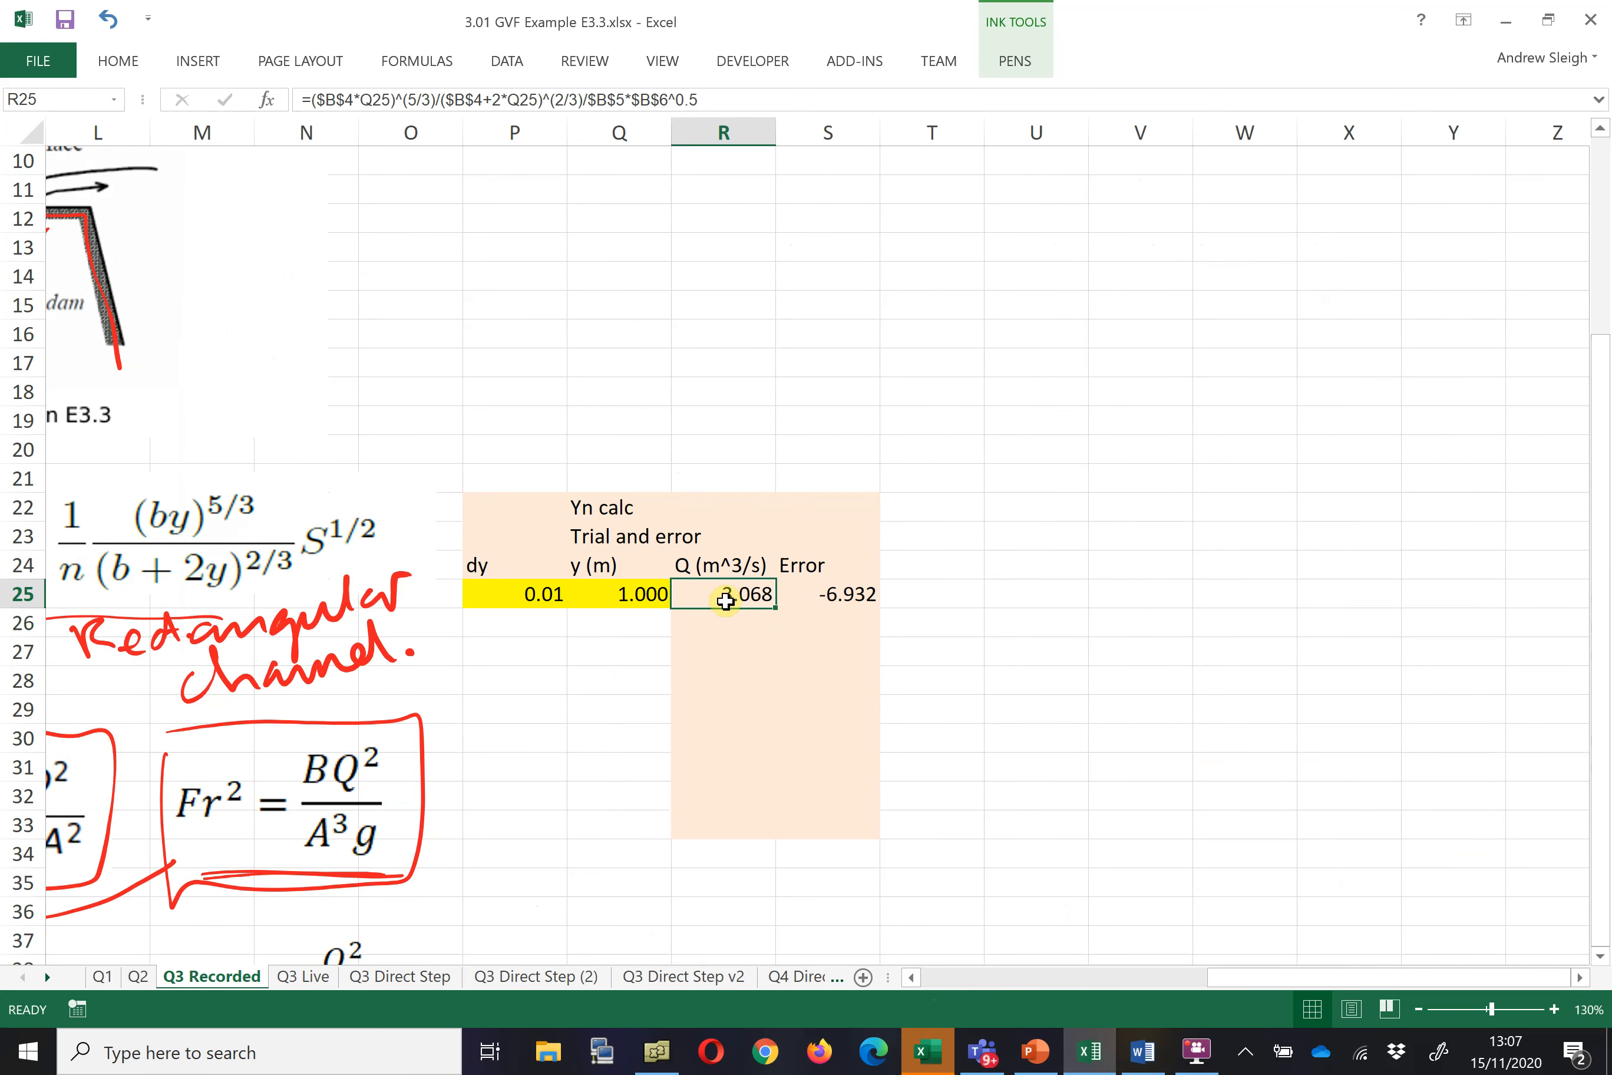
click(842, 595)
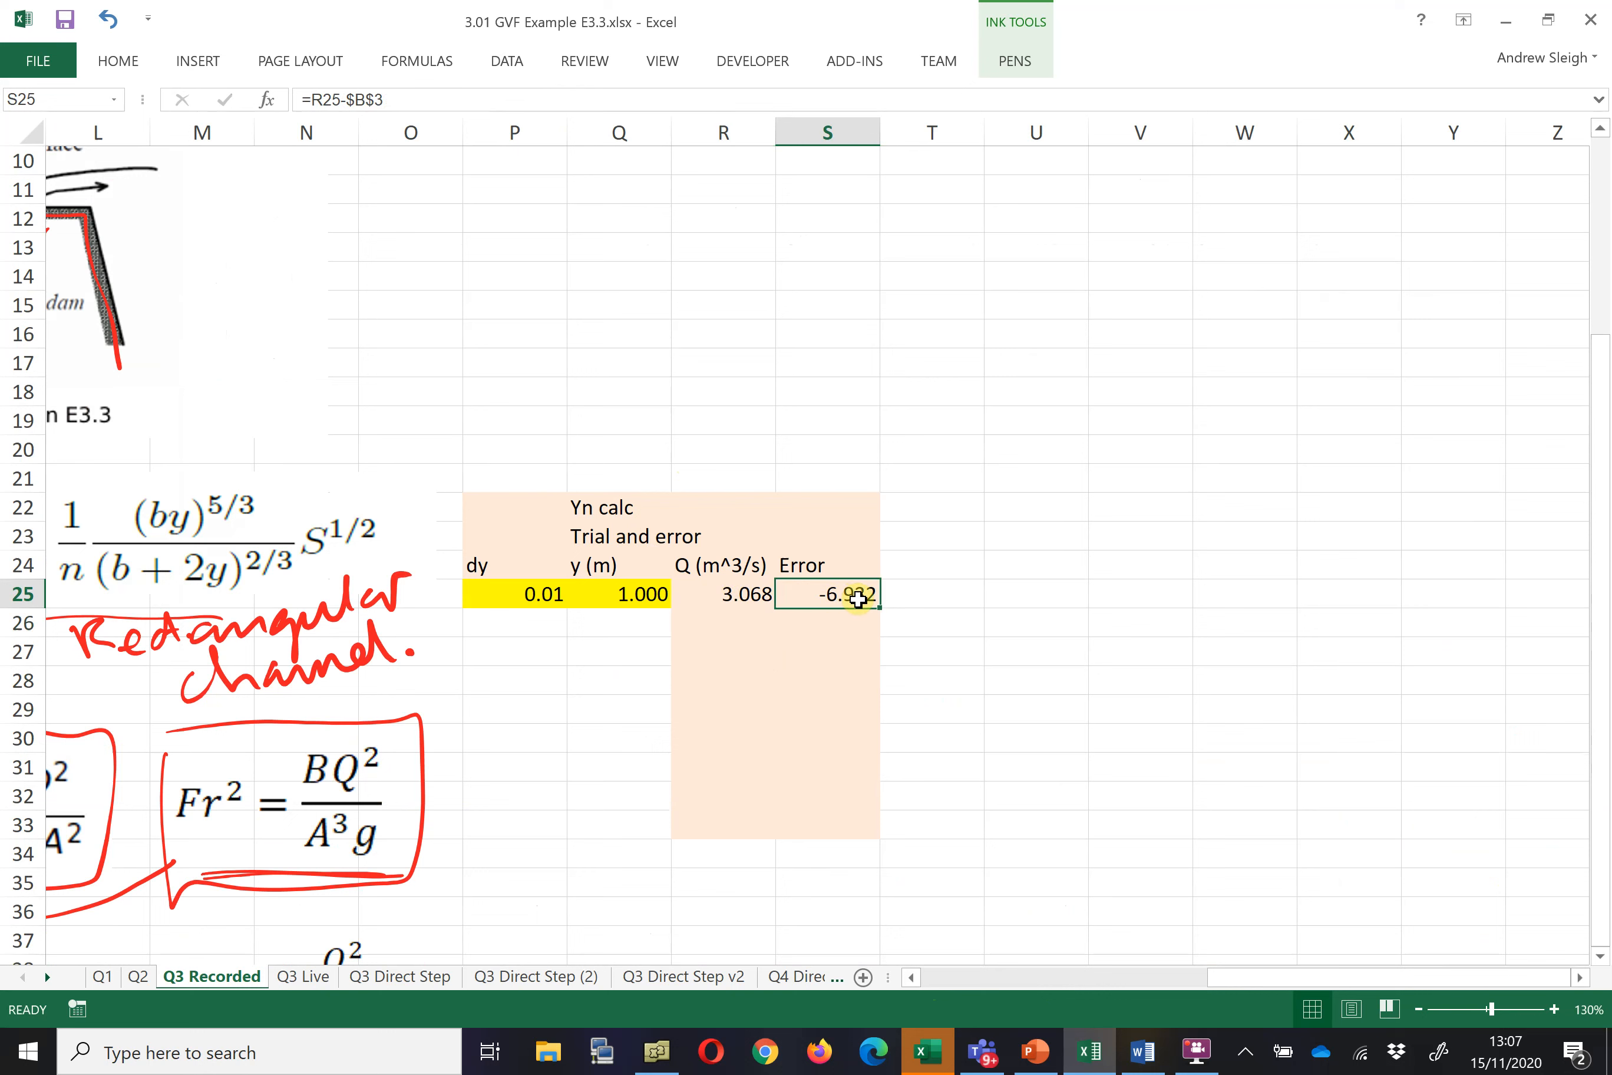
click(527, 600)
click(640, 619)
text(=)
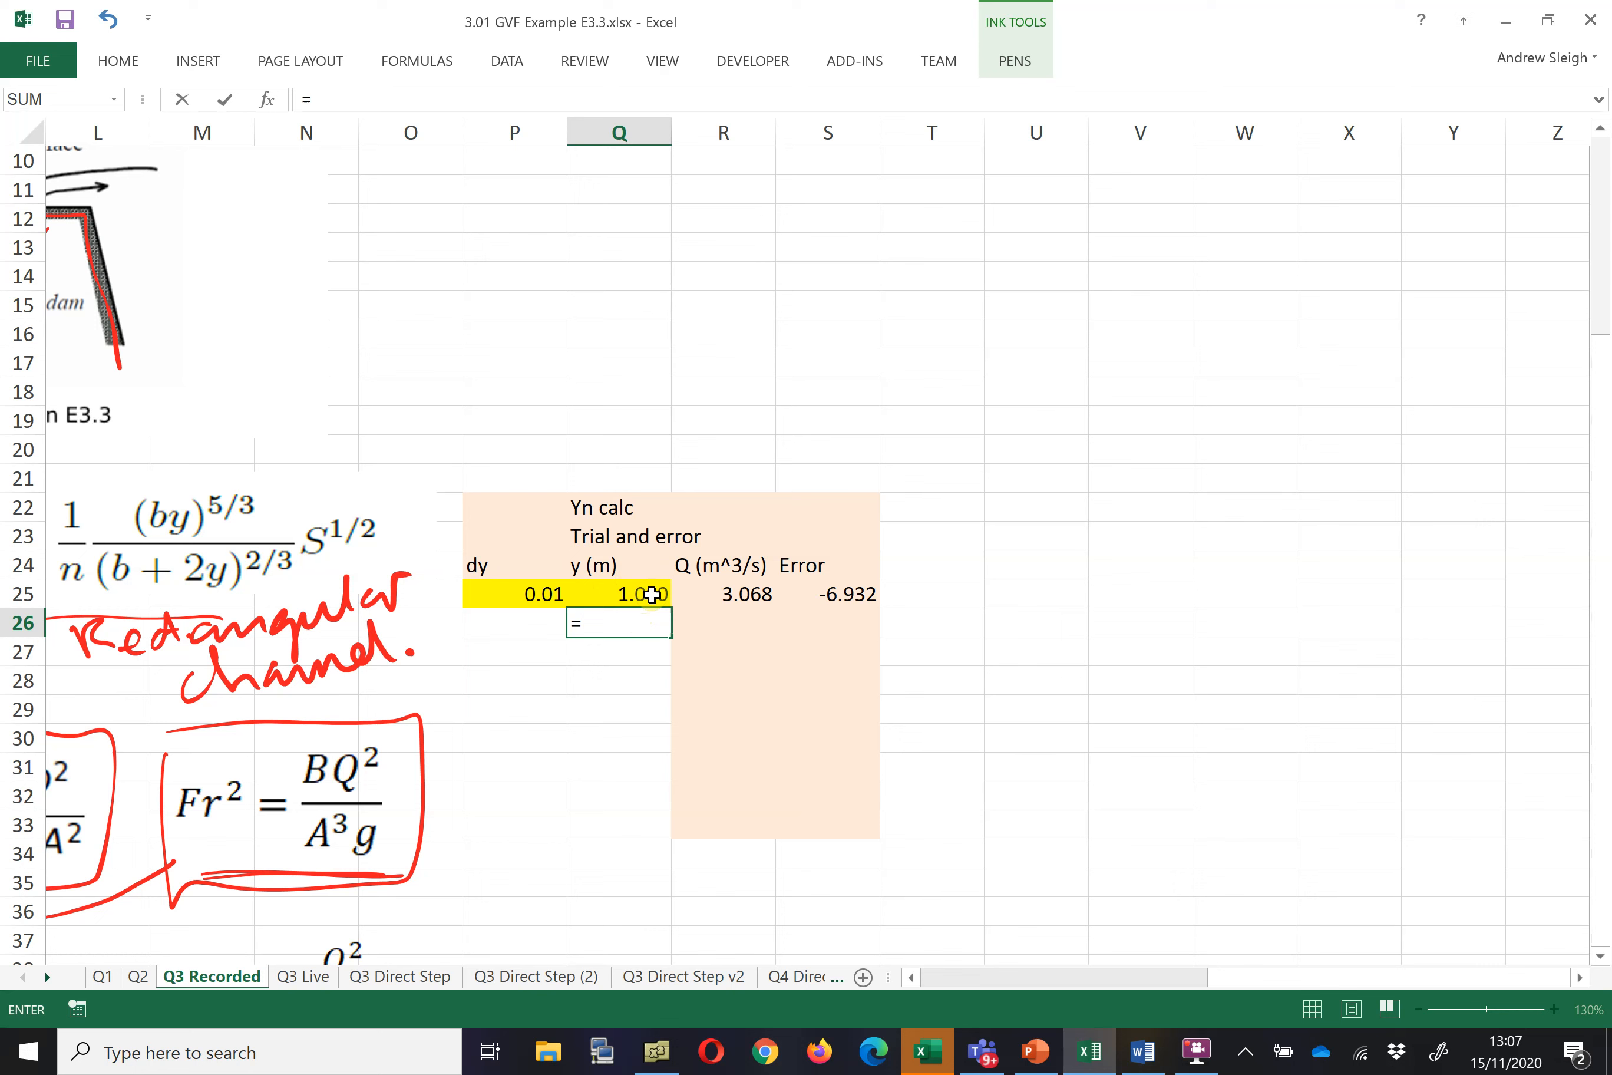
click(652, 594)
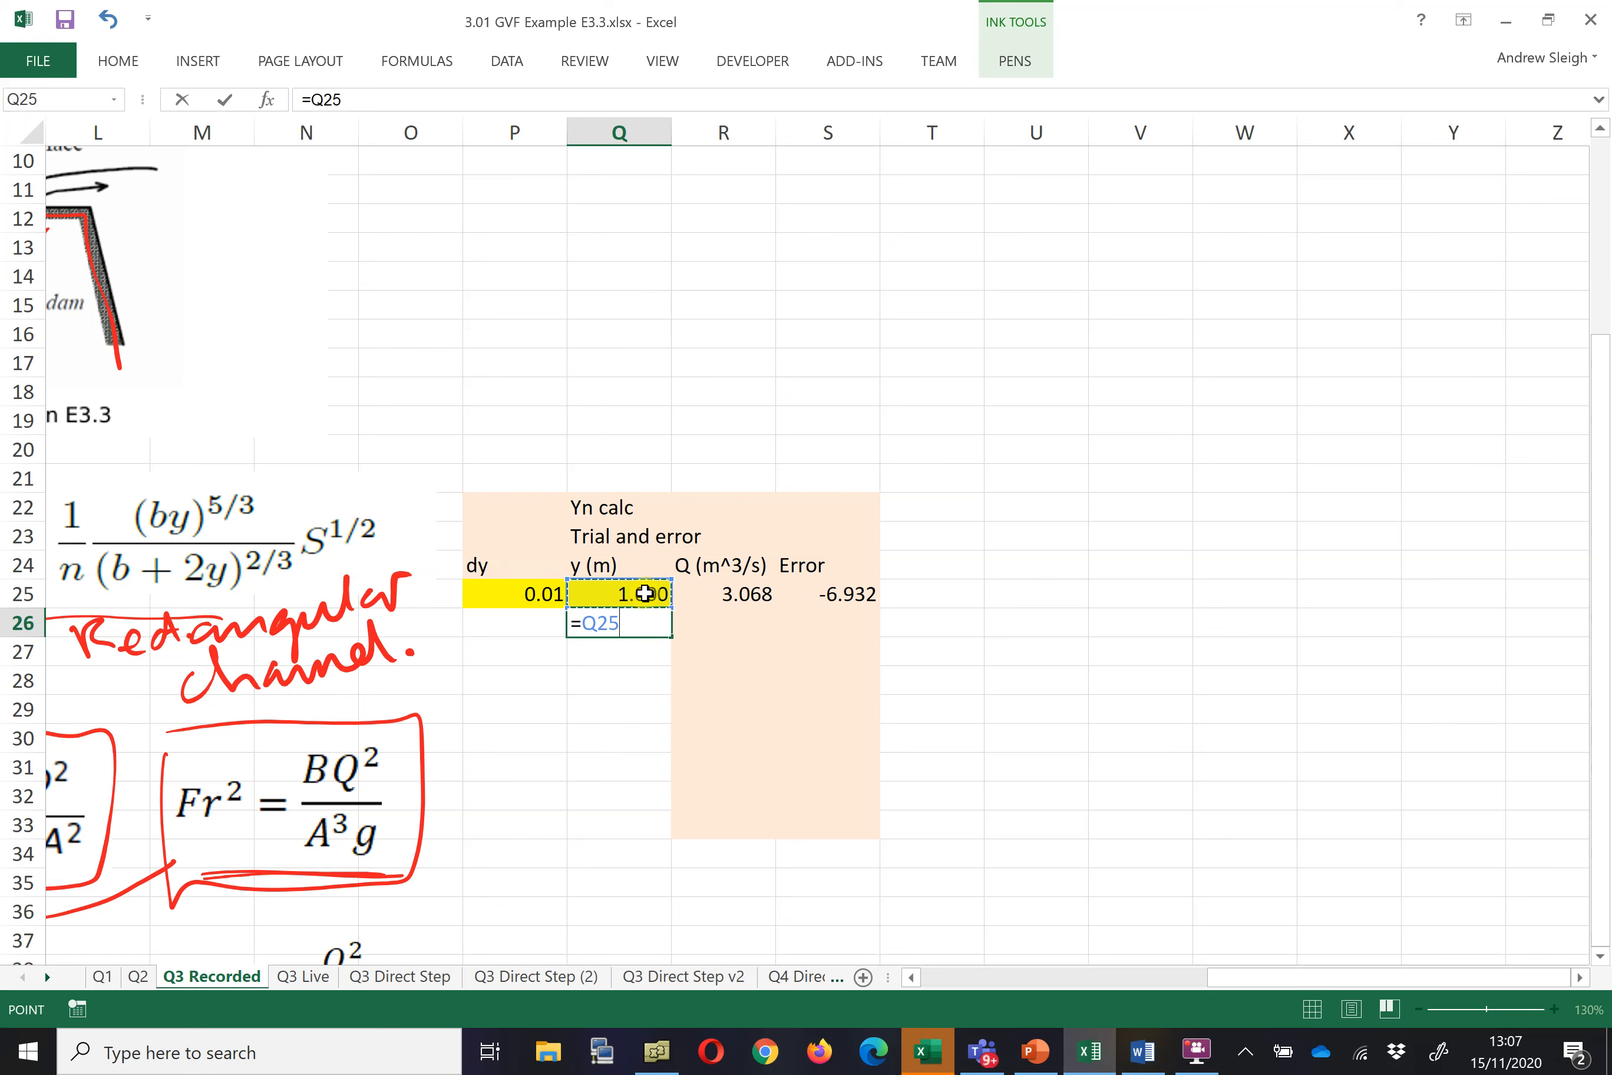
click(503, 593)
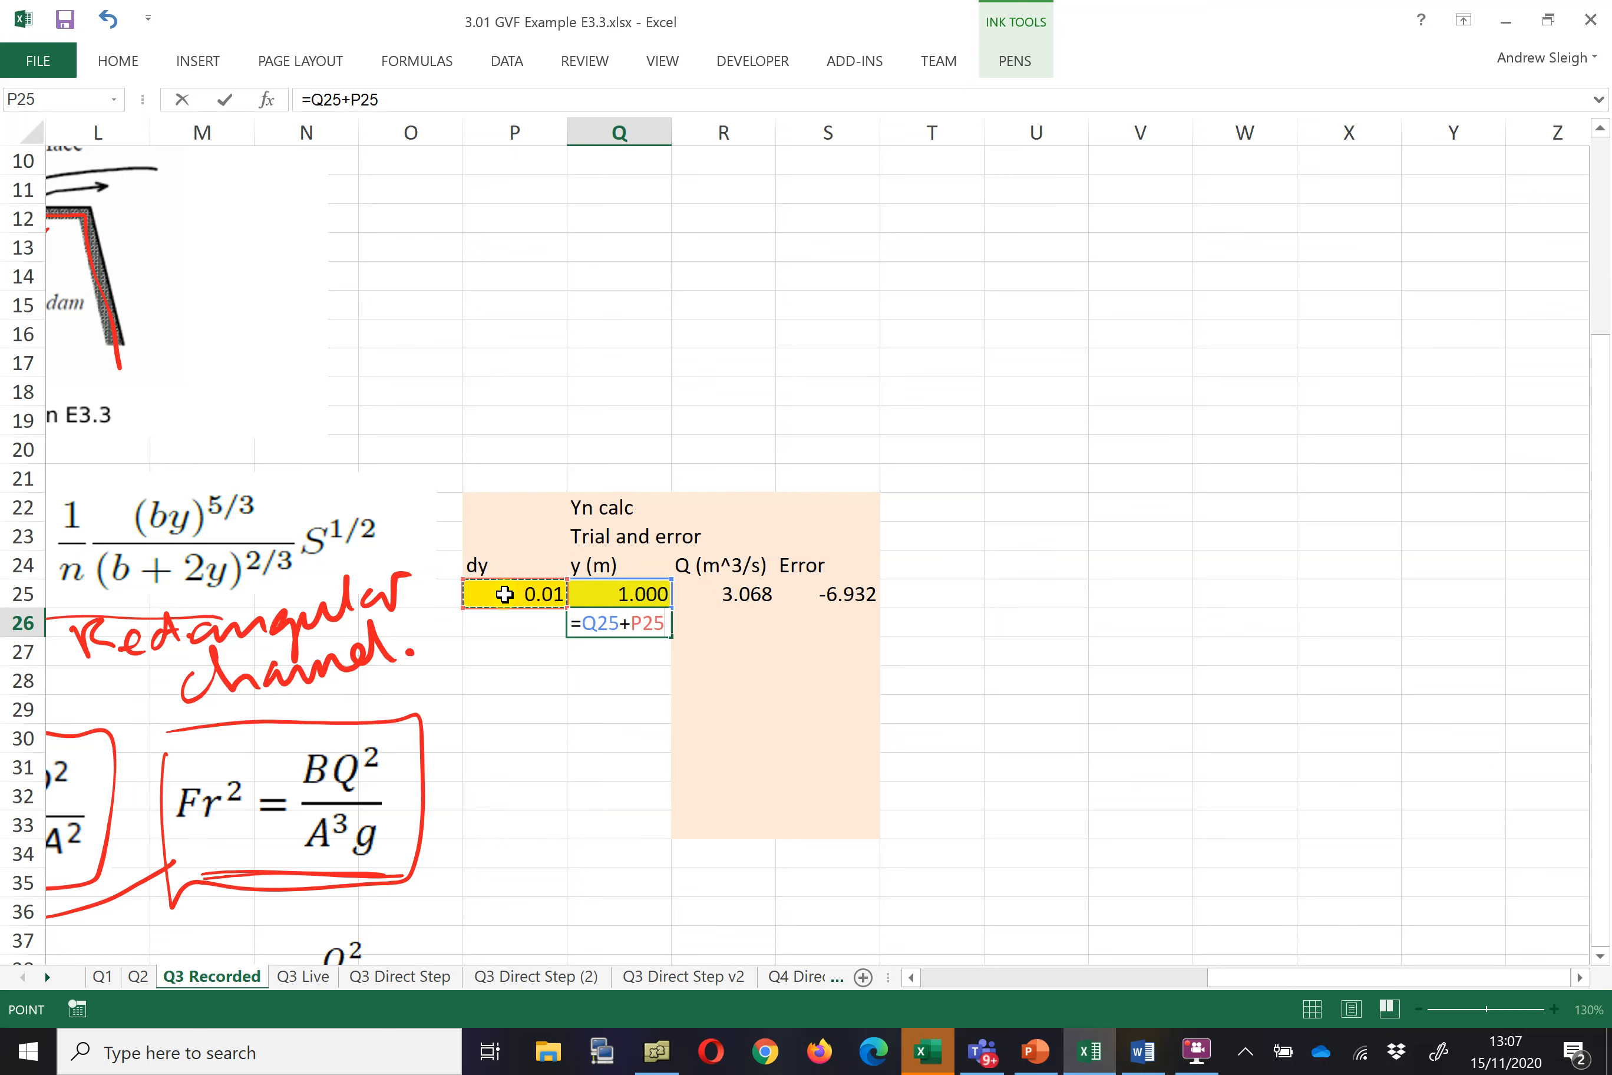
key(F4)
key(Return)
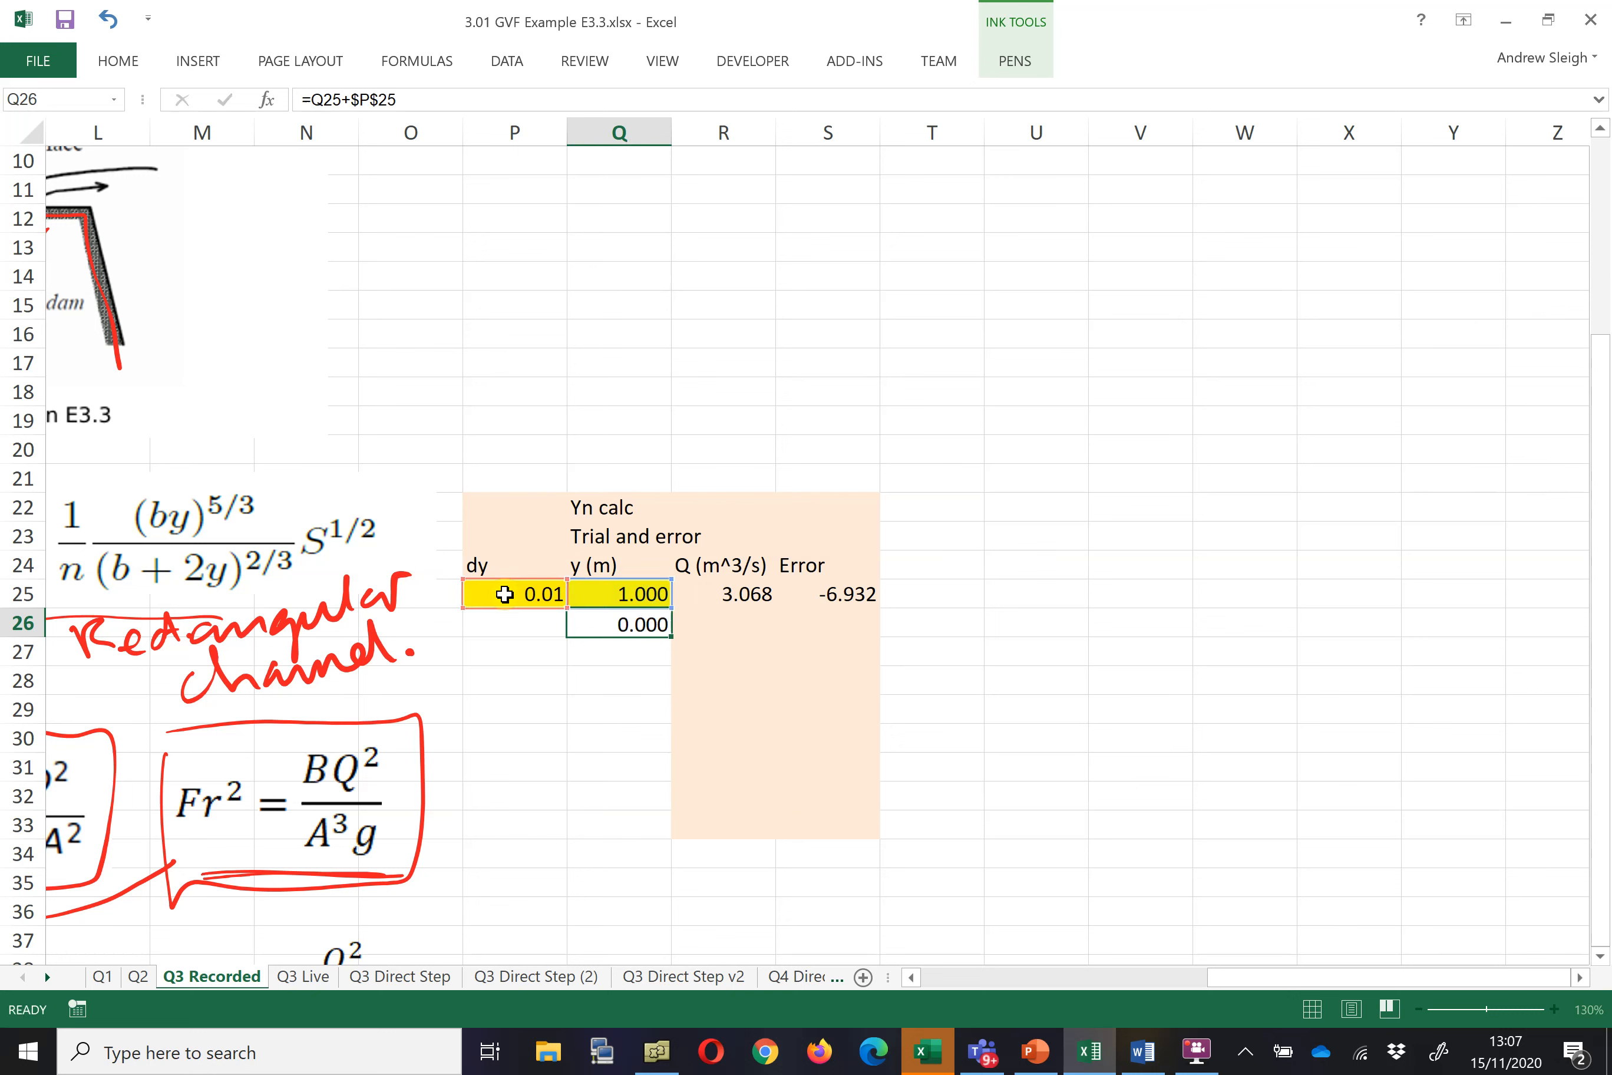
- Copy the Q and Error formulas down to row 26, then fill Q26:S26 down to row 33
drag(749, 592, 877, 629)
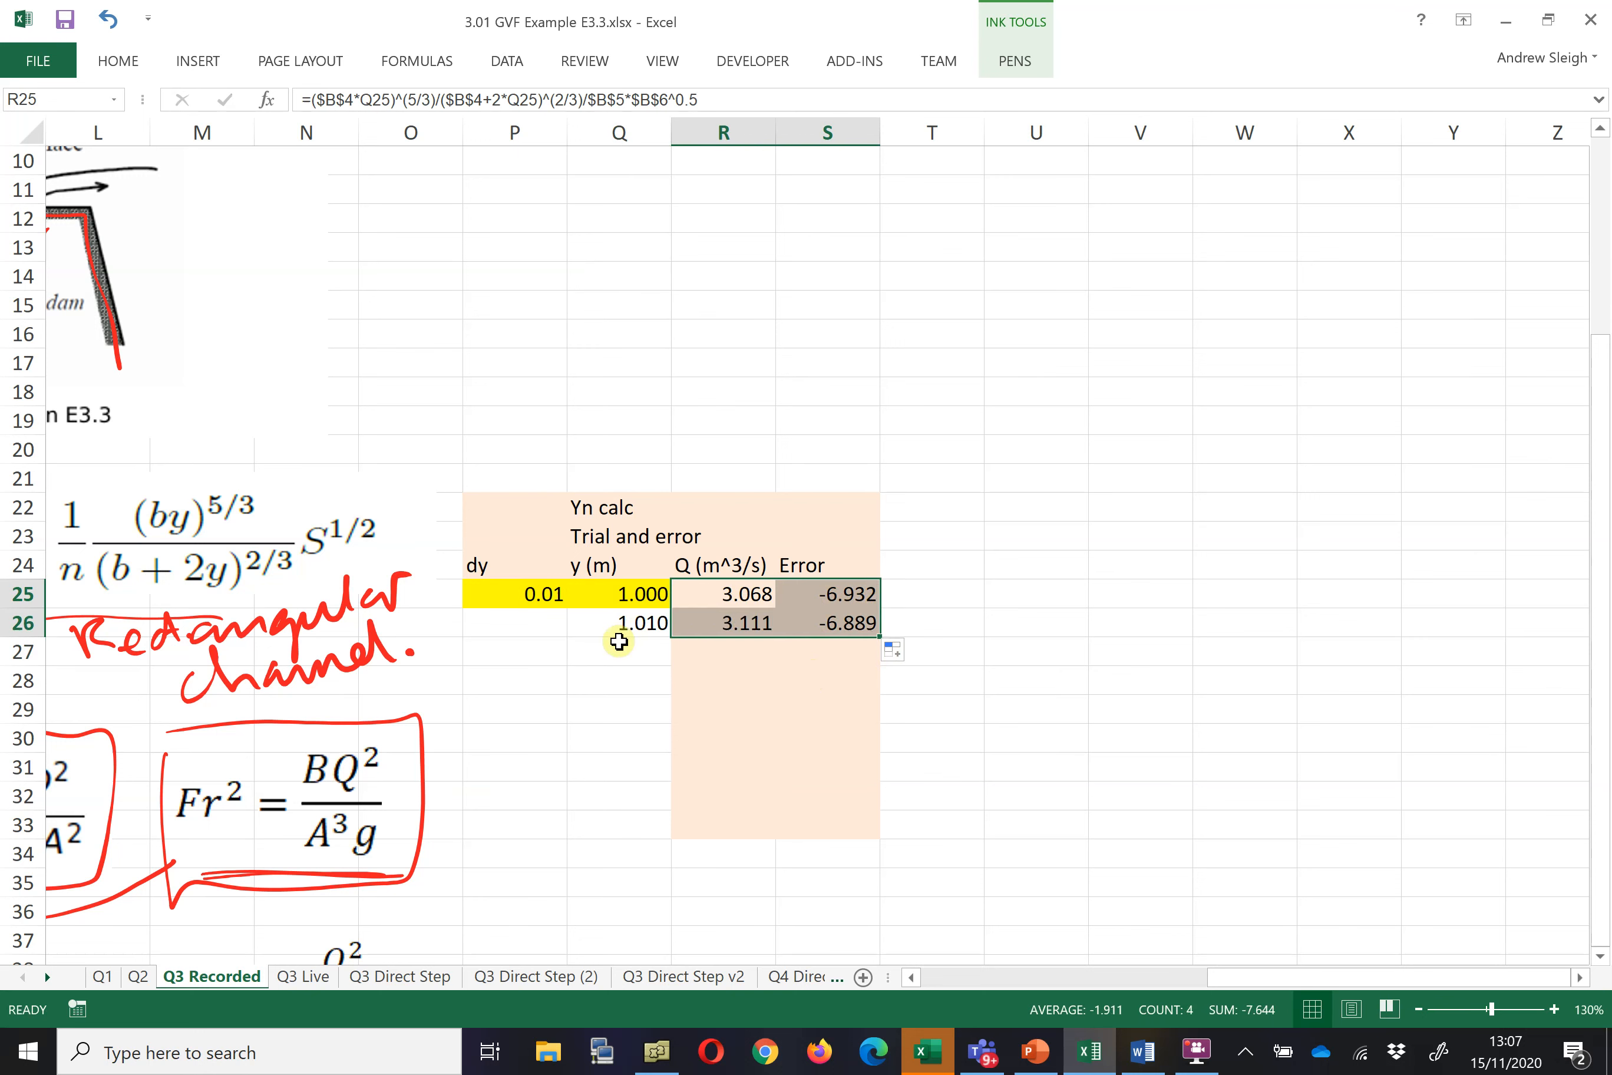
click(619, 679)
drag(620, 622, 888, 835)
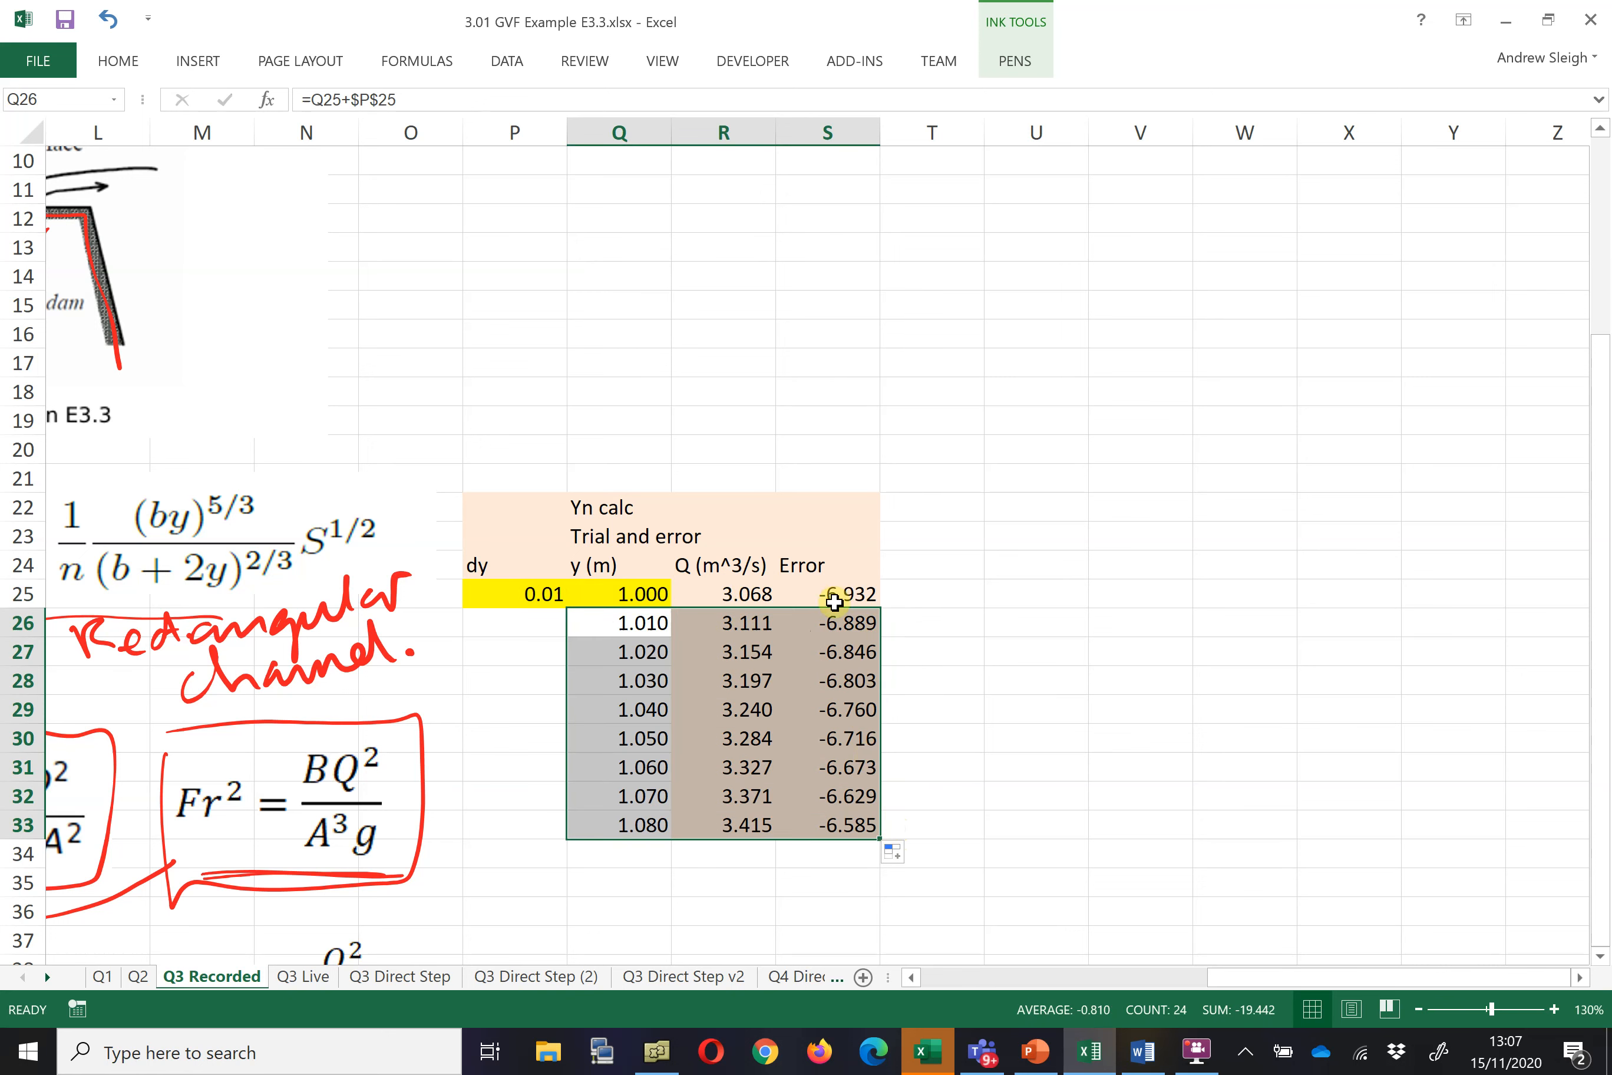
- Set the dy increment of the Yn trial table in P25 to 0.1
click(539, 594)
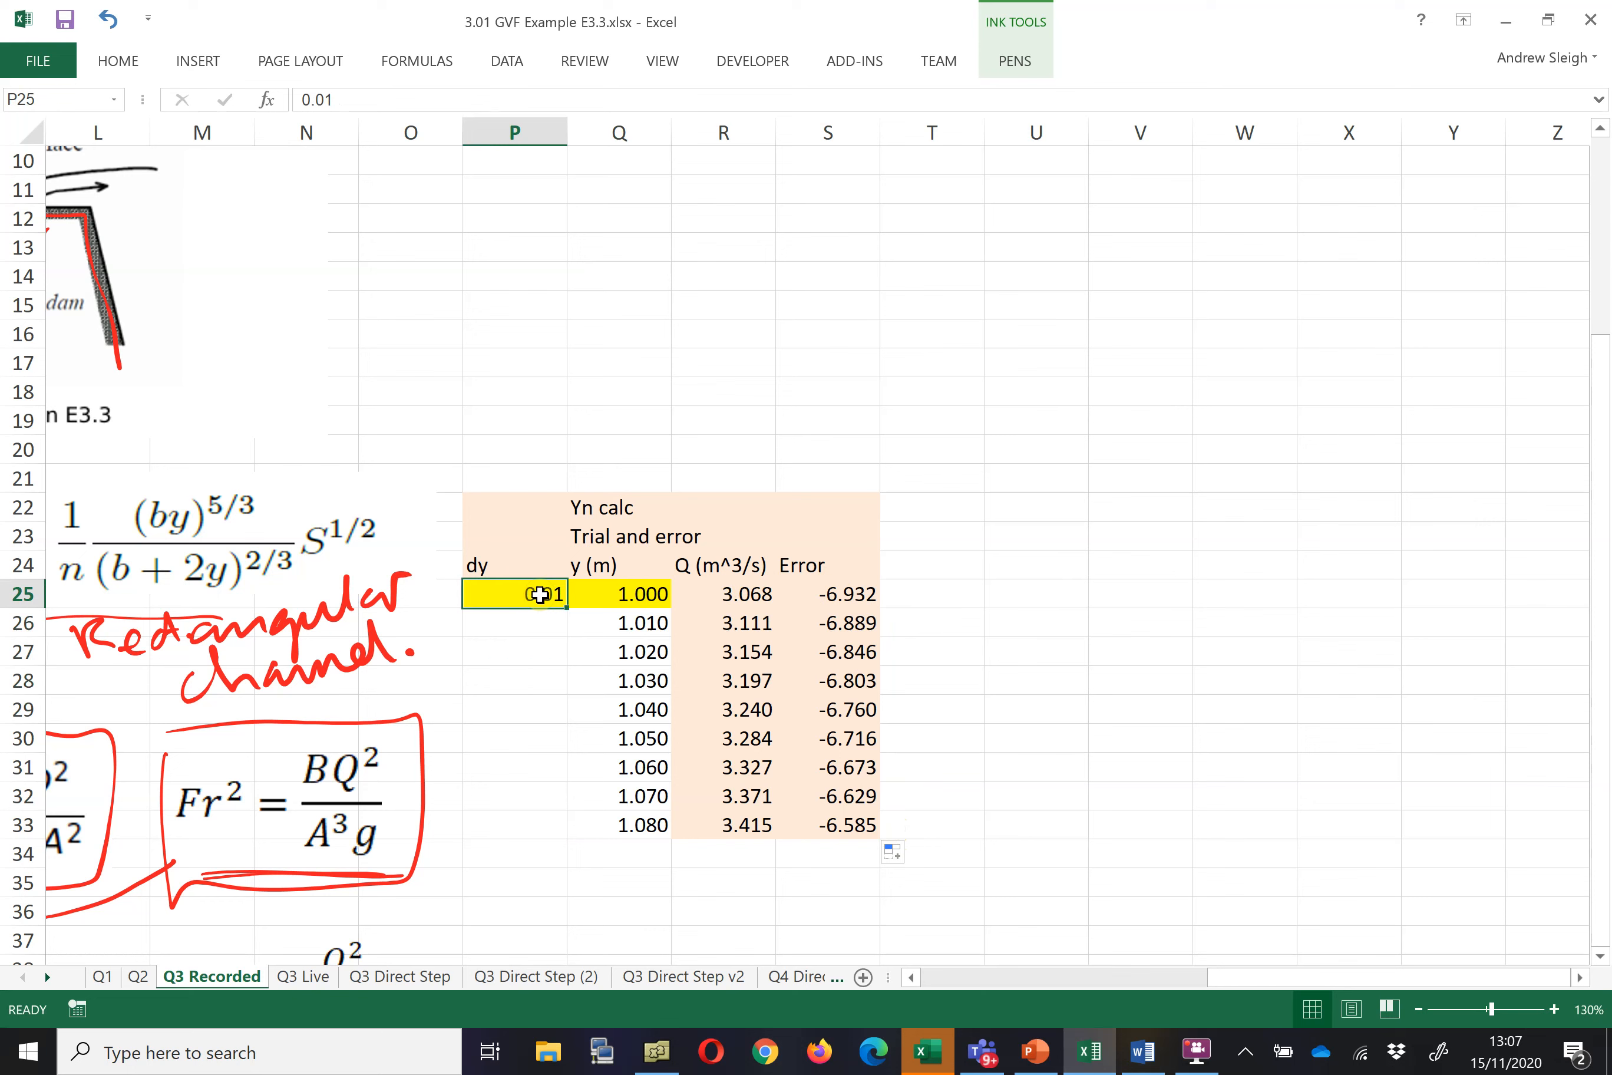
text(0.1)
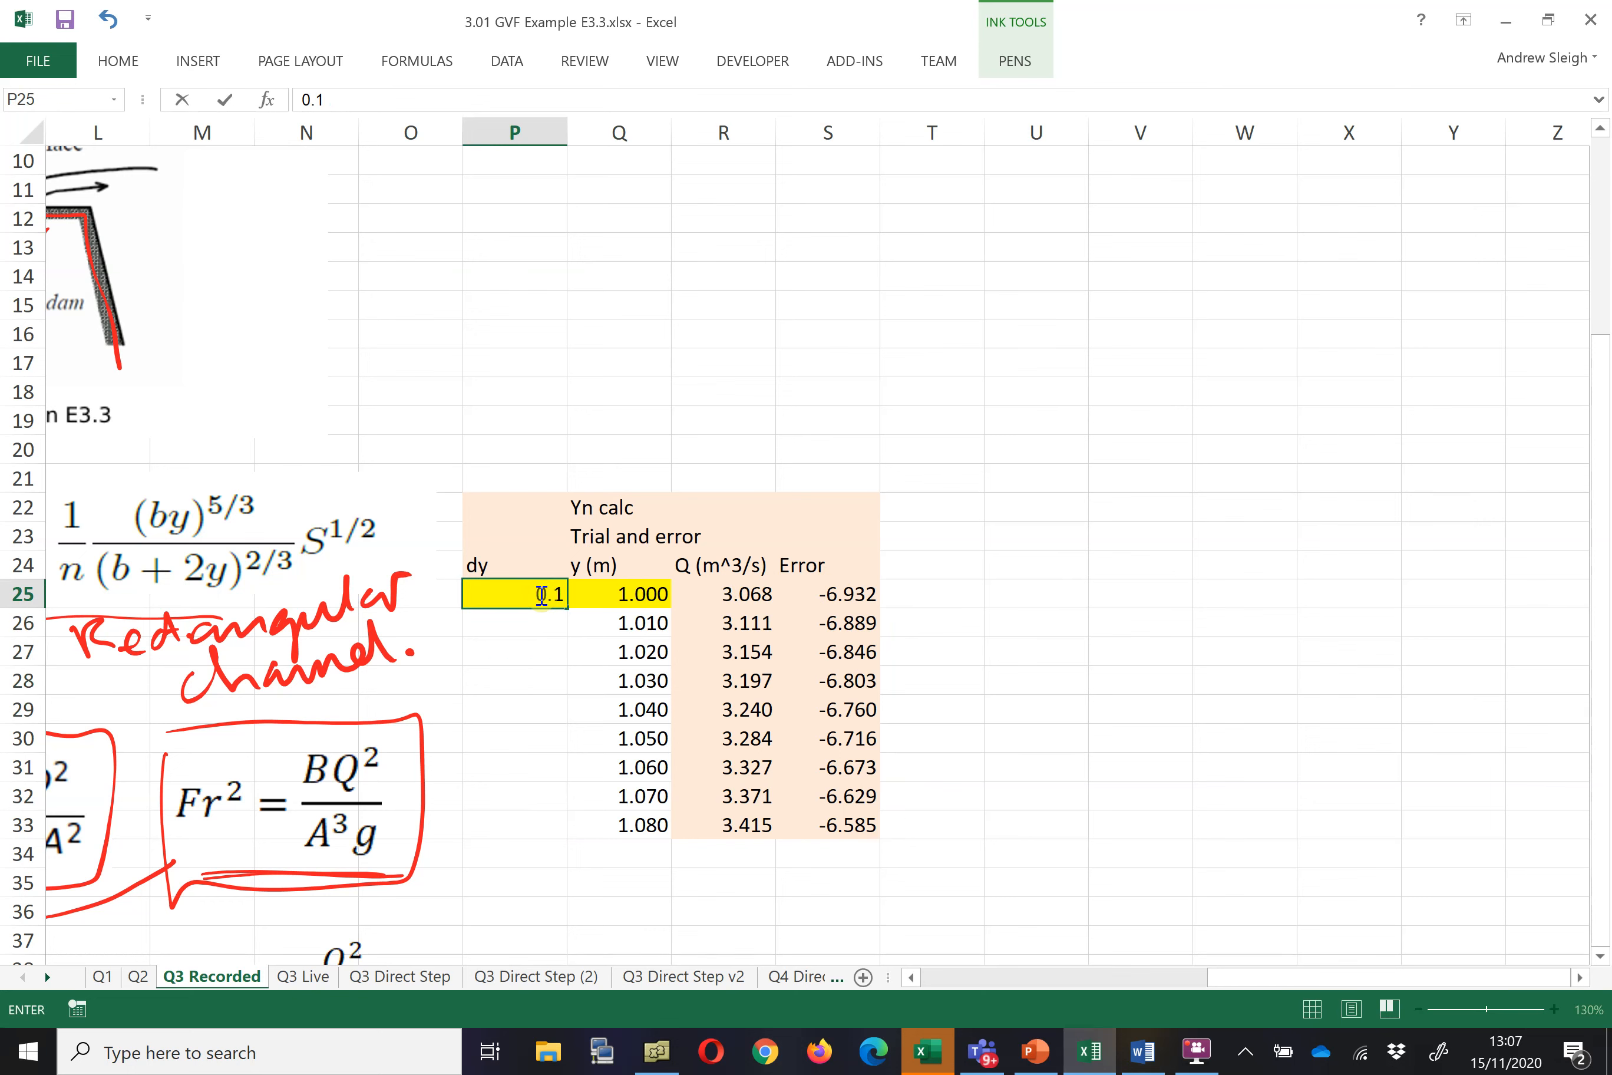
key(Return)
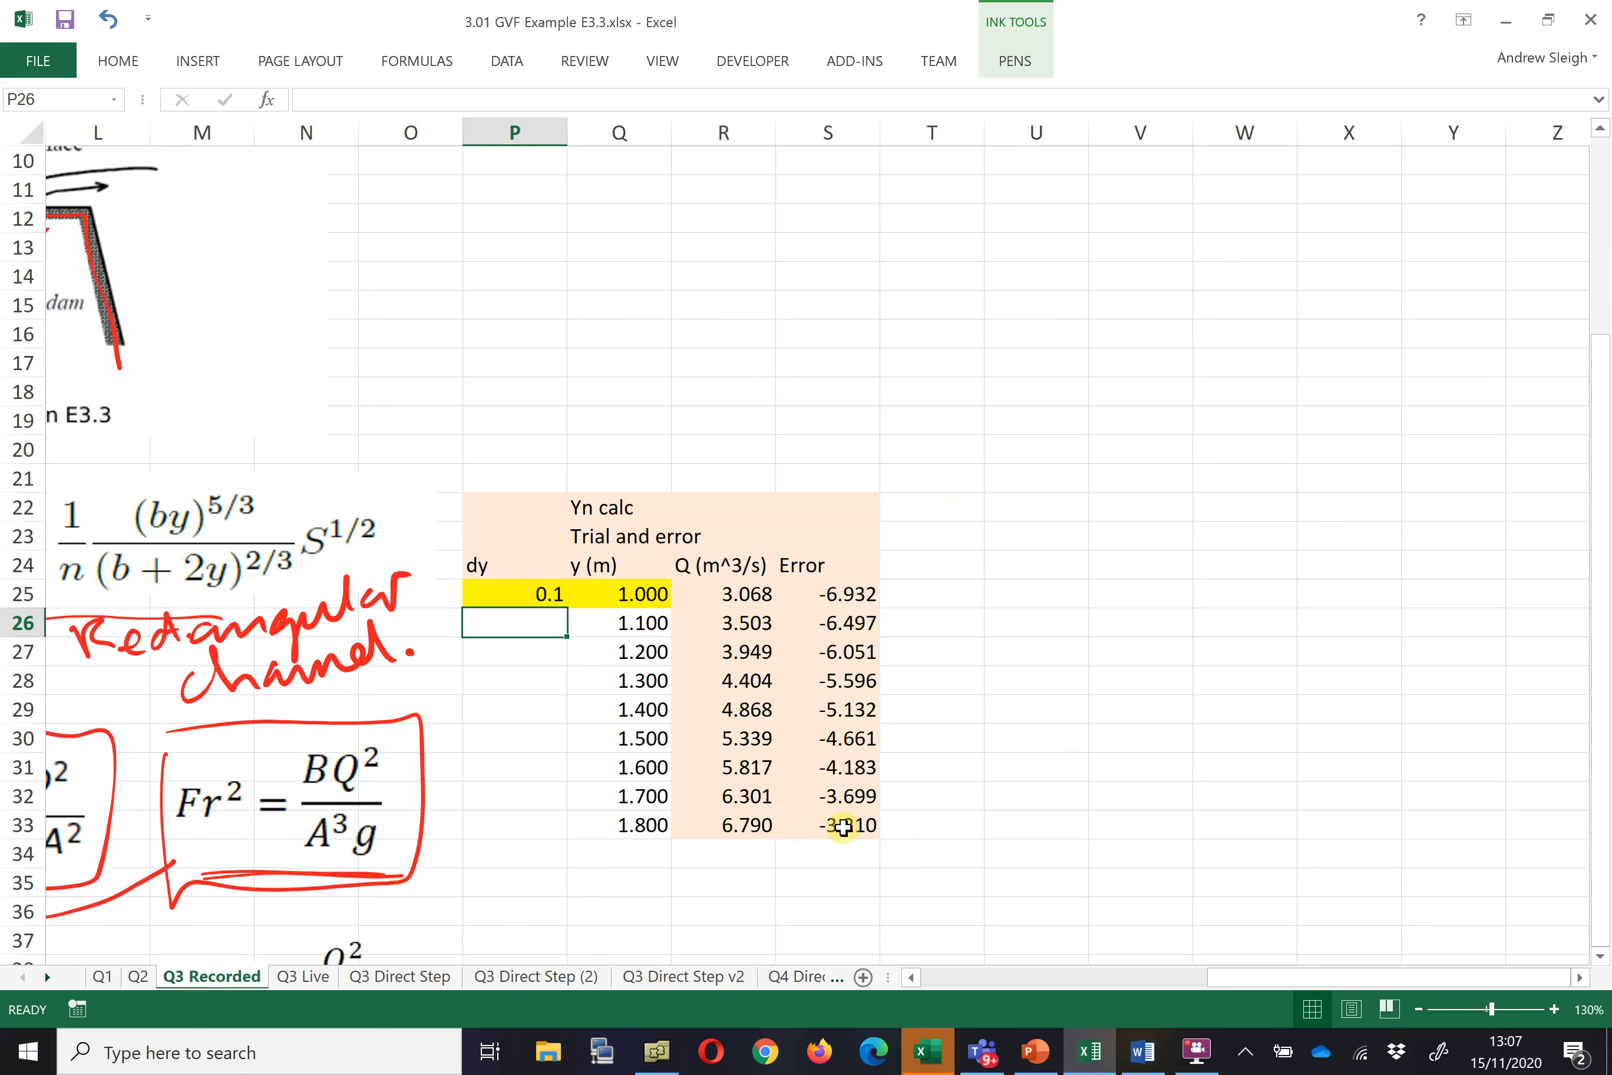
click(541, 592)
double_click(541, 593)
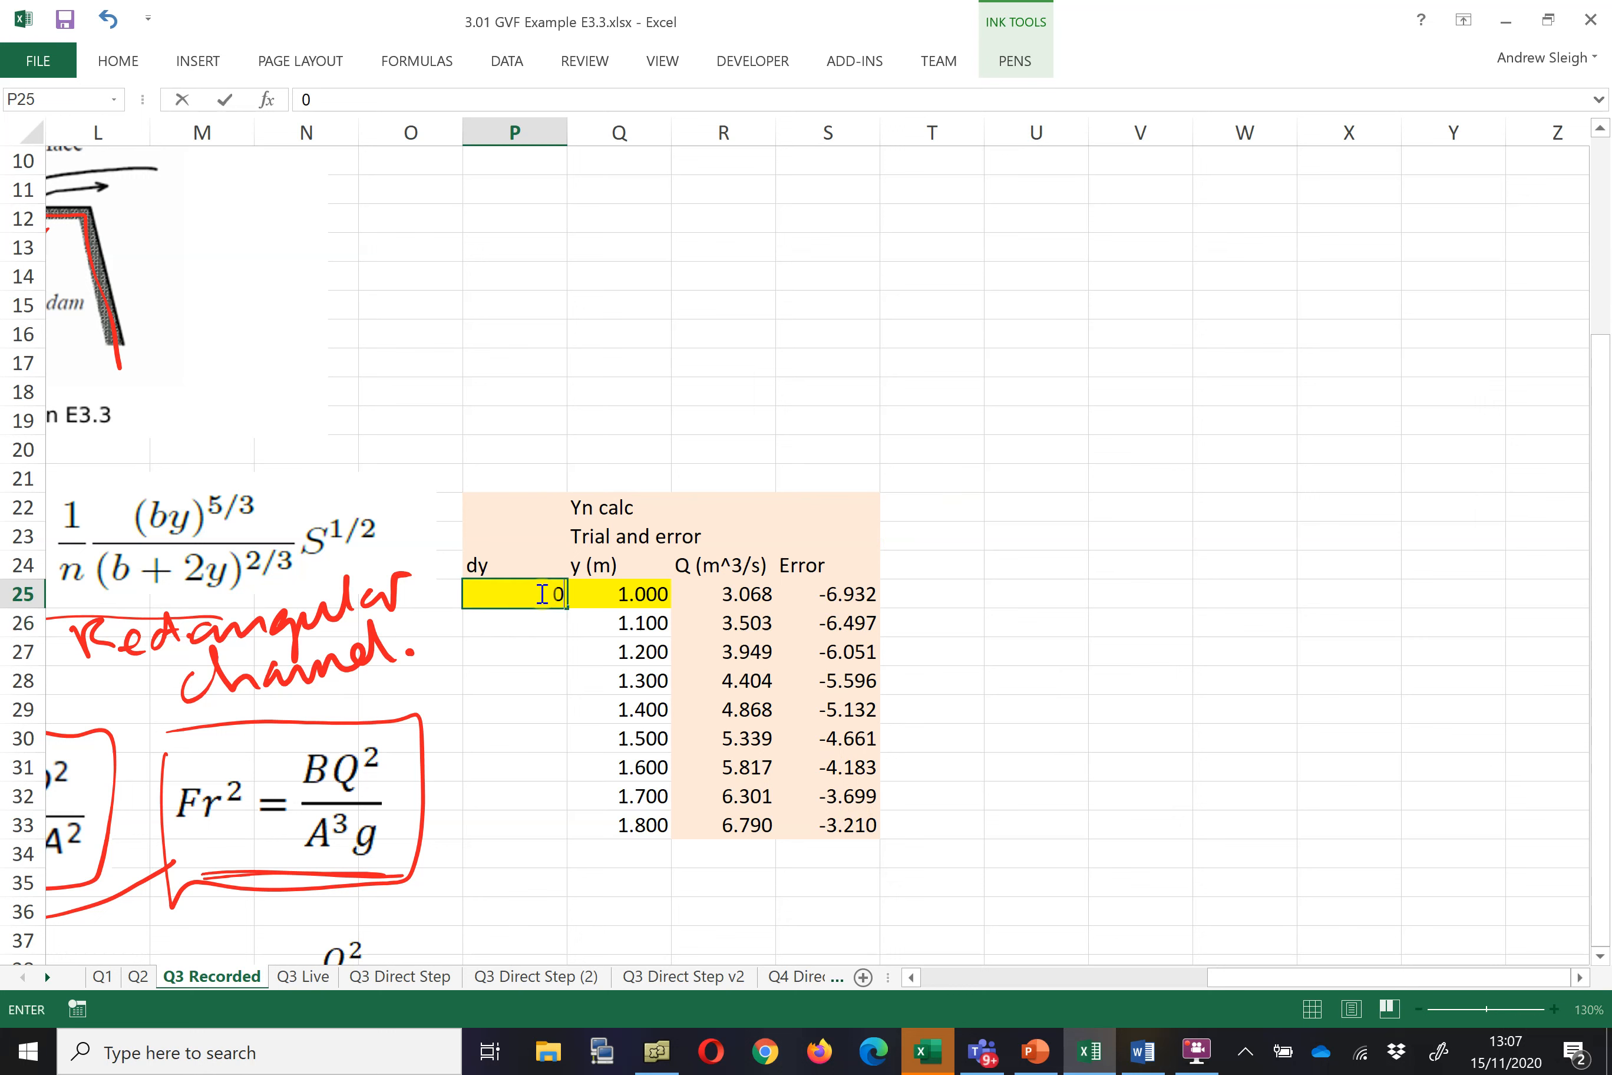
key(Return)
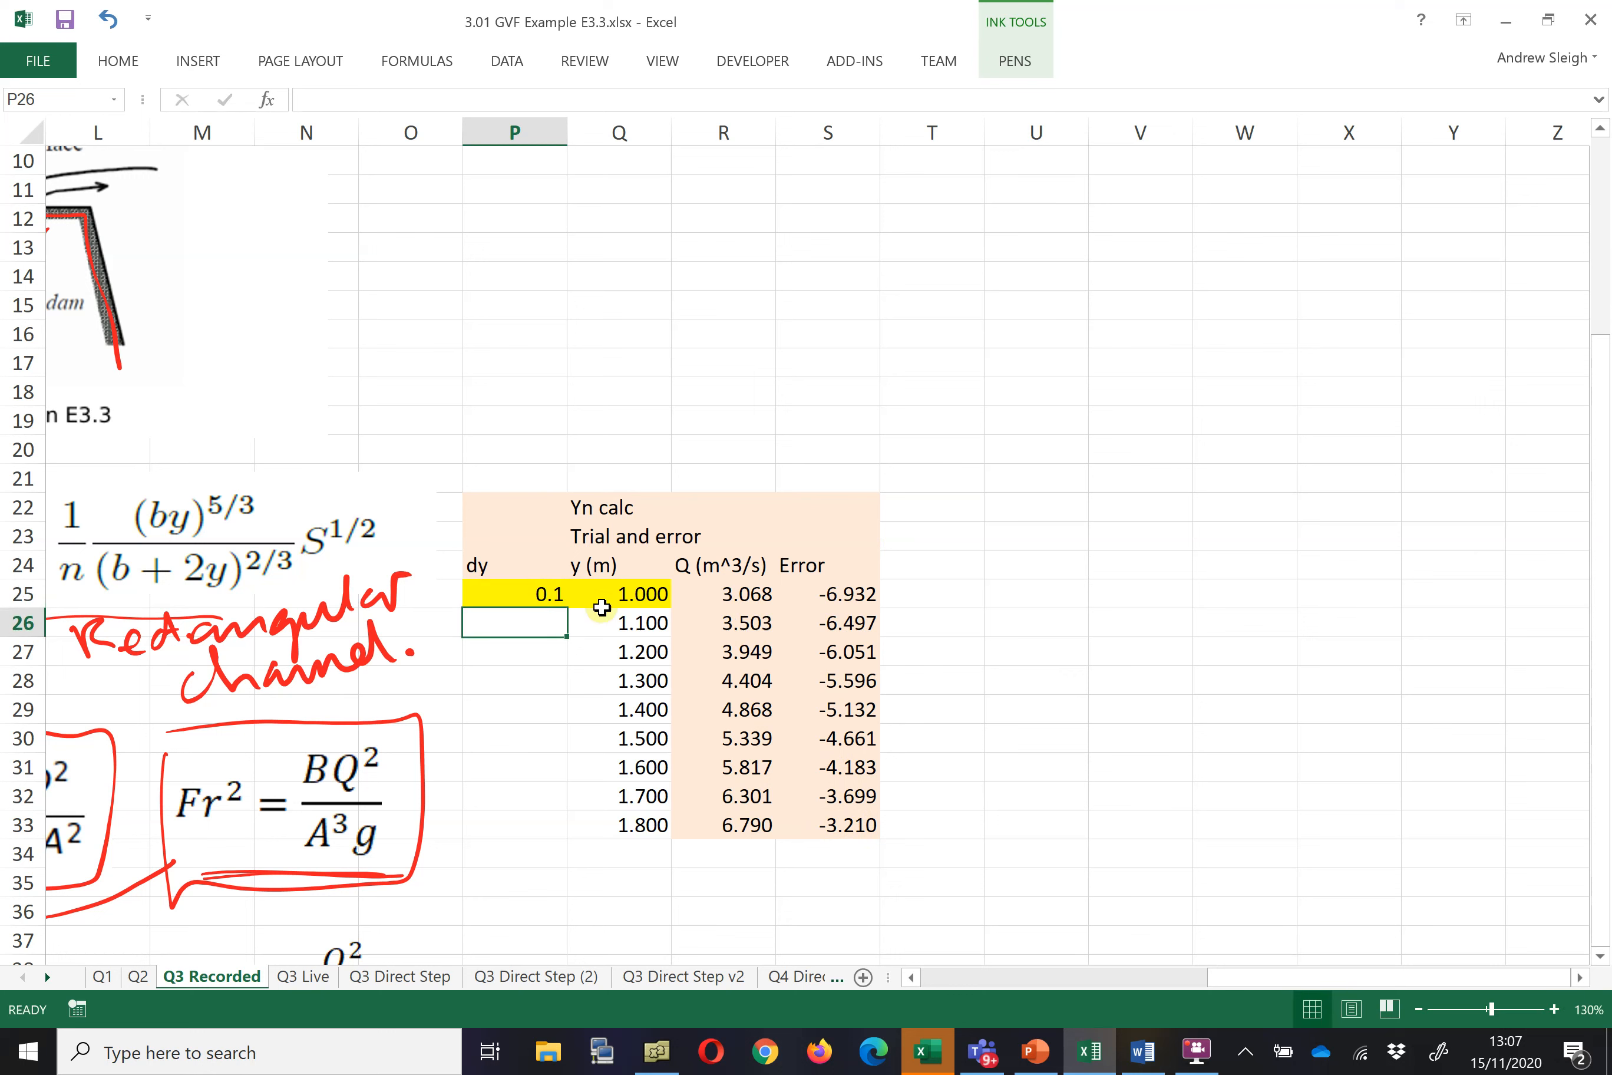
click(541, 592)
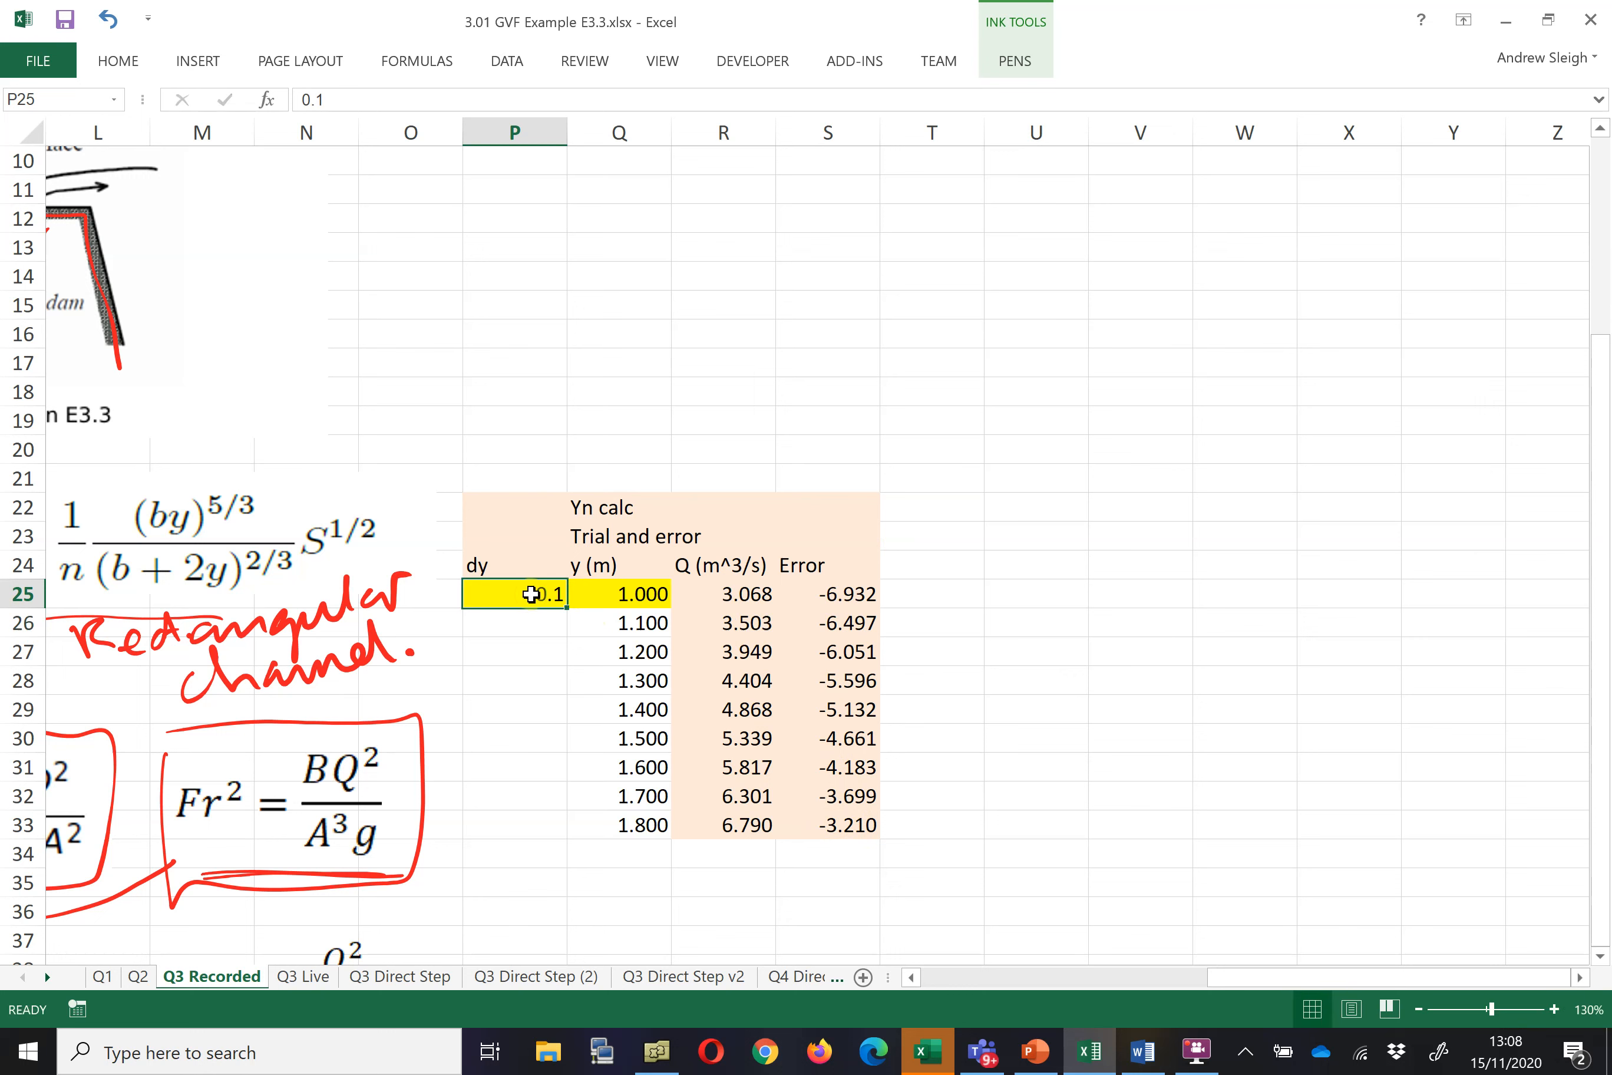
- Set the starting trial depth in Q25 to 2 and select the two rows where the error changes sign, Q29:S30
click(648, 591)
text(2)
key(Return)
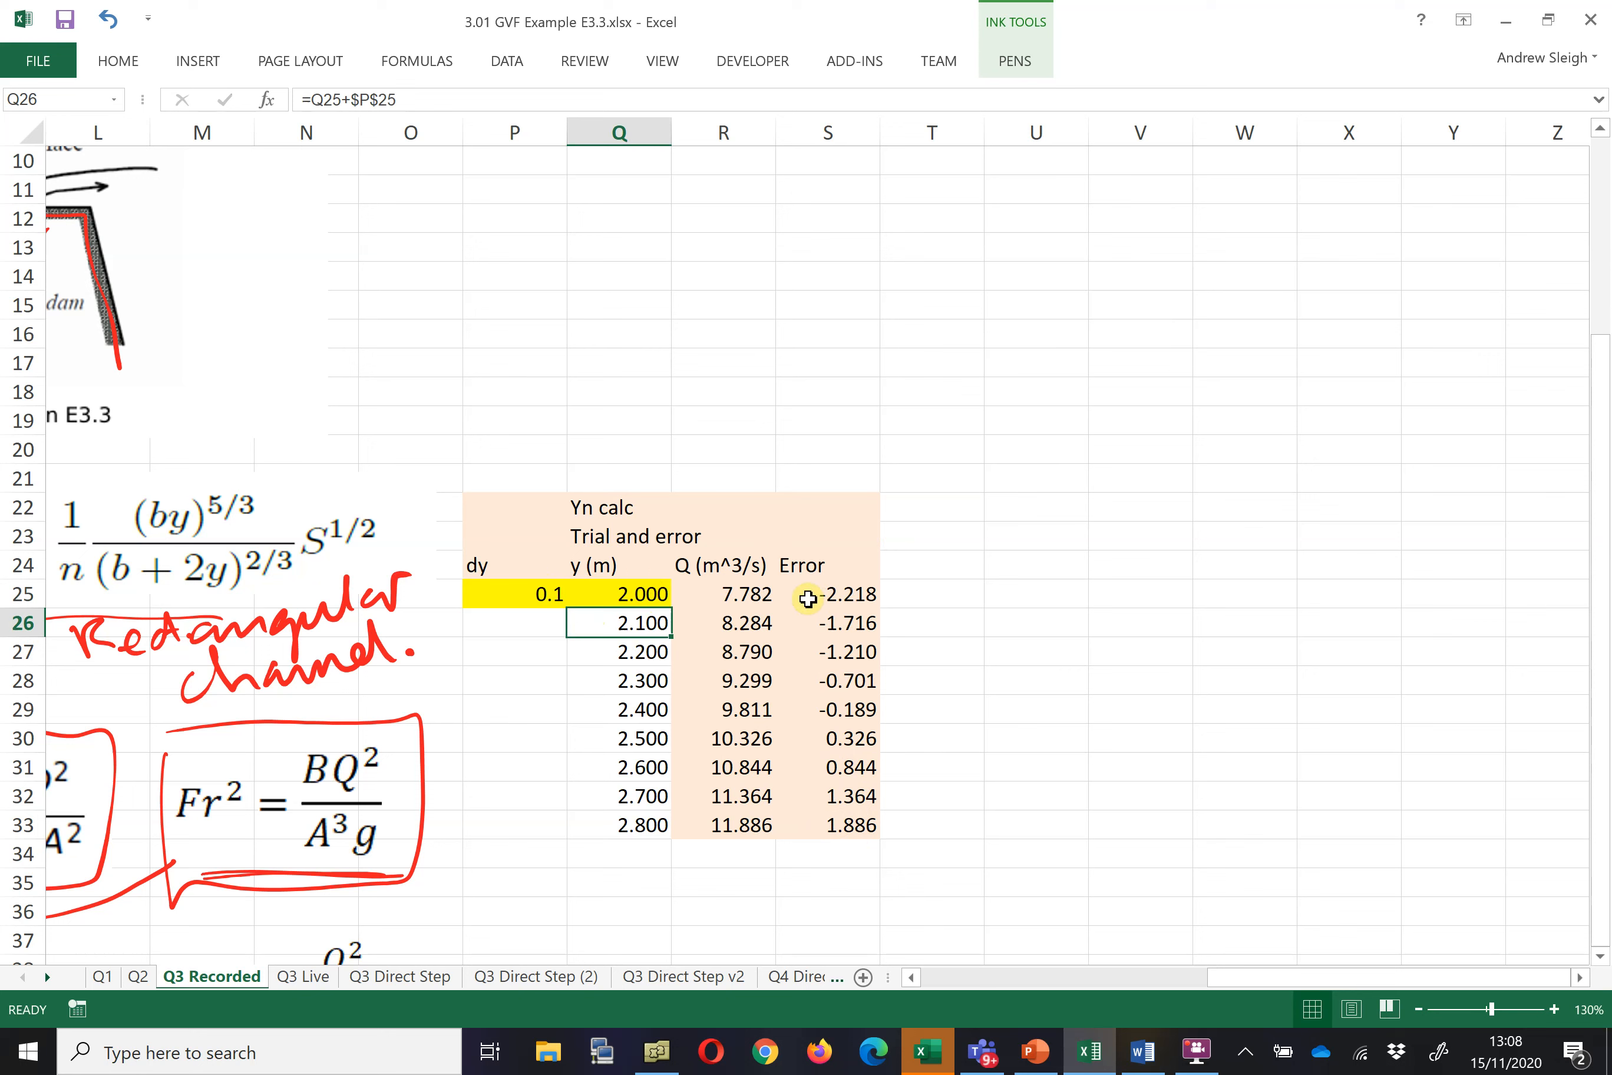
click(863, 716)
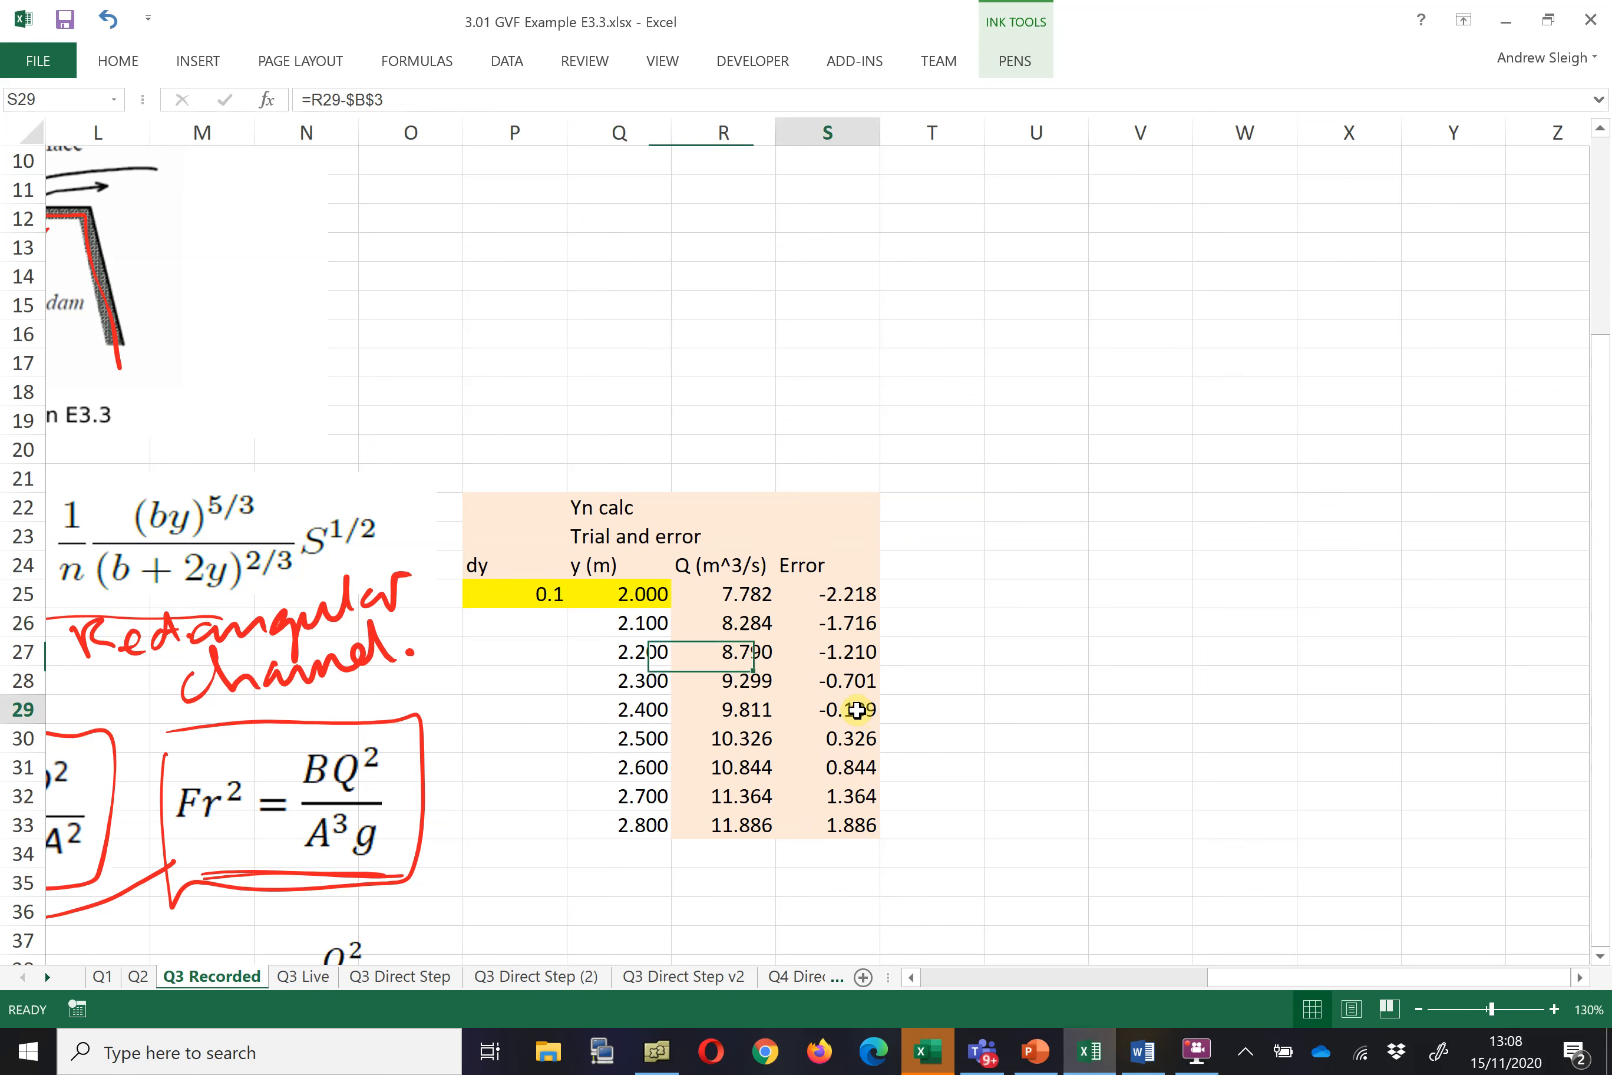
drag(637, 714, 828, 736)
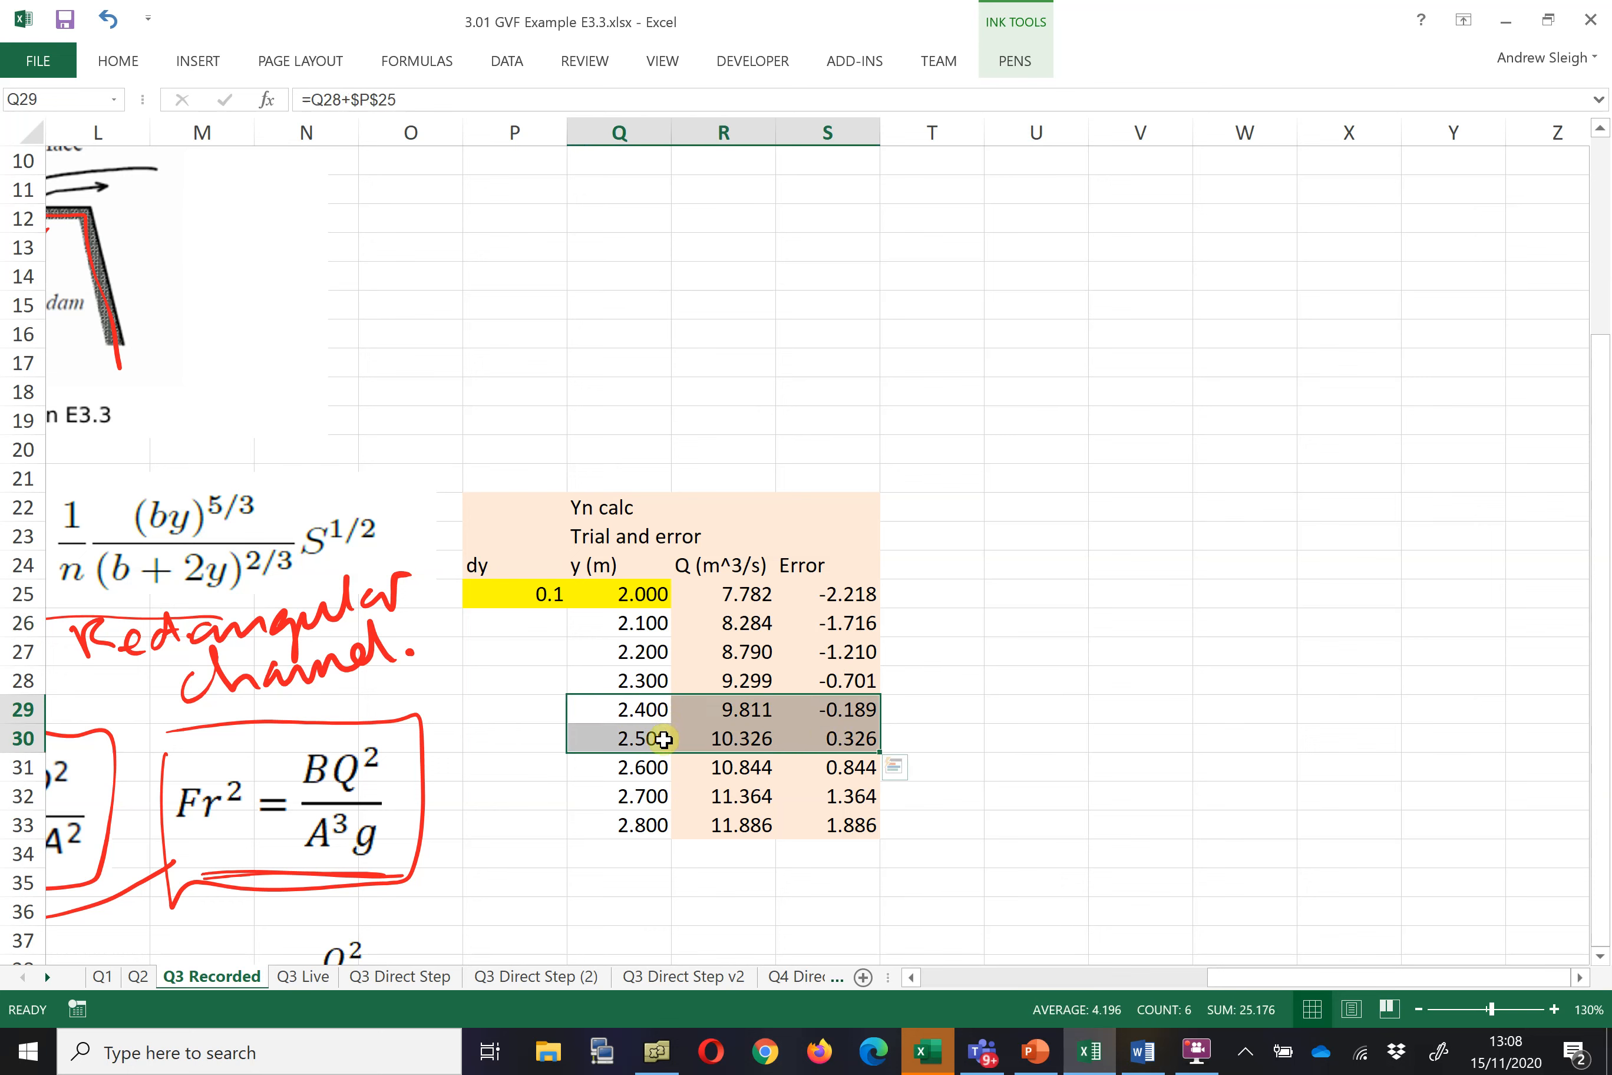
- Refine the trial with a starting depth of 2.4 in Q25 and dy of 0.01, selecting the sign-change rows Q28:S29
click(625, 599)
text(2.4)
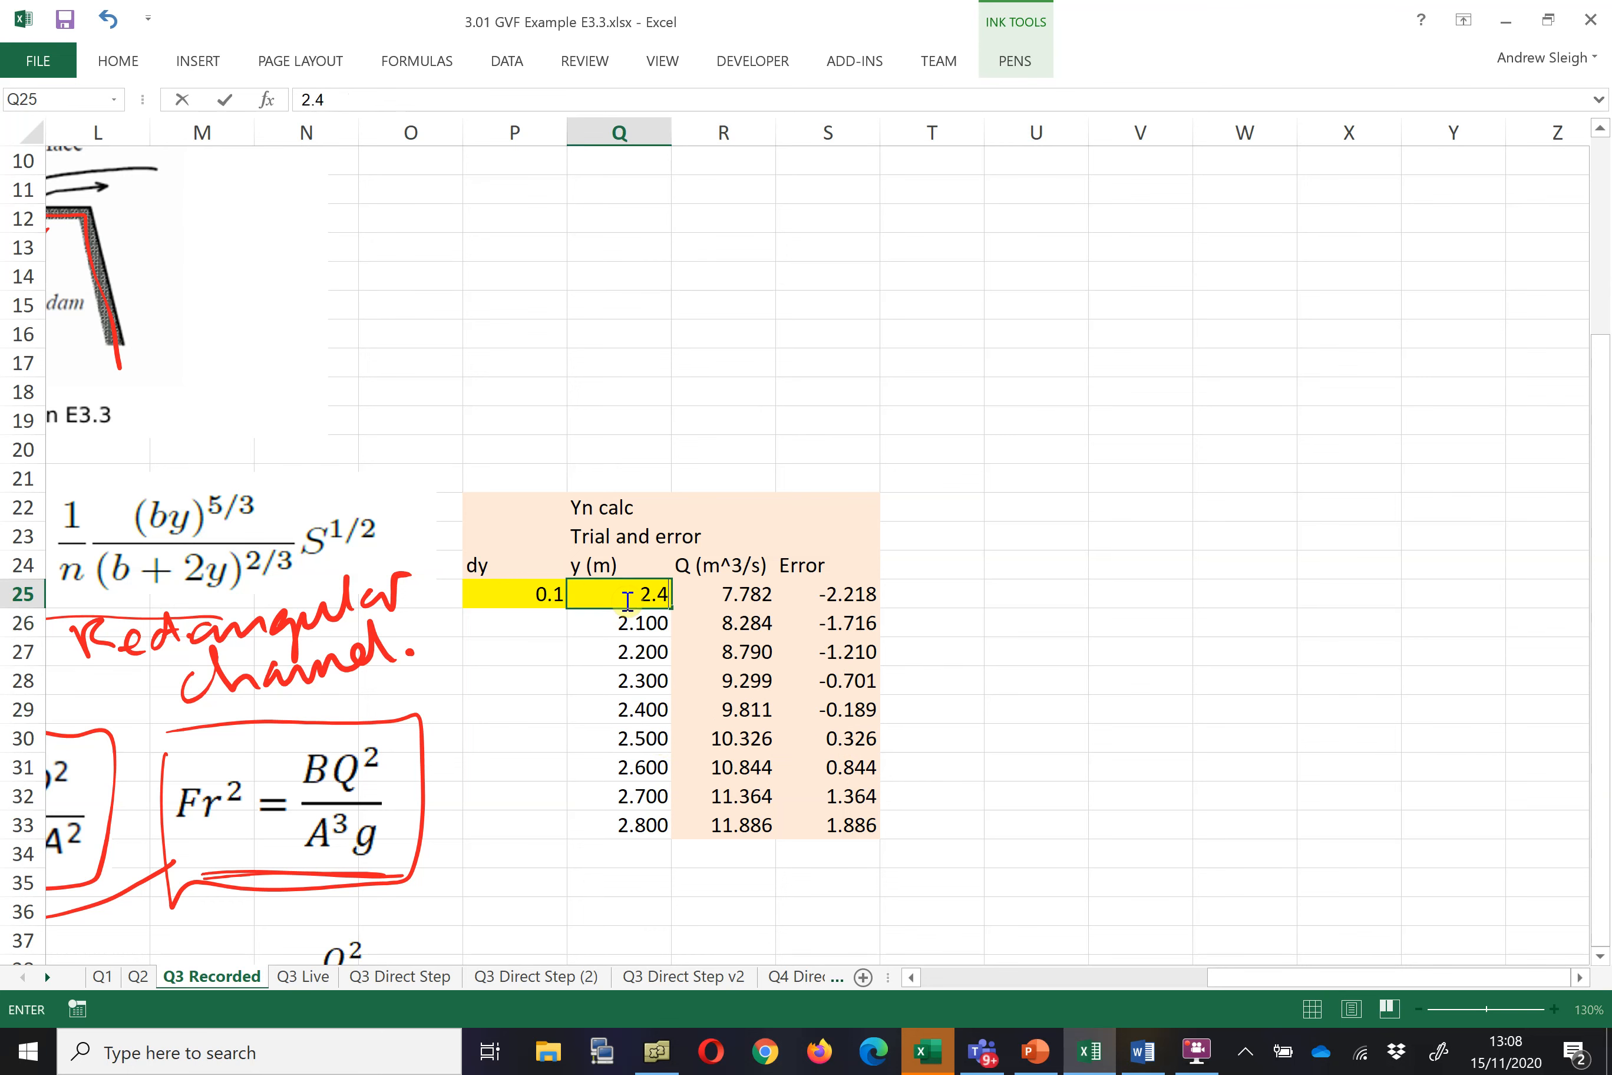
key(Return)
click(626, 599)
key(Left)
key(Up)
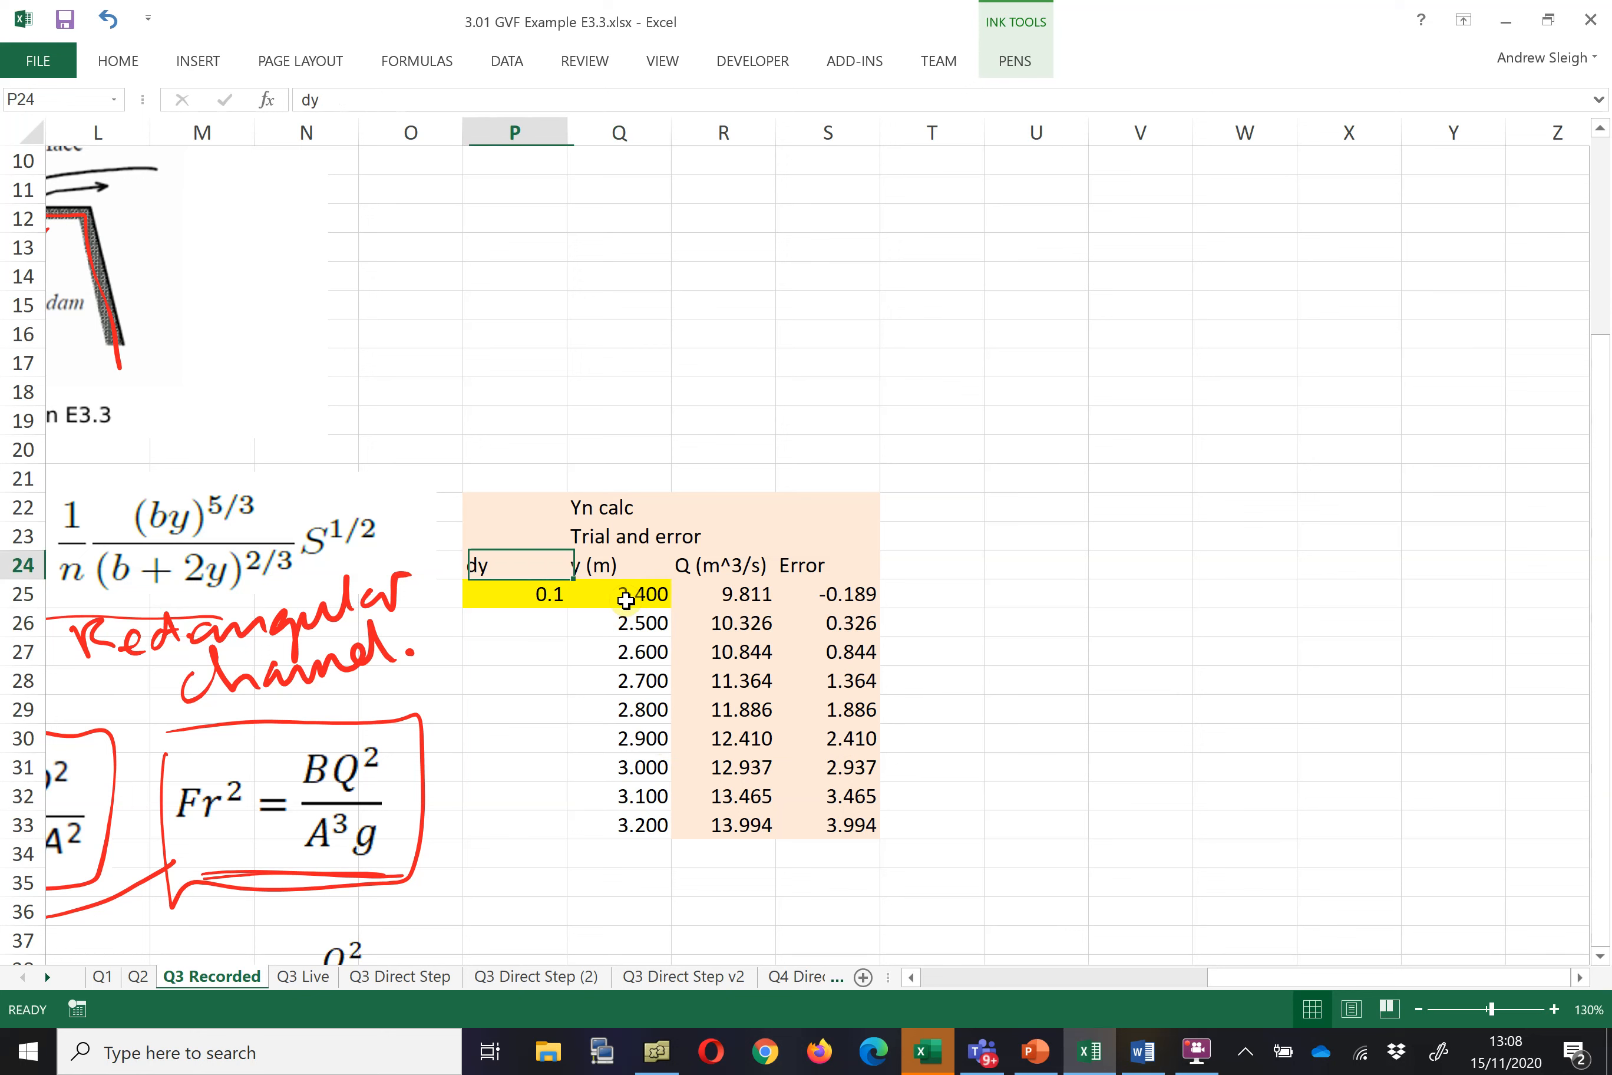
key(Down)
text(0.01)
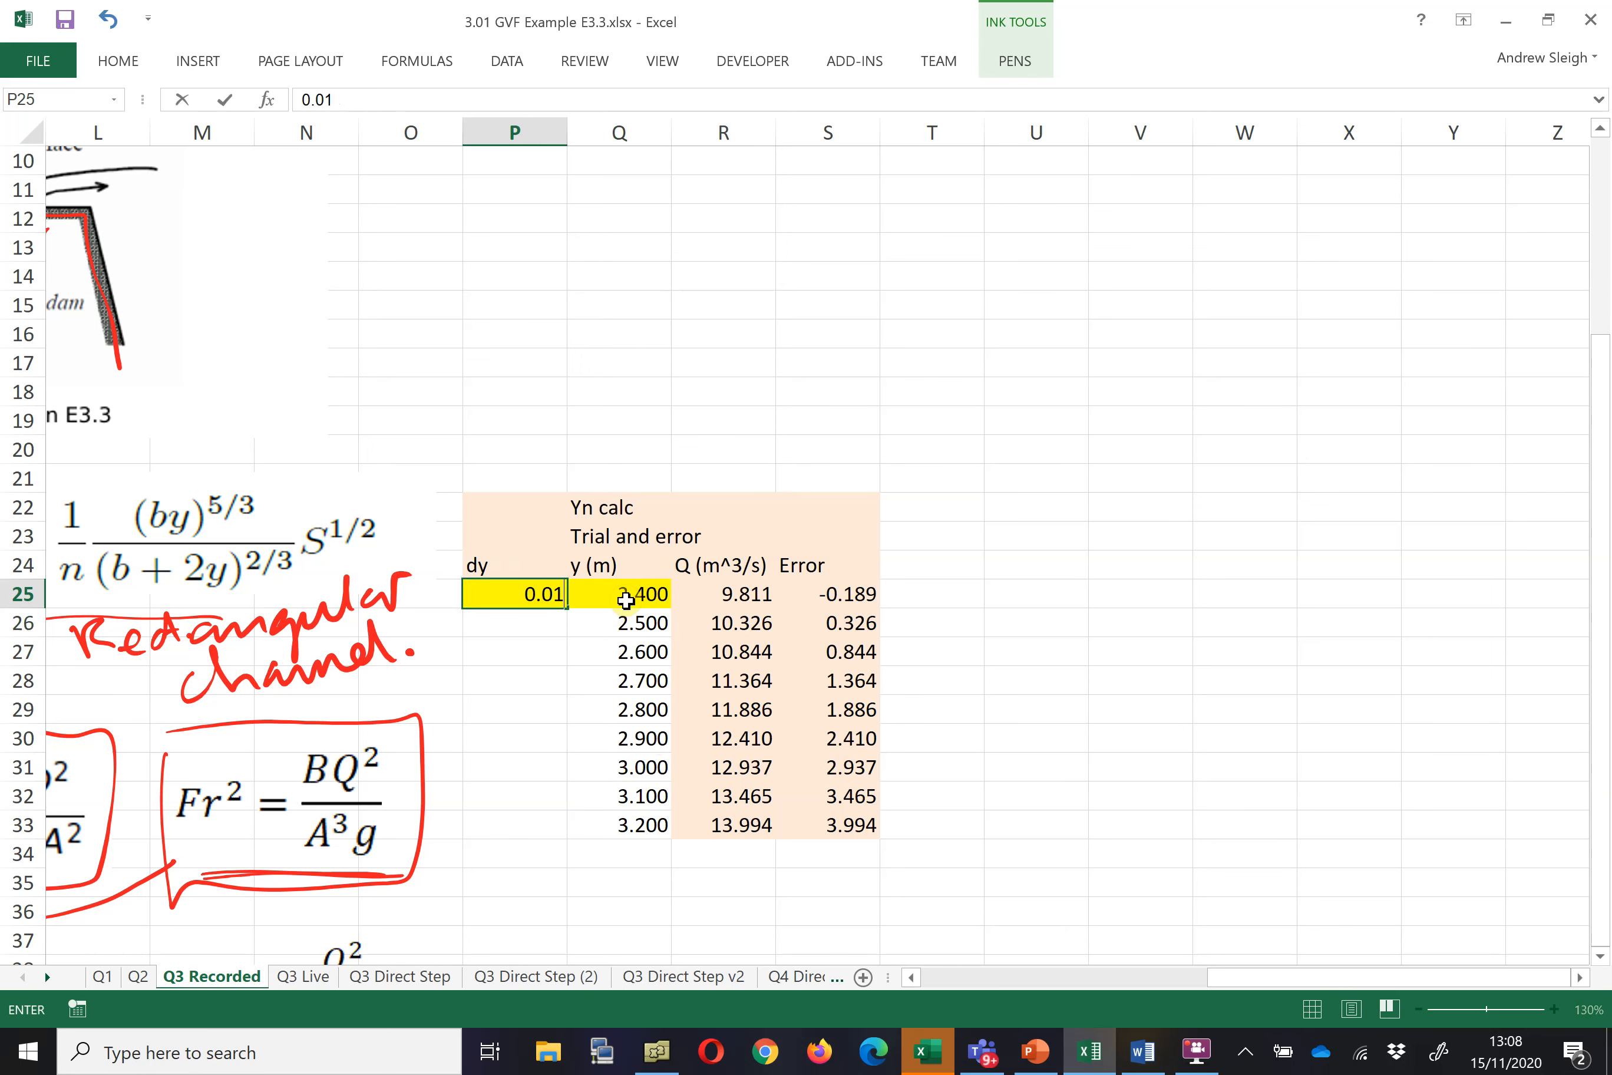
key(Return)
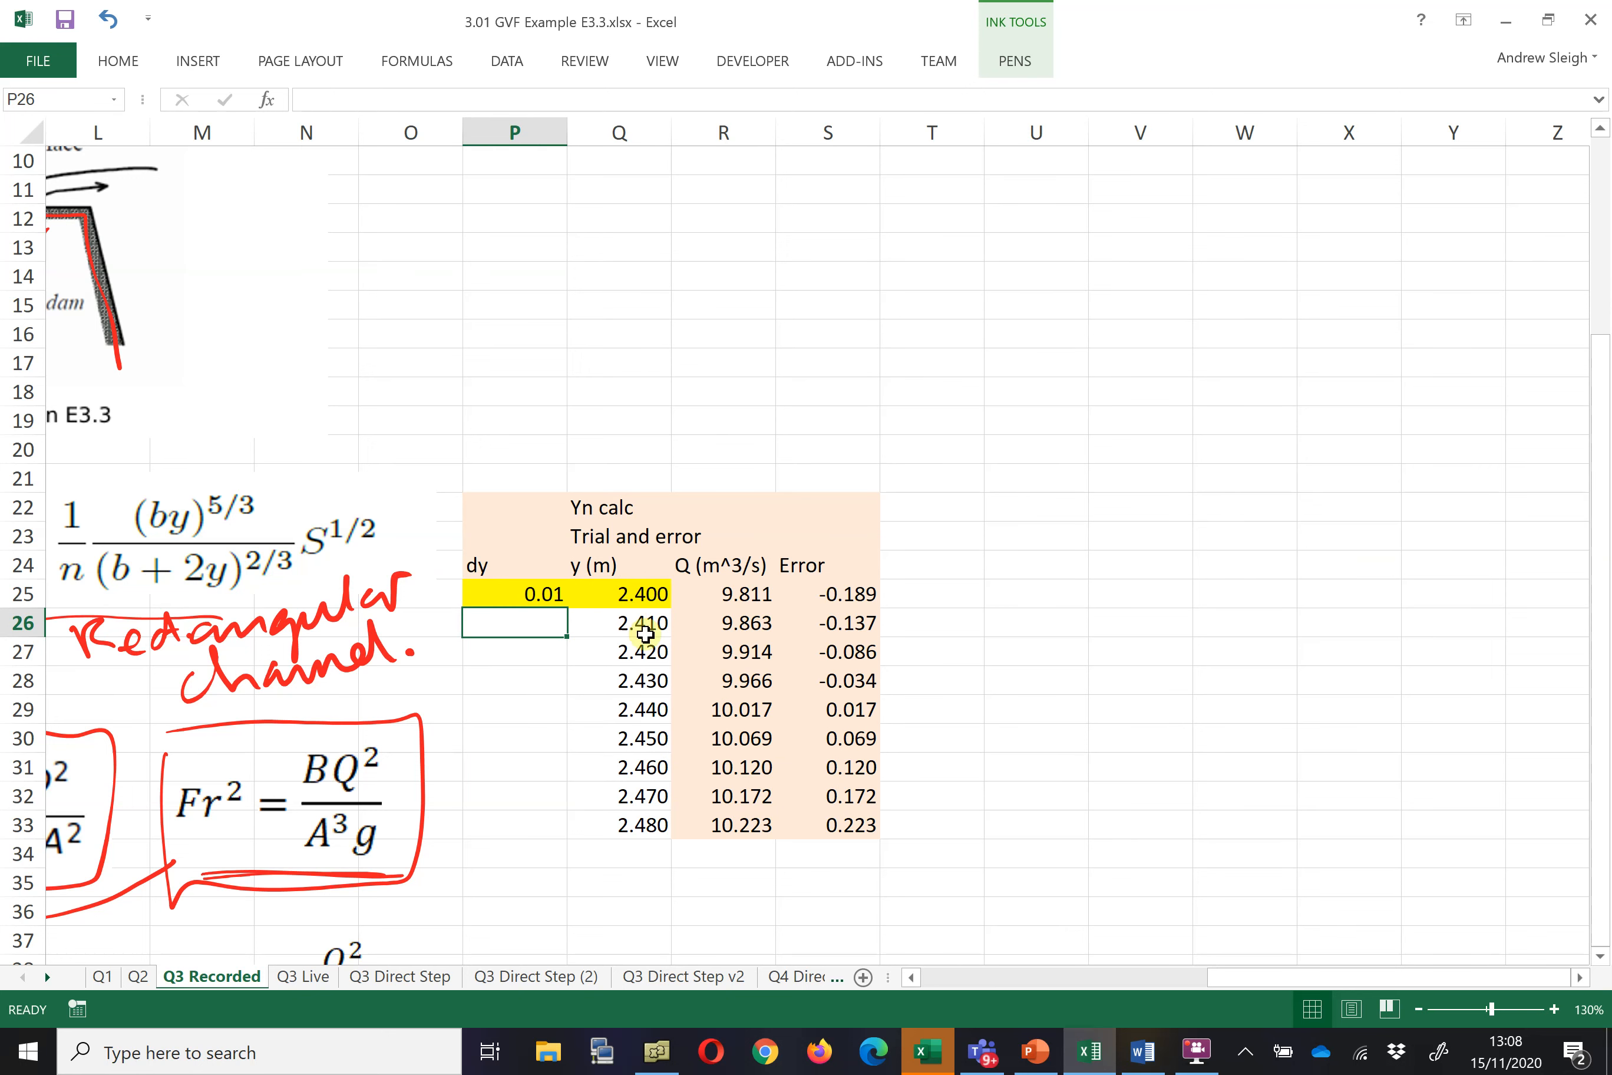
drag(642, 679, 845, 703)
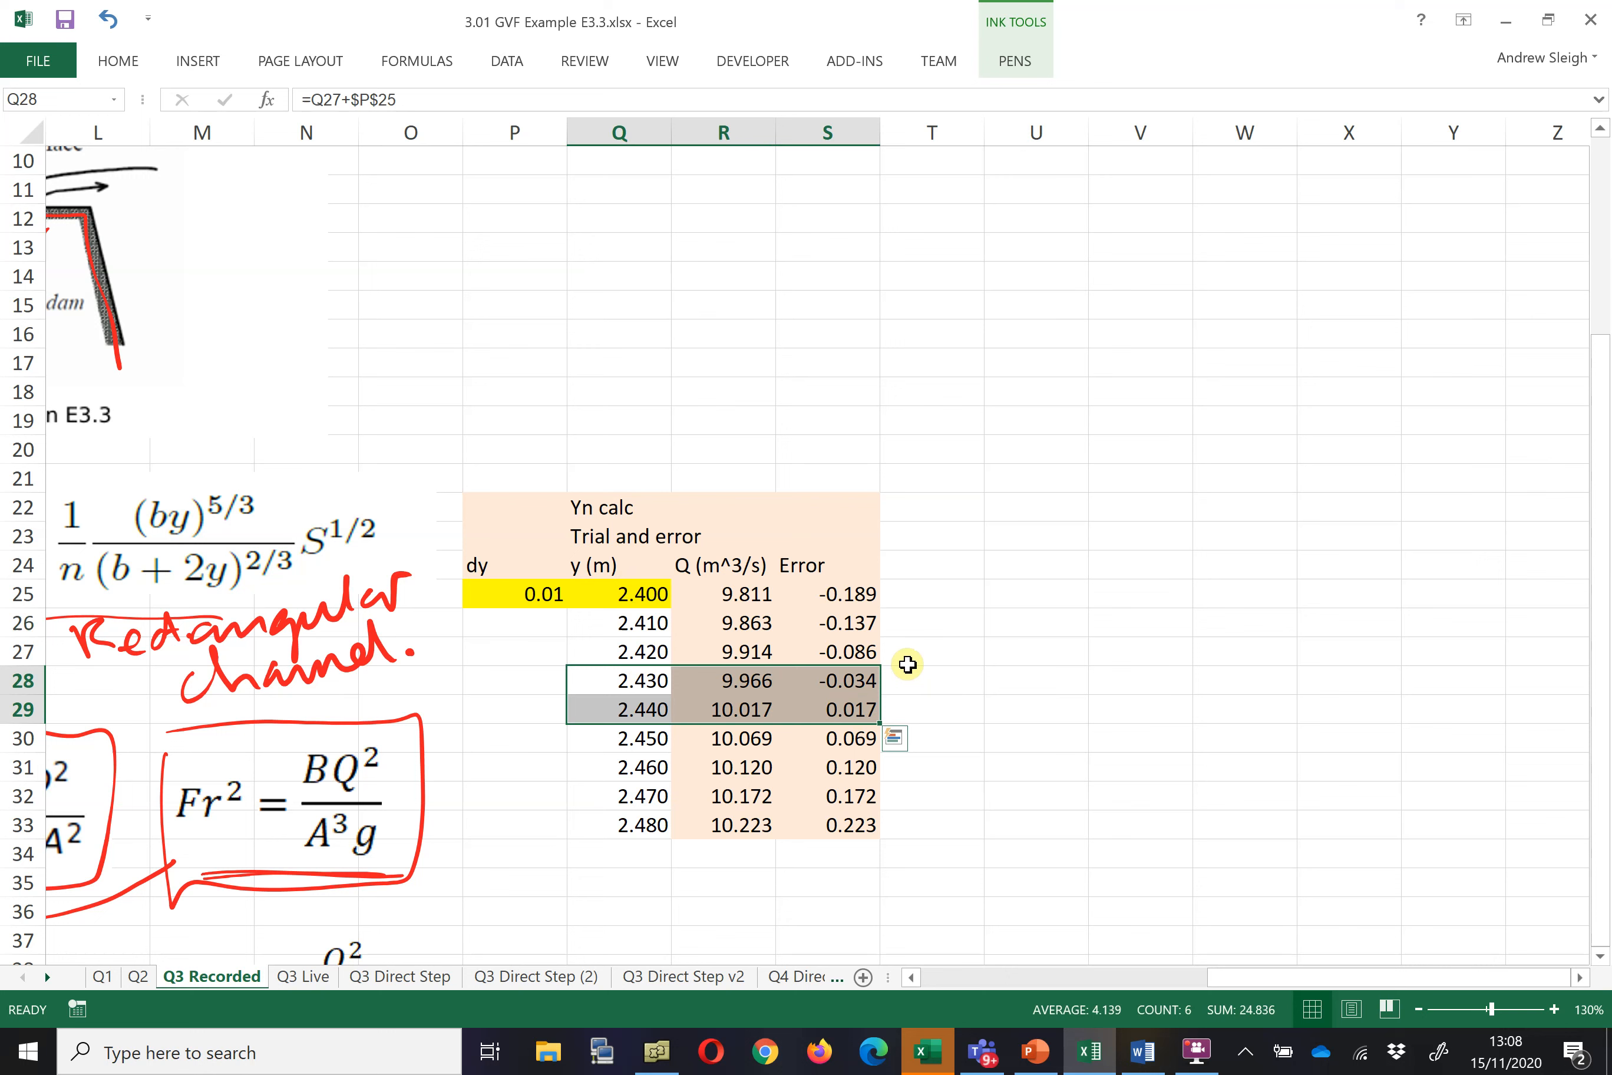
- Try a starting depth of 2.445 in Q25 between the refined trial depths
click(649, 594)
text(2)
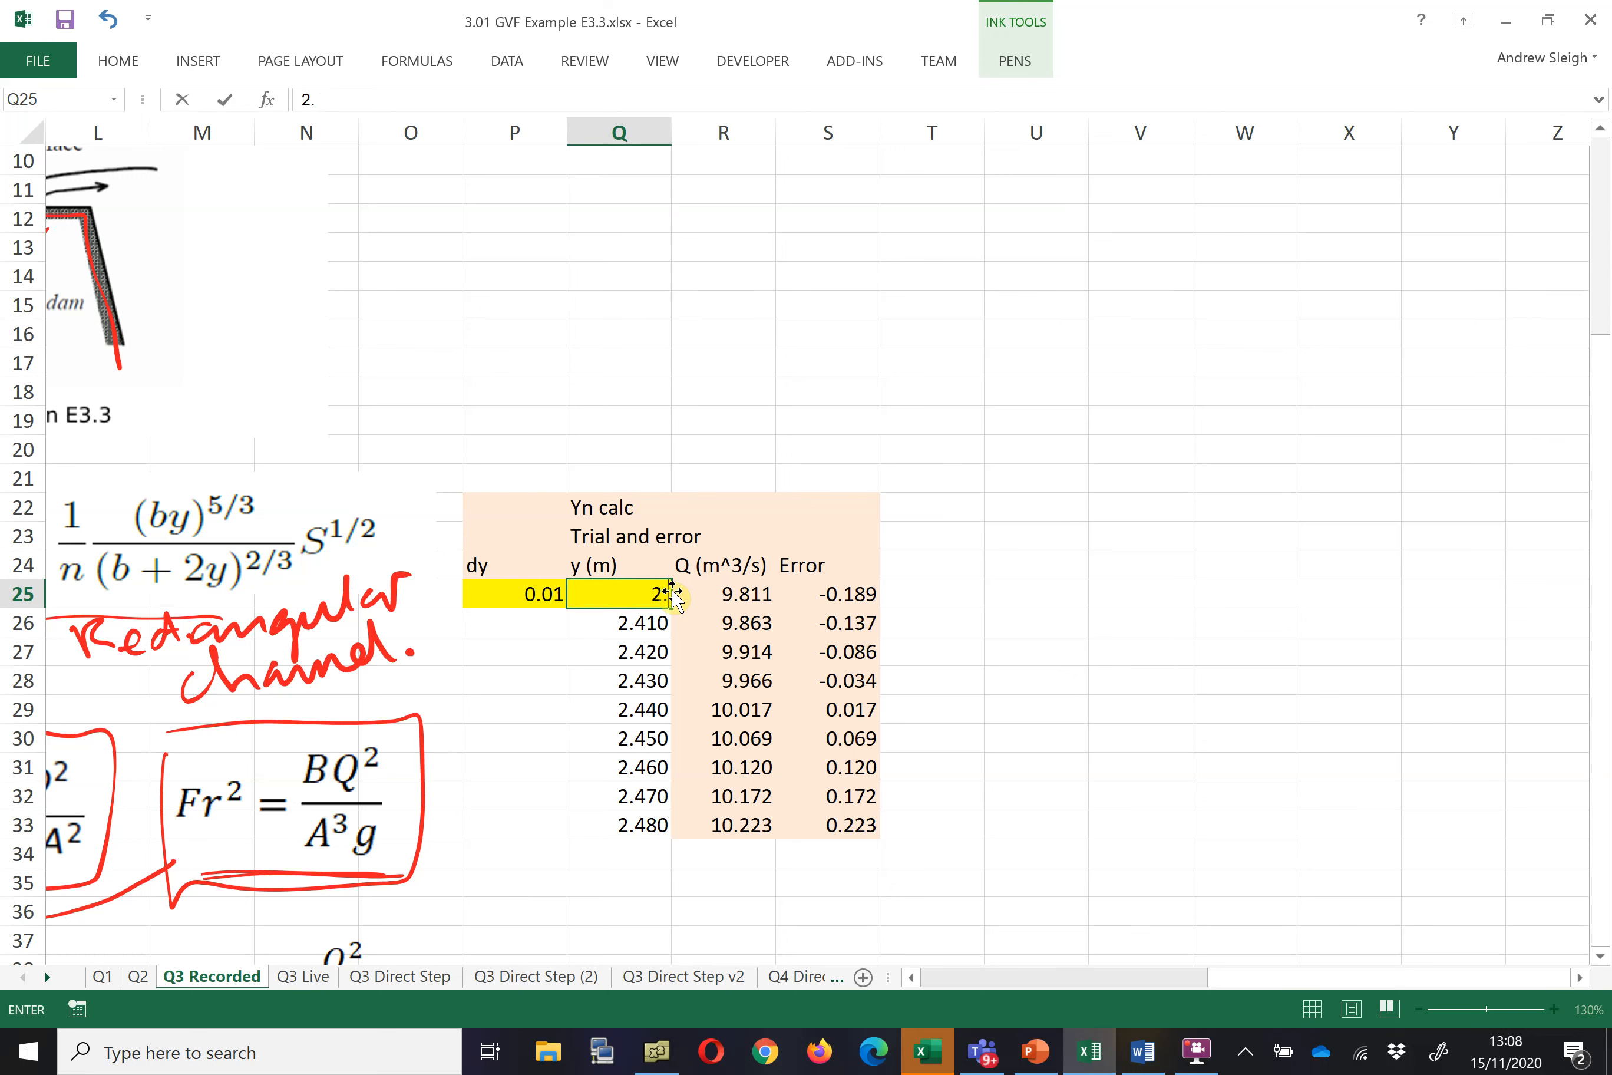
text(.445)
key(Return)
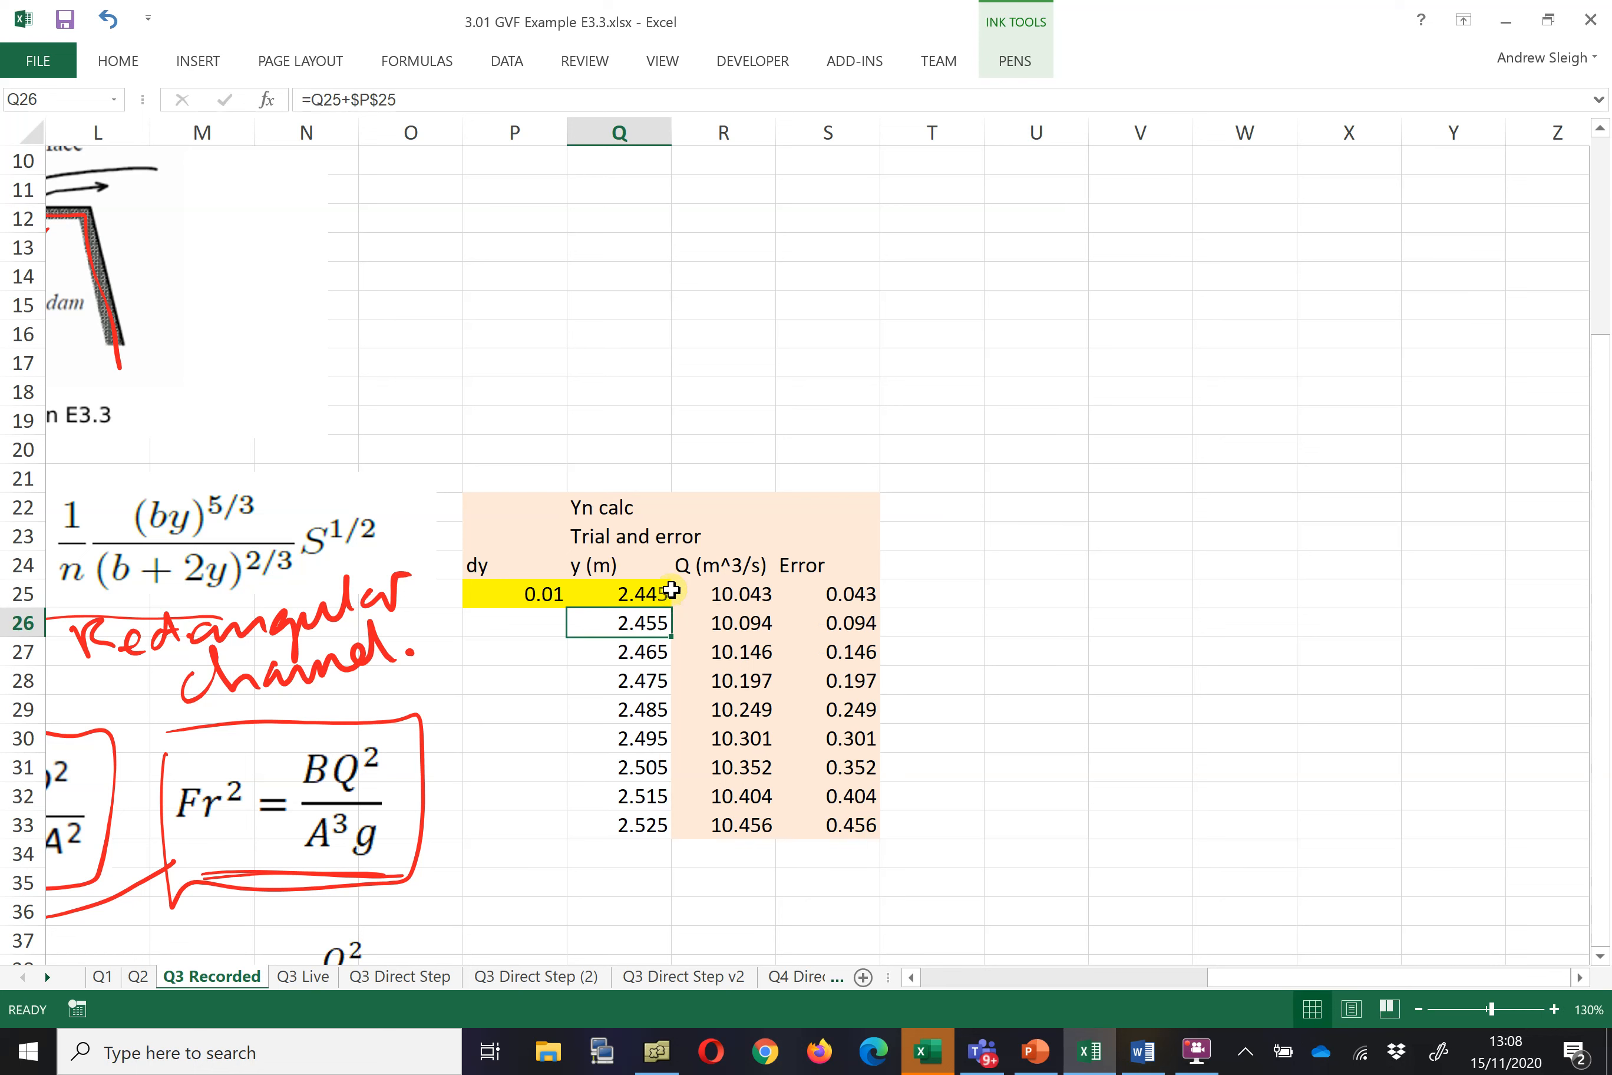
- Set the trial depth in Q25 to 2.44 and check its calculated discharge and error in R25:S25
click(630, 594)
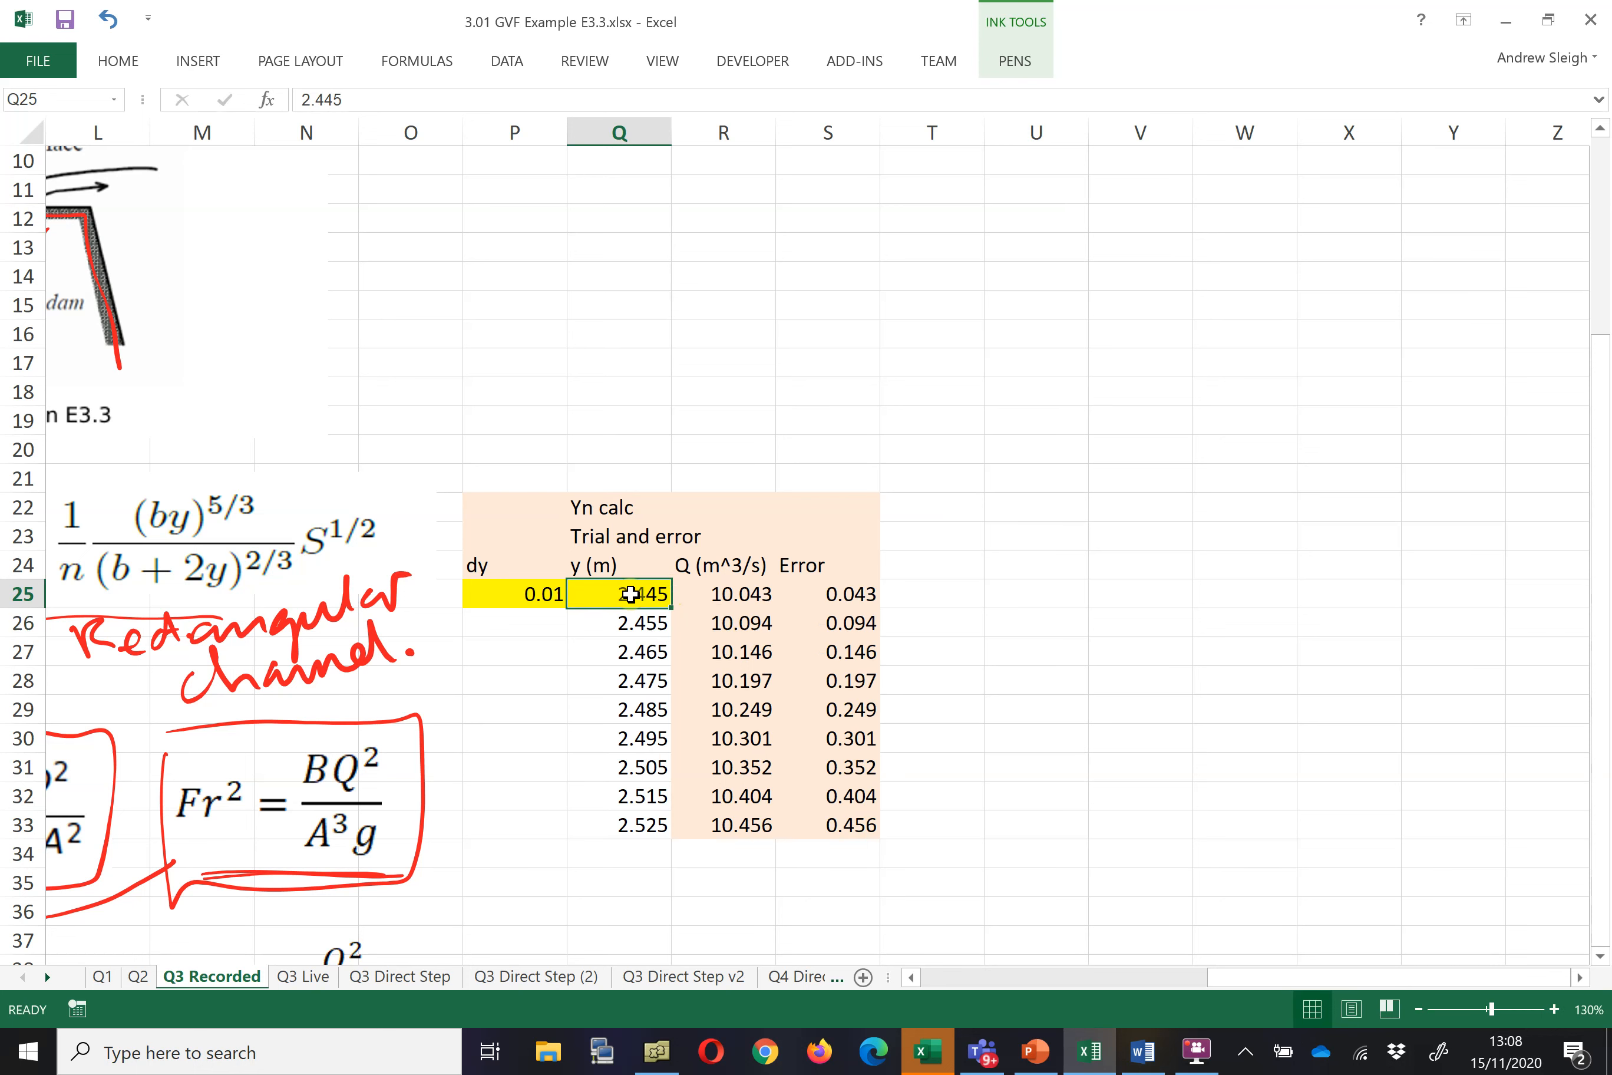
text(2.44)
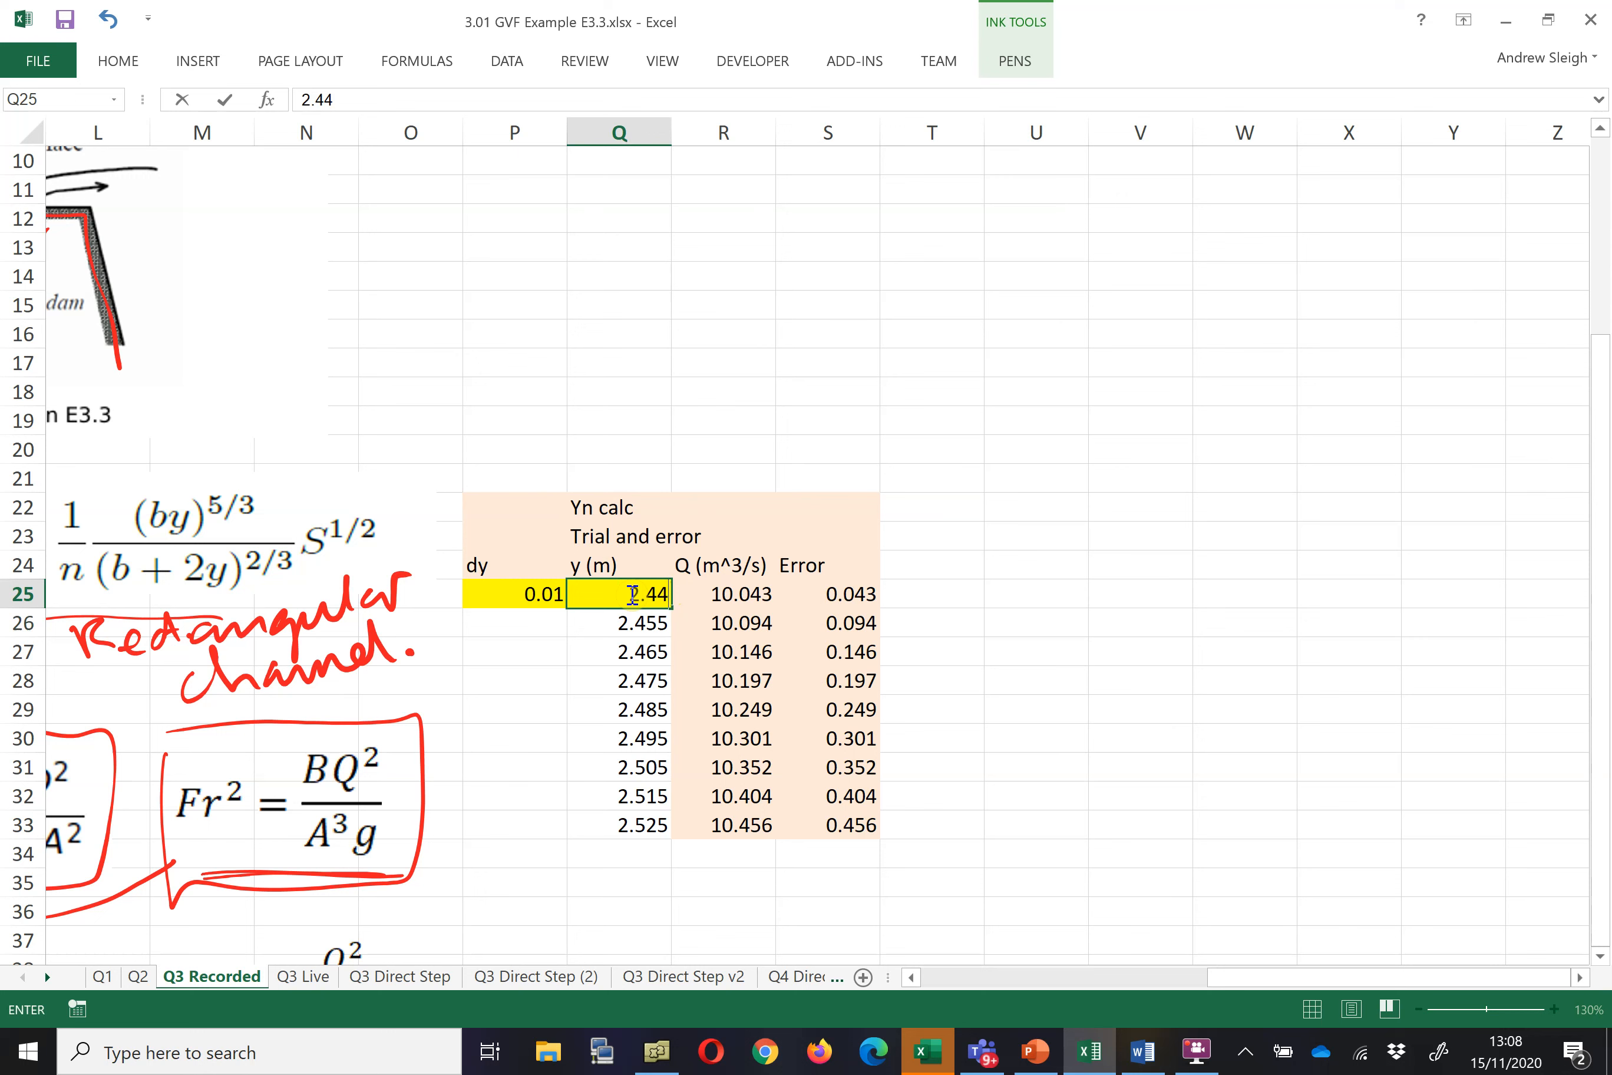
key(Return)
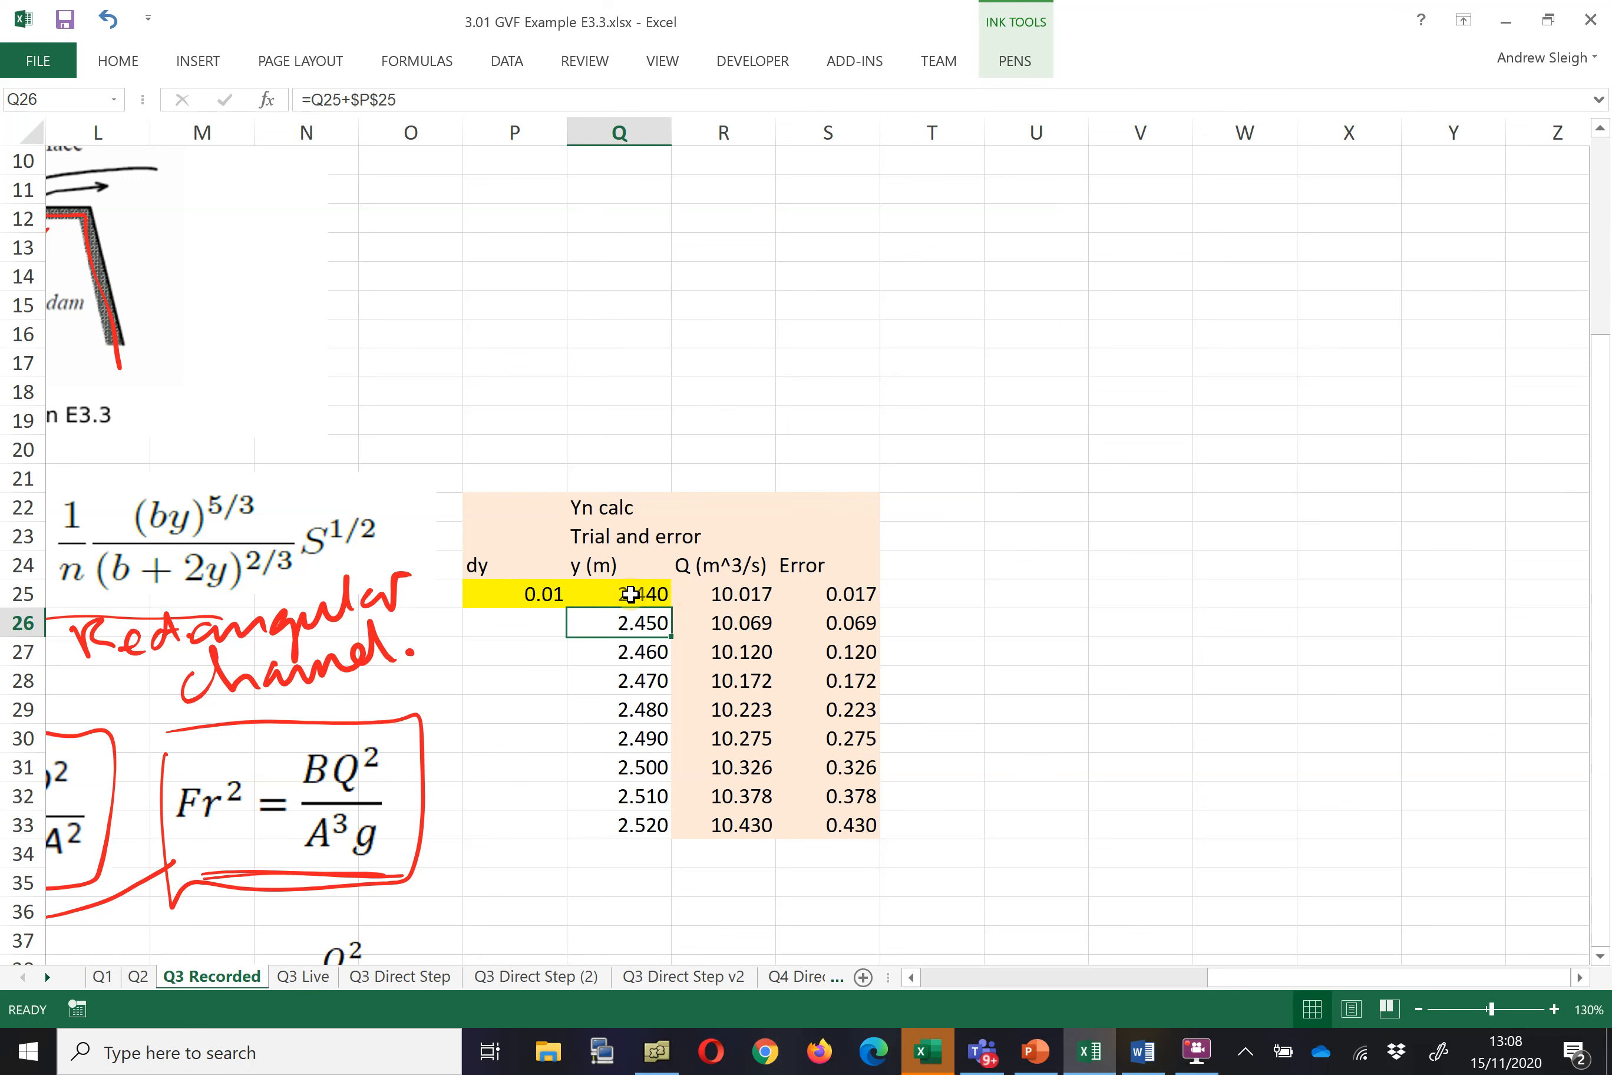
click(659, 595)
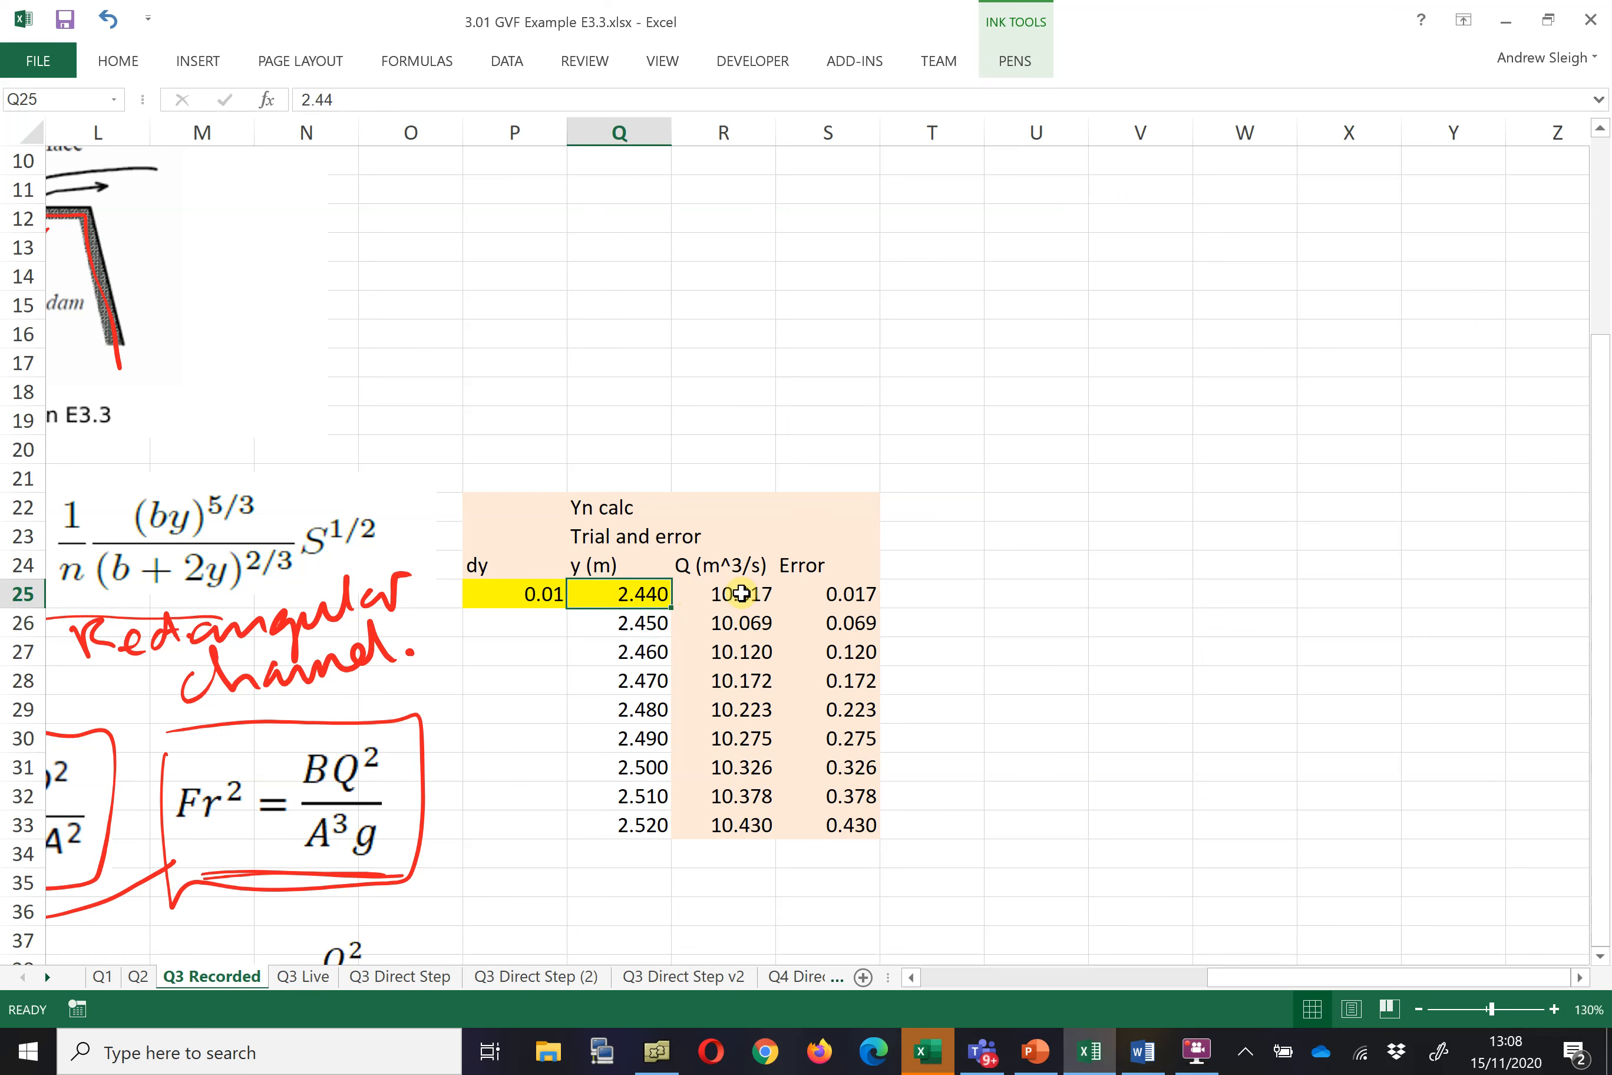
drag(740, 593, 827, 593)
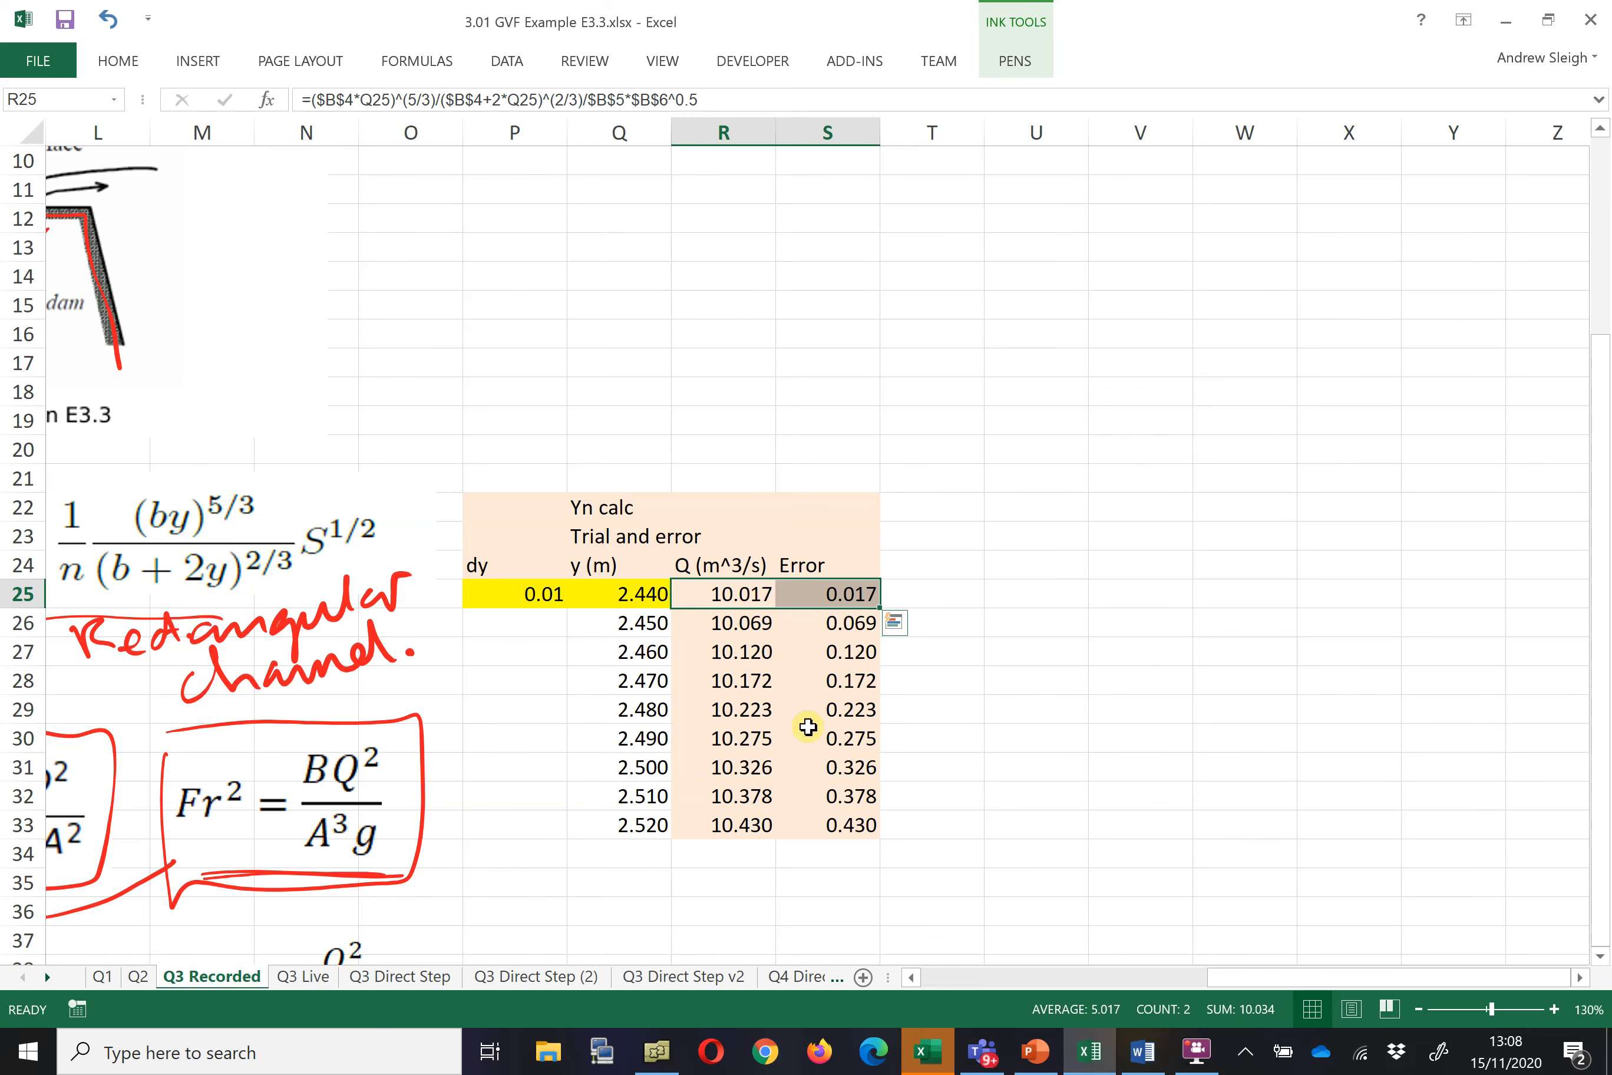
- Enter the normal depth yn as 2.44 in cell B8 of the channel data
click(956, 977)
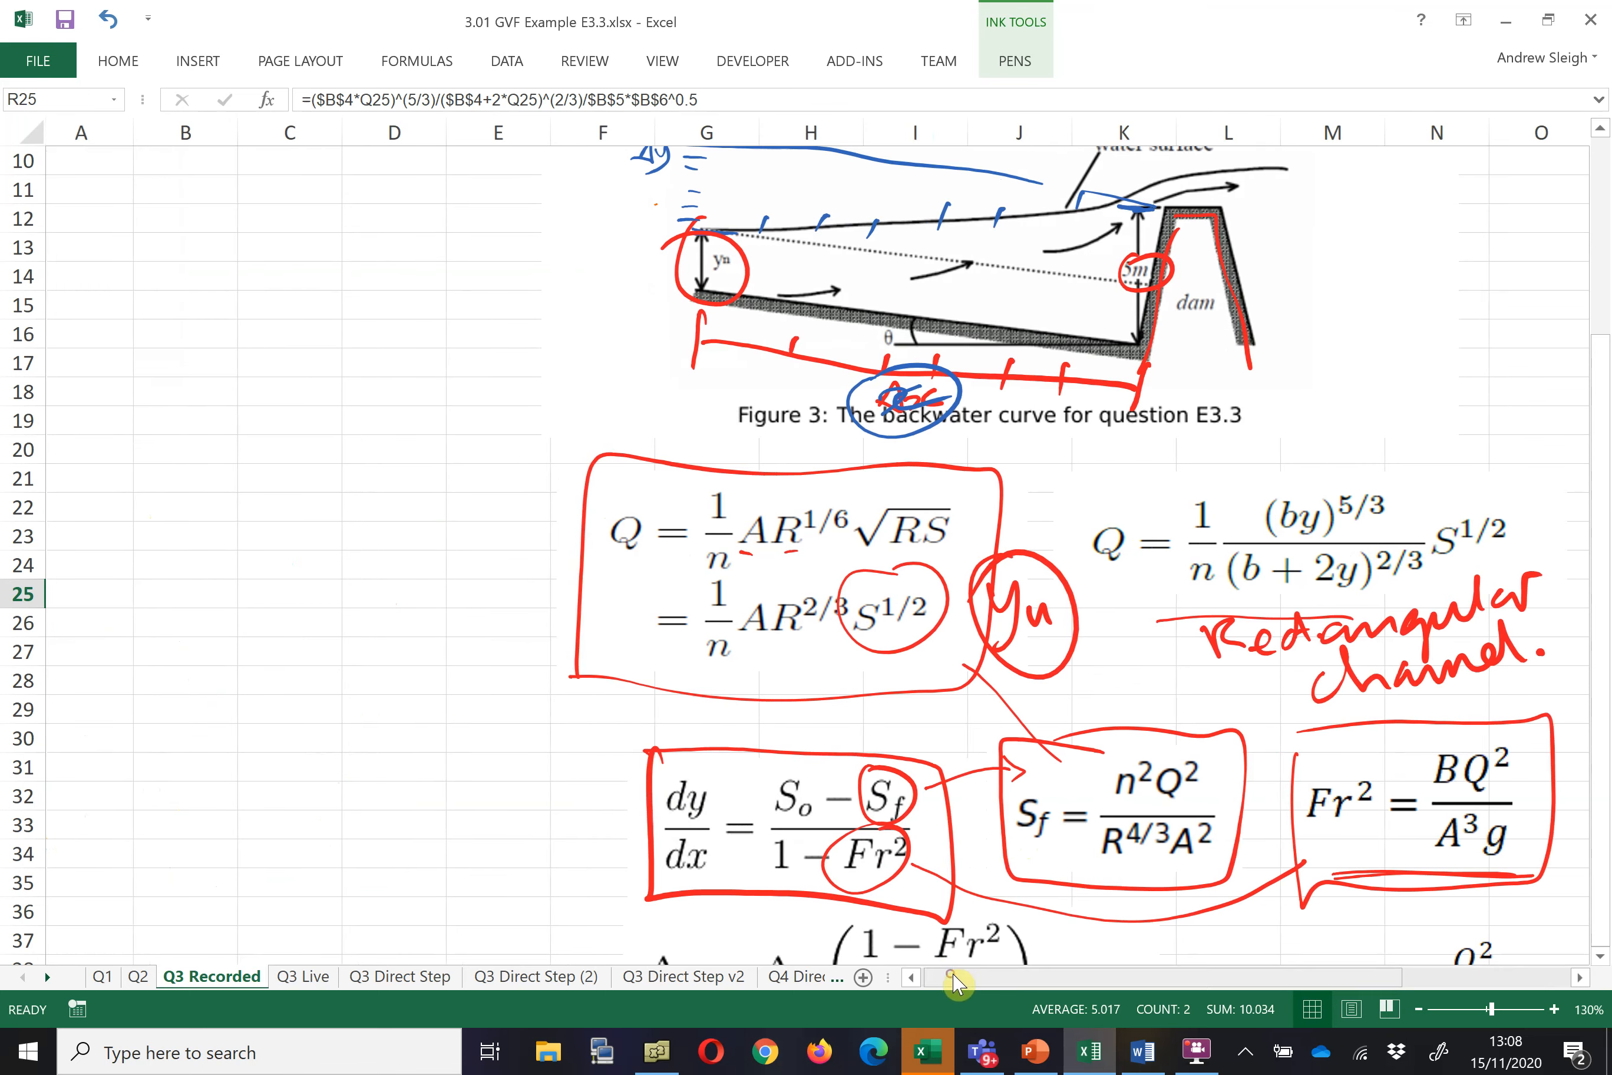
scroll(374, 589, up, 3)
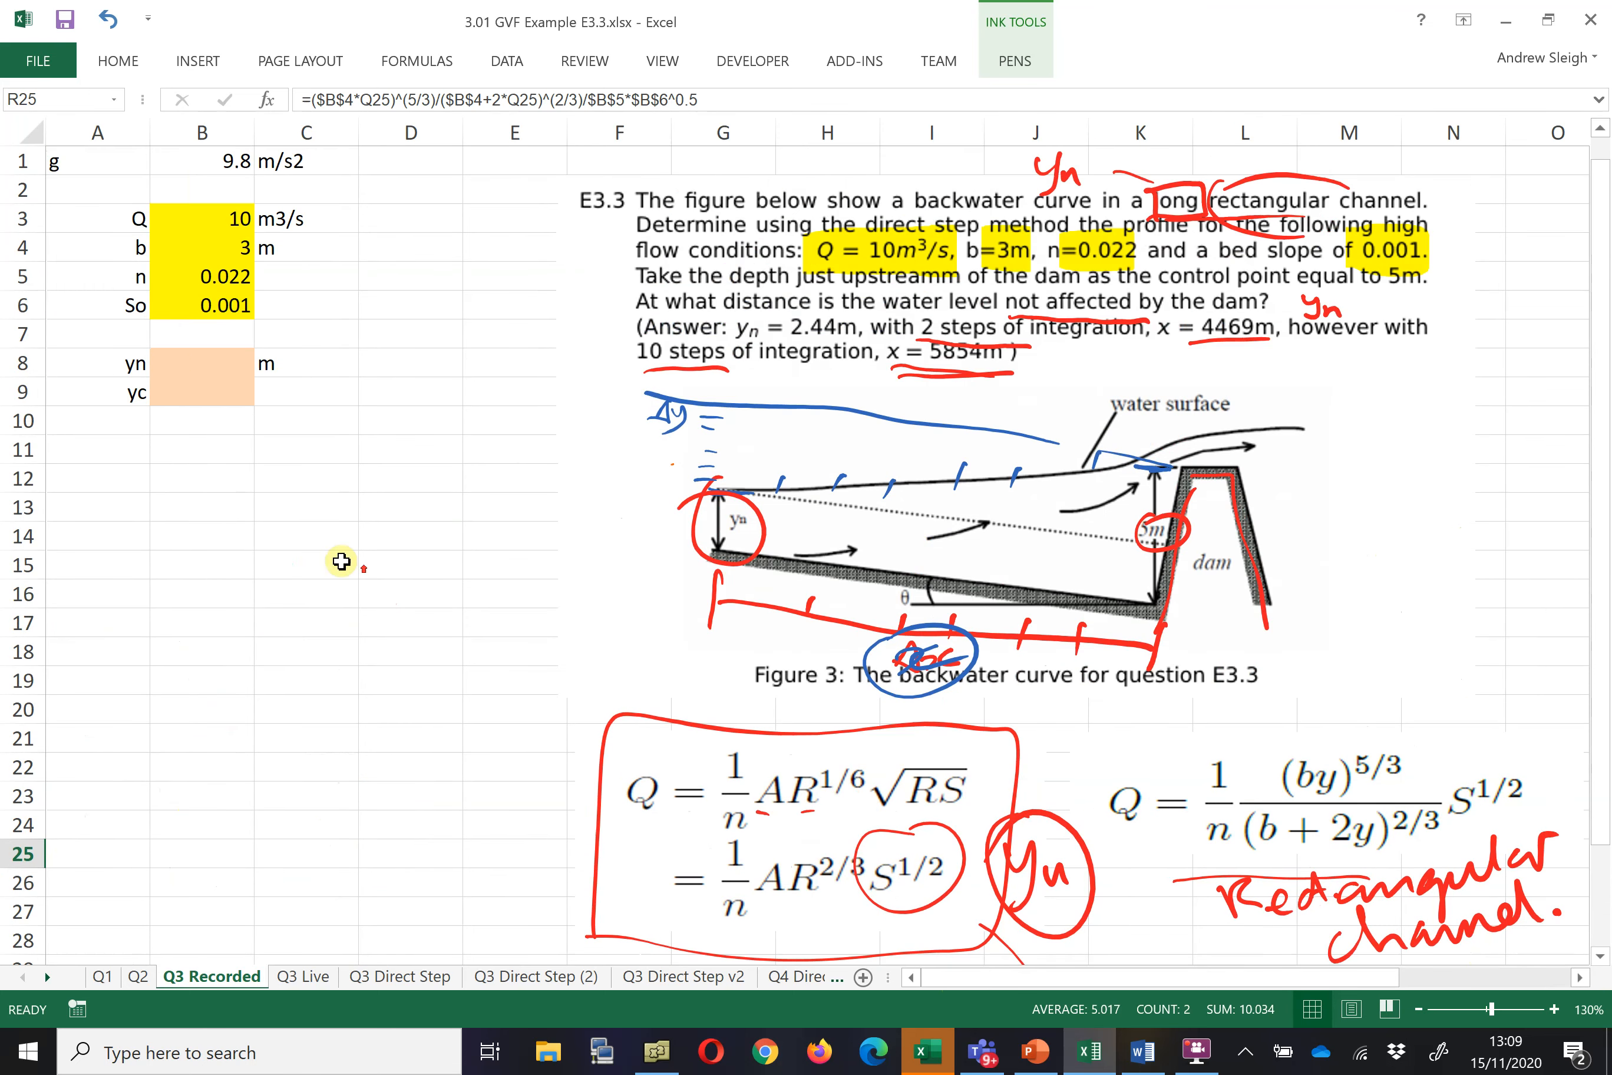
click(188, 364)
text(2.440)
key(BackSpace)
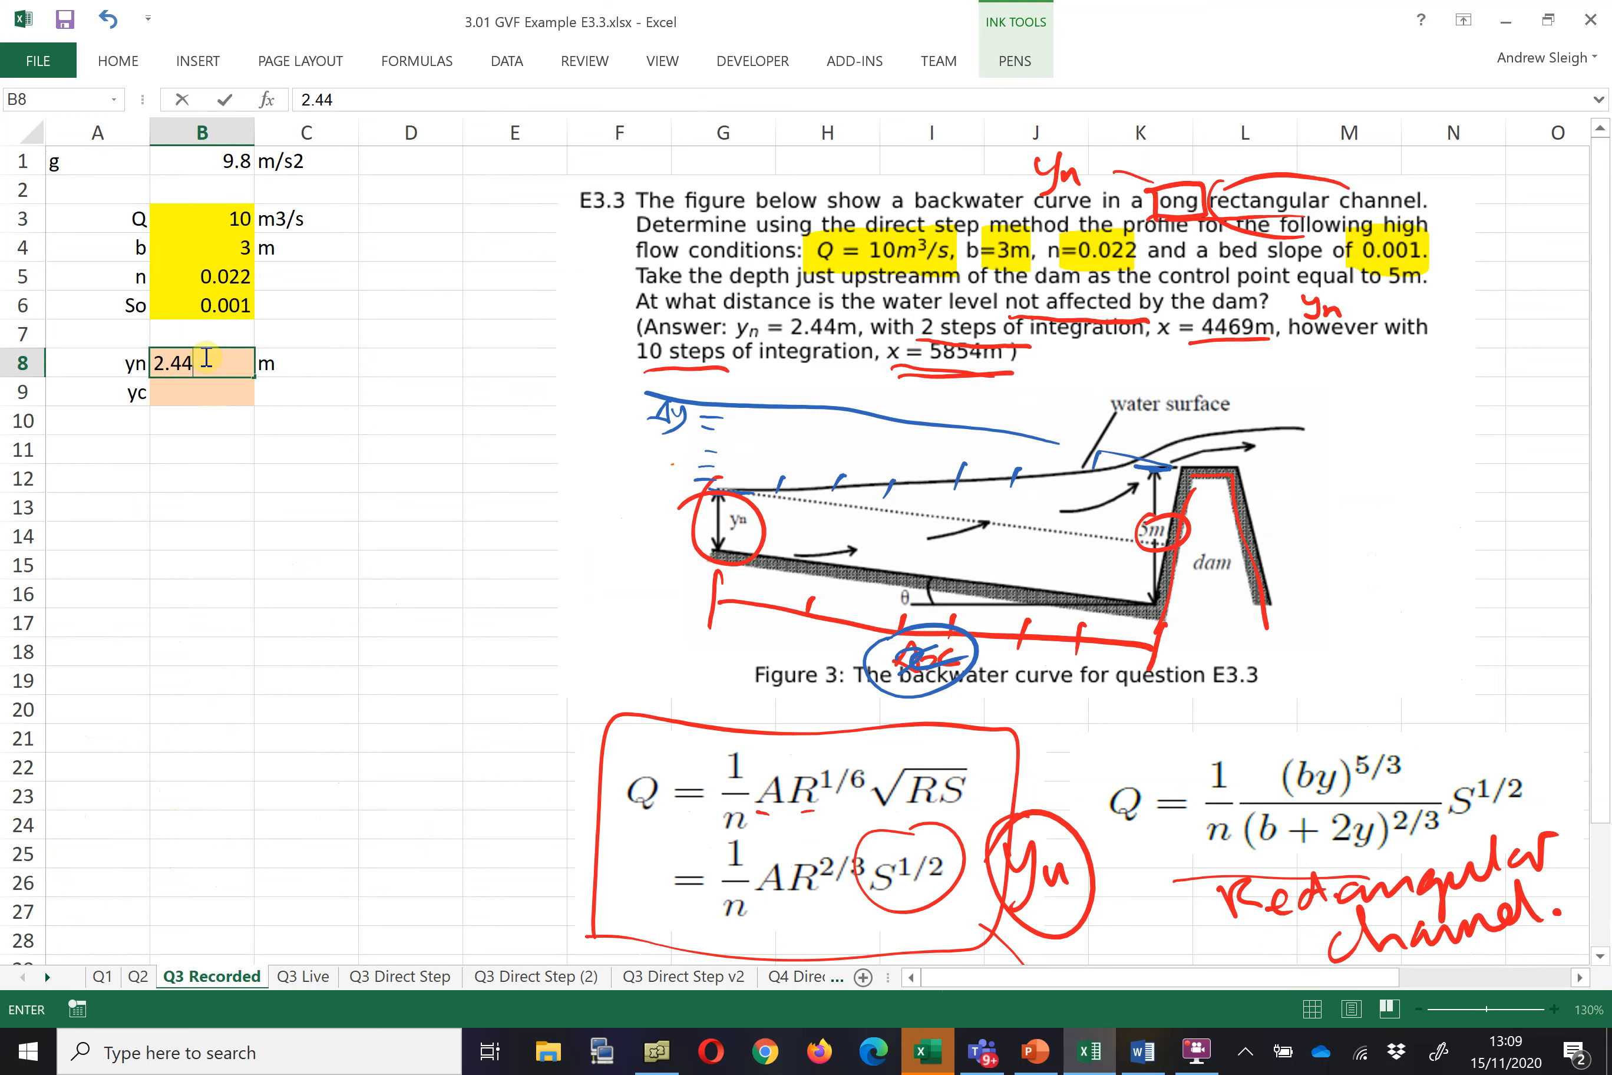
key(Return)
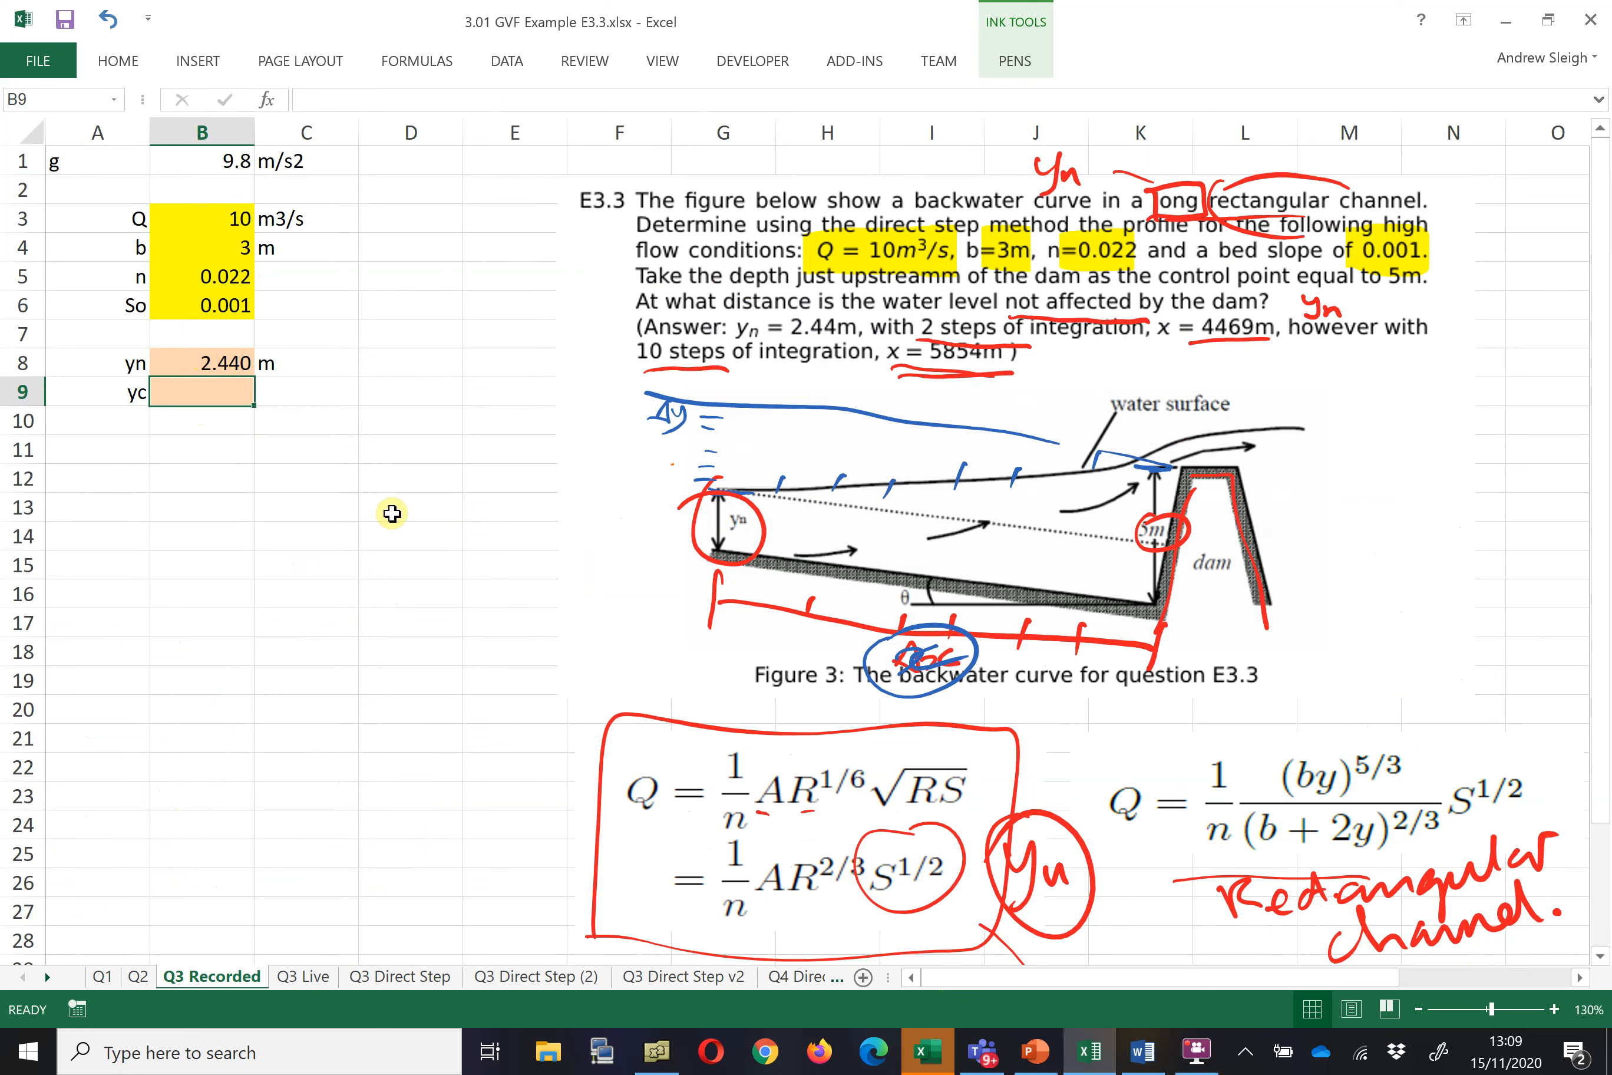
- Copy the Yn calc headings and first calculation row P22:S25 to a new block starting at P36
scroll(305, 444, down, 1)
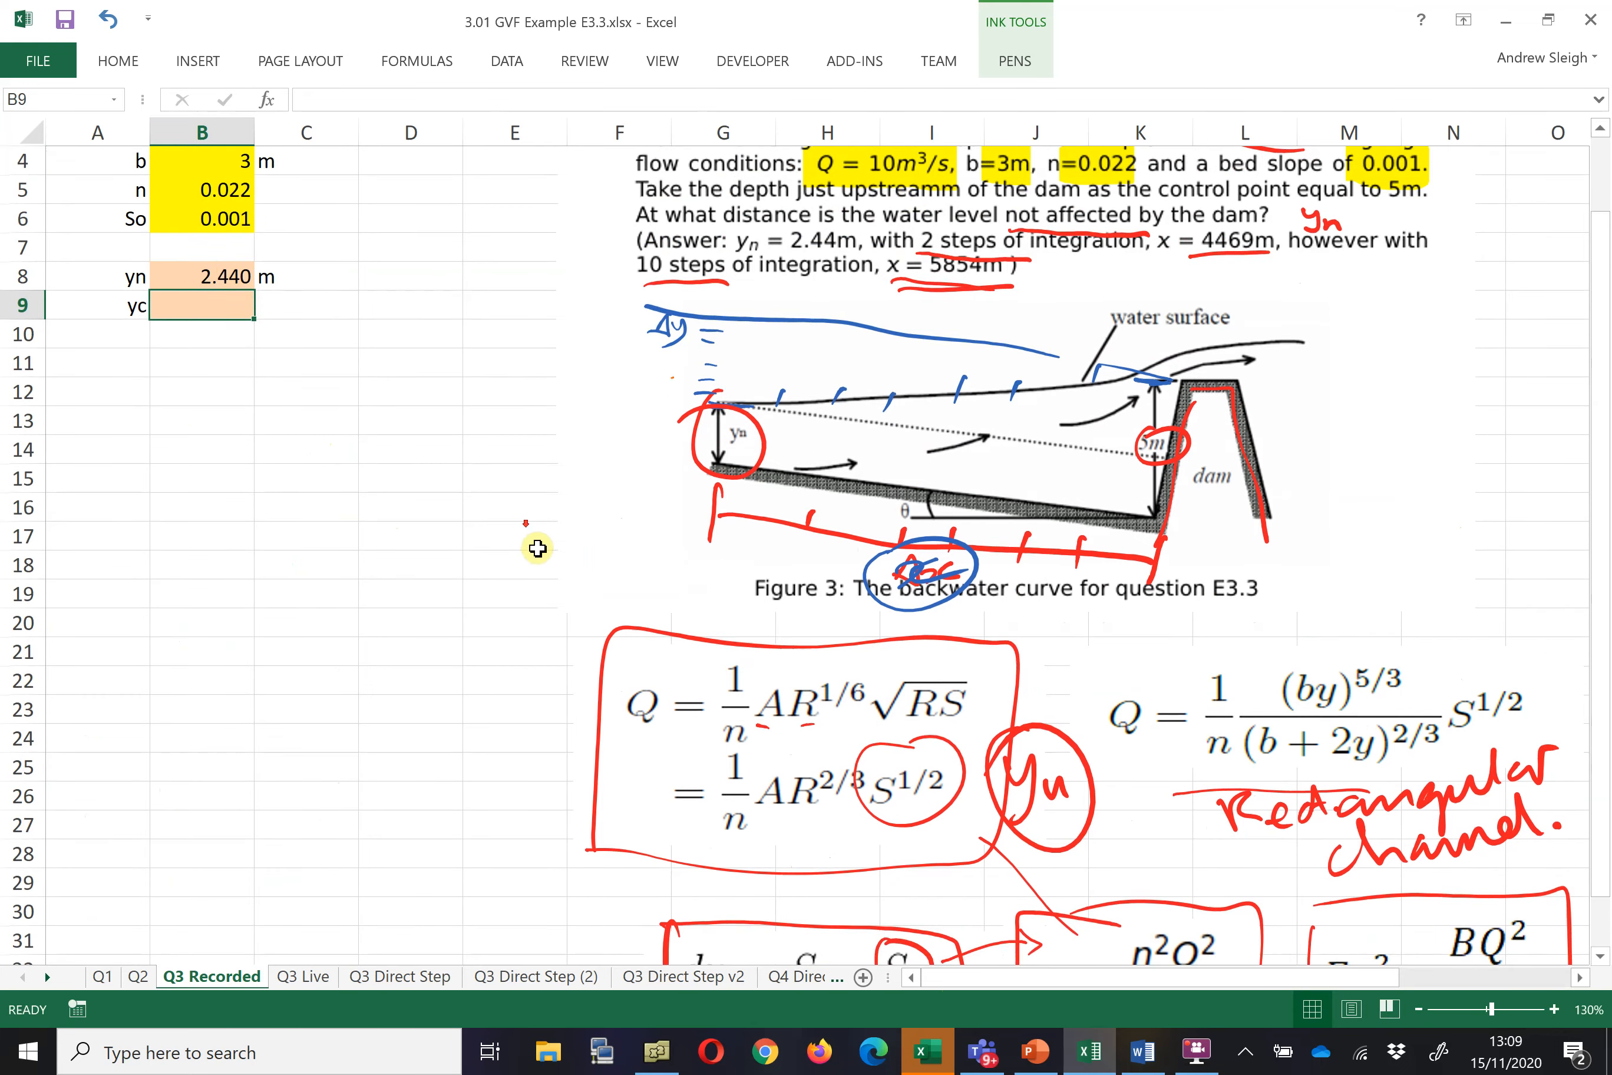
scroll(533, 546, down, 8)
drag(1172, 979, 1581, 932)
scroll(1311, 457, up, 3)
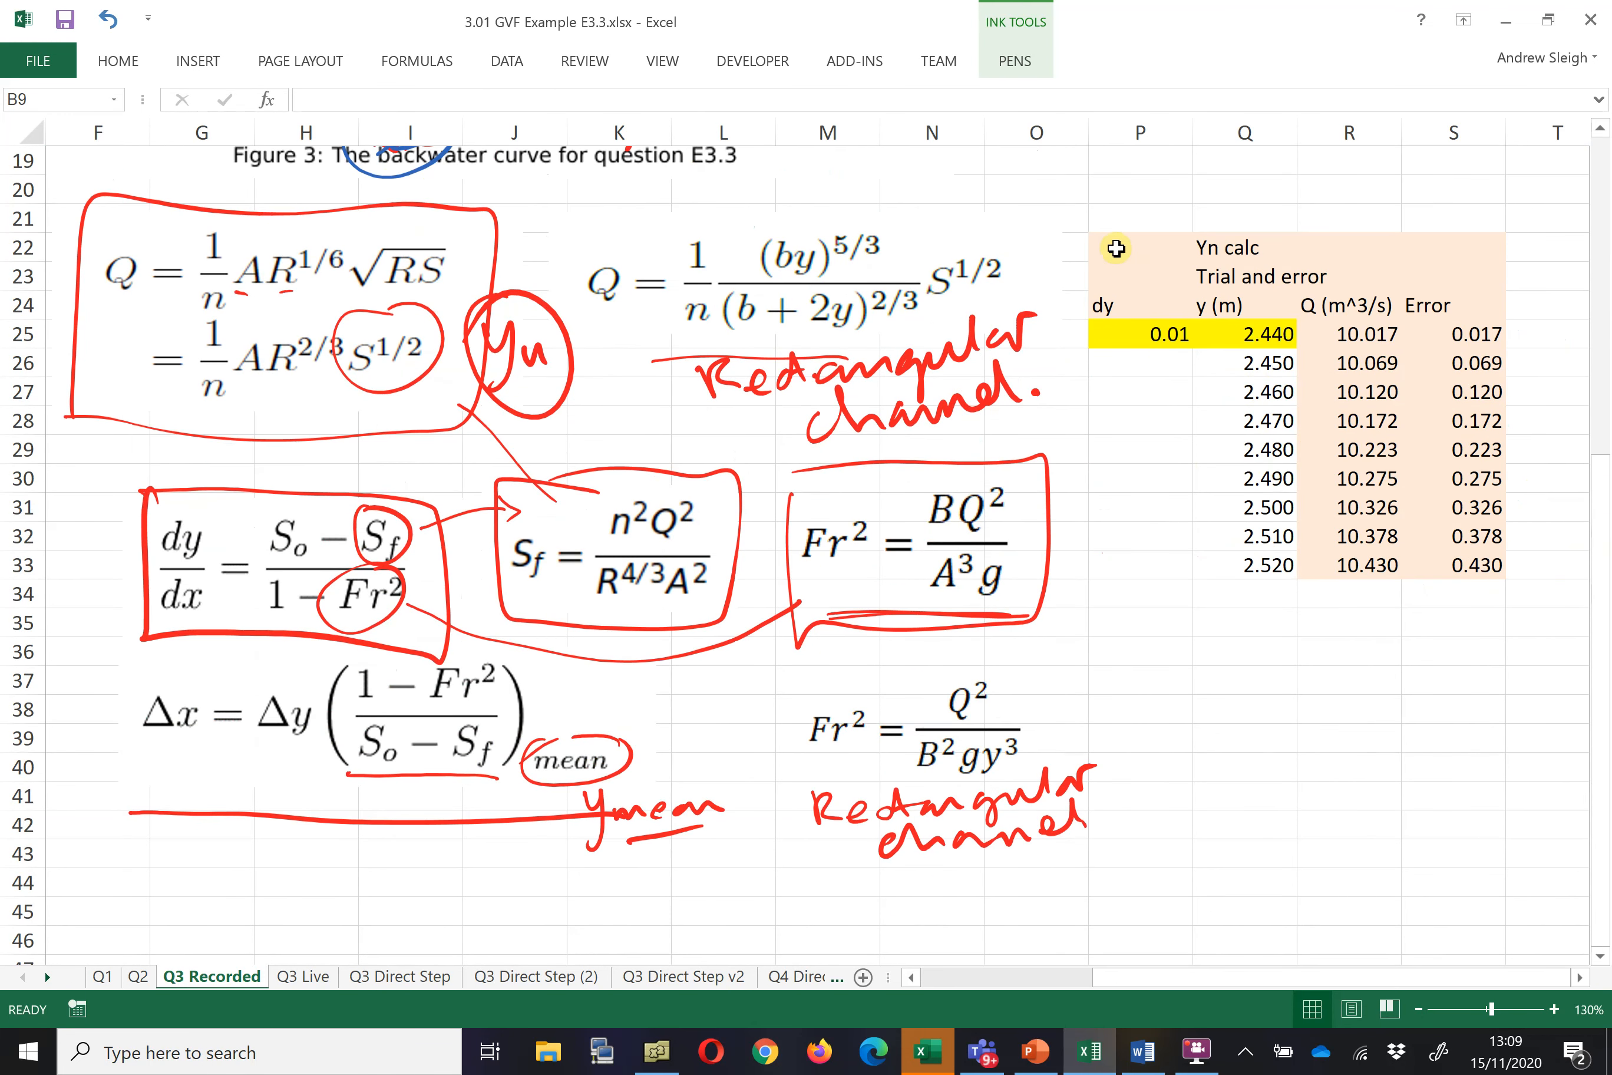
drag(1113, 246, 1470, 334)
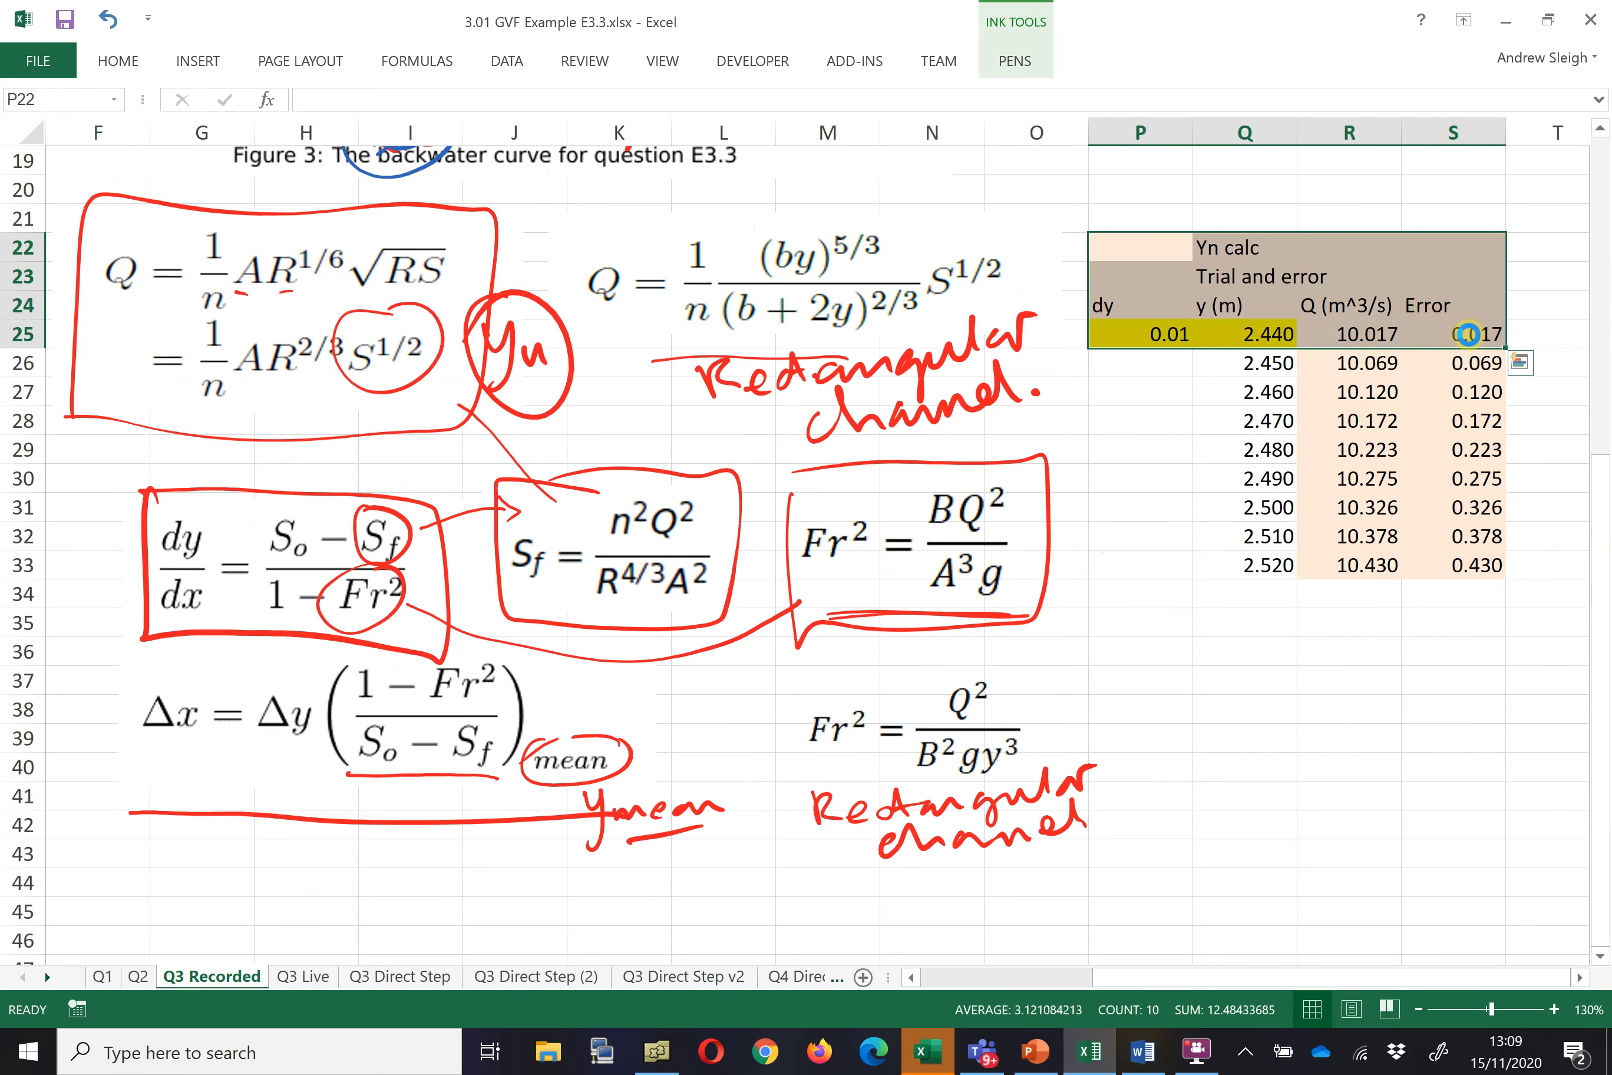
key(ctrl+c)
click(1143, 648)
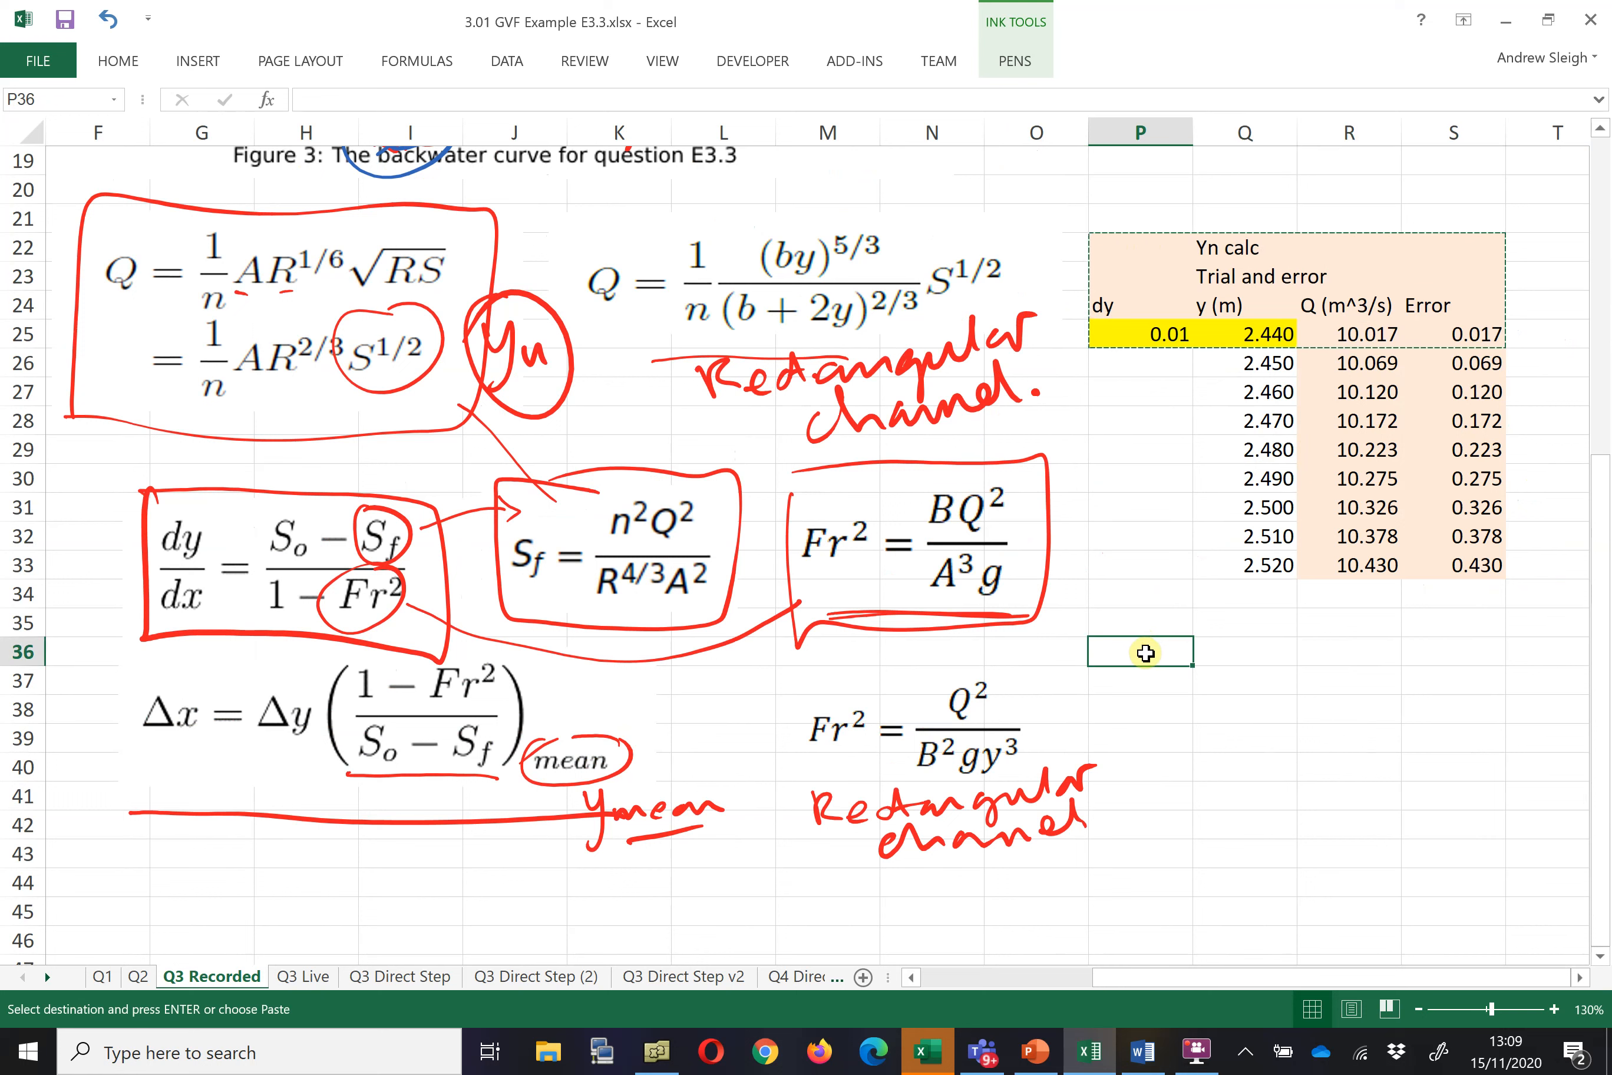
key(ctrl+v)
- Change the copied block's title in Q36 to Yc calc
click(1225, 654)
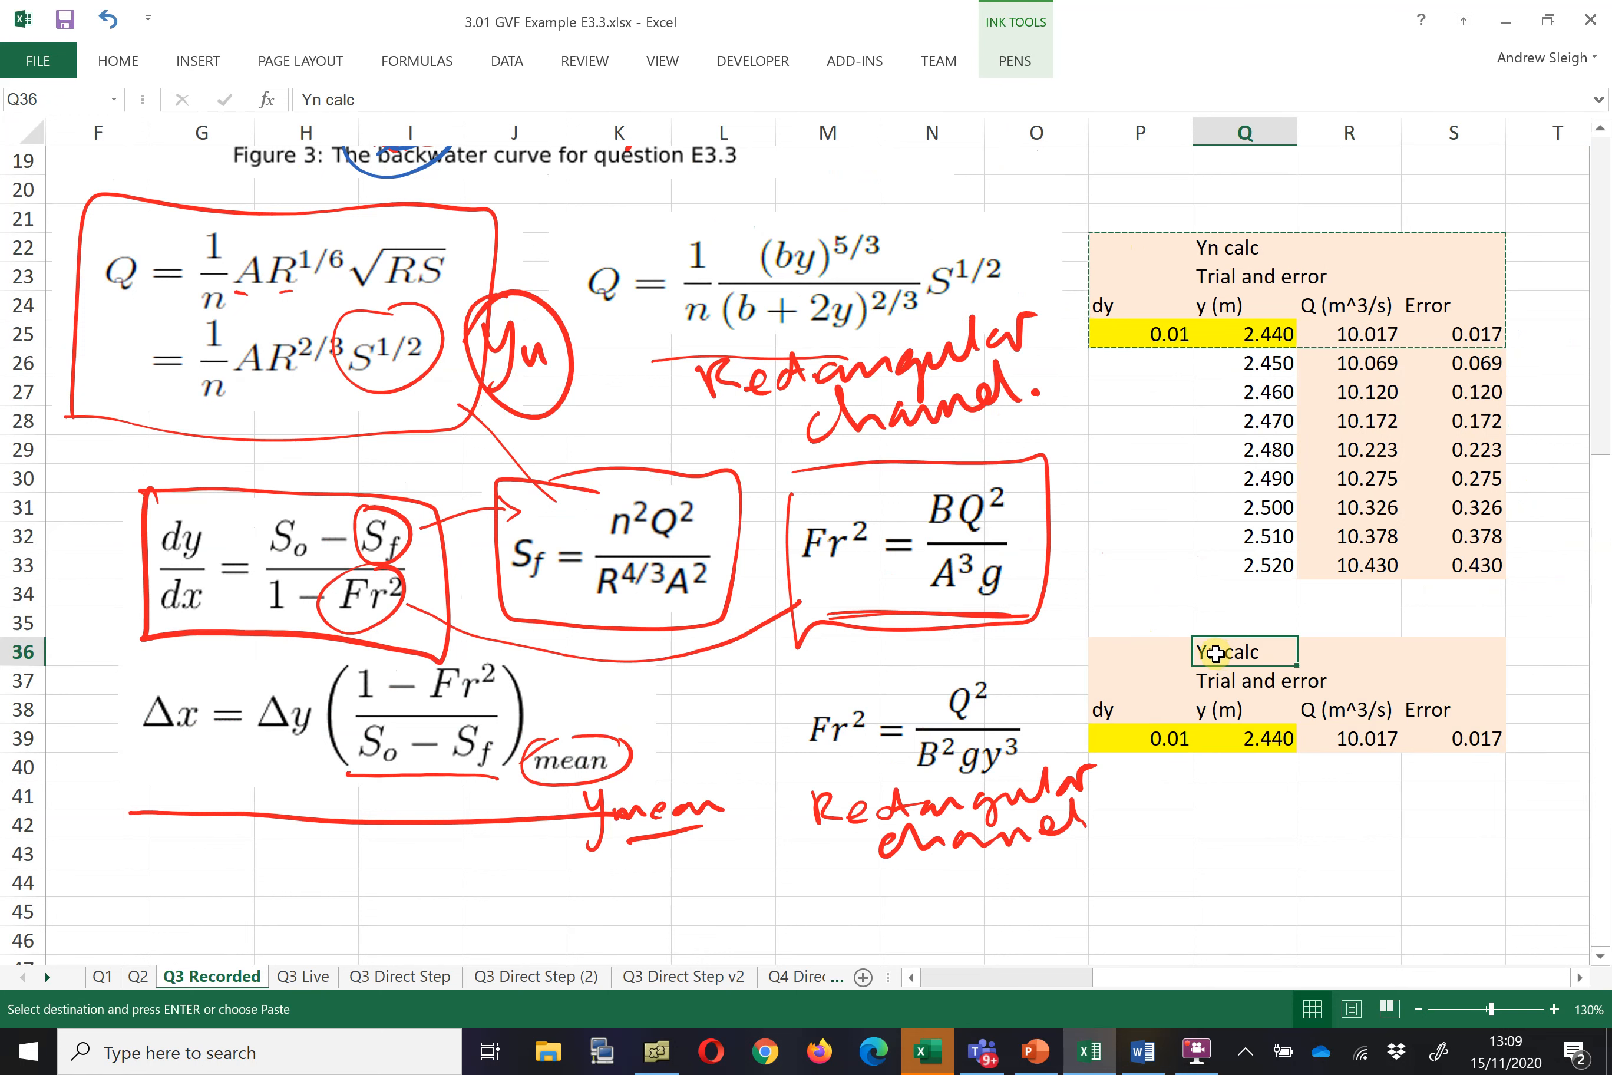
double_click(1222, 653)
key(BackSpace)
text(c)
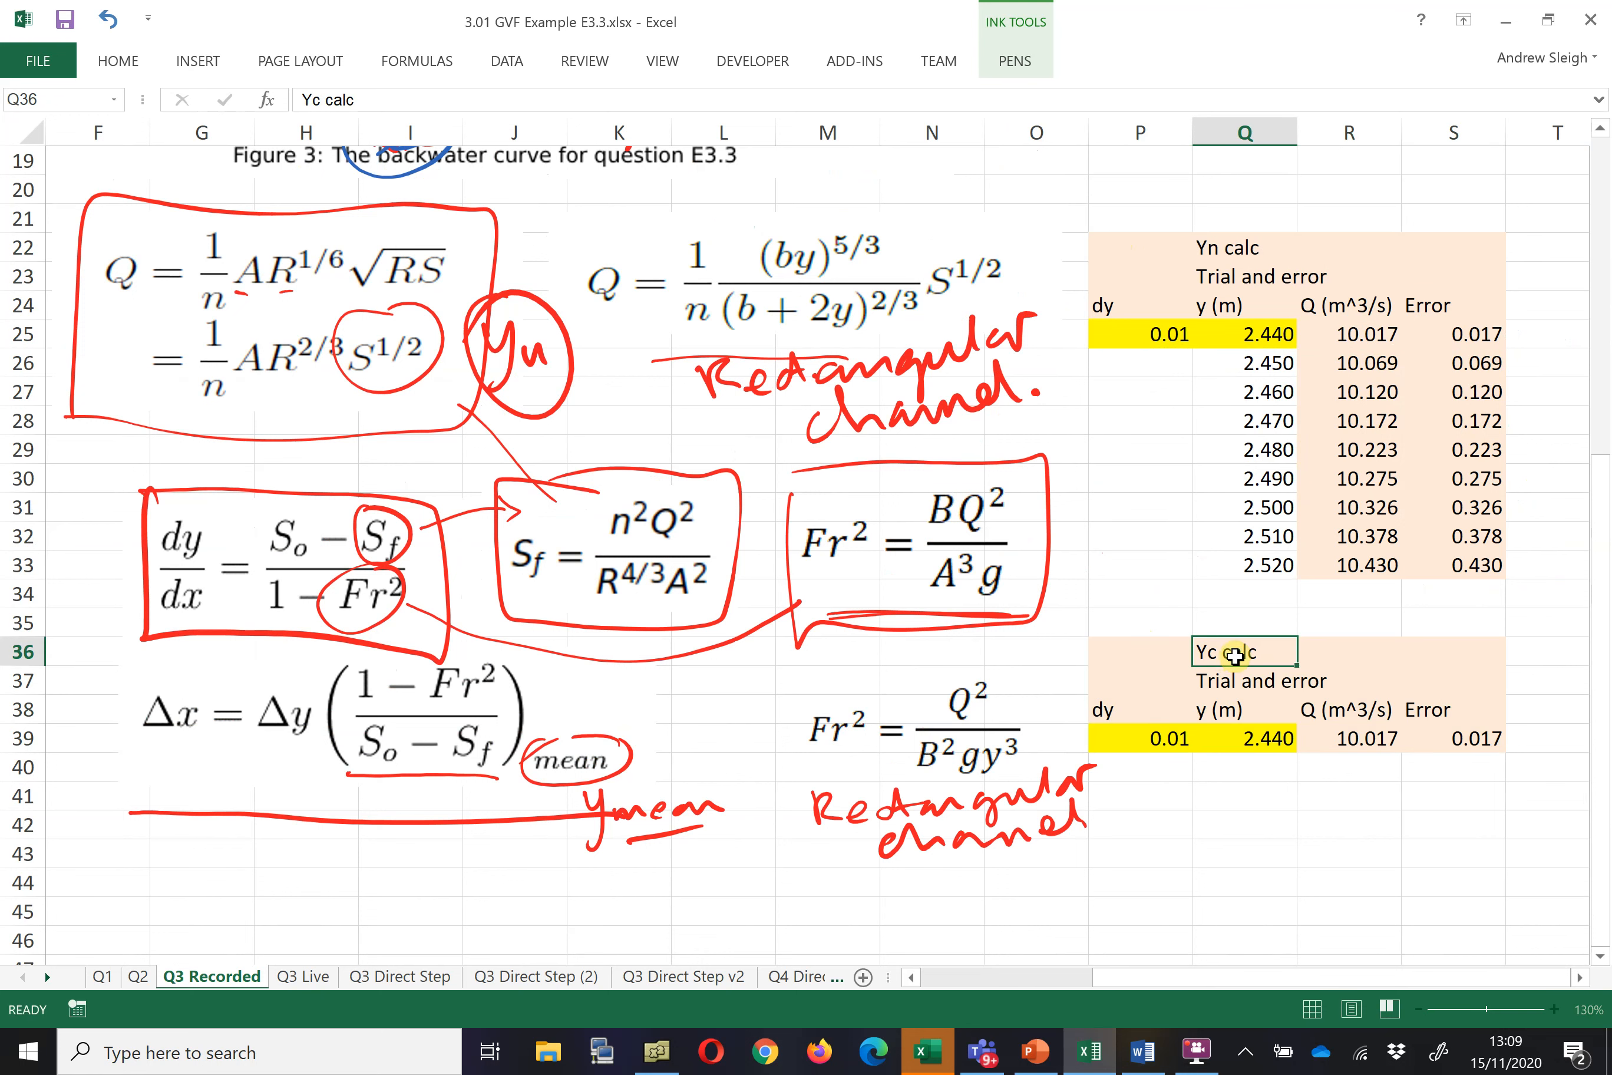
key(Return)
- Replace the discharge heading in R38 of the Yc block with Fr^2
click(1353, 714)
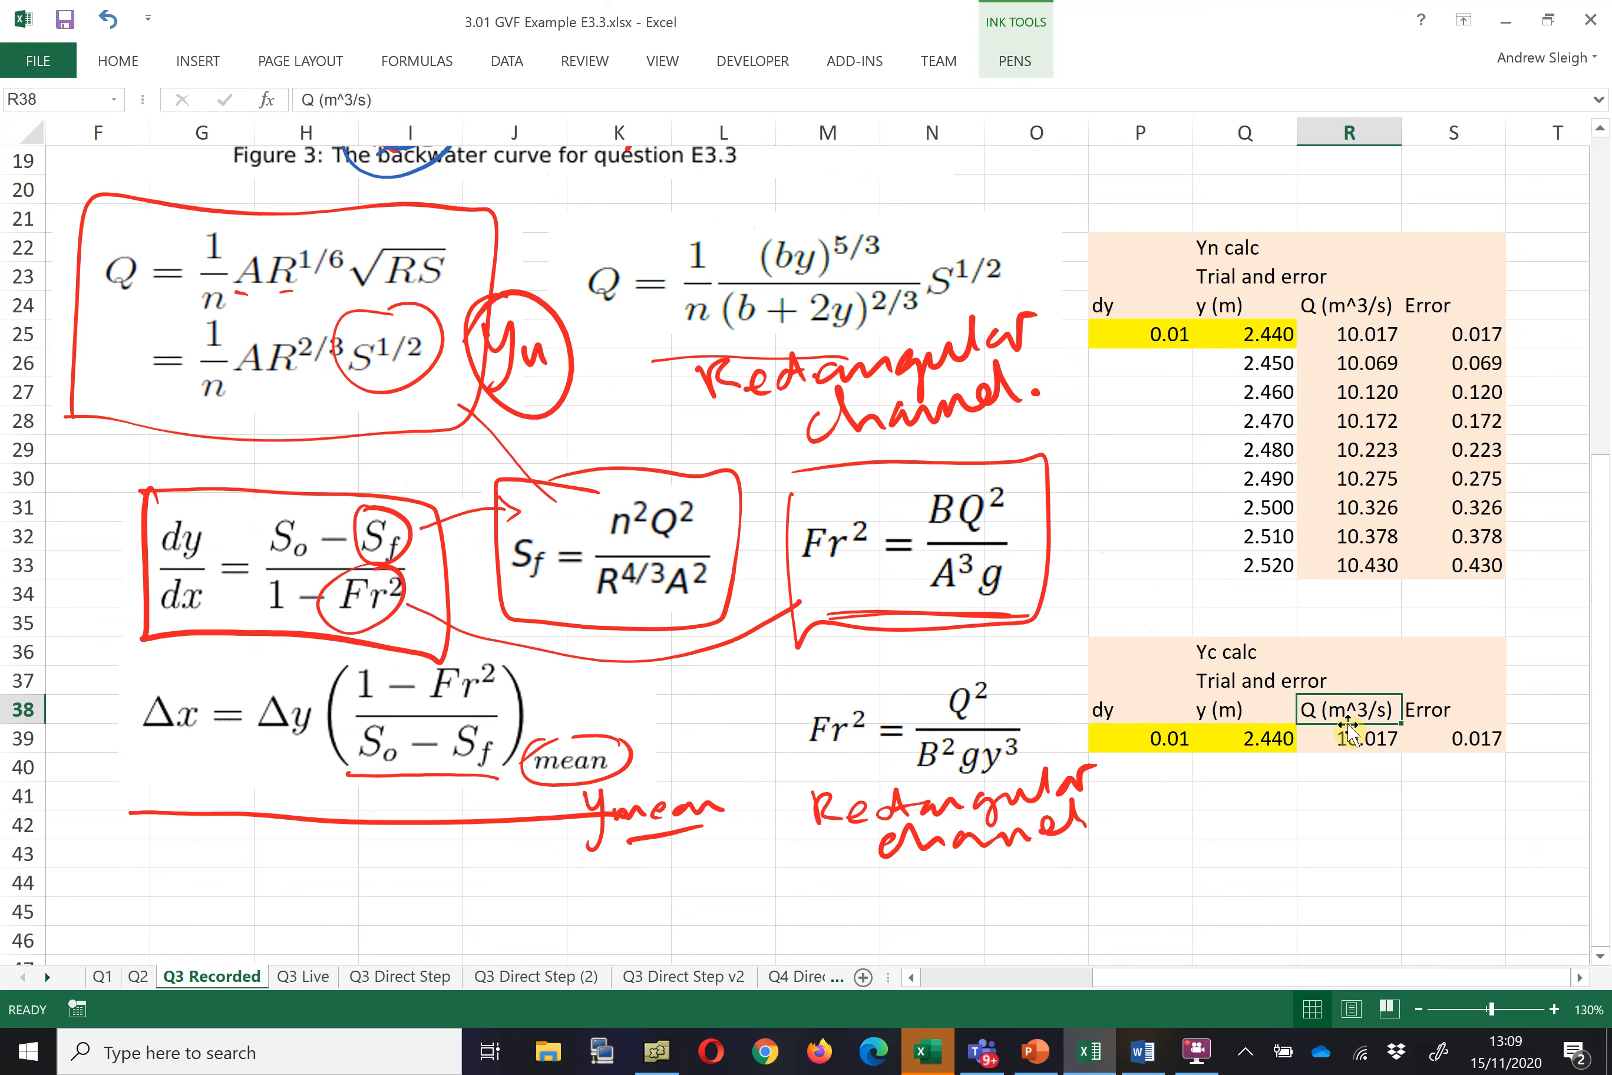
text(Fr)
key(Return)
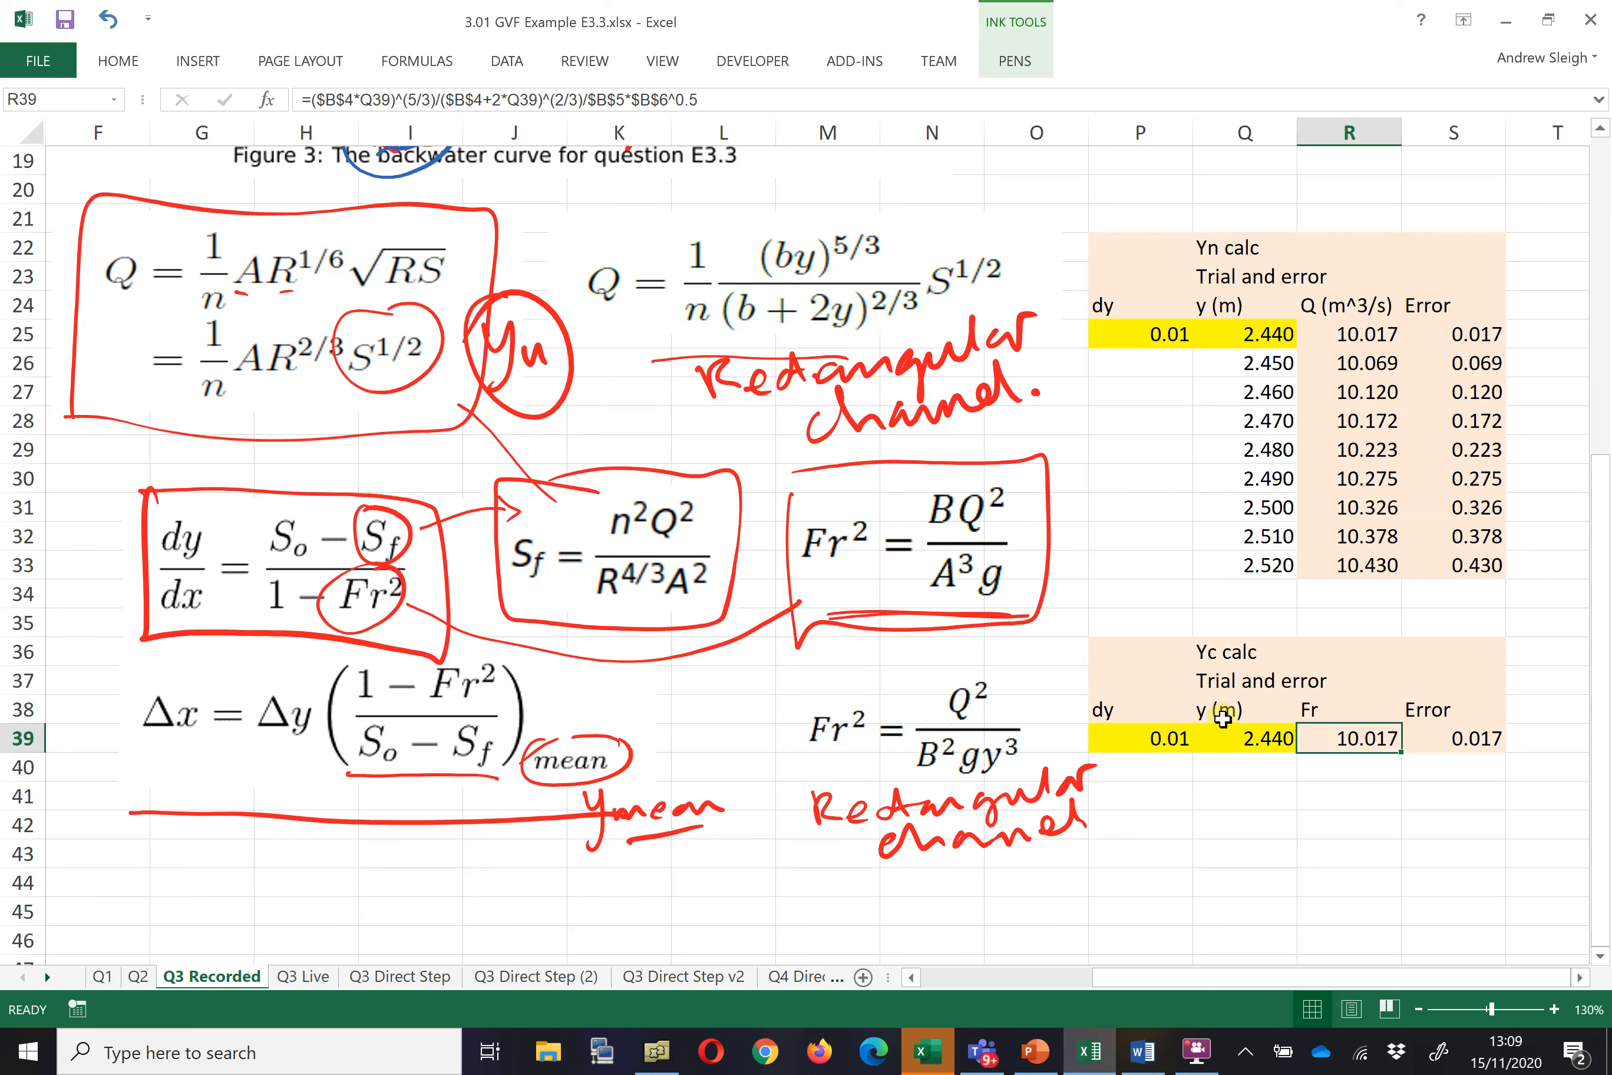
double_click(1349, 714)
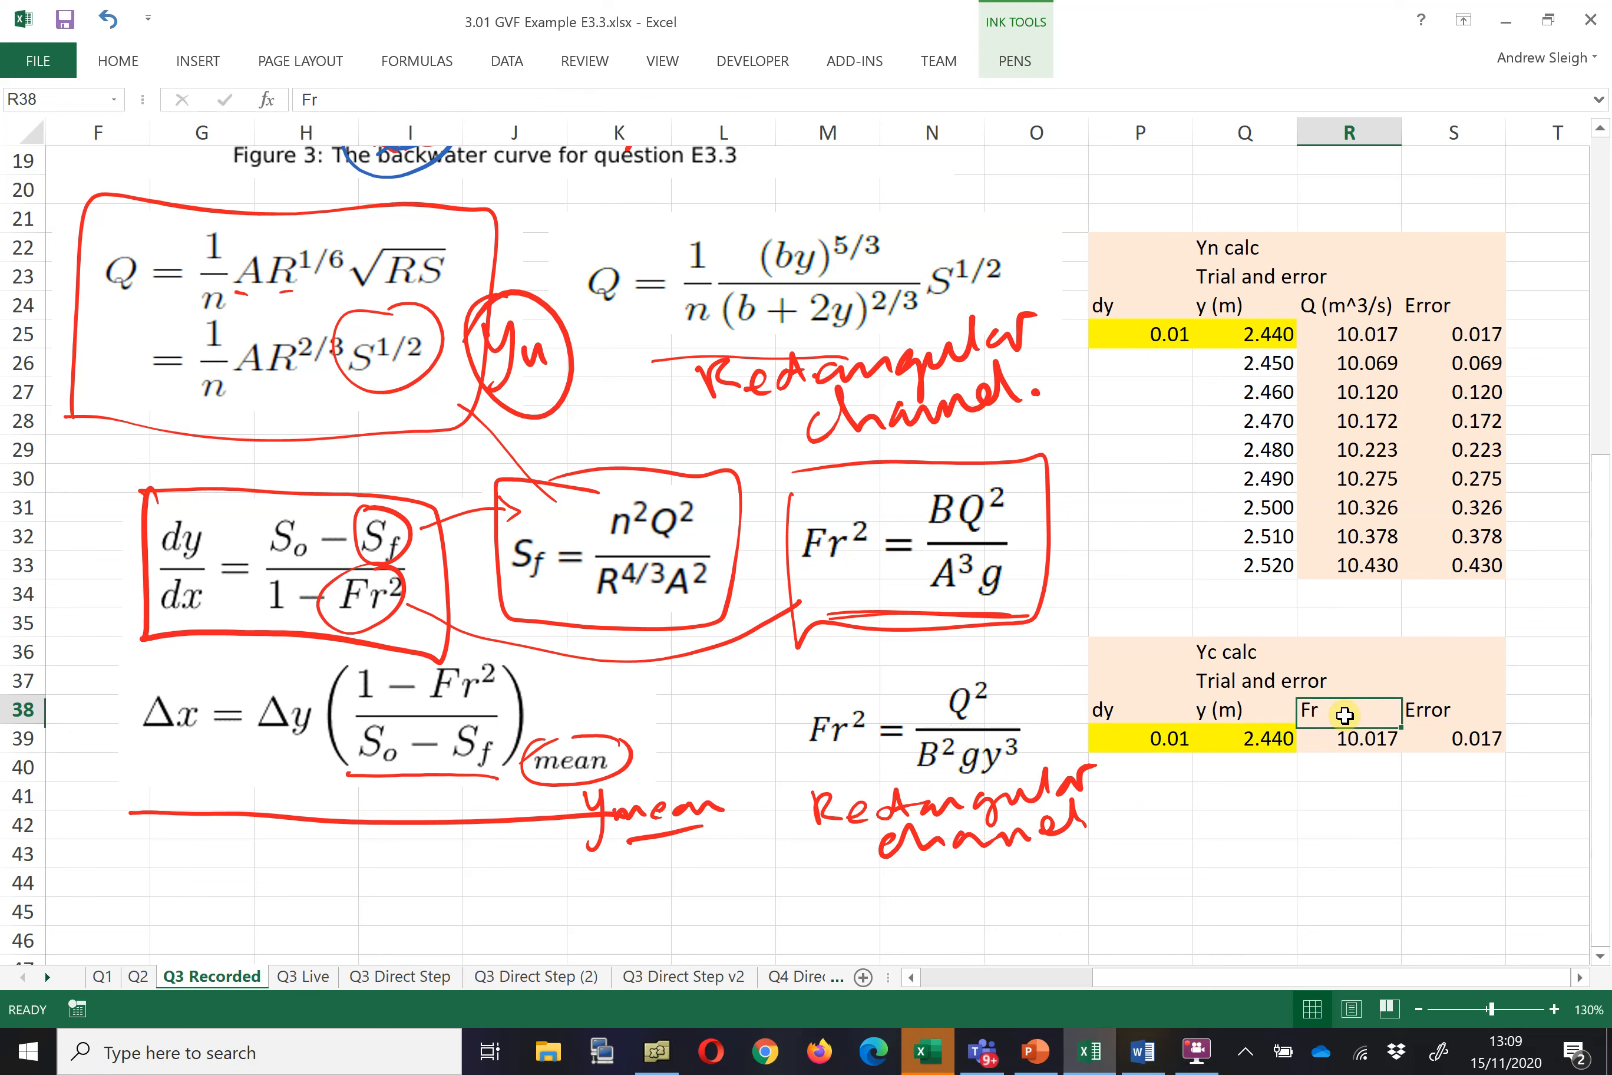
text(^2)
key(Return)
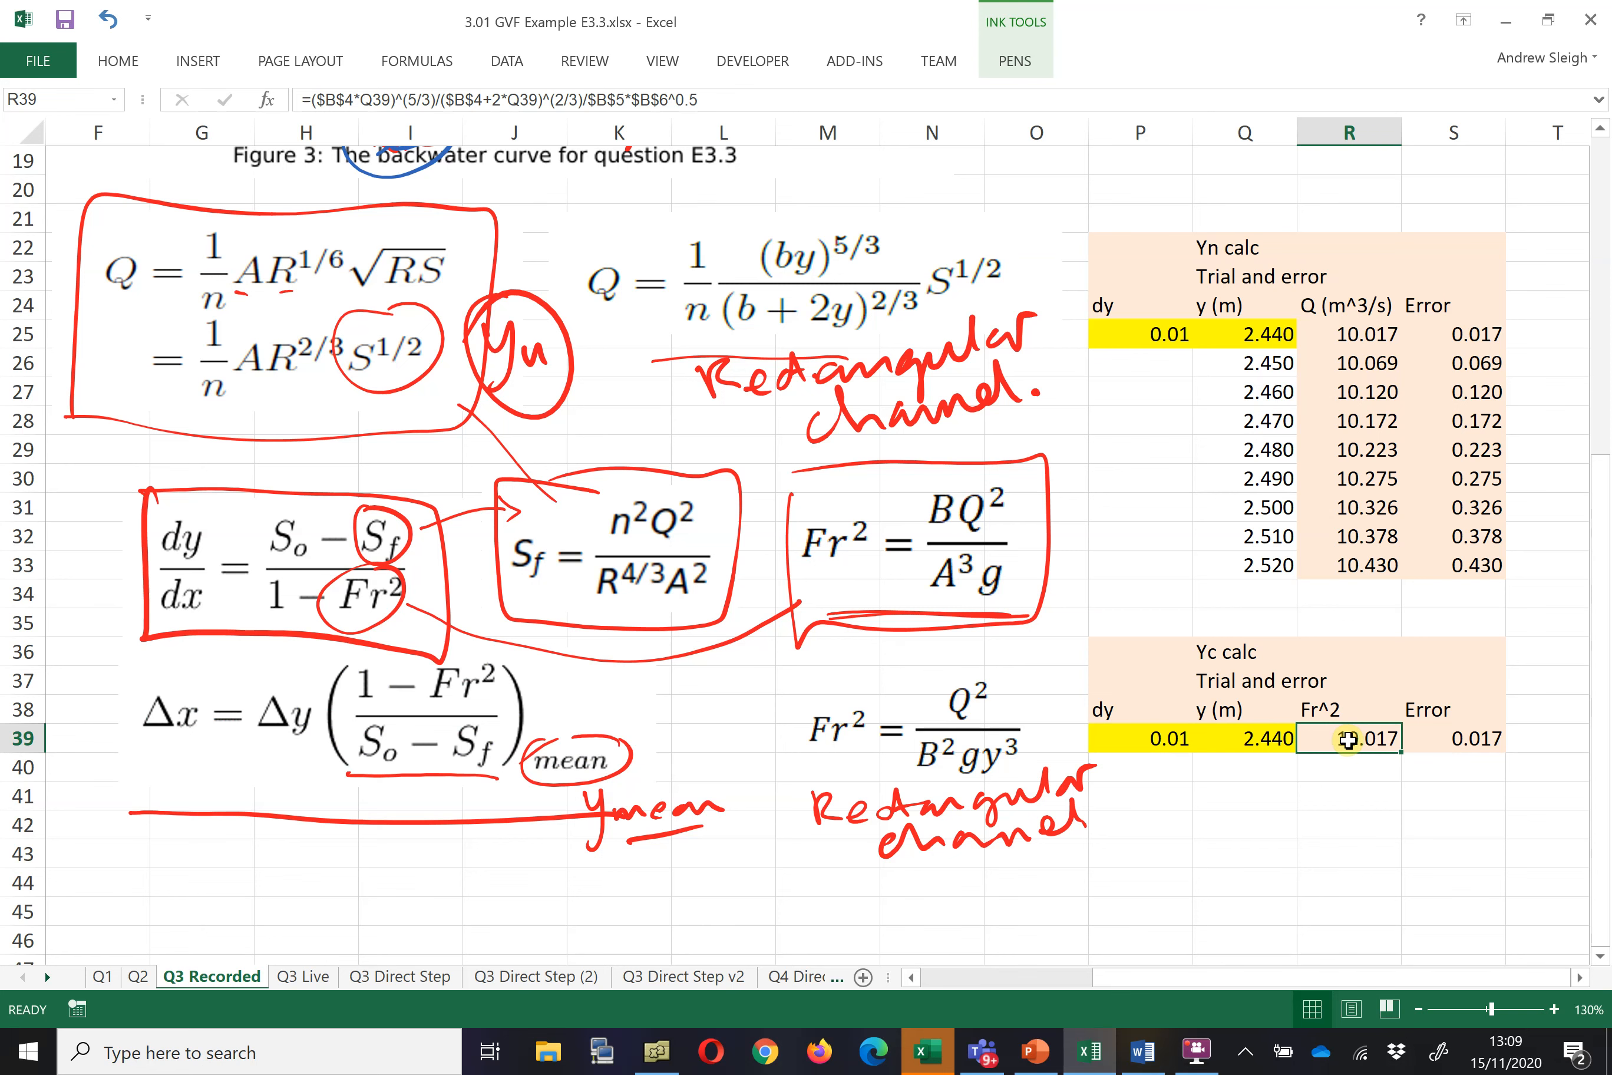
- Begin the Fr^2 formula in R39 with the squared discharge as an absolute reference, =$B$3^2/
text(=)
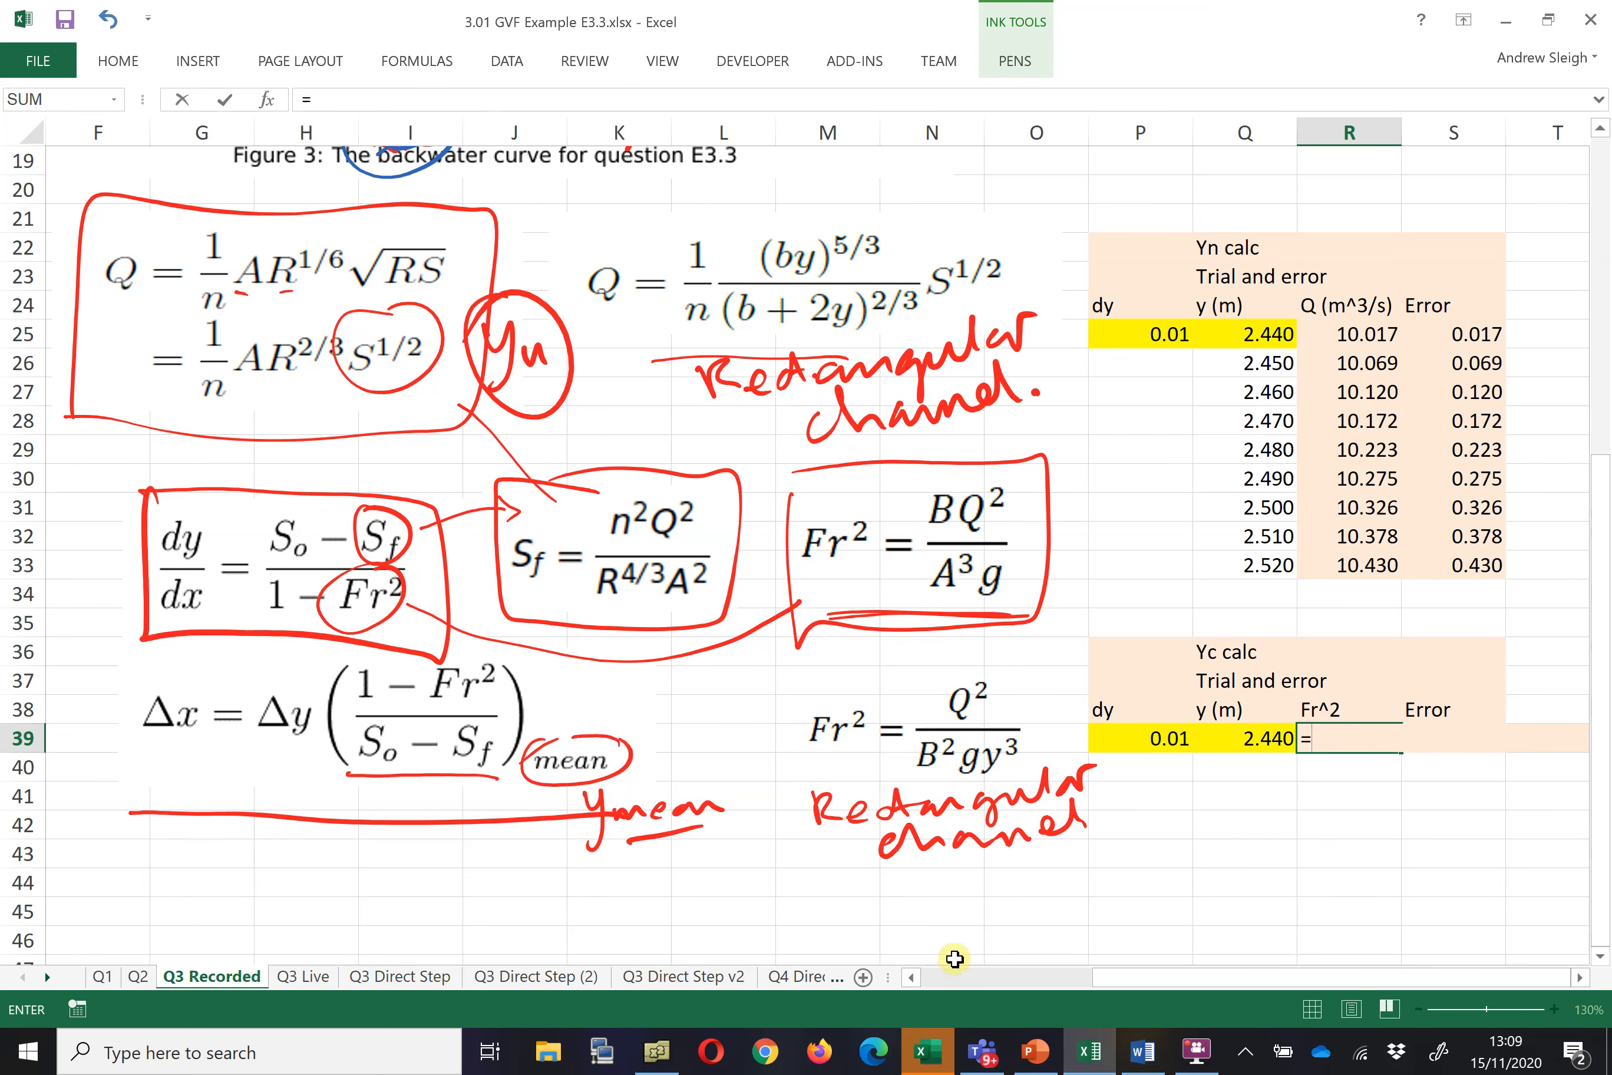
click(964, 977)
scroll(122, 316, up, 6)
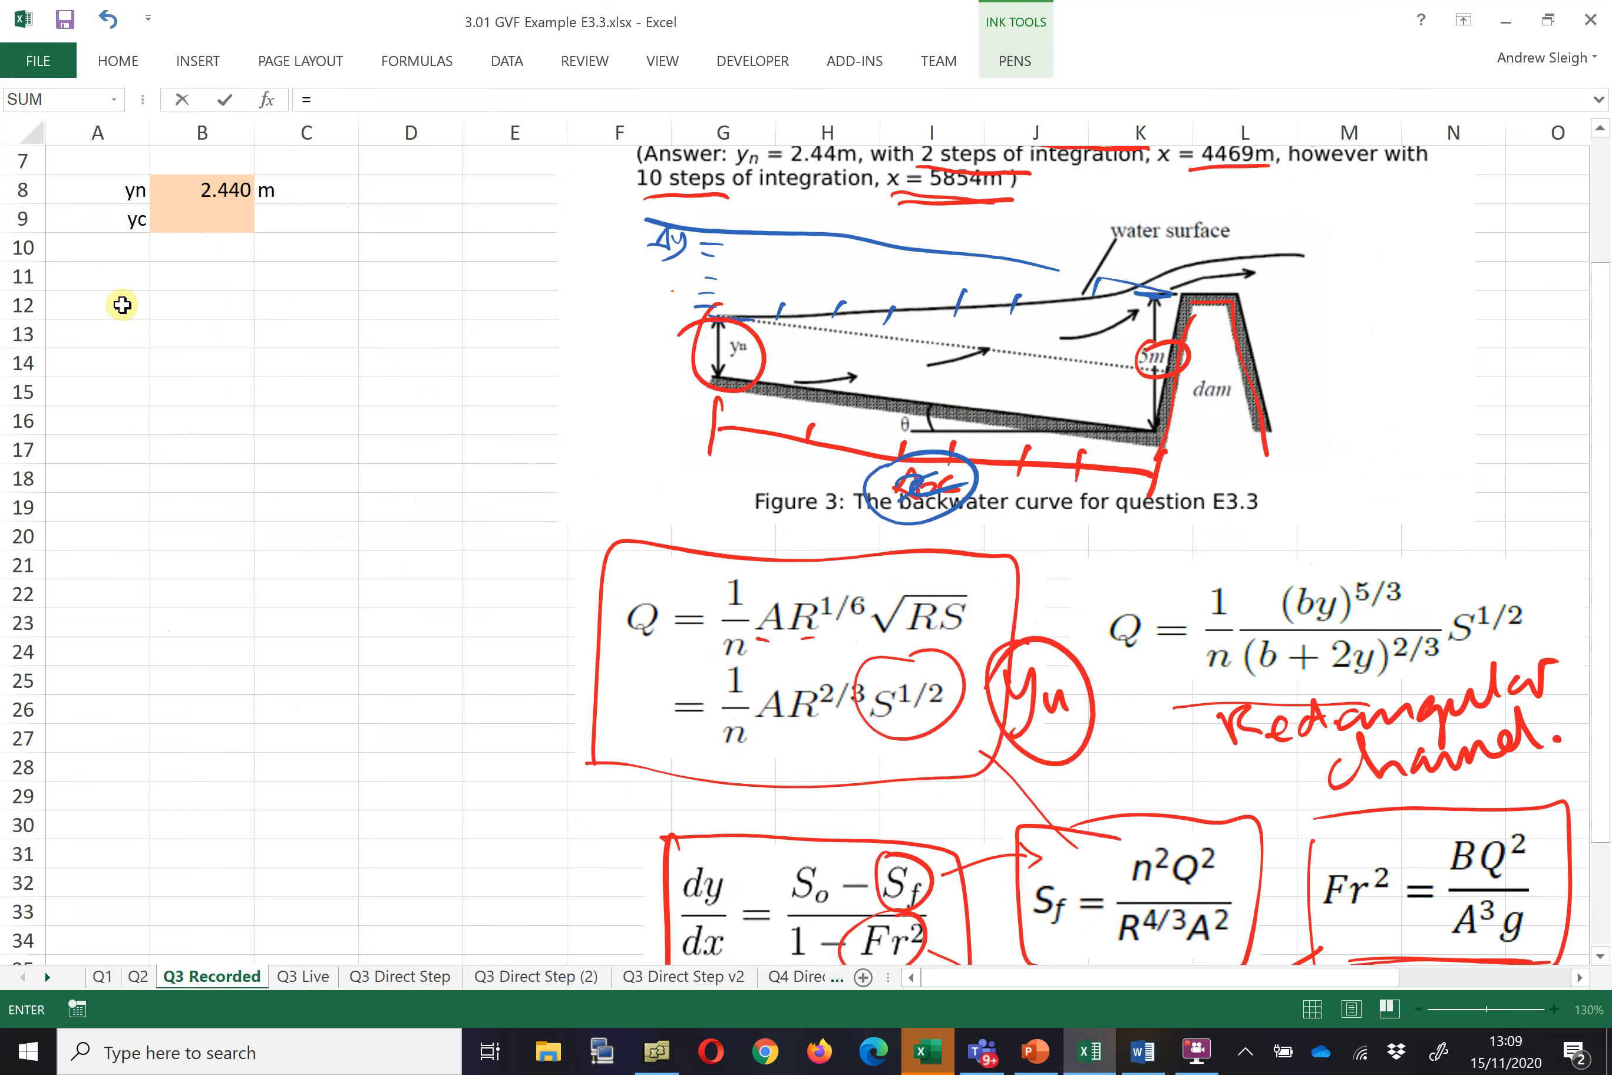
click(190, 218)
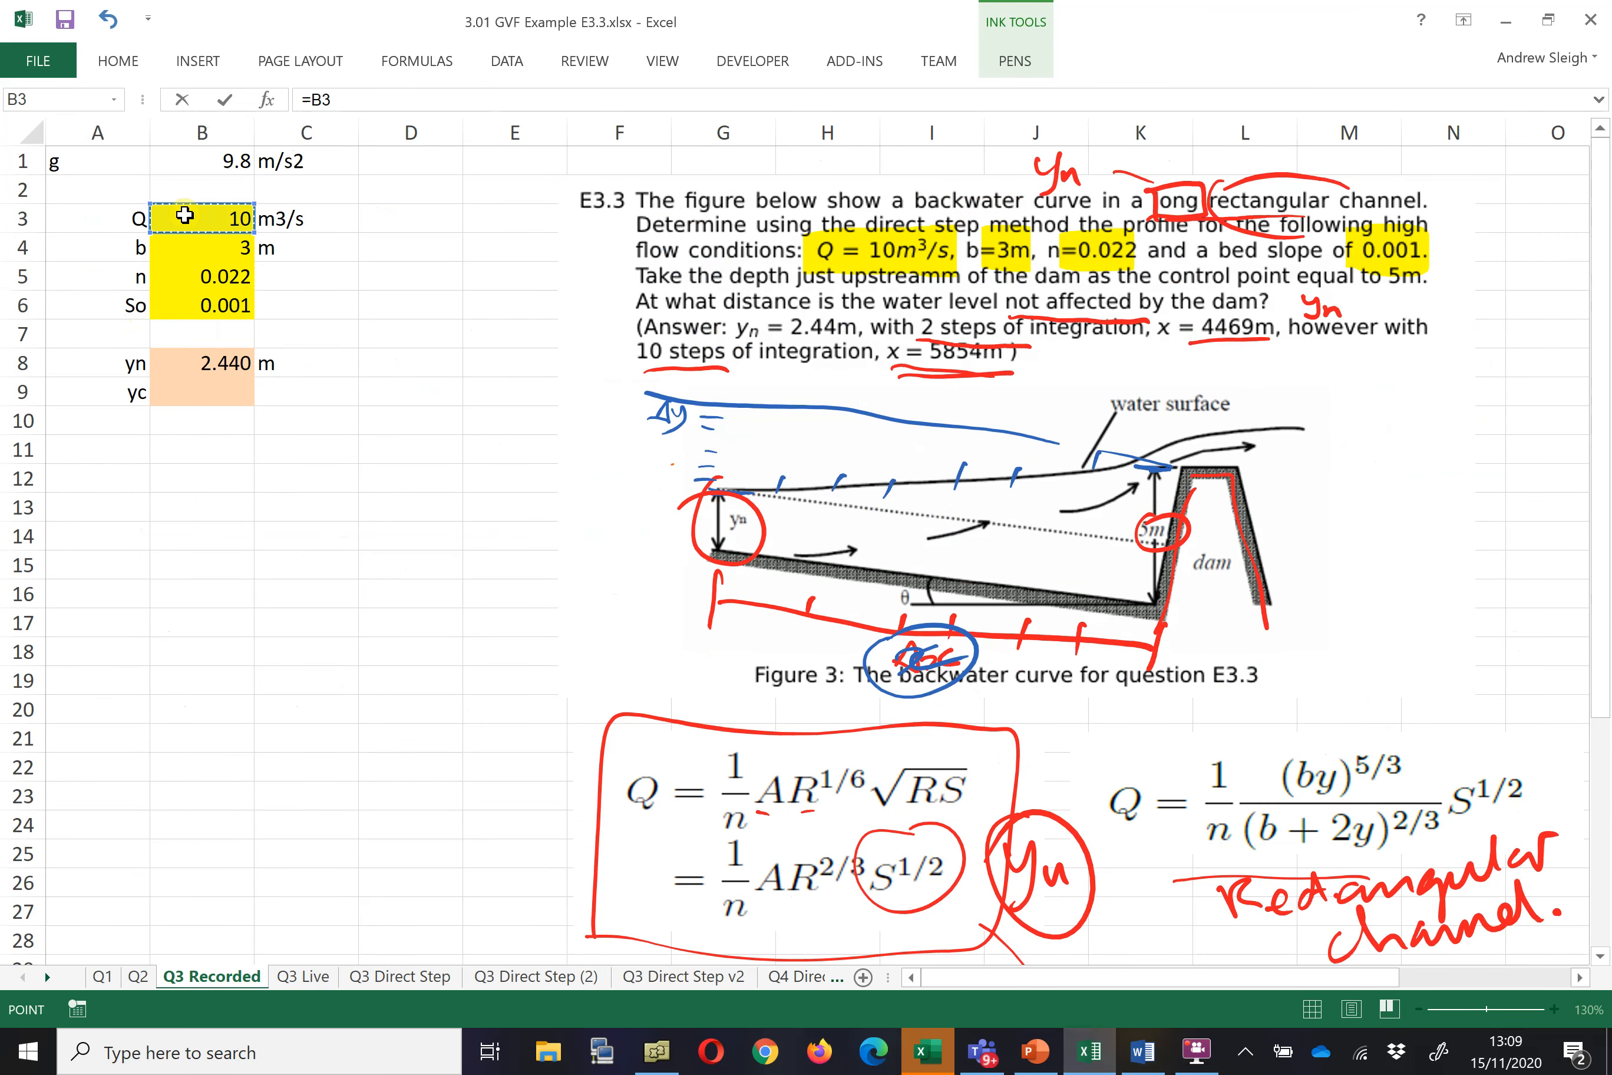
key(F4)
text(^2/)
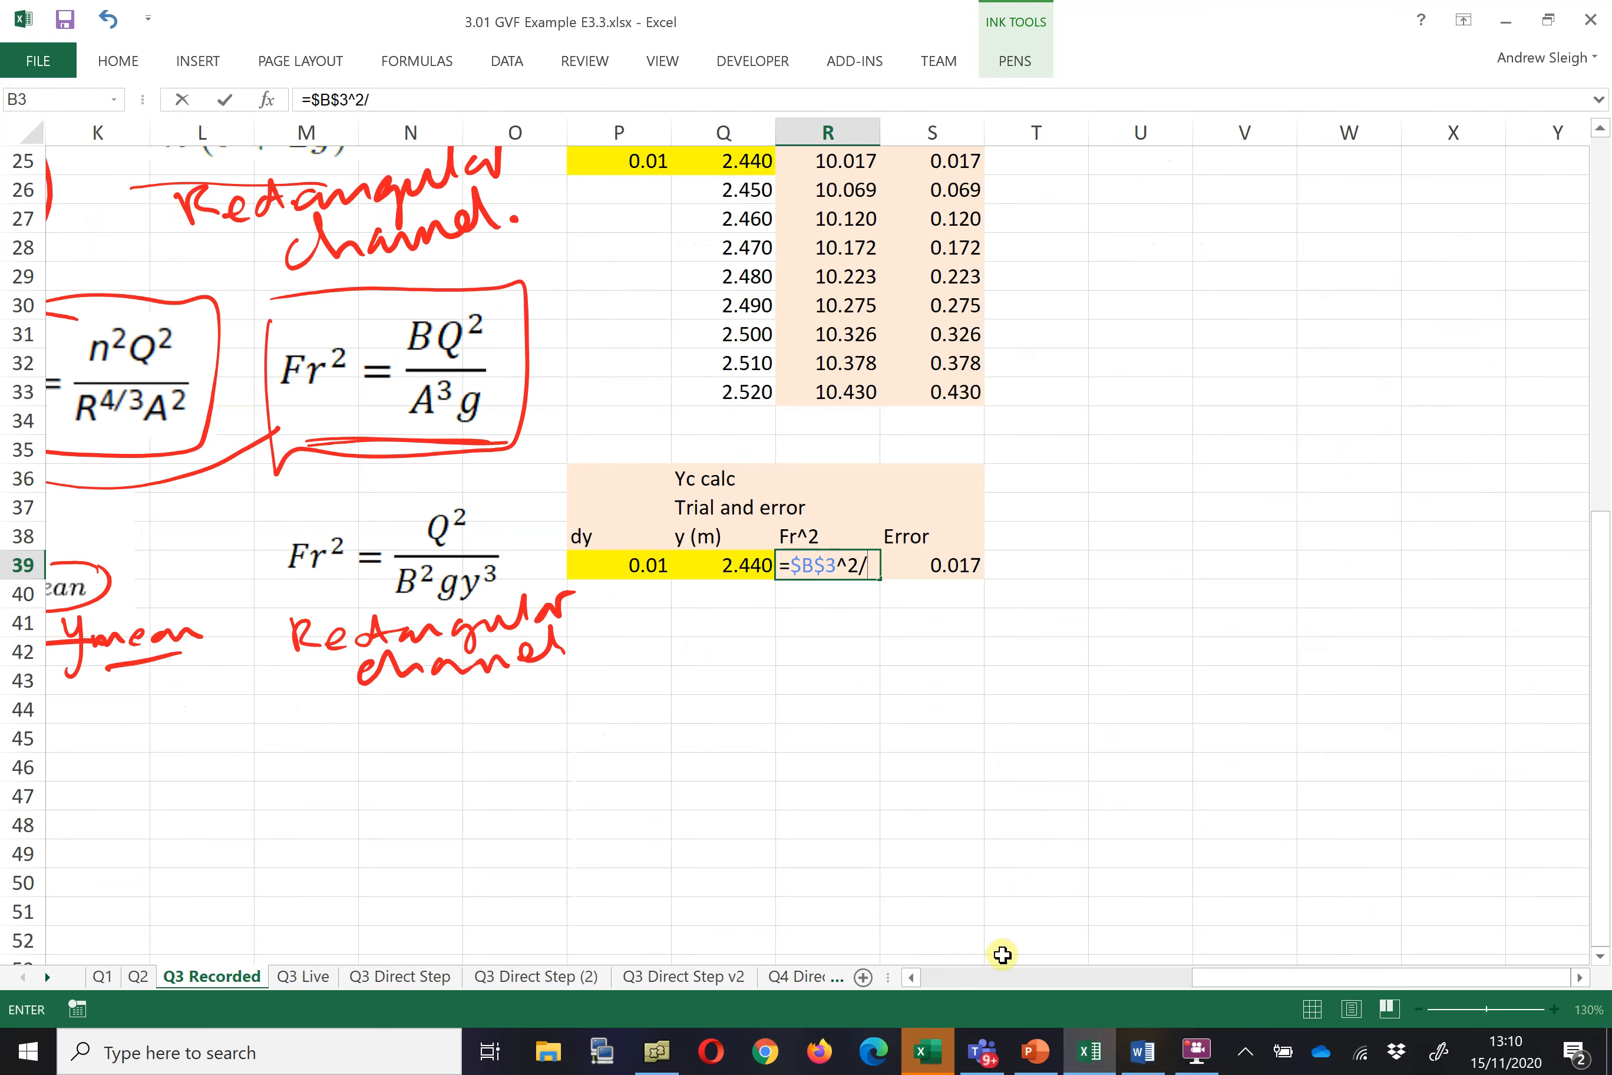
- Continue the R39 formula with the squared channel width as an absolute reference, $B$4^2
click(942, 977)
scroll(388, 550, up, 8)
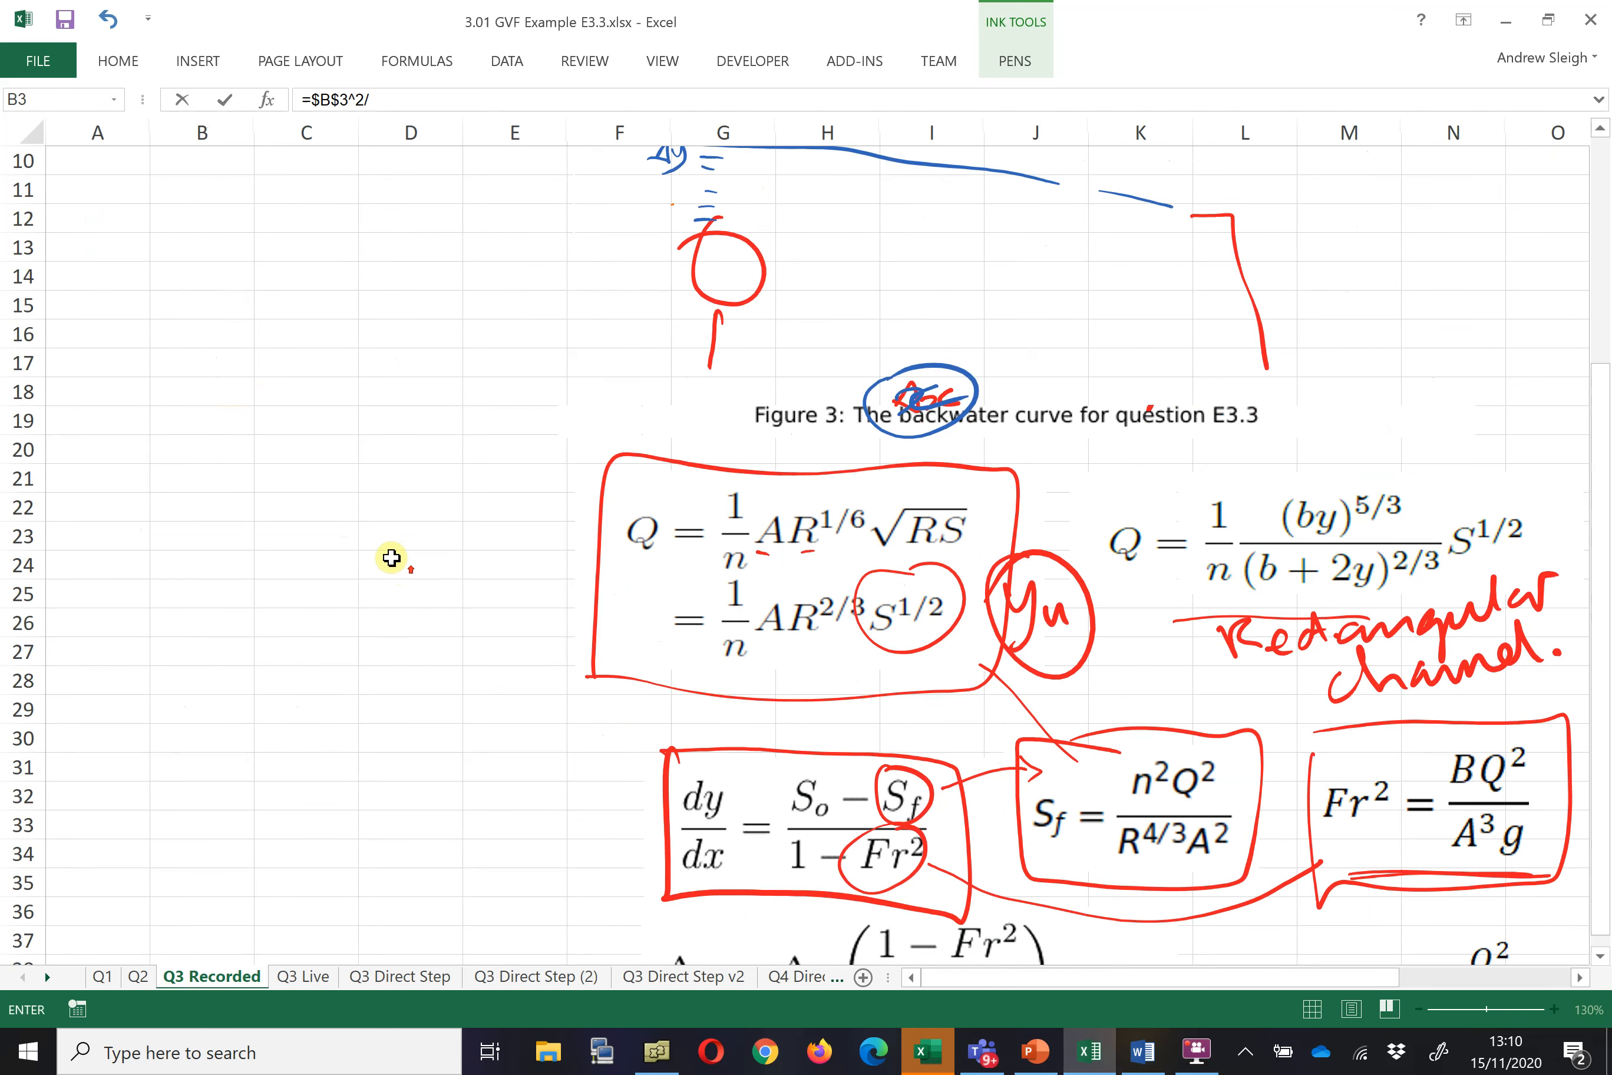
text(/)
click(208, 251)
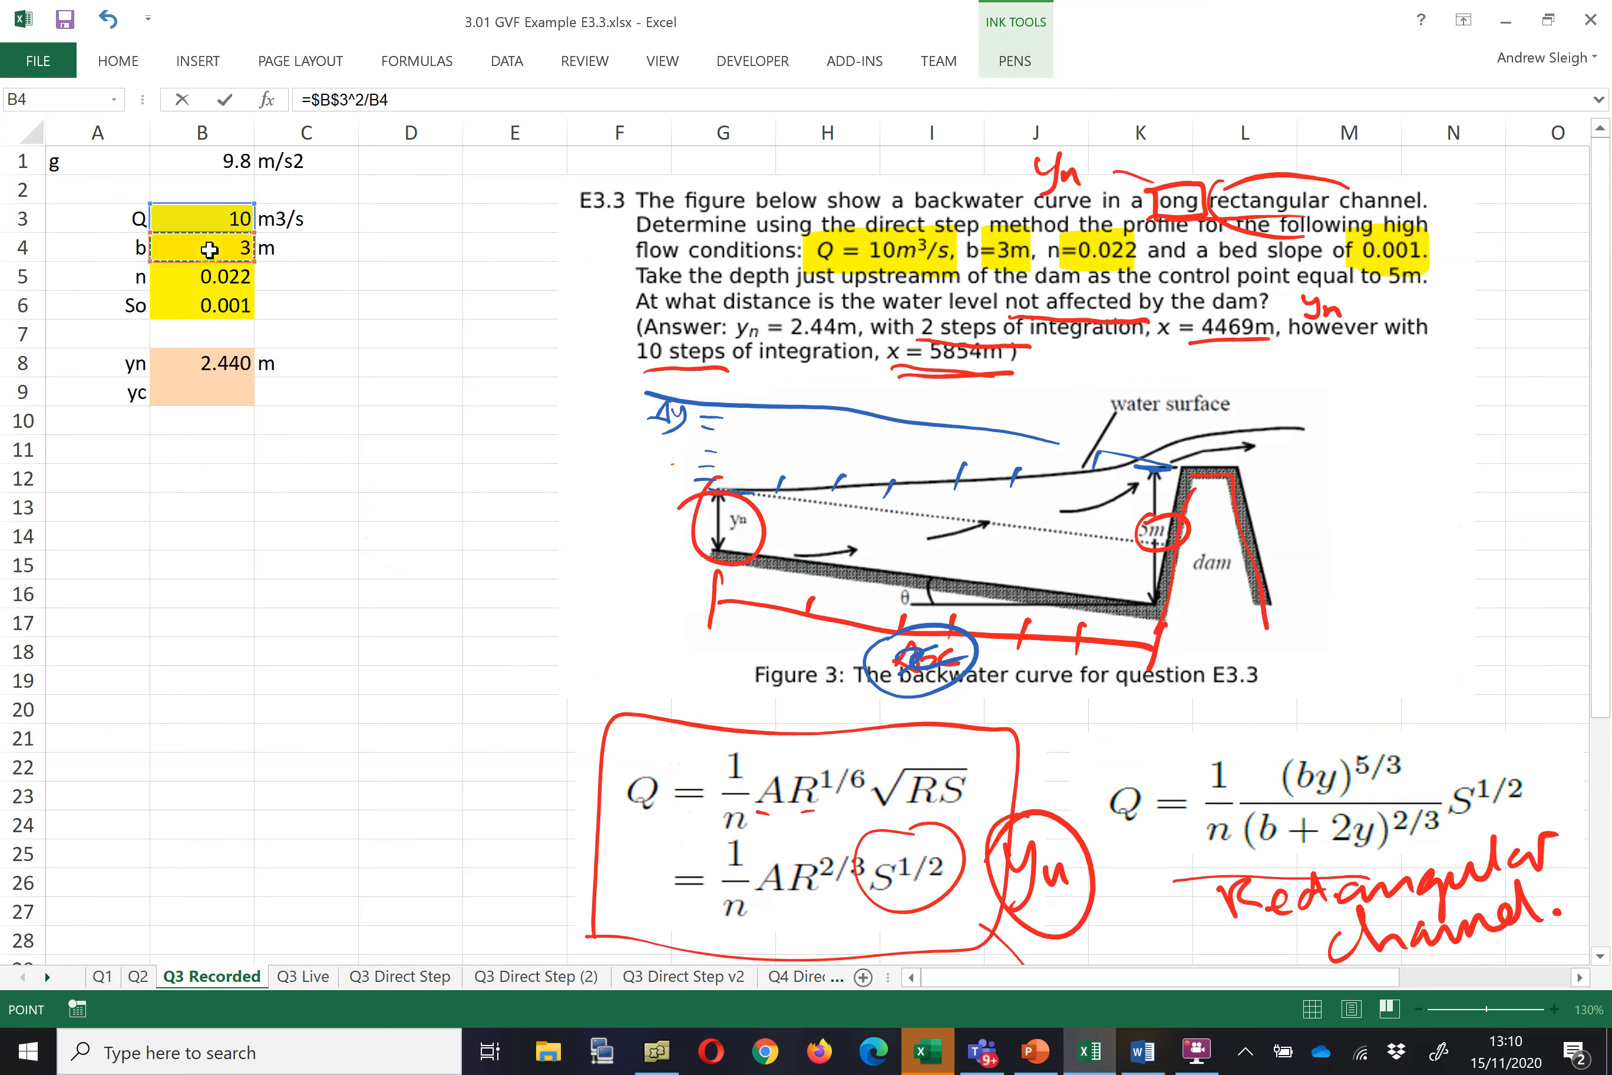
key(F4)
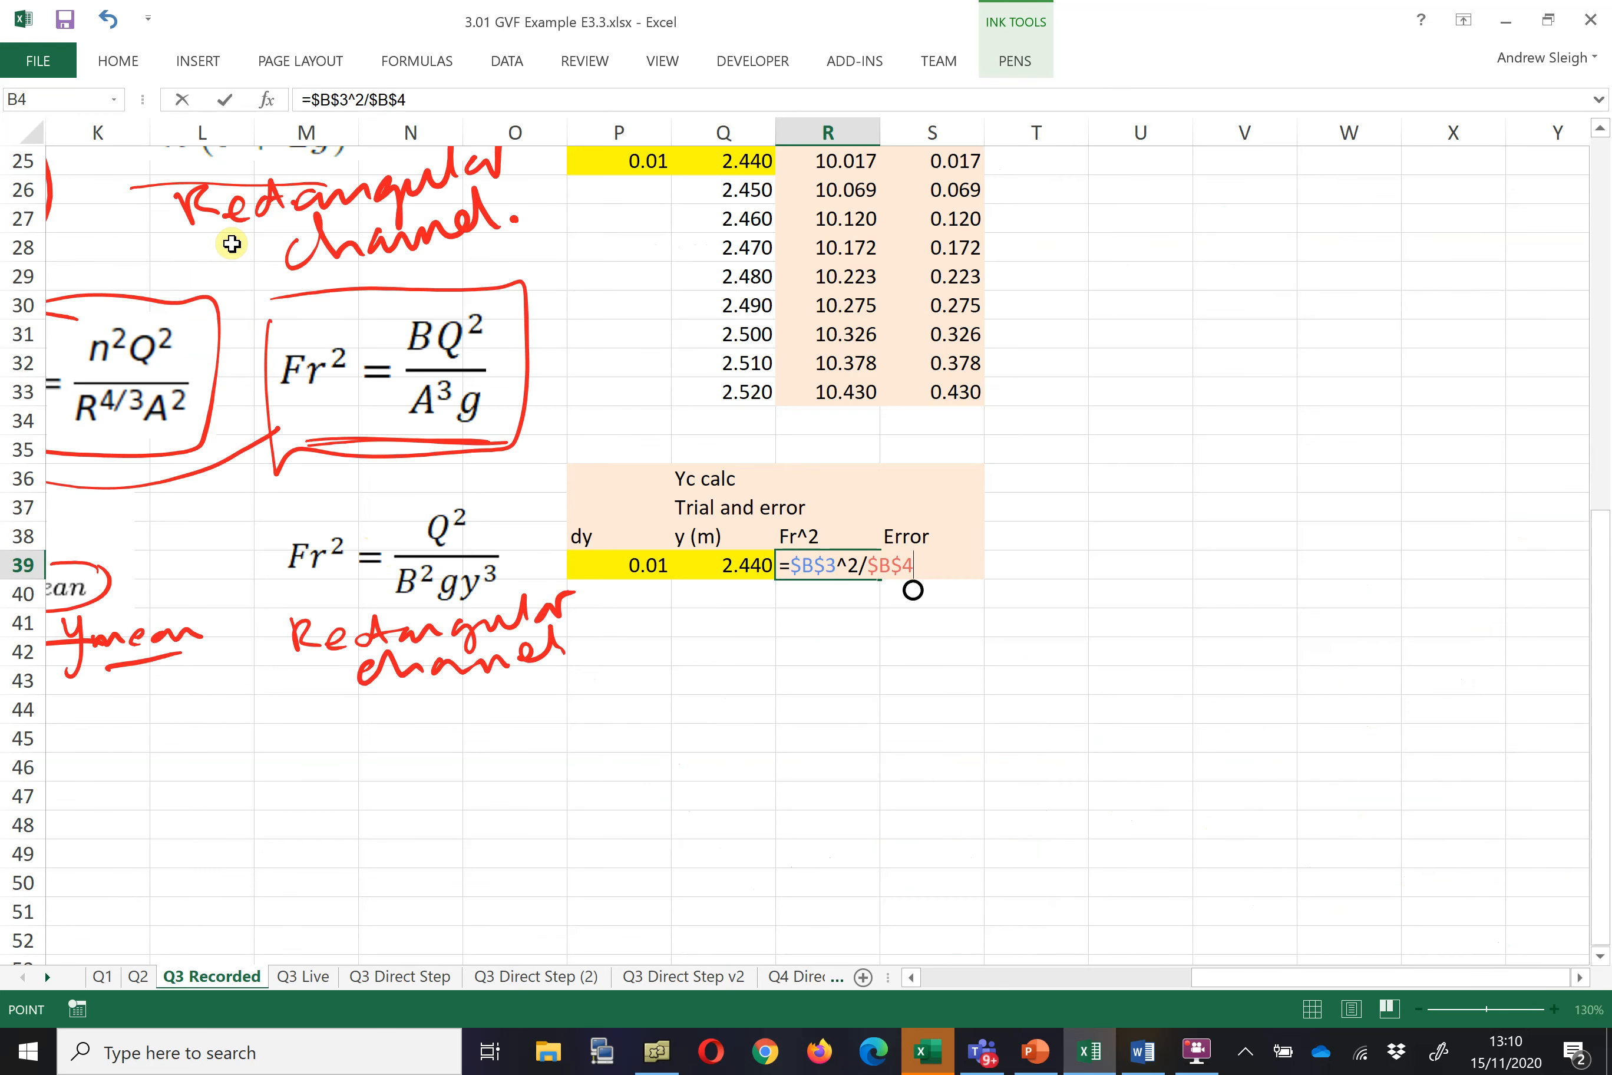
text(^2*)
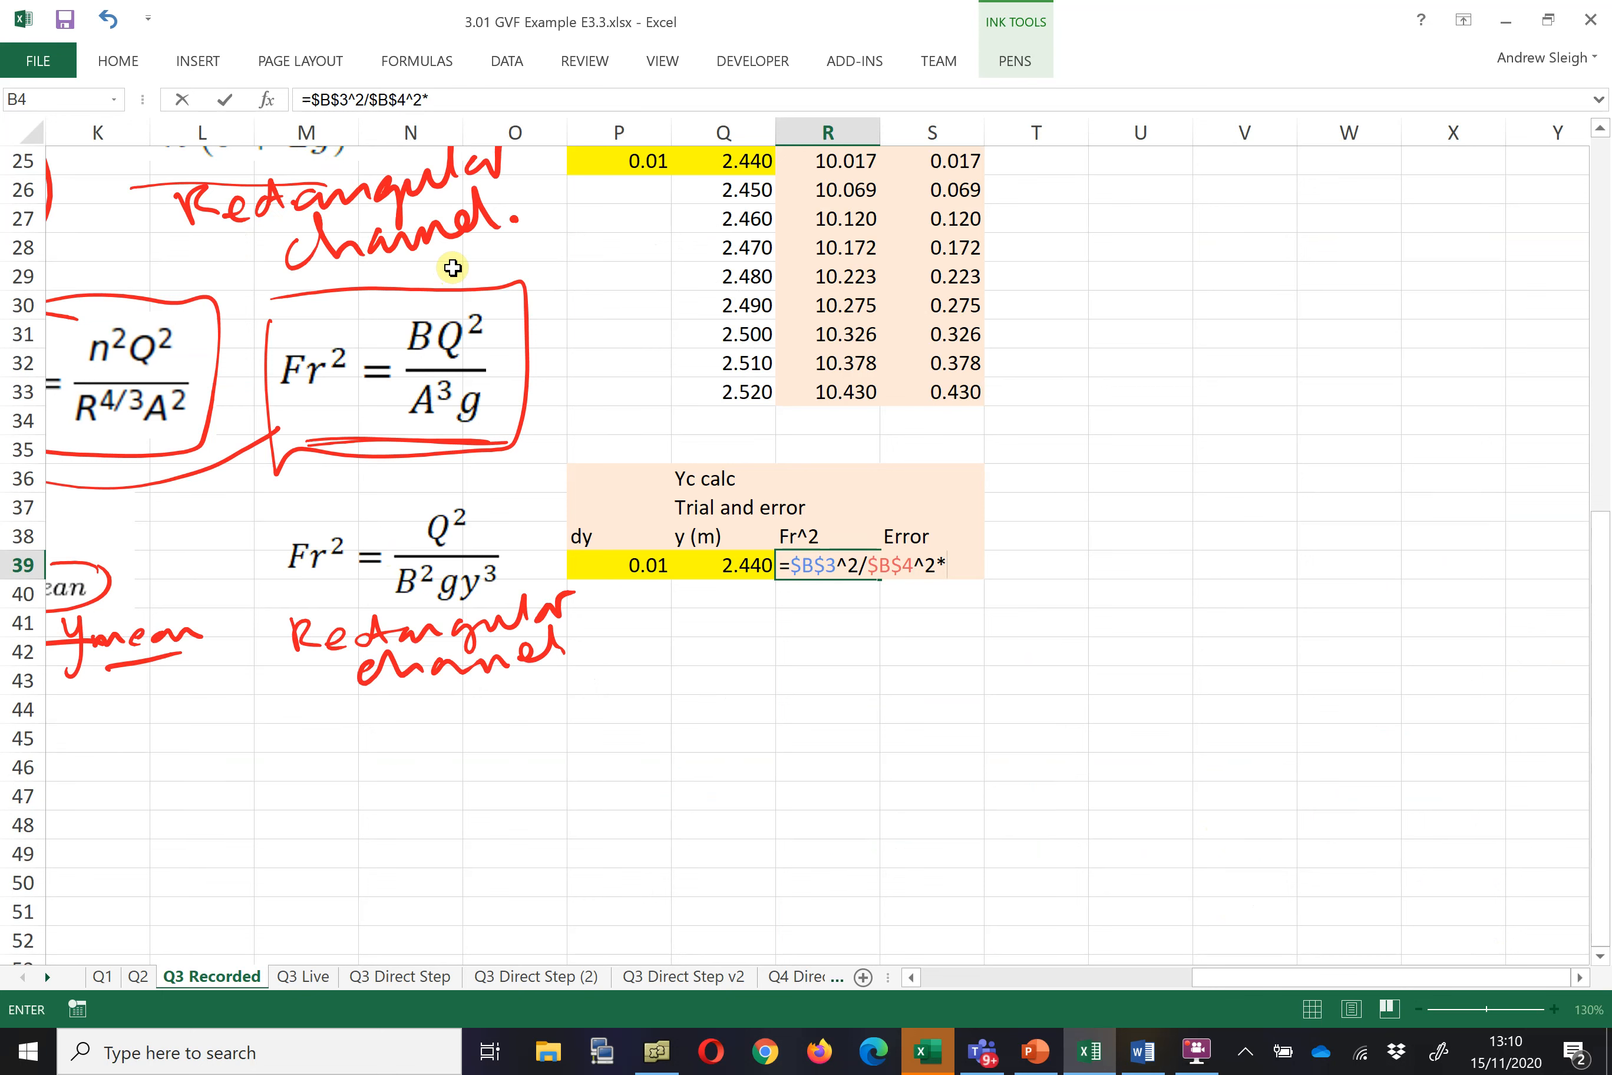
- Complete the R39 formula by dividing by g and the cubed depth, giving =$B$3^2/$B$4^2/g/Q39^3
text(g)
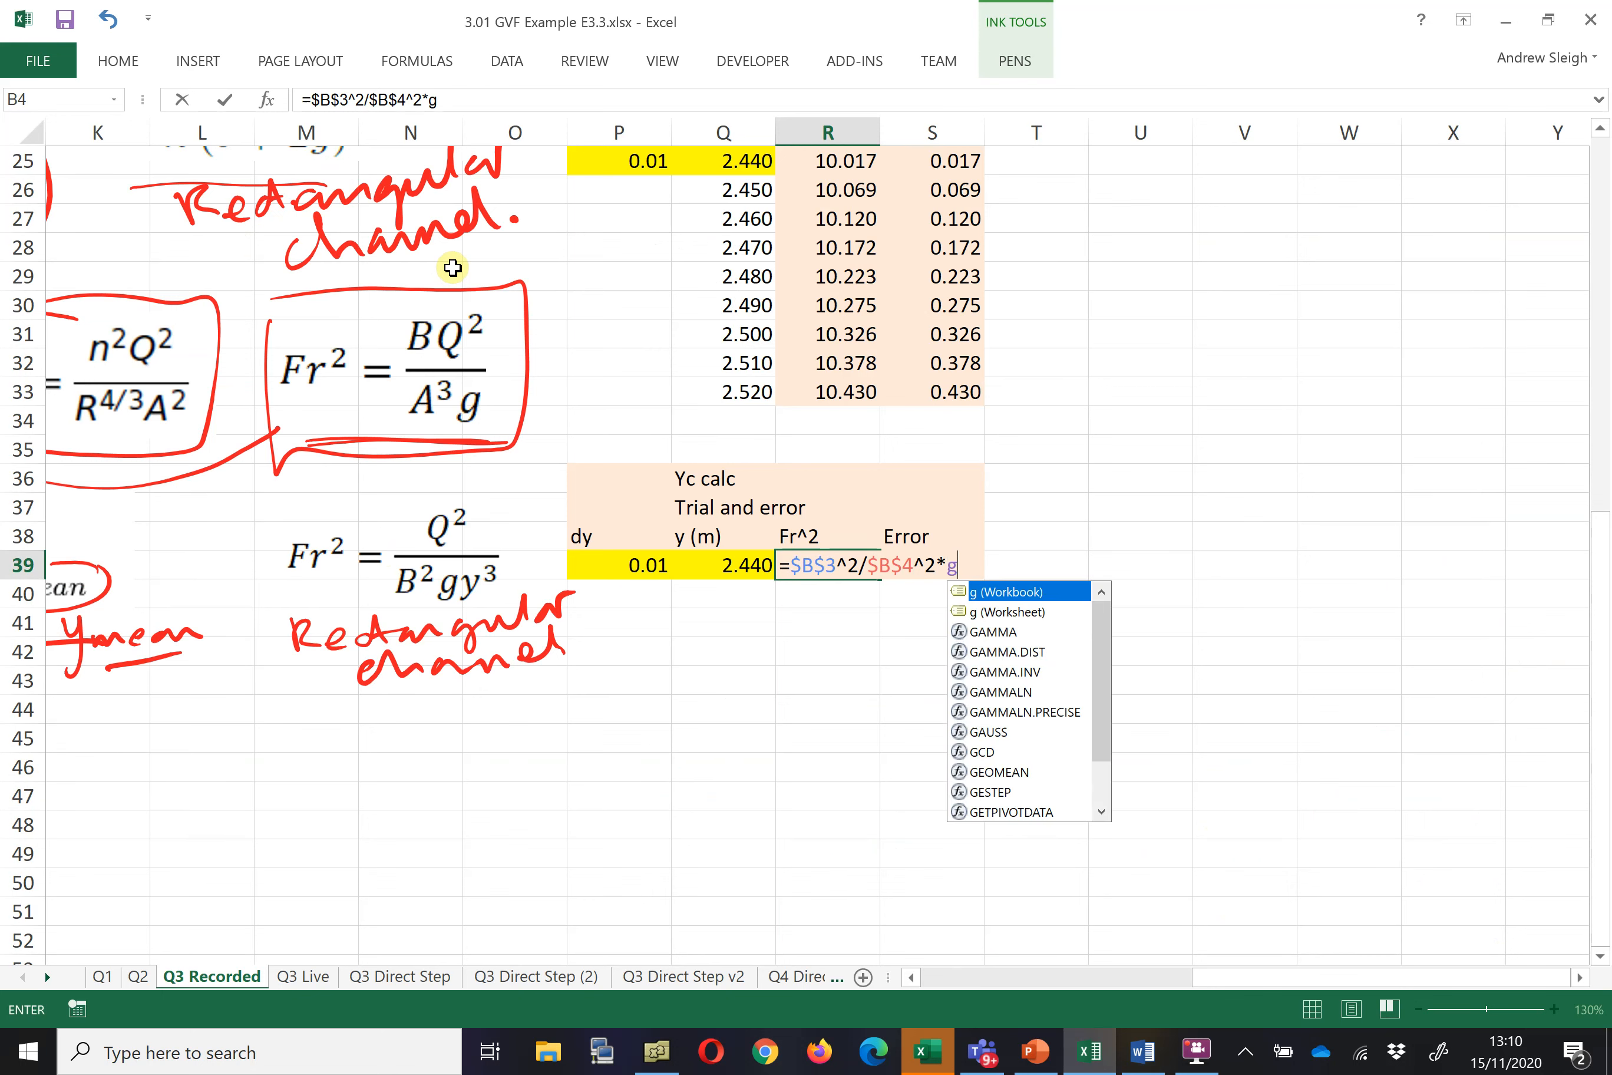
click(999, 611)
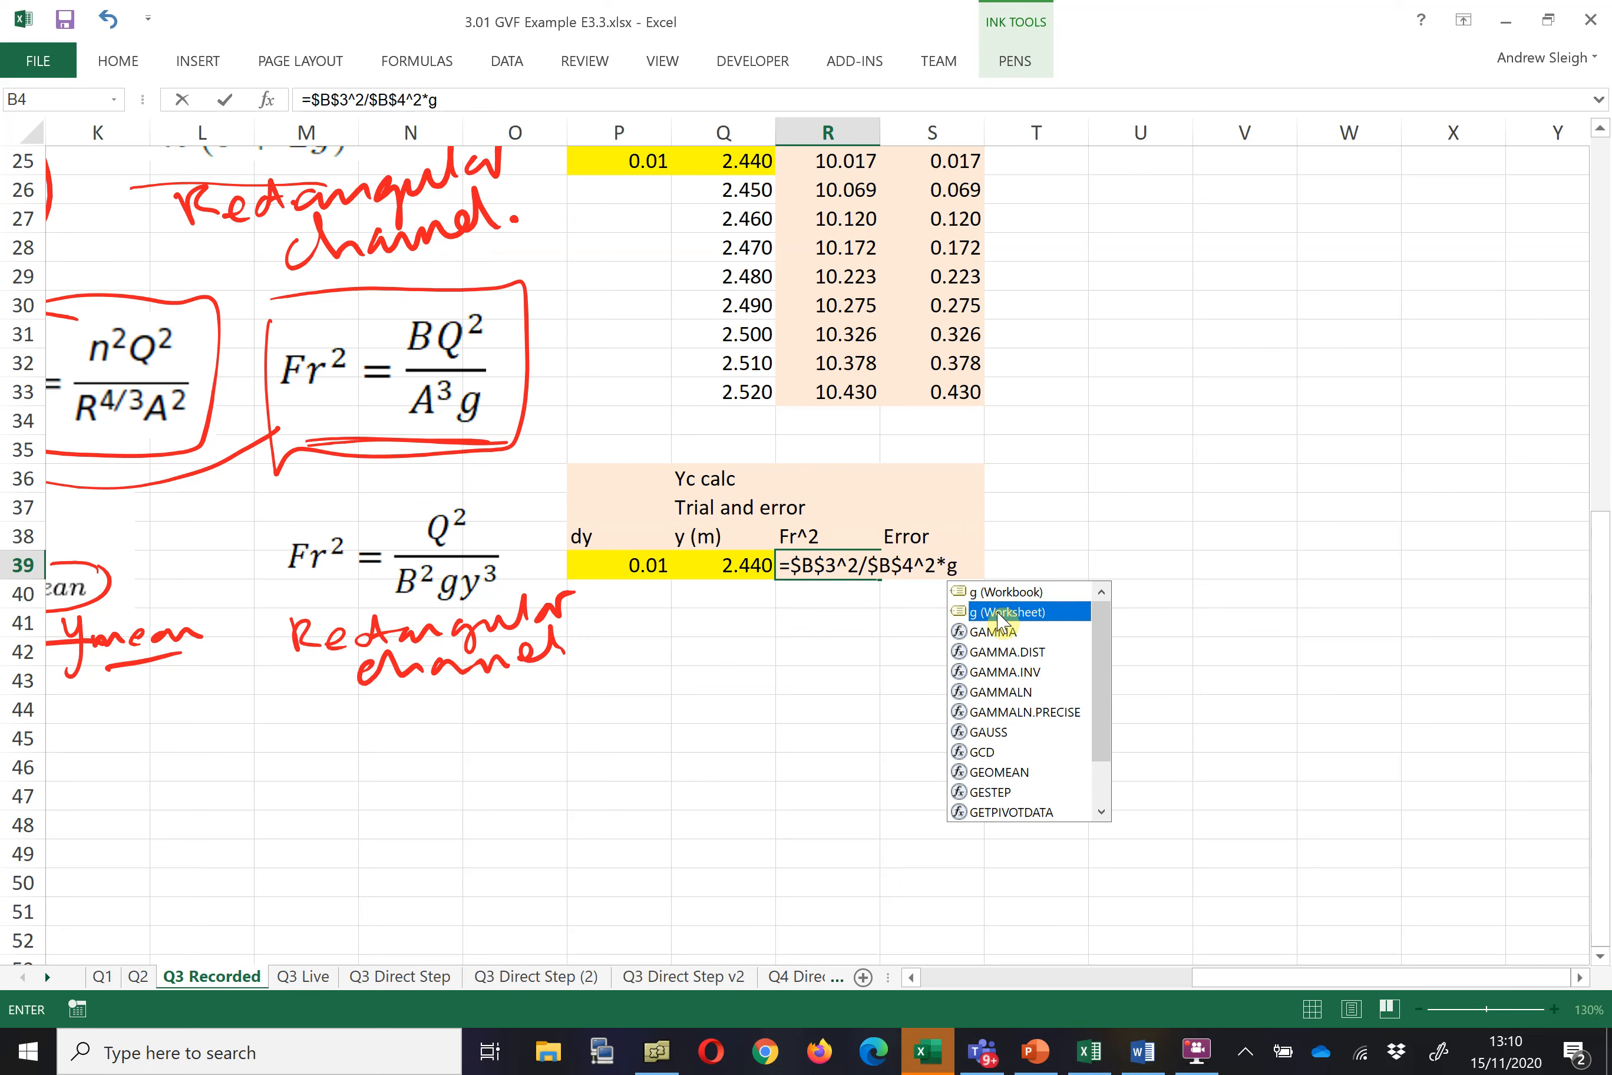
click(947, 566)
key(BackSpace)
text(/g/)
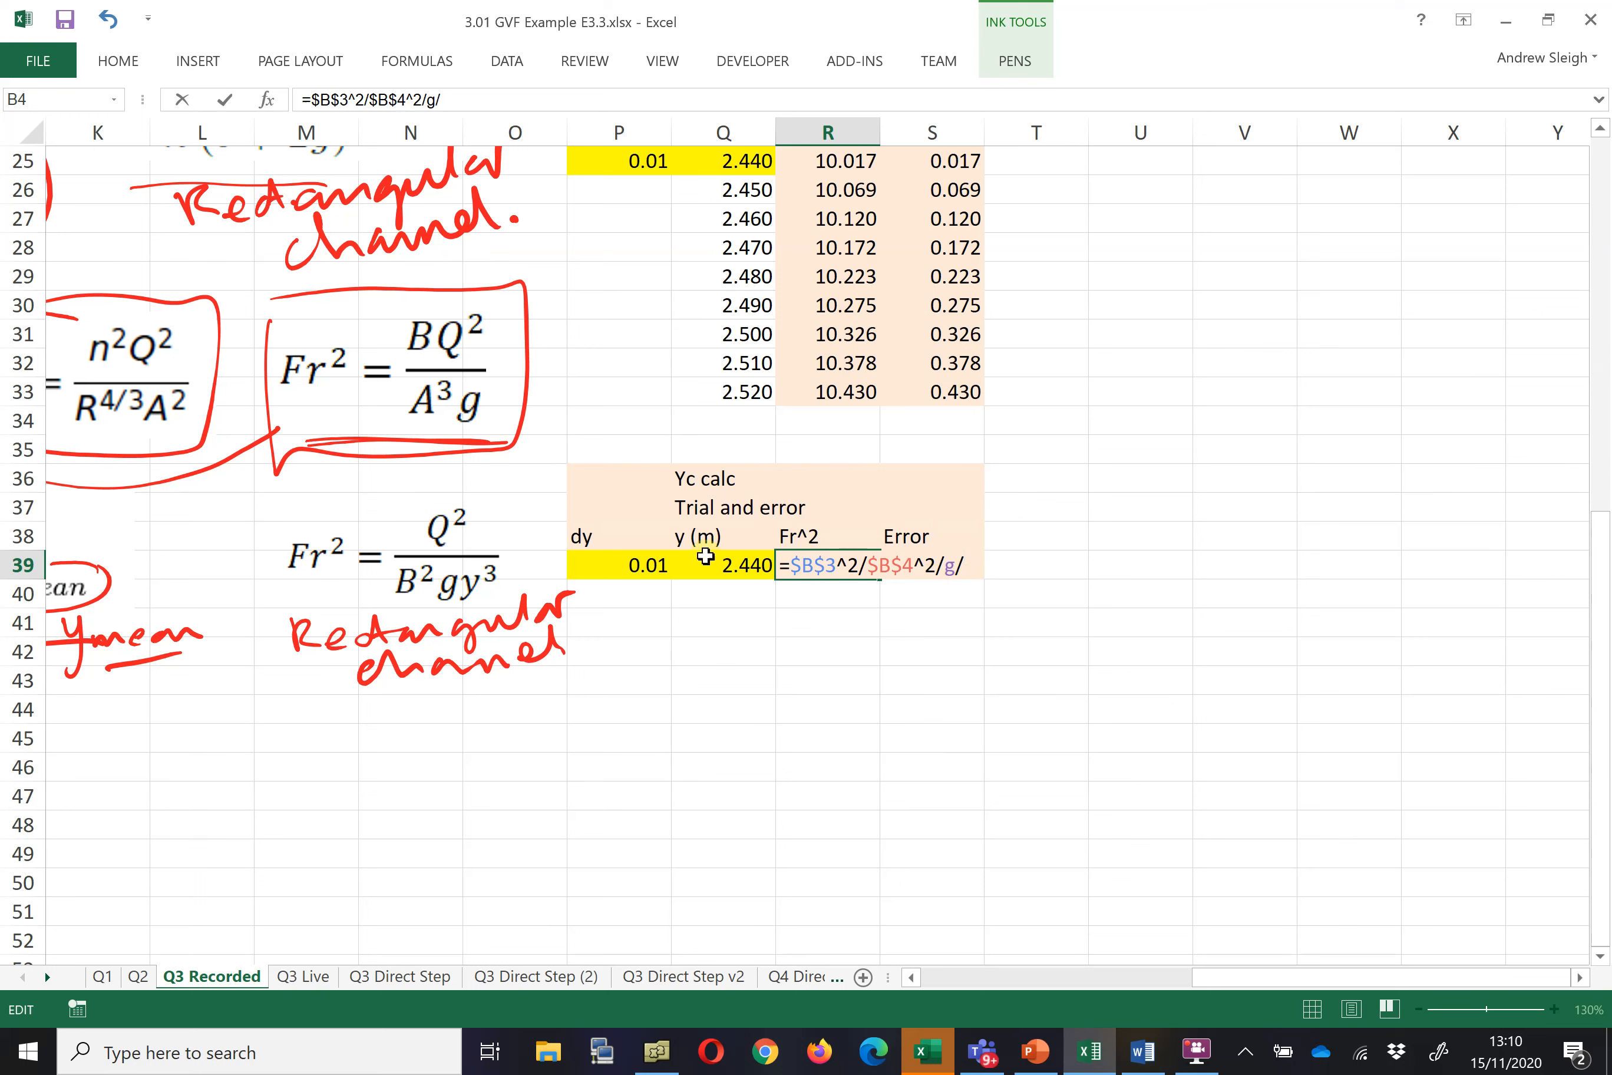
click(729, 565)
text(^3)
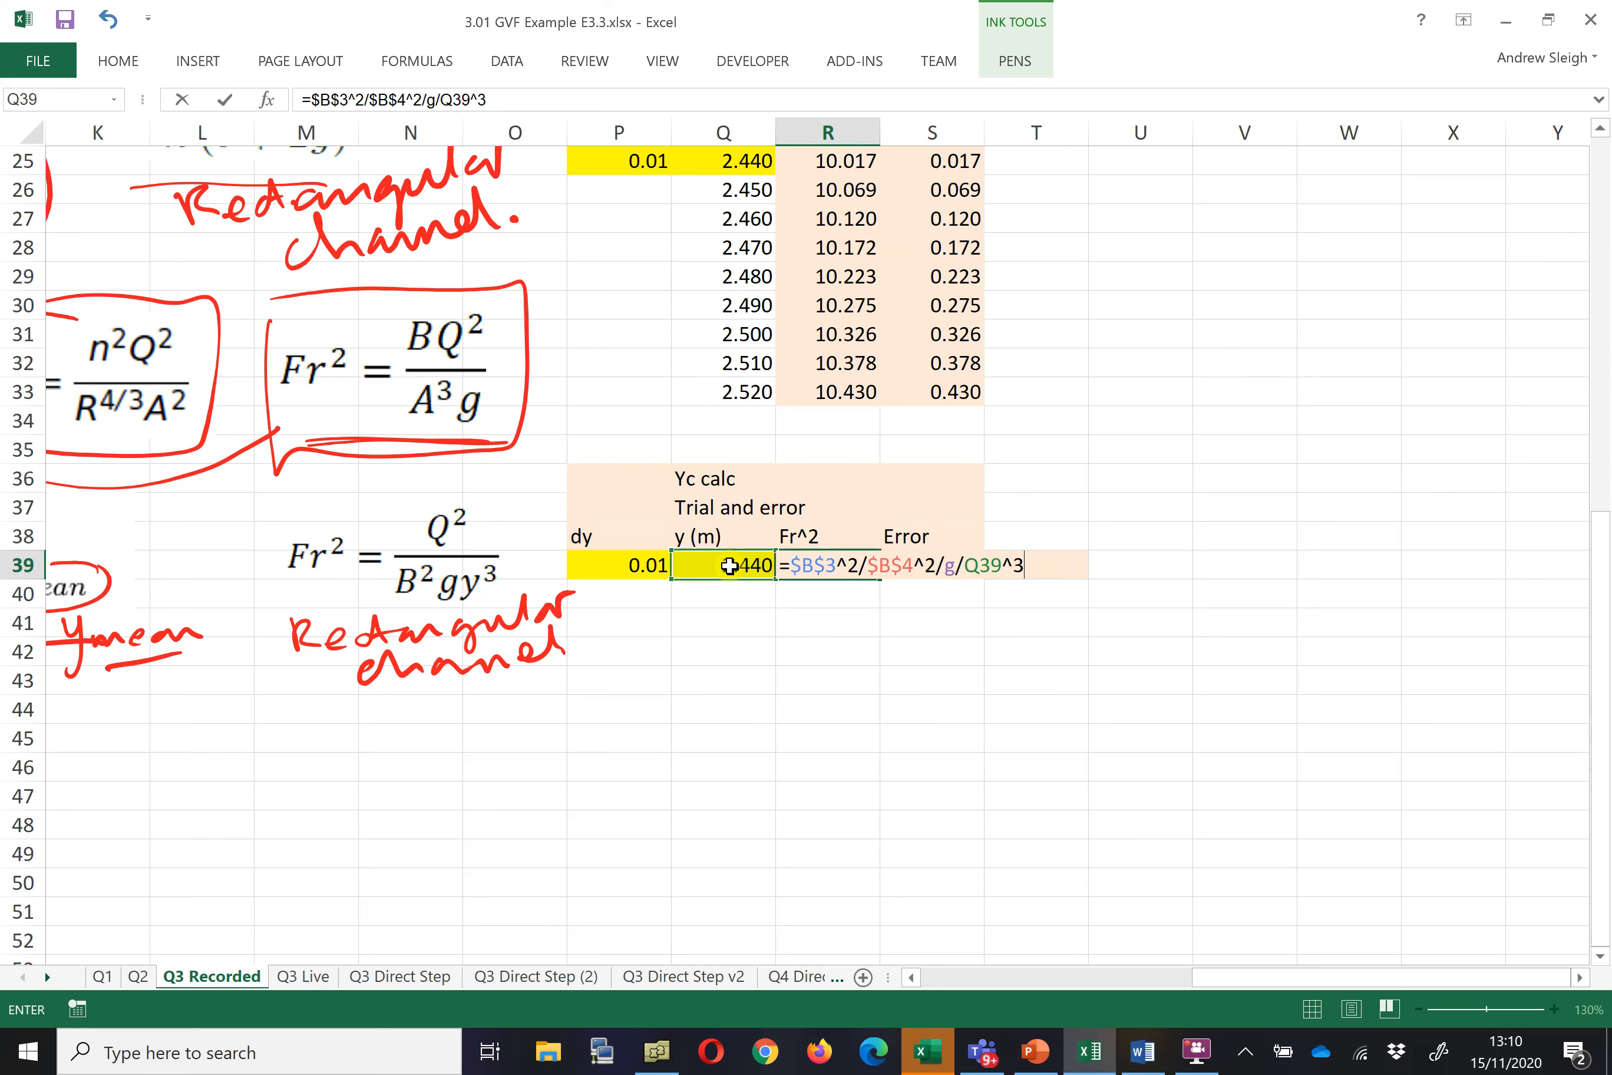
key(Return)
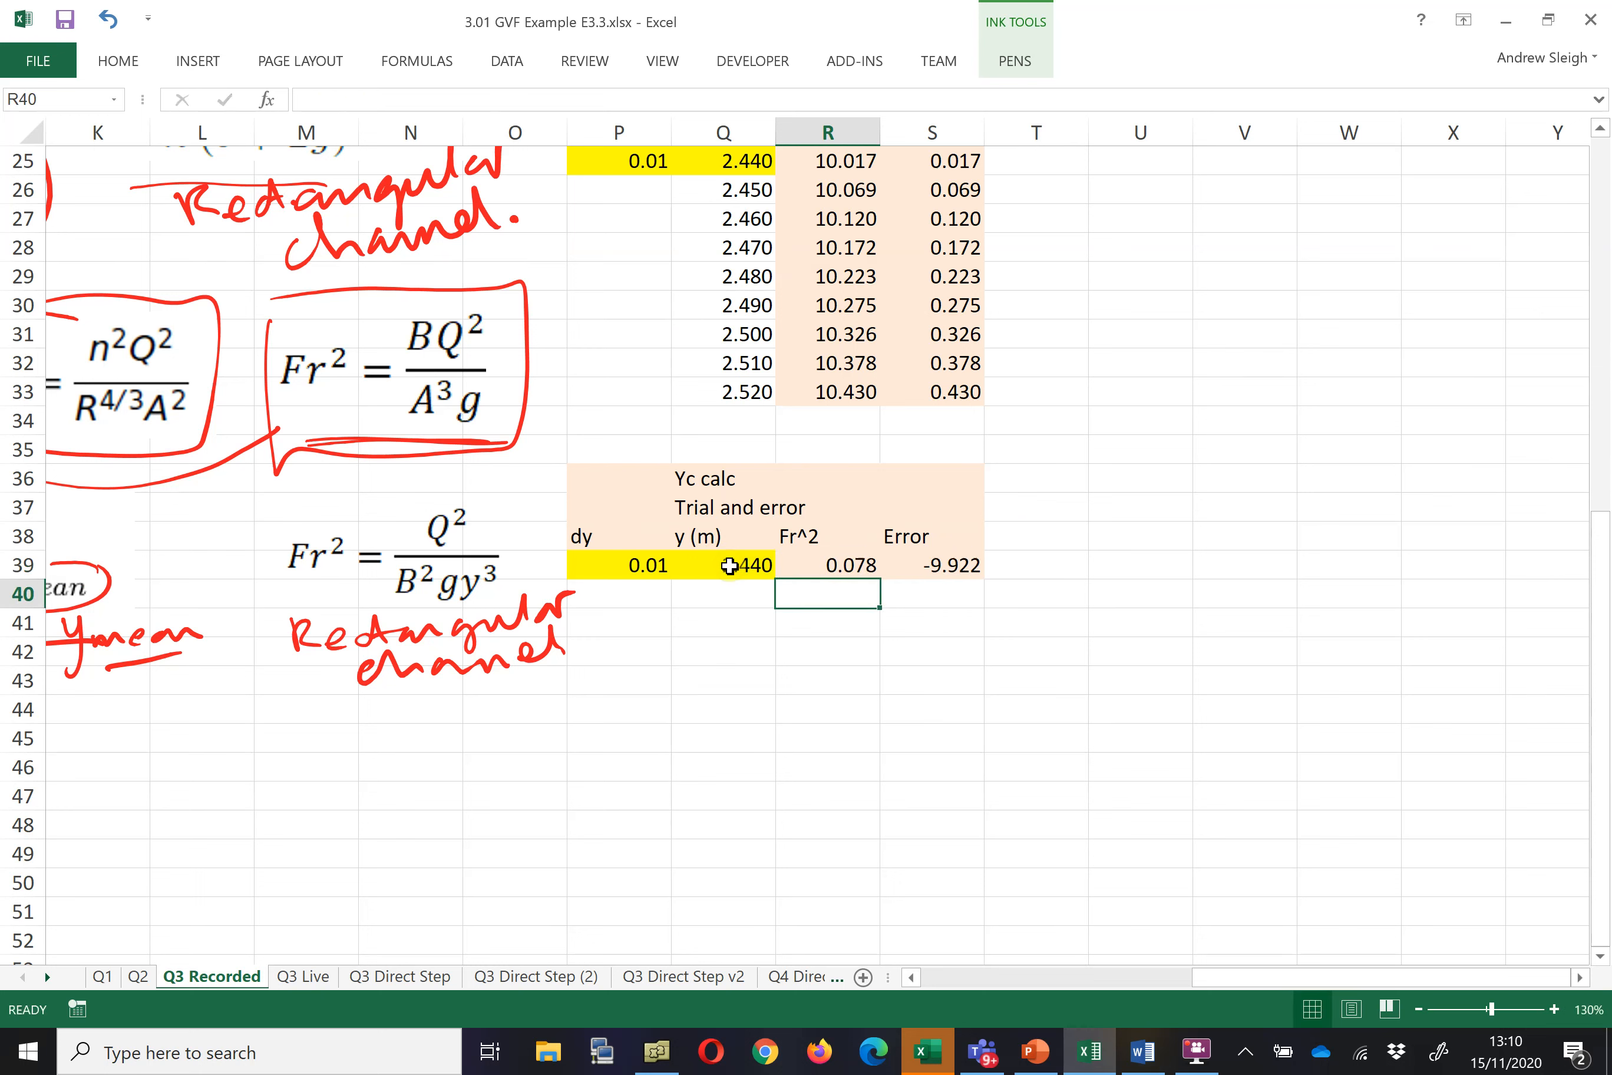
- Set the starting trial depth in Q39 of the Yc block to 1.0 and check the Fr^2 and error cells
click(822, 565)
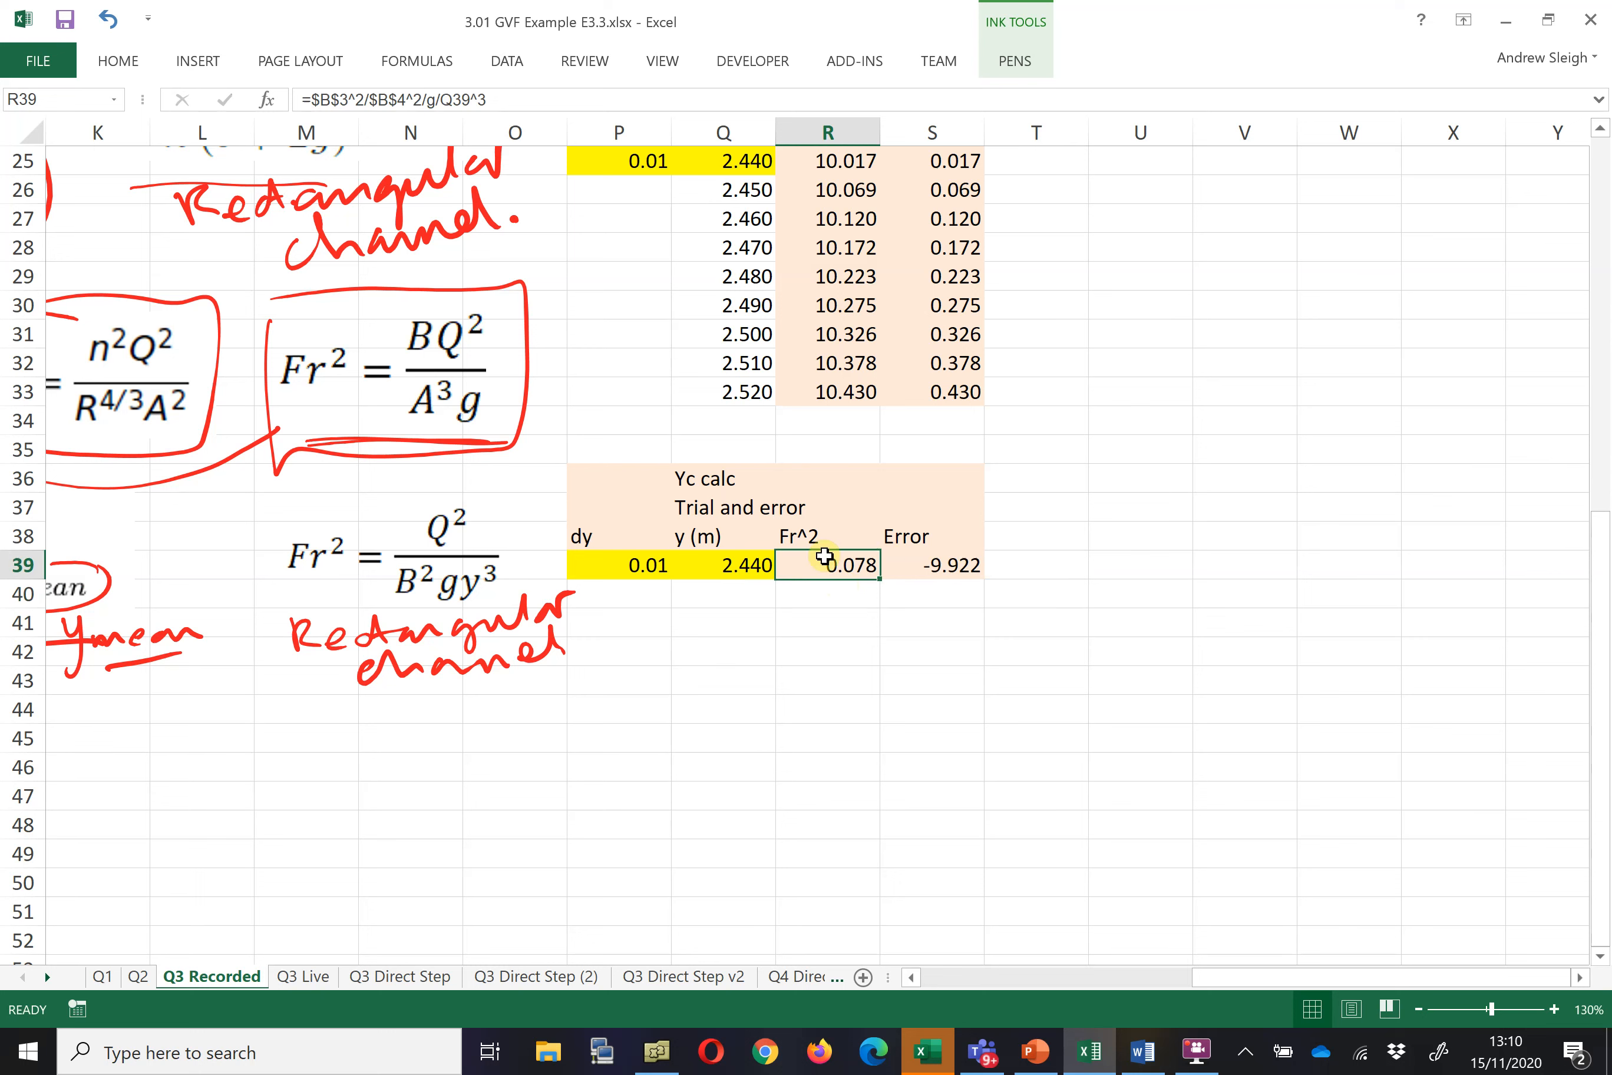
click(713, 567)
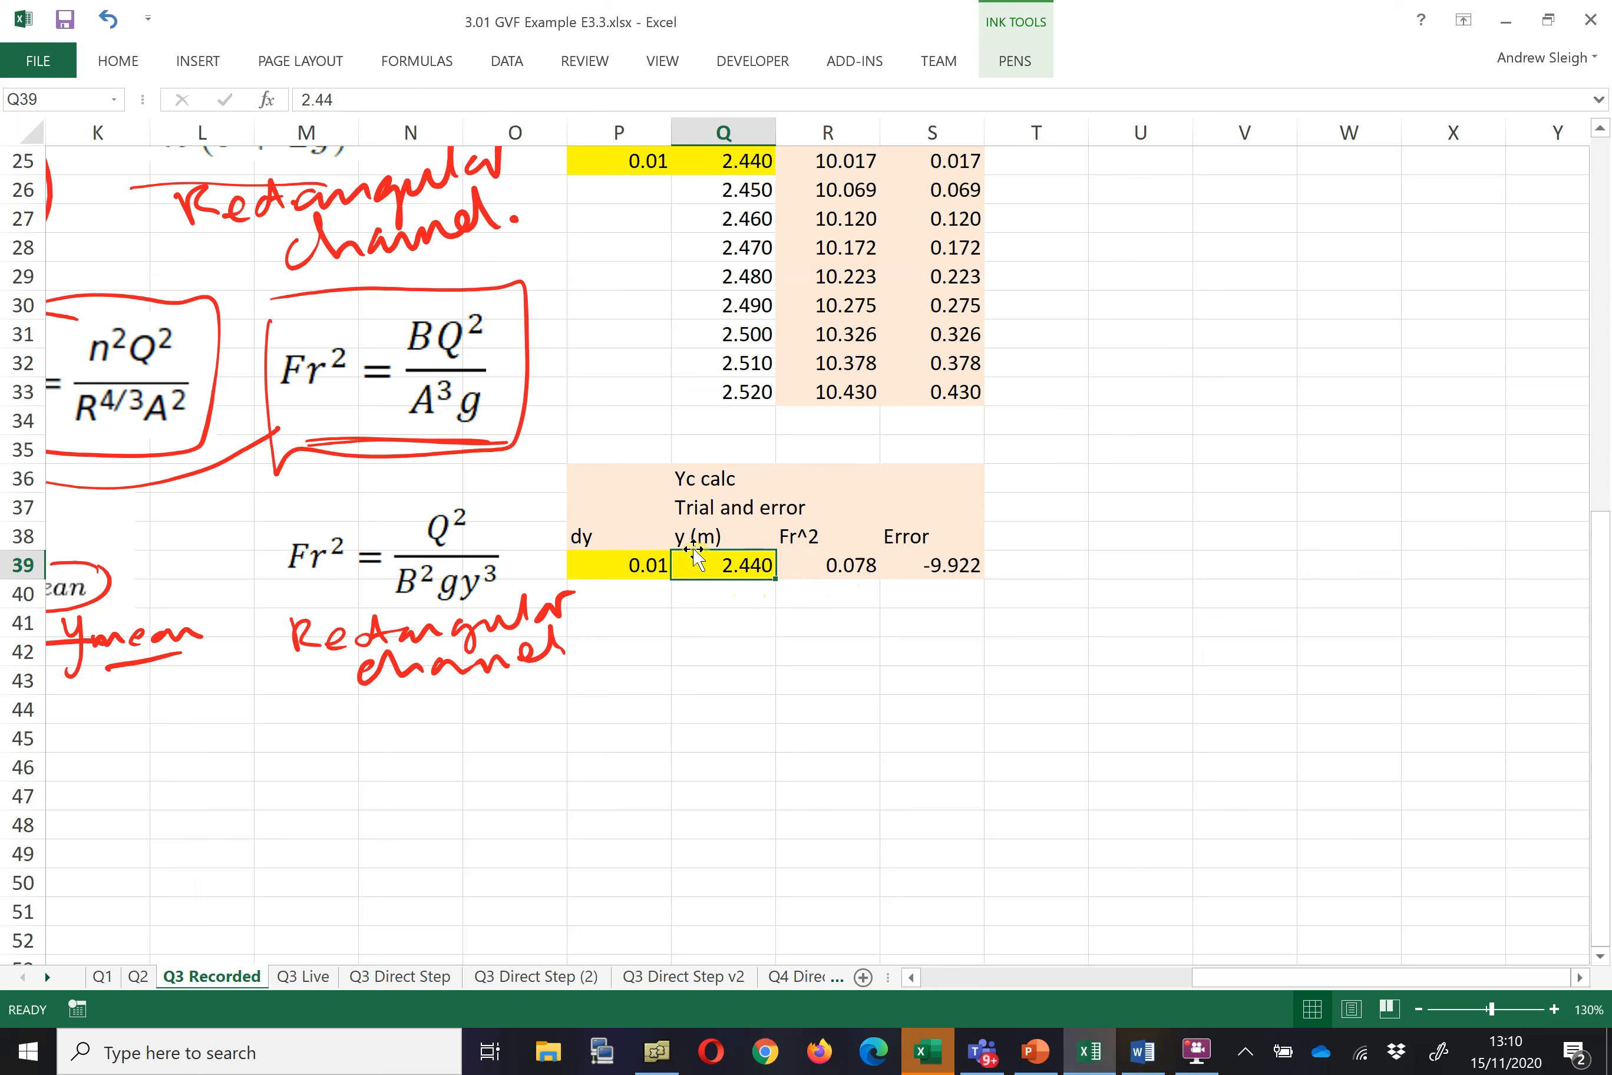
text(1.0)
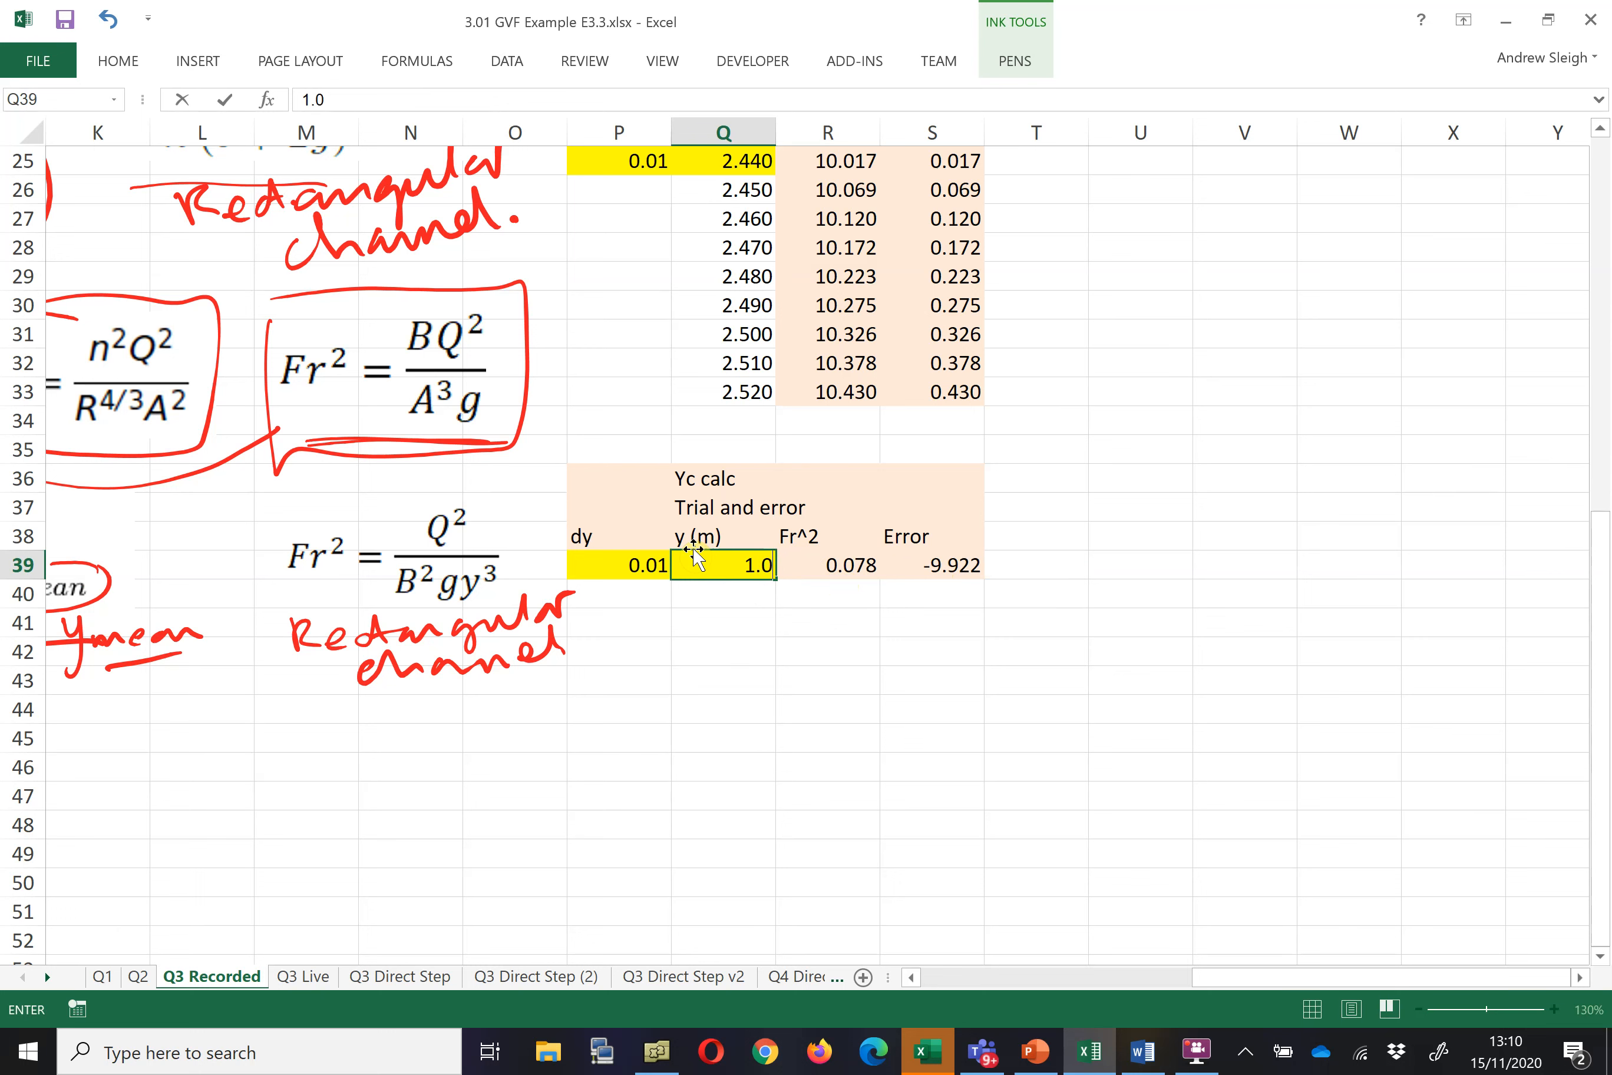
key(Return)
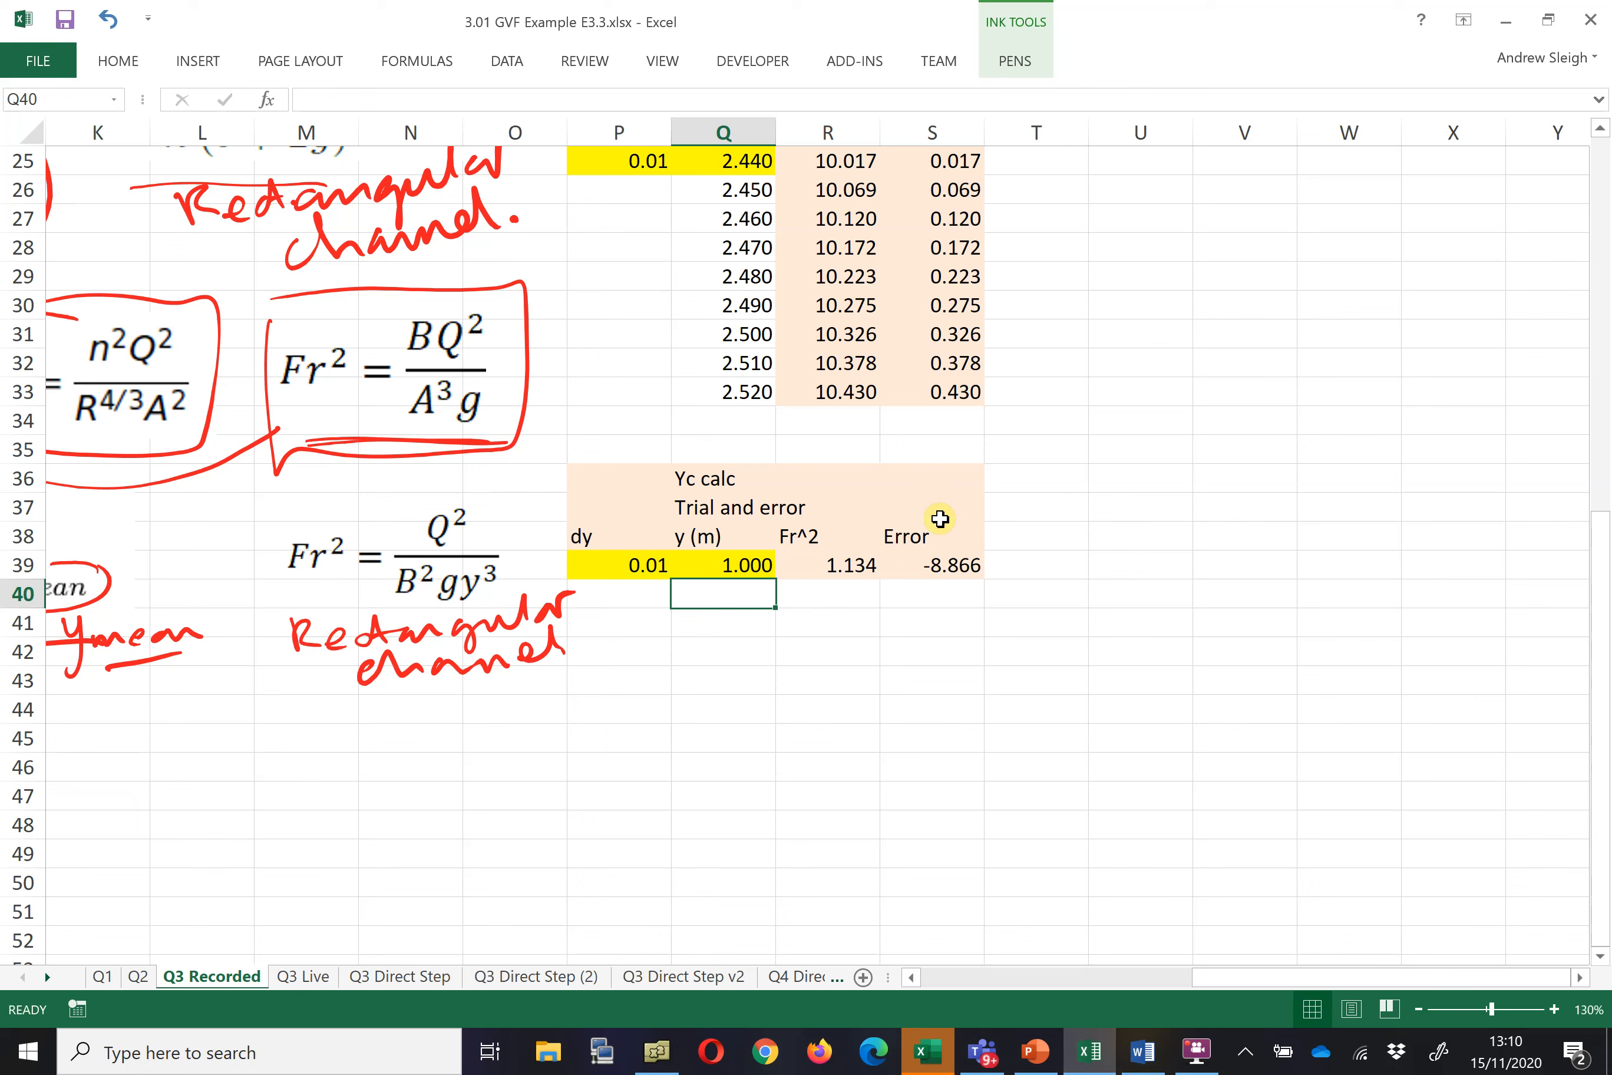
click(808, 568)
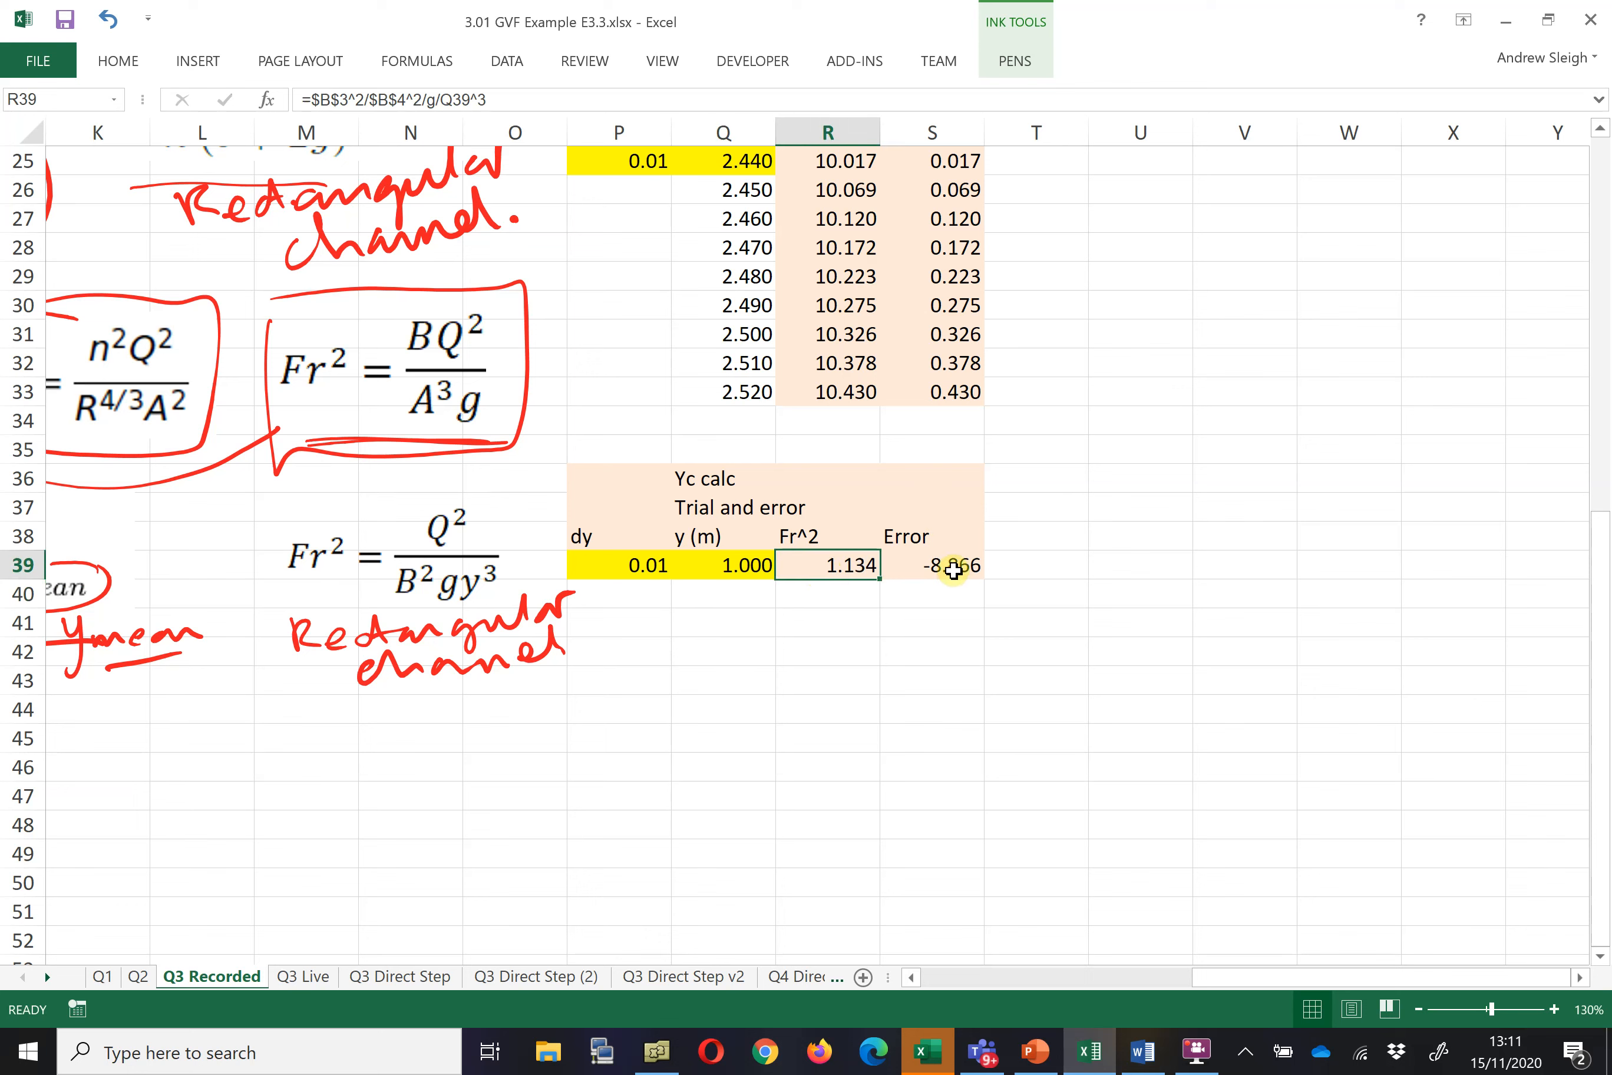
click(947, 565)
- Enter the next trial depth in Q40 as =Q39+$P$39, with the dy reference made absolute
click(729, 595)
text(=)
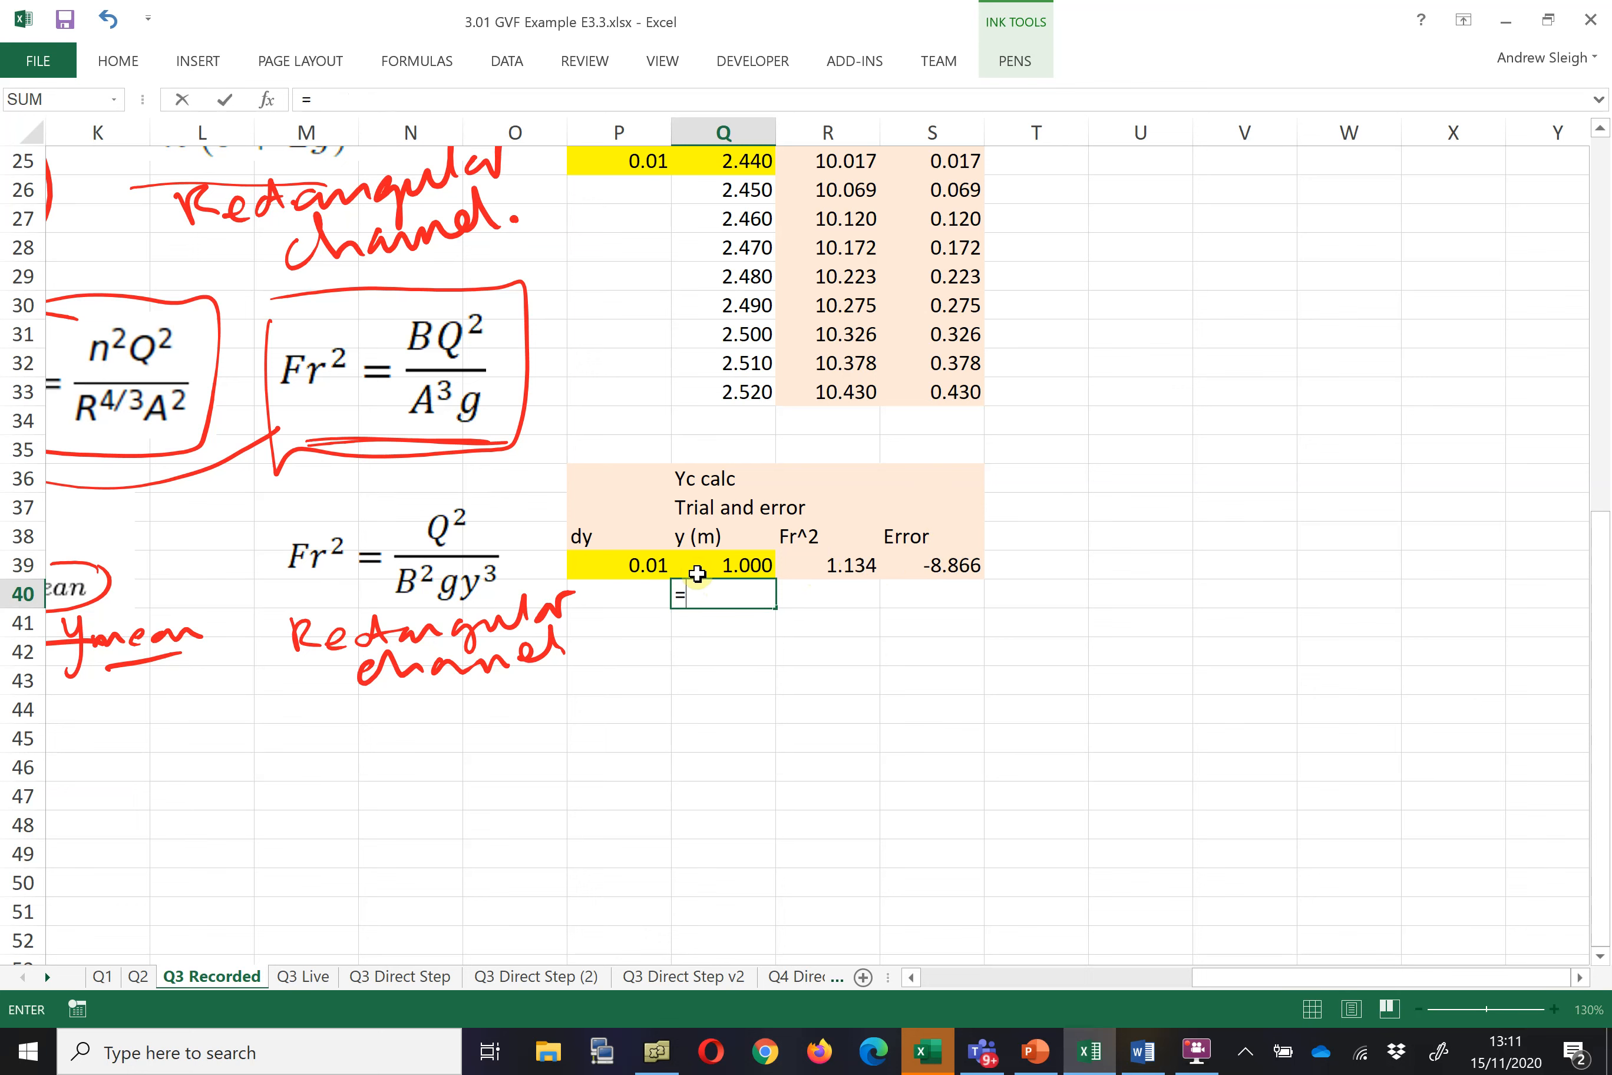
click(733, 567)
text(+)
click(632, 564)
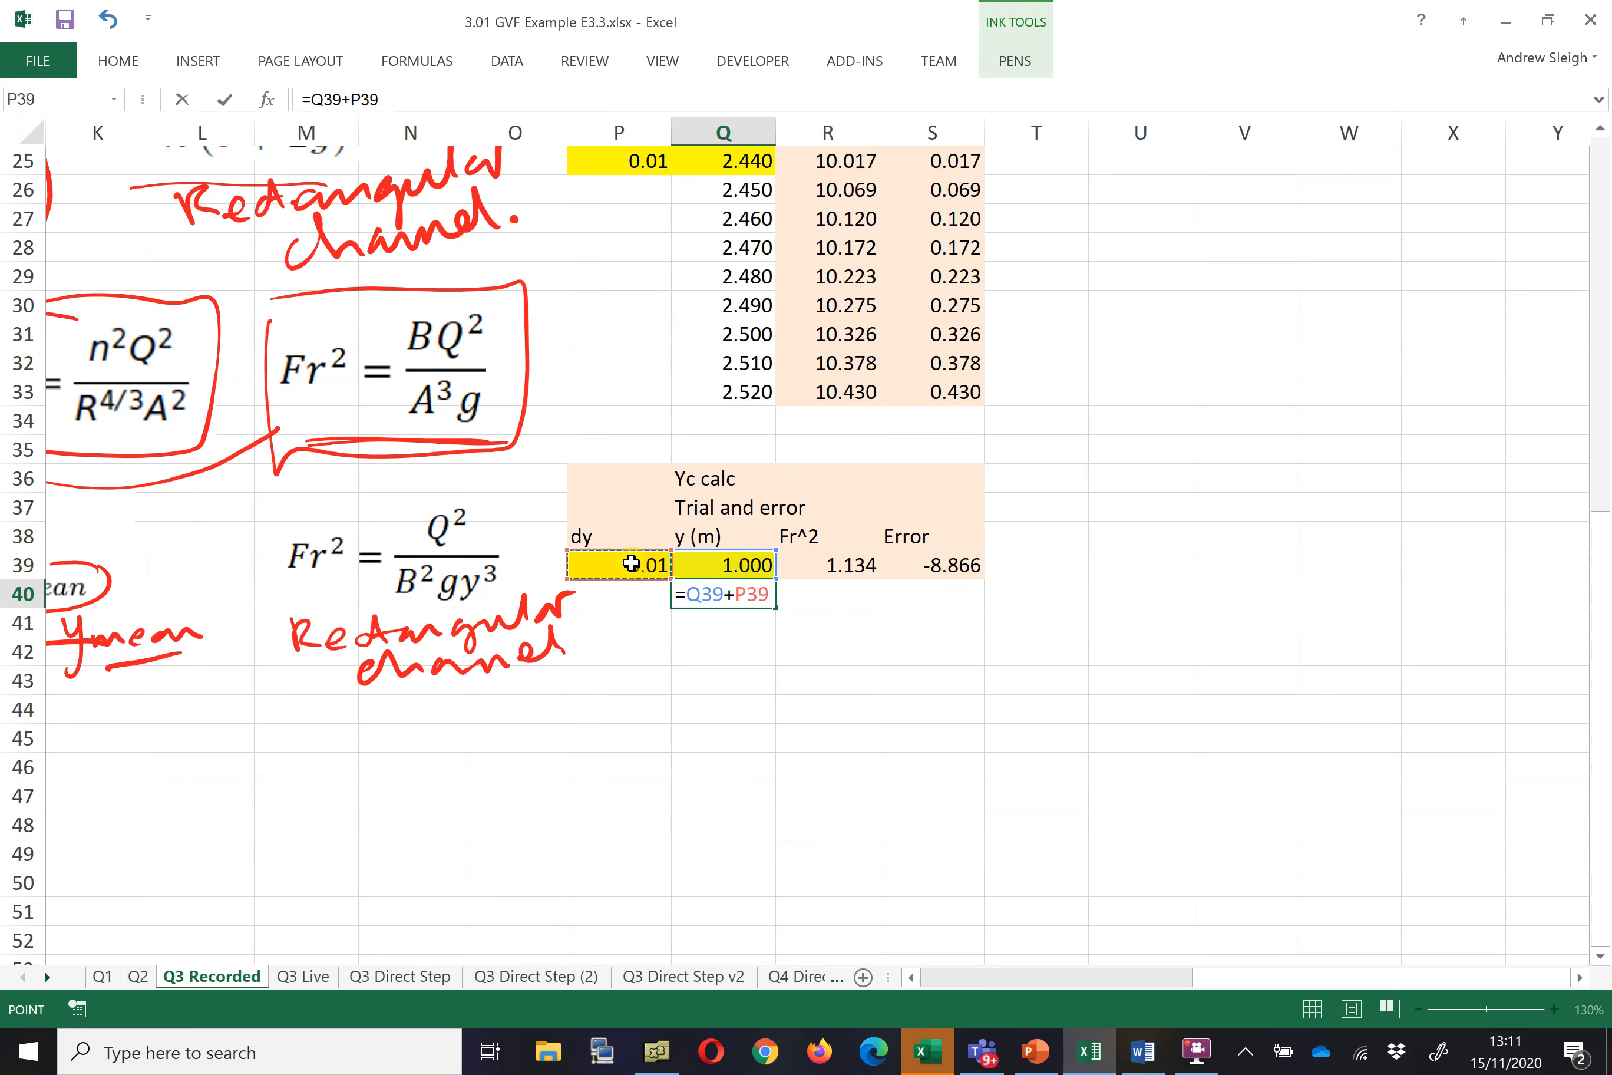
key(F4)
key(Return)
- Fill the Fr^2 and error formulas from R39:S39 down to row 40
click(840, 564)
click(885, 622)
drag(860, 565, 982, 598)
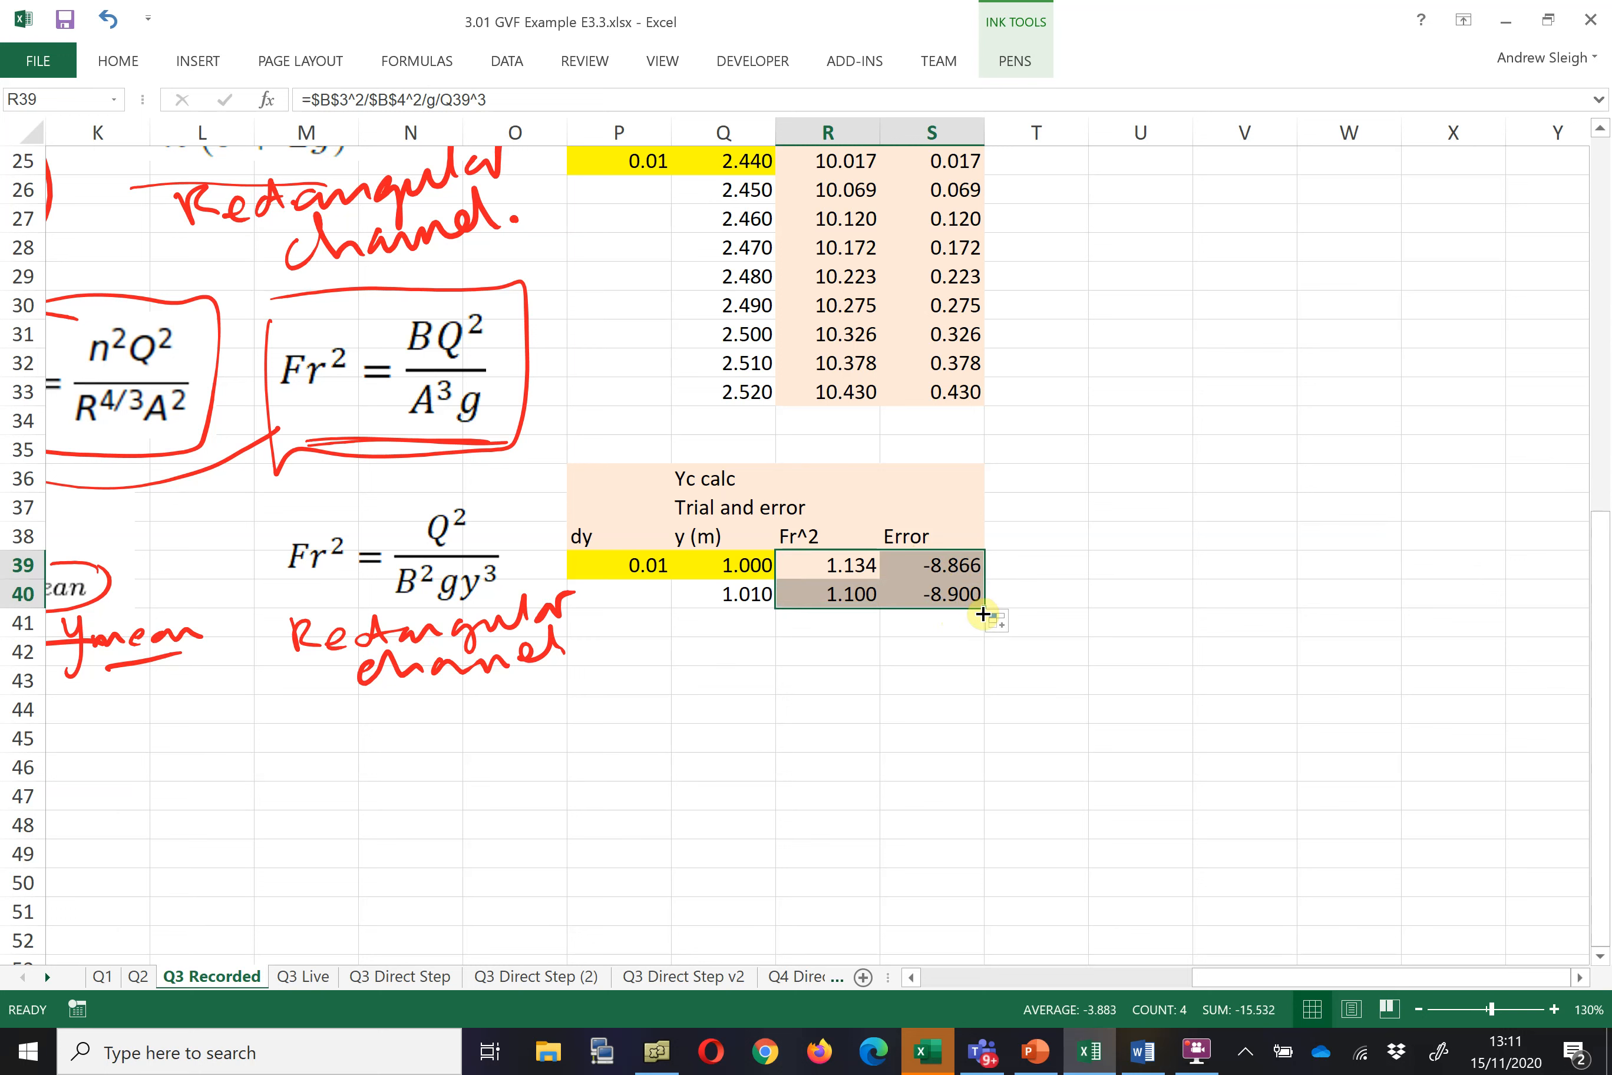
click(852, 599)
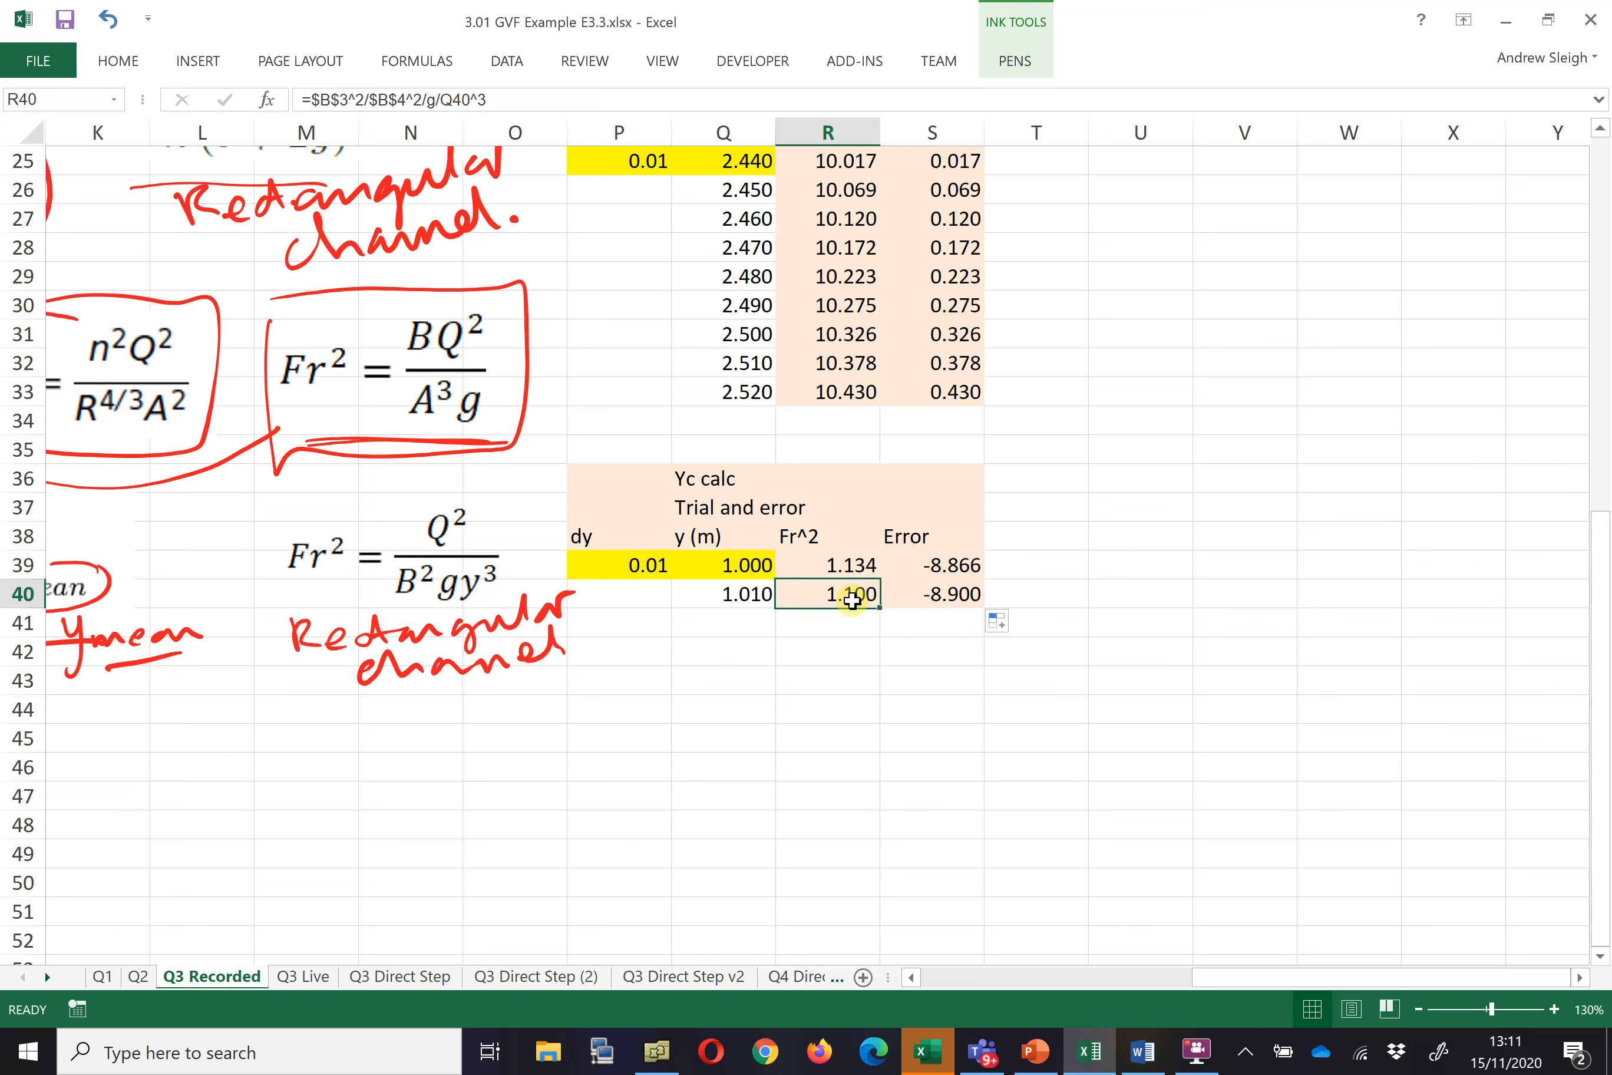
click(965, 594)
- Change the error formula in S39 to =R39-1 and fill it down to S40
click(936, 563)
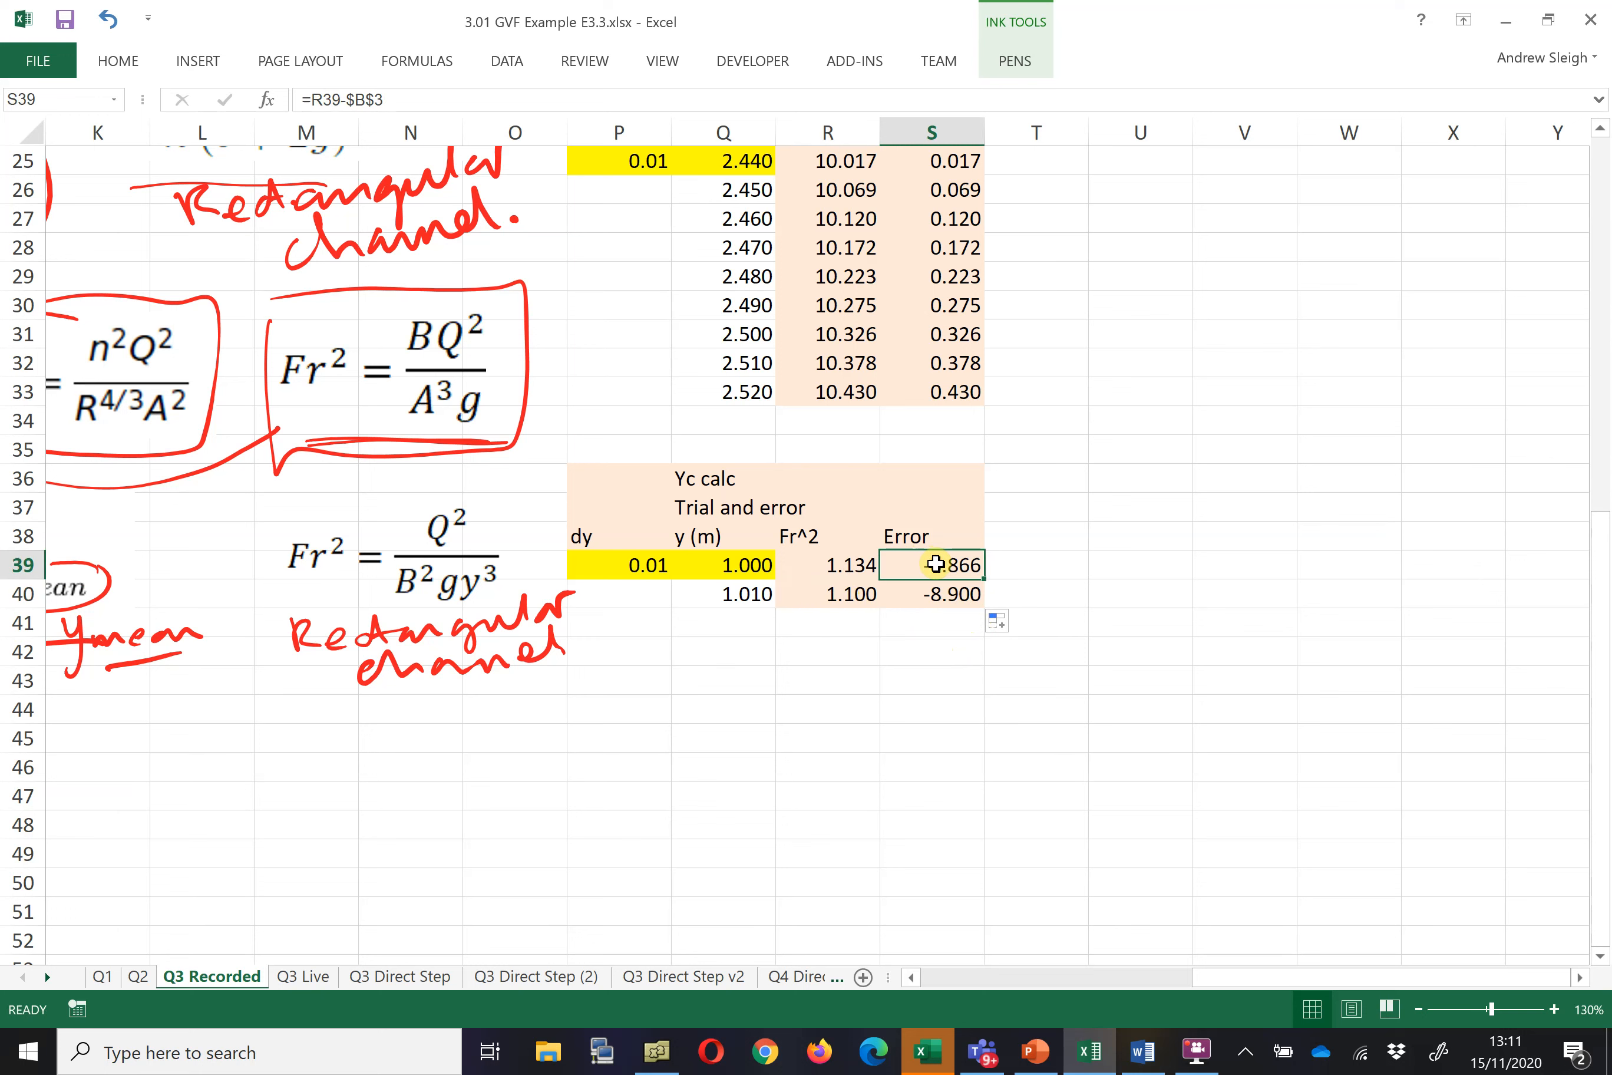
click(481, 101)
key(BackSpace)
key(BackSpace)
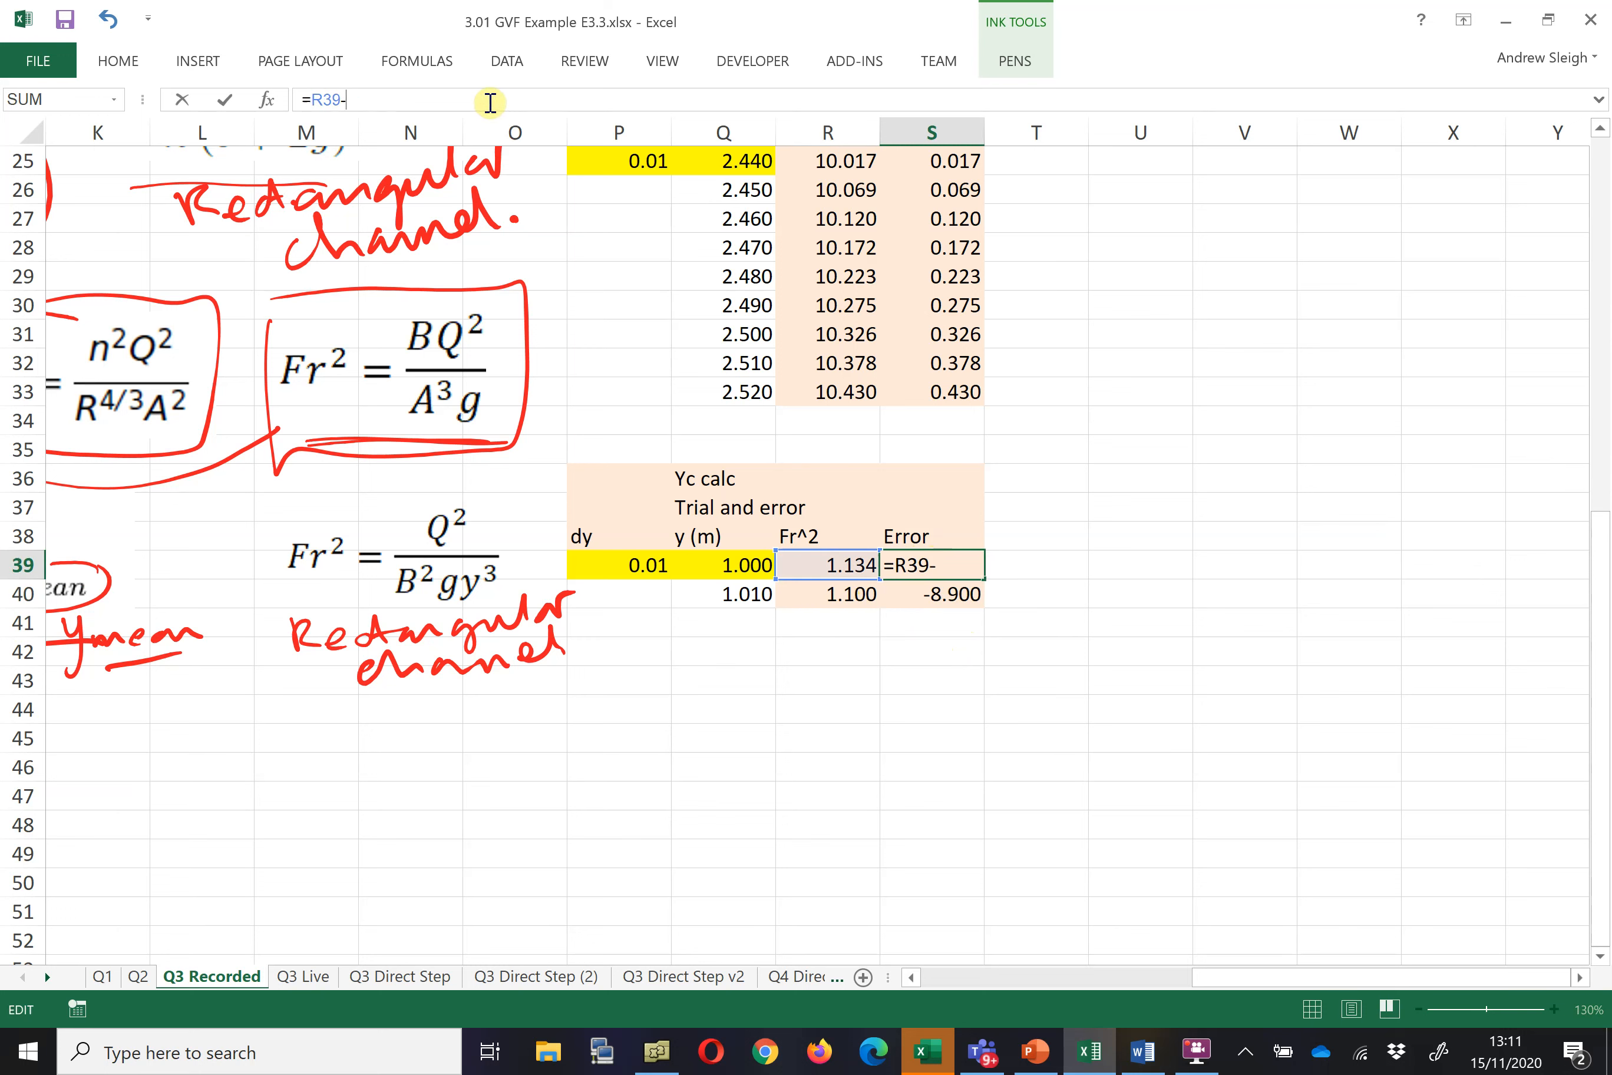
text(1)
key(Return)
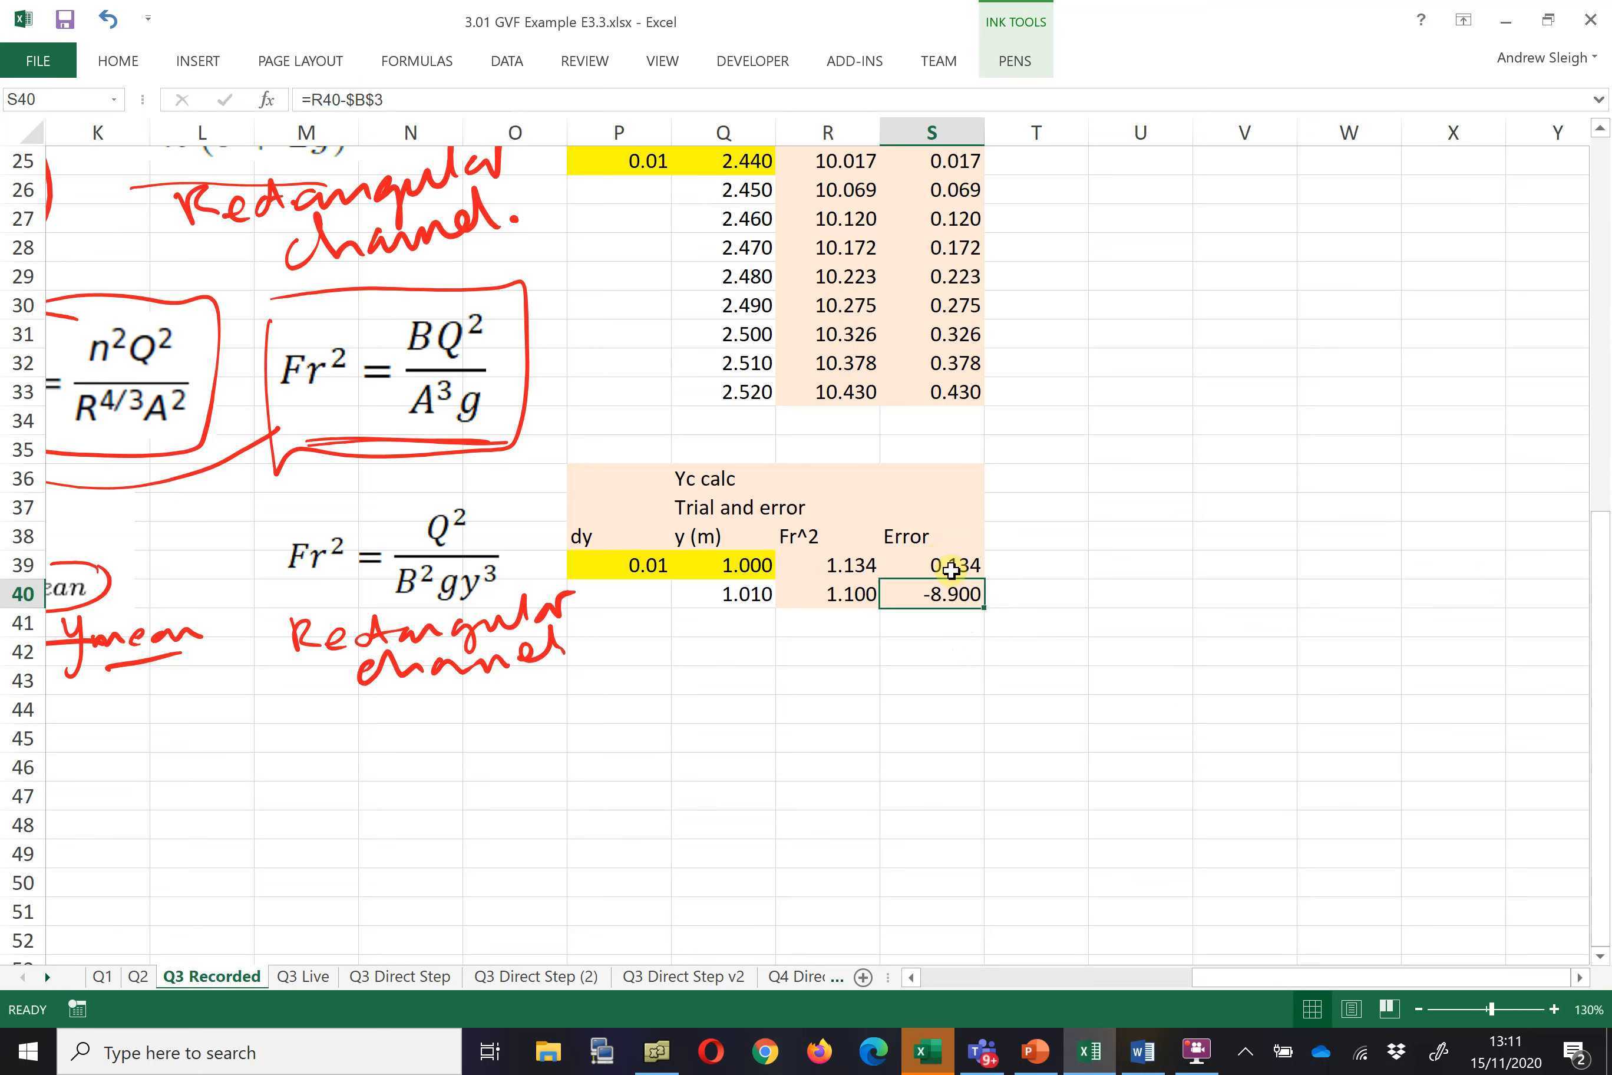
click(969, 573)
mouse_move(975, 575)
mouse_down()
mouse_move(964, 587)
mouse_move(1011, 604)
mouse_move(978, 595)
mouse_up()
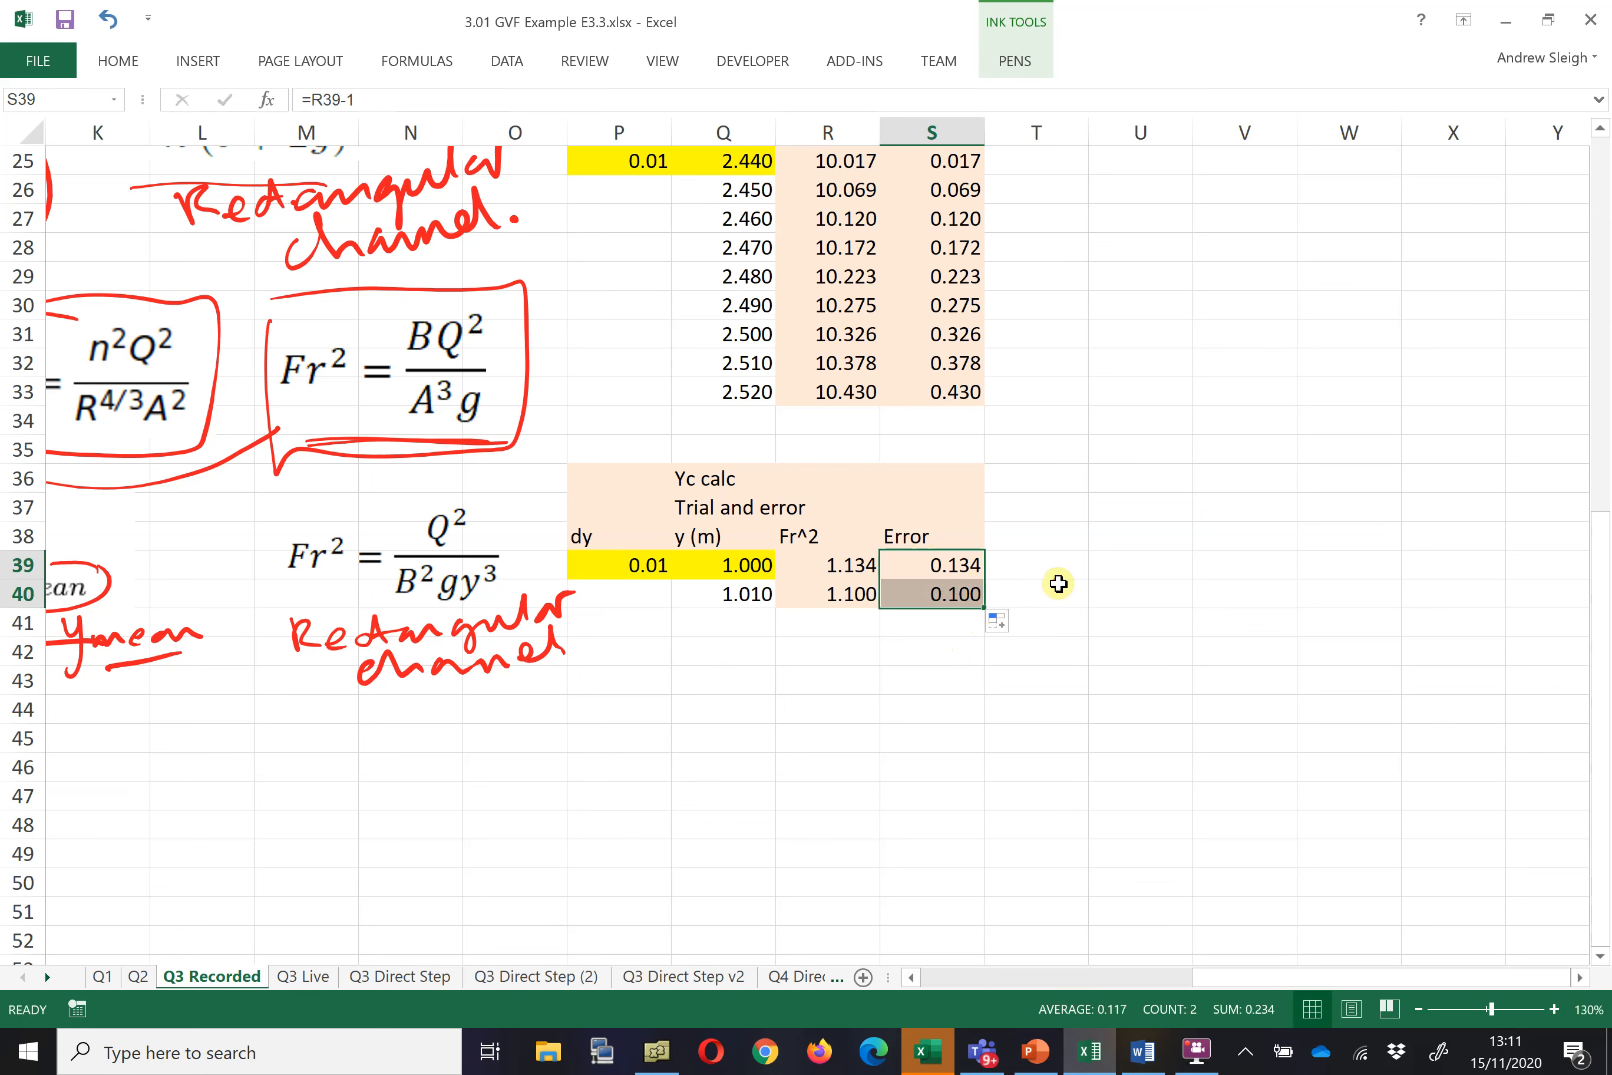
- Extend the trial depth, Fr^2 and error formulas in Q40:S40 down to row 44
click(1040, 593)
click(747, 596)
drag(830, 639, 826, 632)
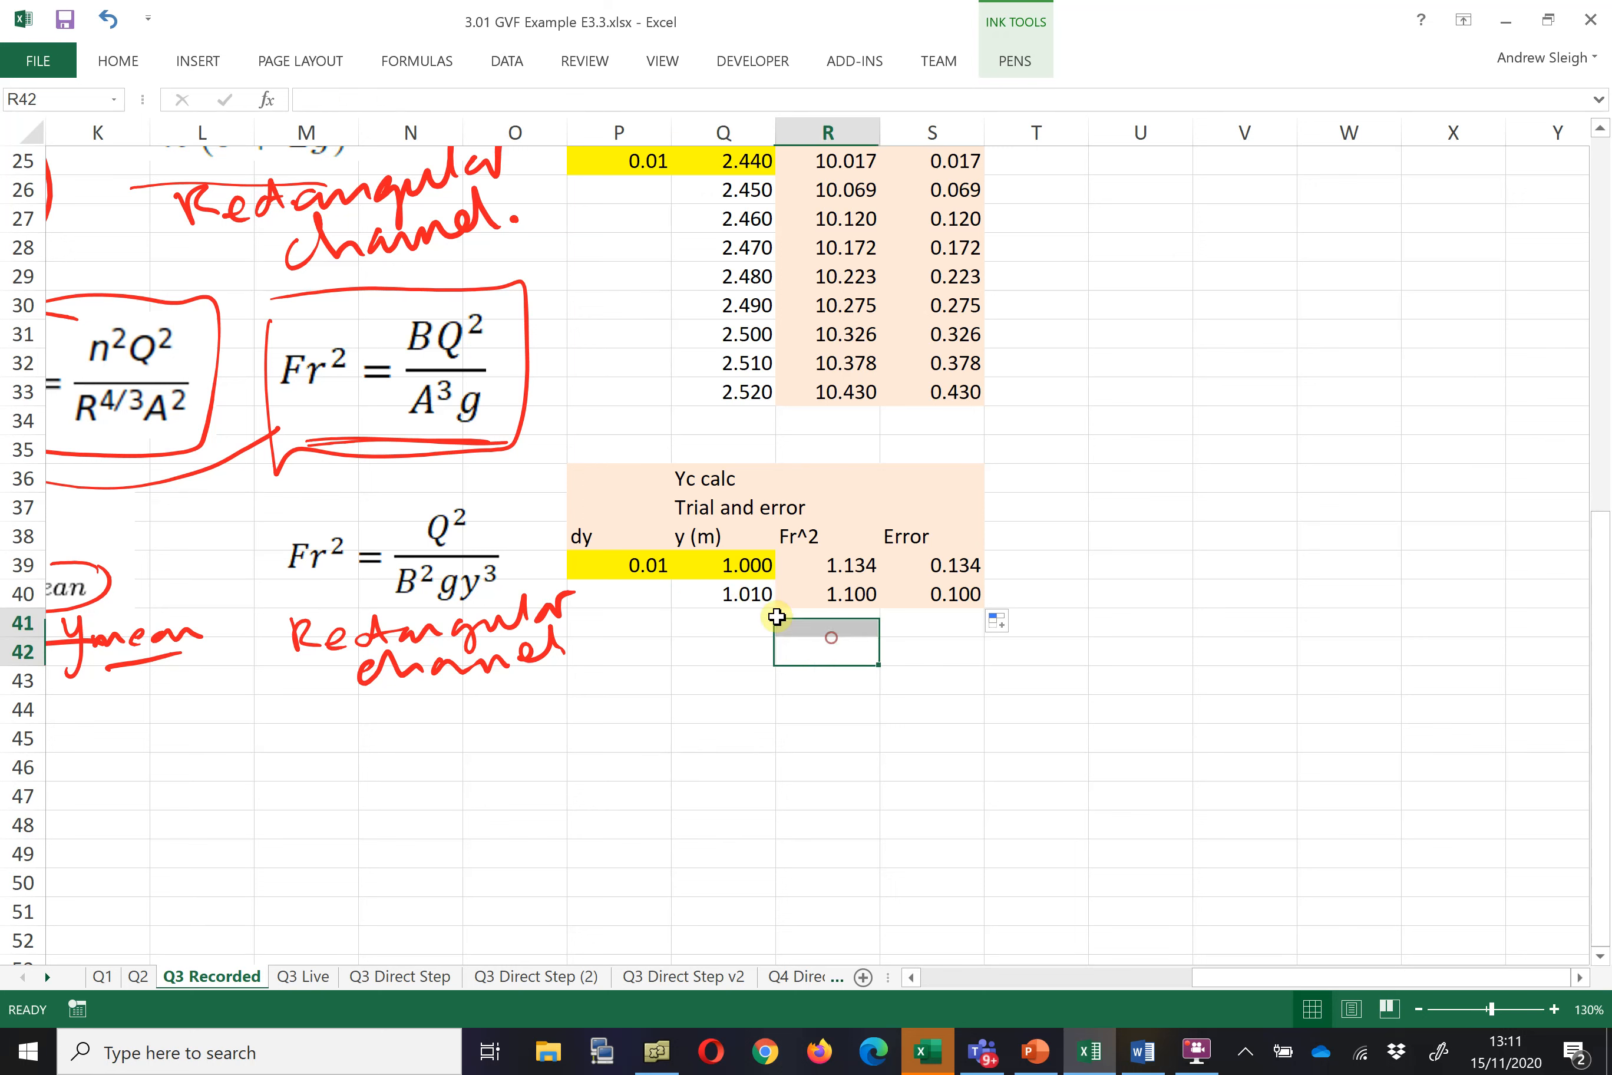
click(731, 596)
click(753, 629)
drag(735, 597, 1007, 728)
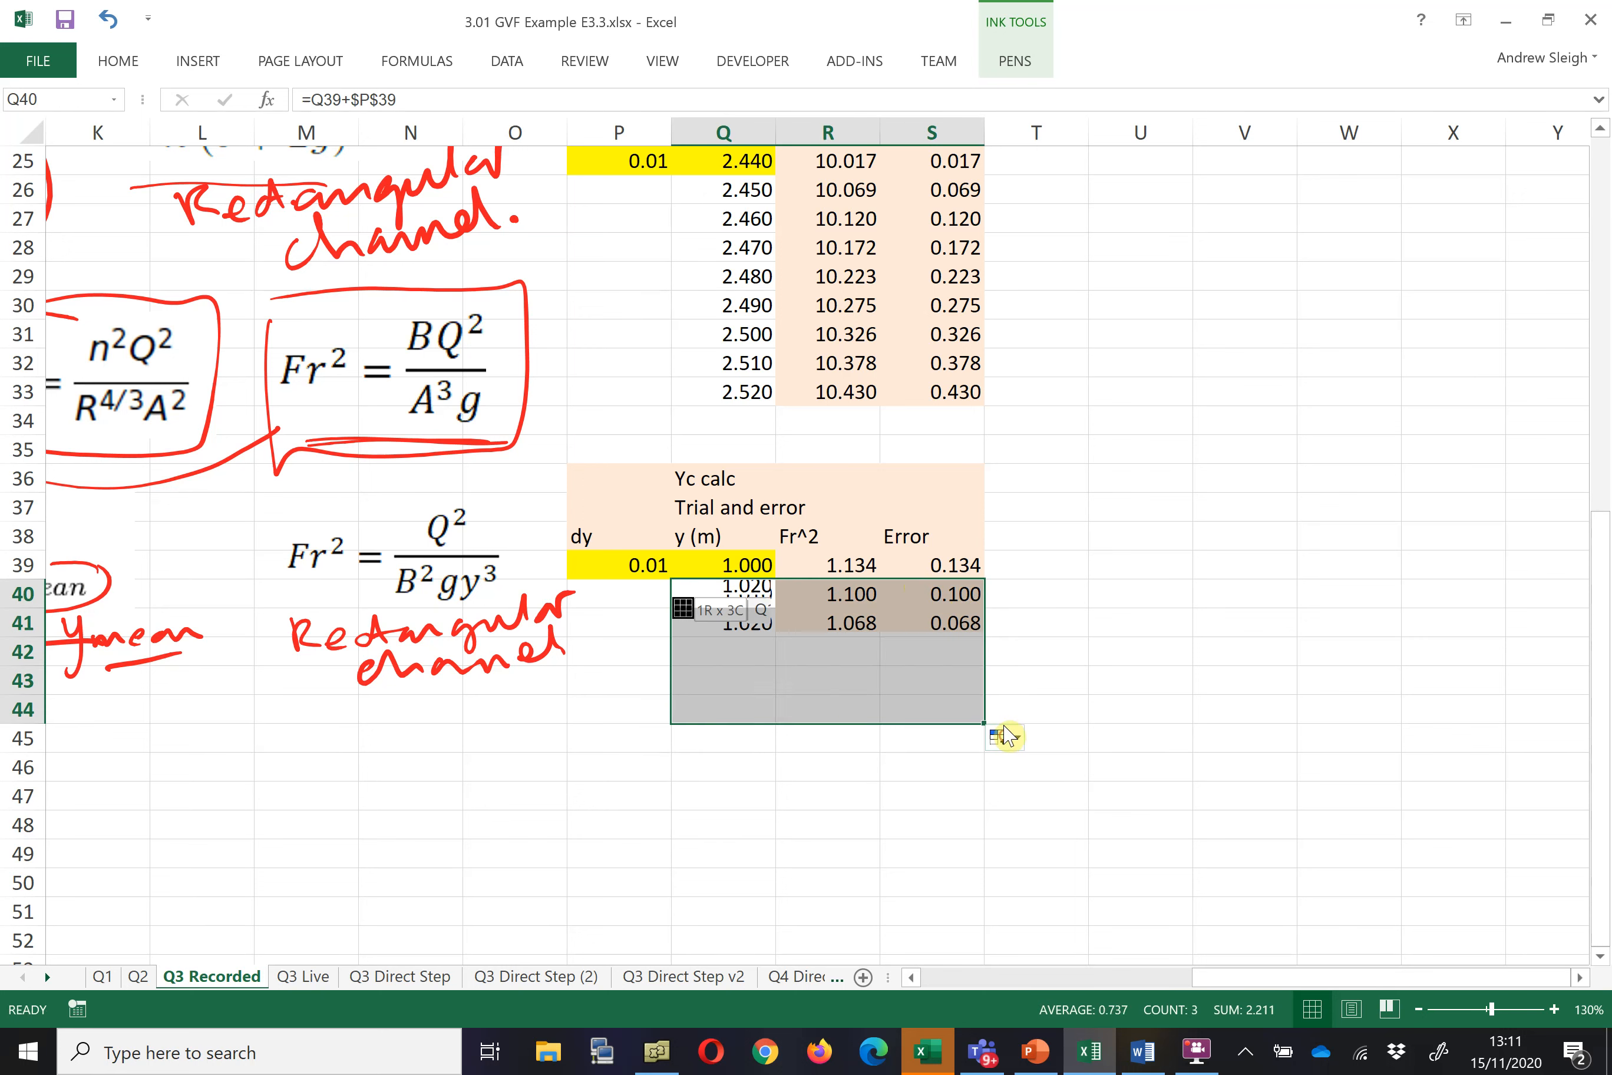
- Compare rows 43 and 44 of the Yc block to find the depth whose Fr^2 is closest to 1
click(845, 734)
drag(737, 681, 745, 709)
drag(929, 683, 948, 714)
click(1028, 685)
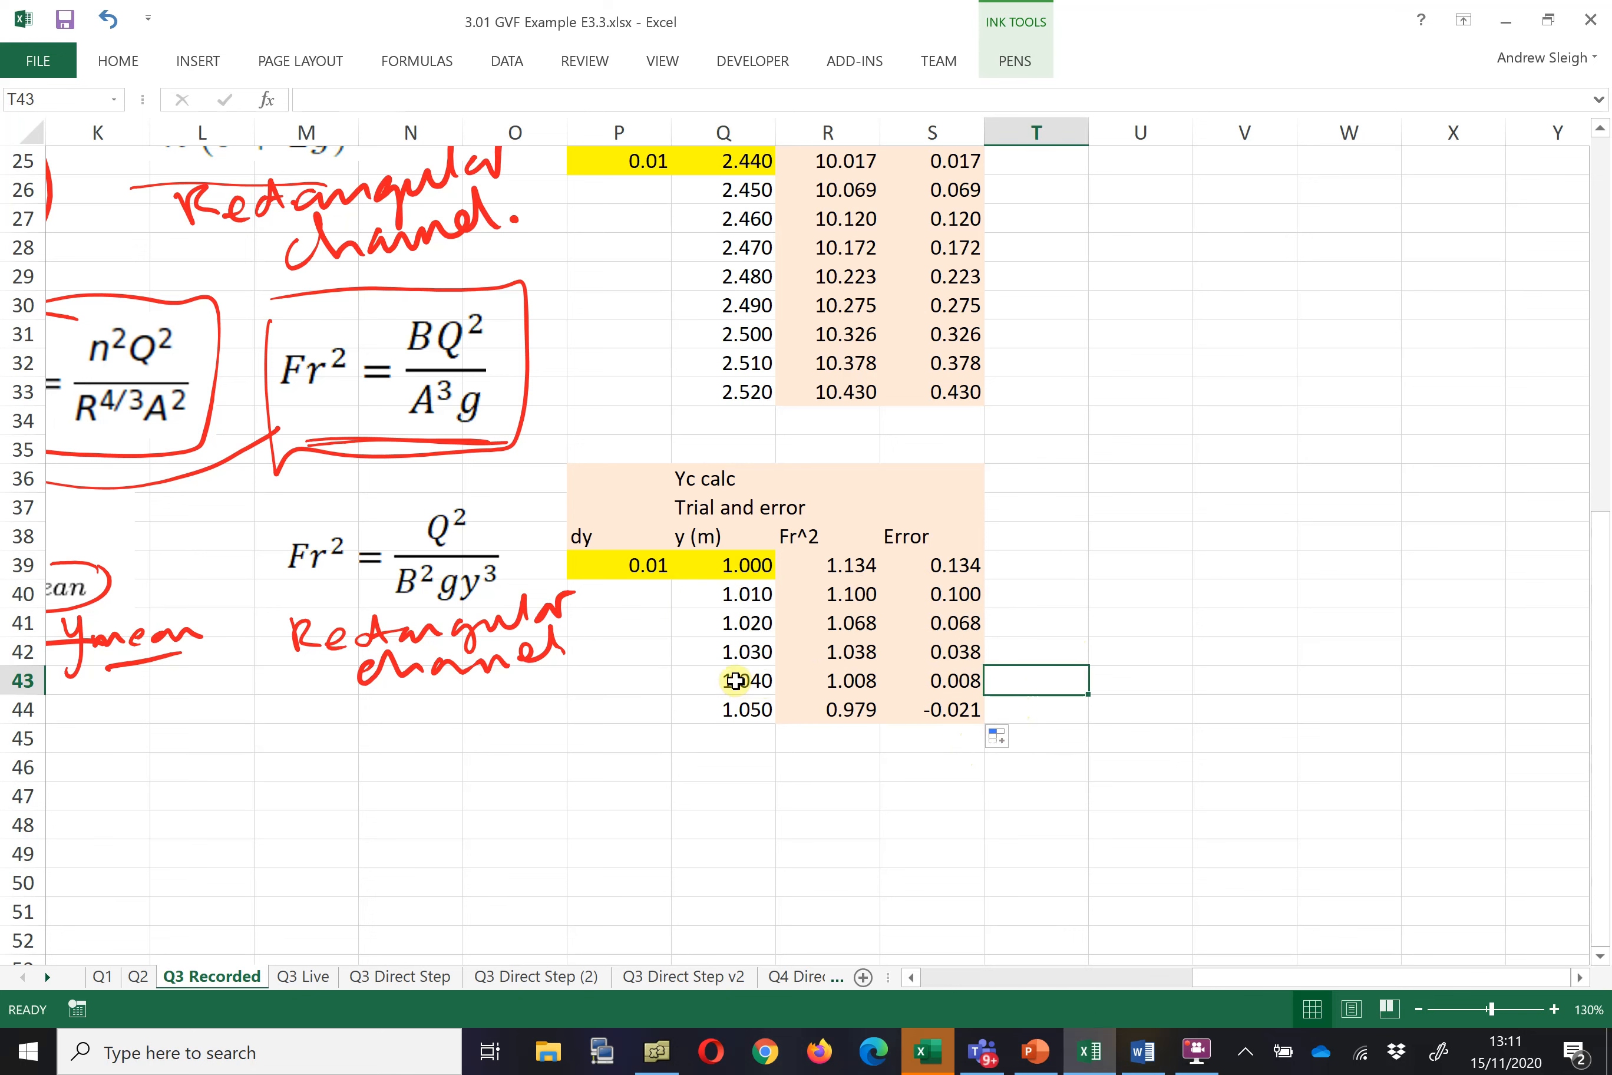
drag(752, 681, 939, 715)
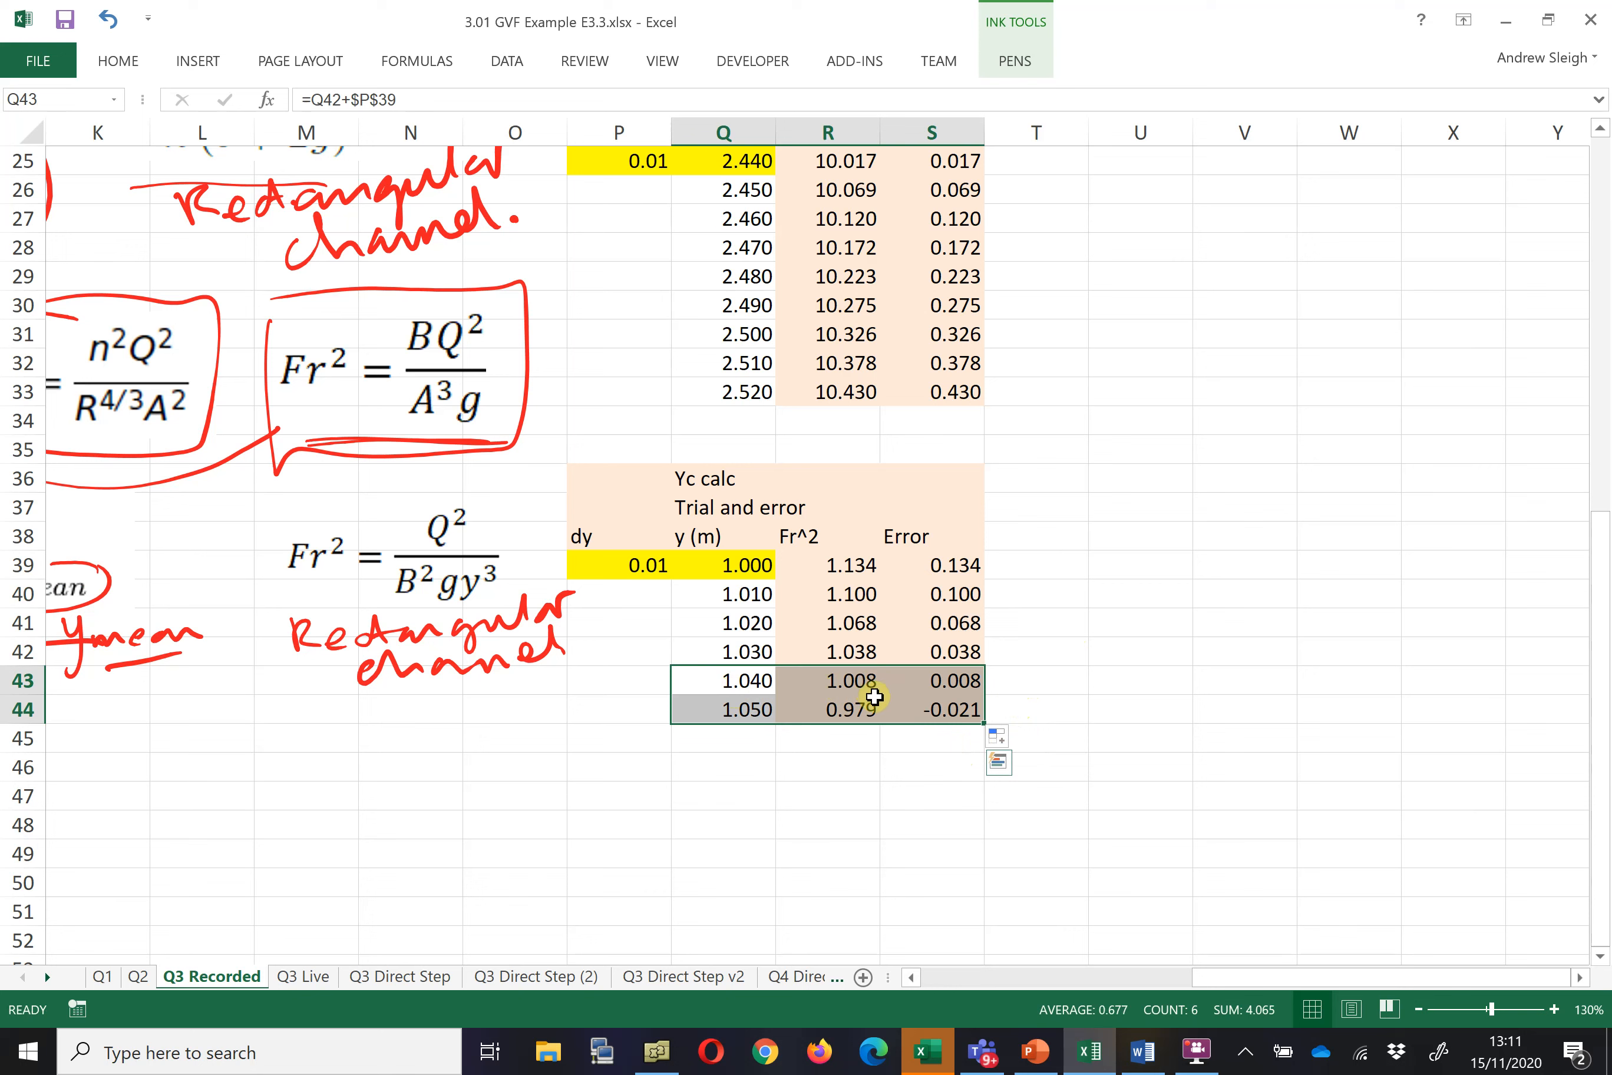
click(735, 683)
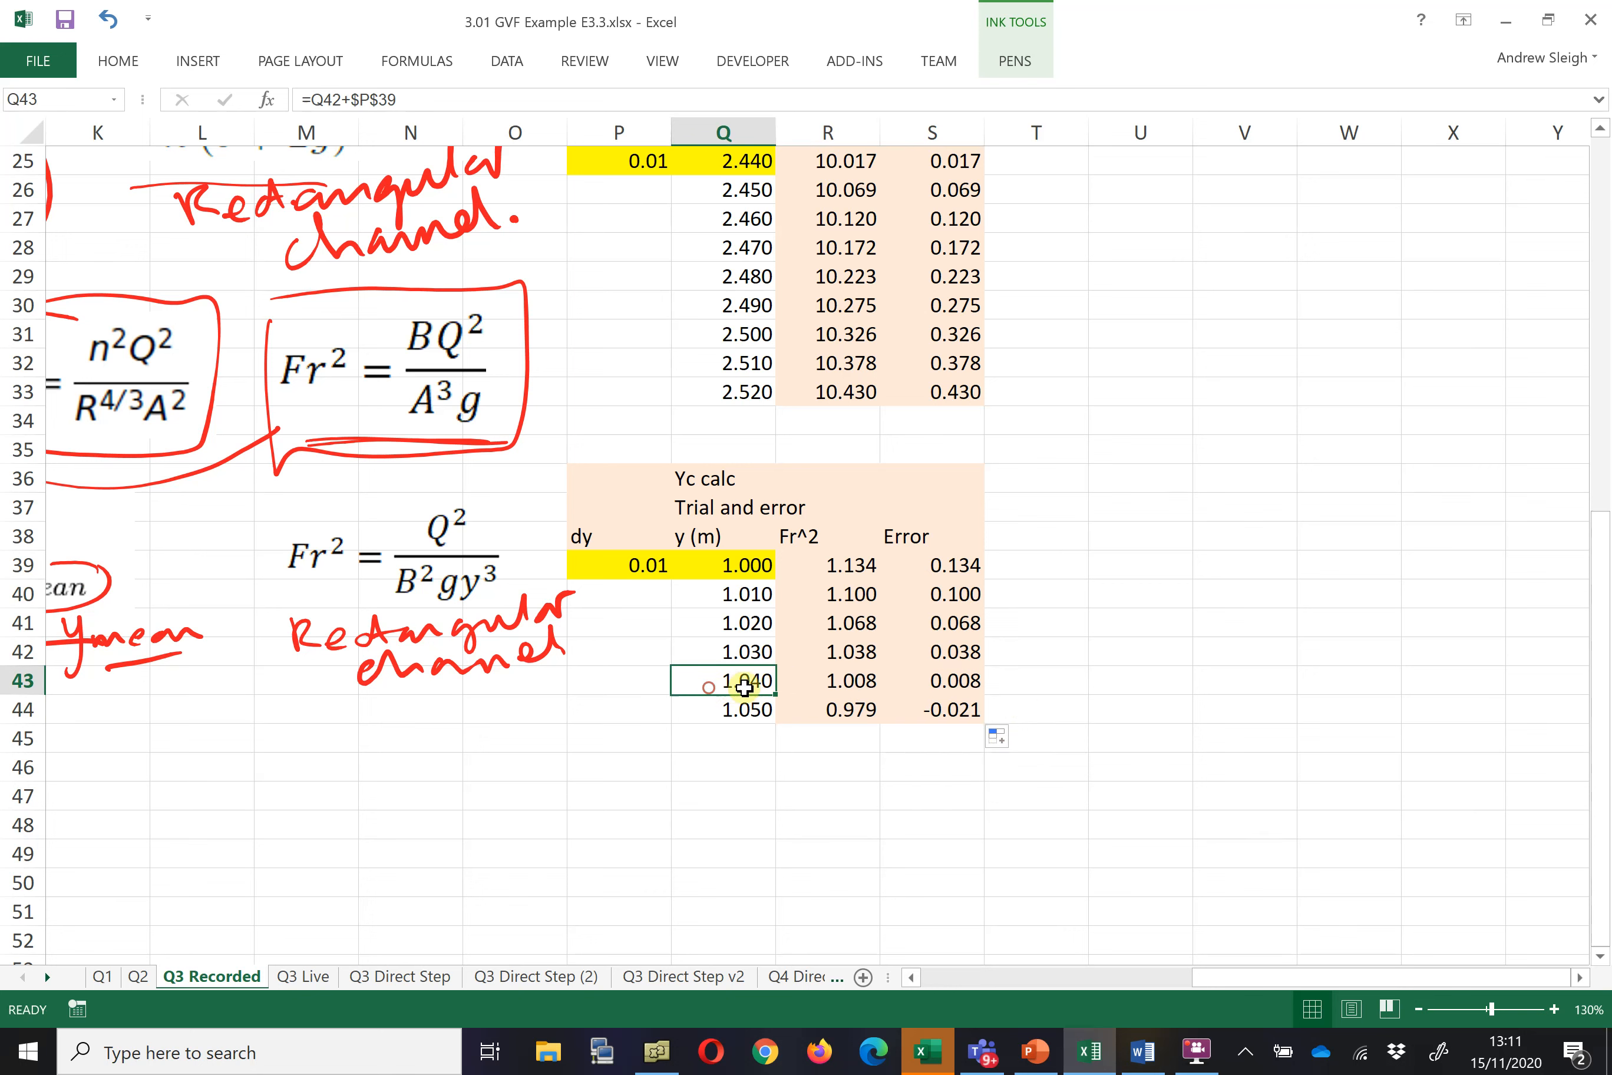
drag(722, 683, 835, 681)
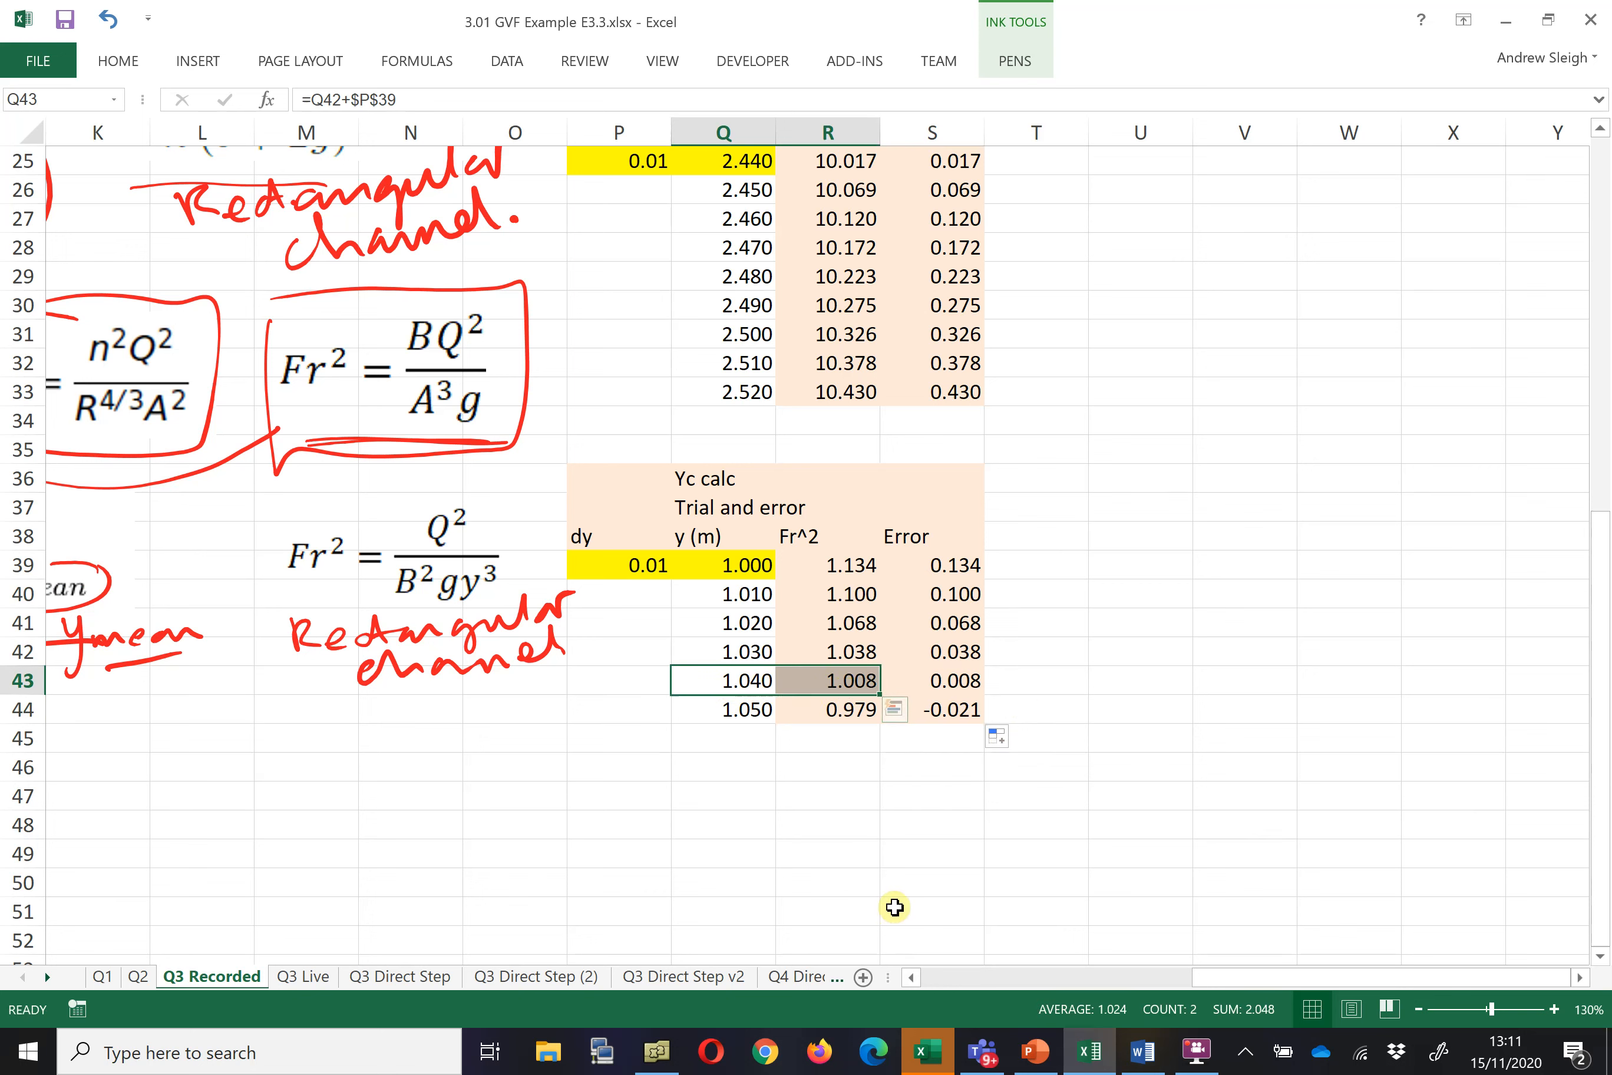
- Enter the critical depth yc as 1.04 in cell B9 of the channel data
click(959, 983)
scroll(331, 507, up, 8)
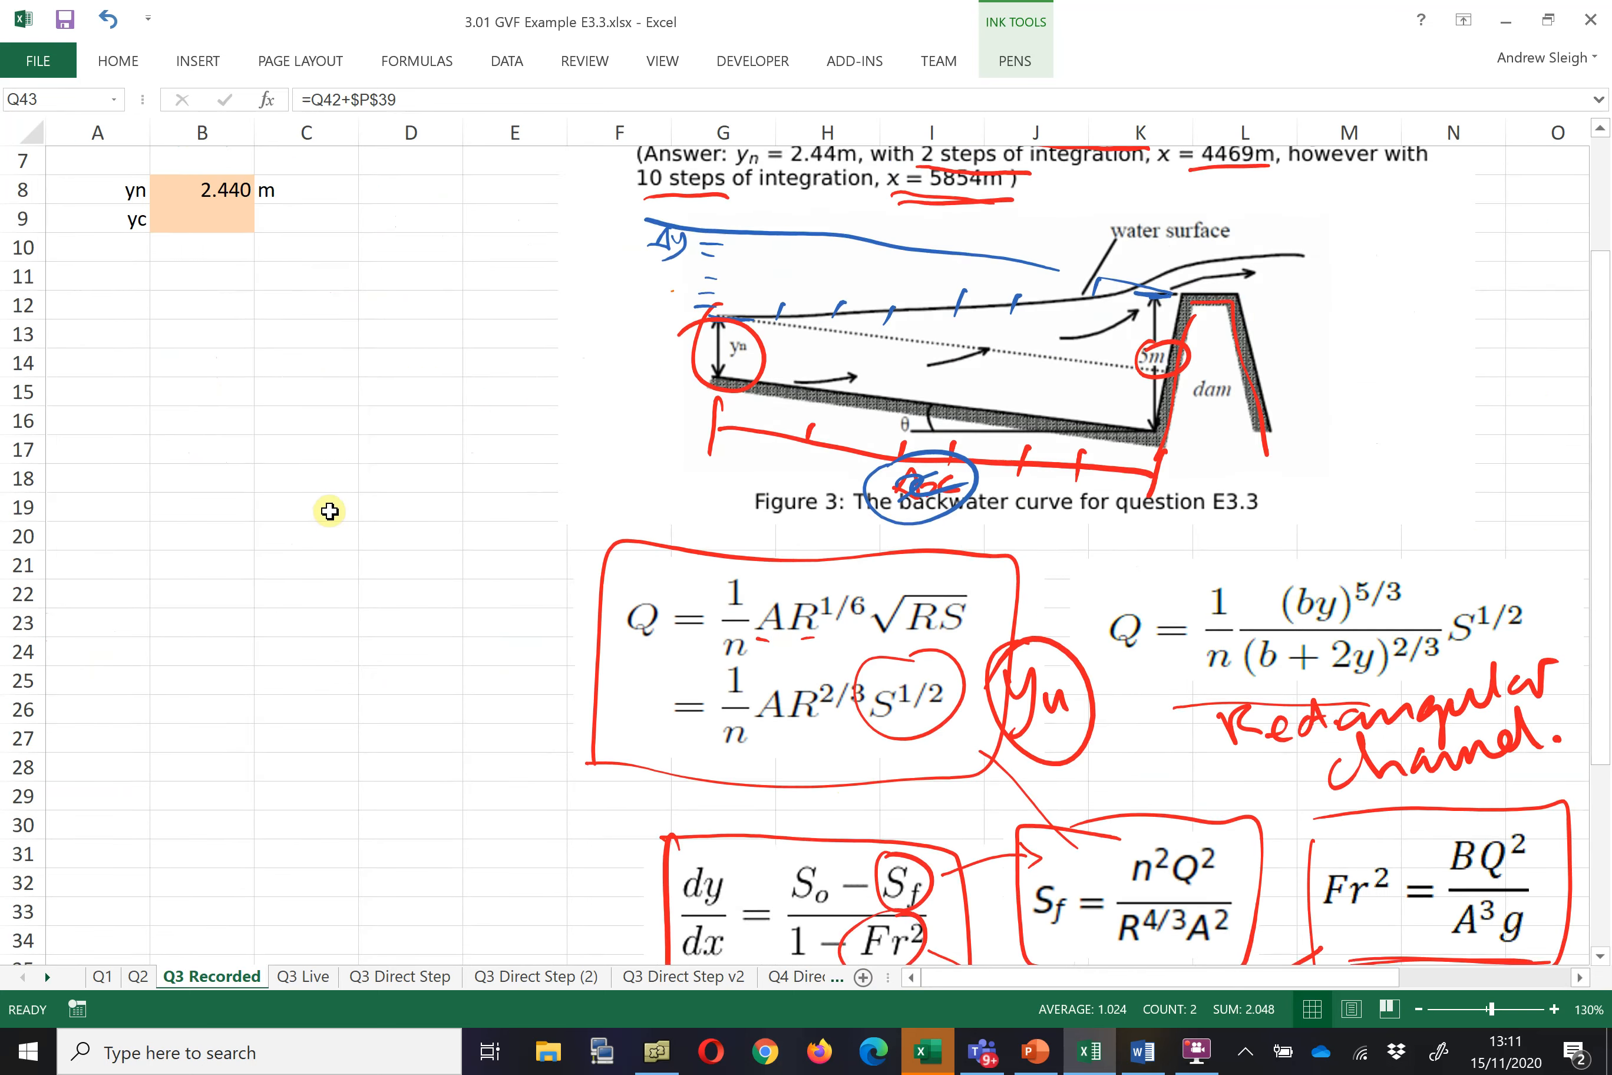
click(230, 404)
text(1.)
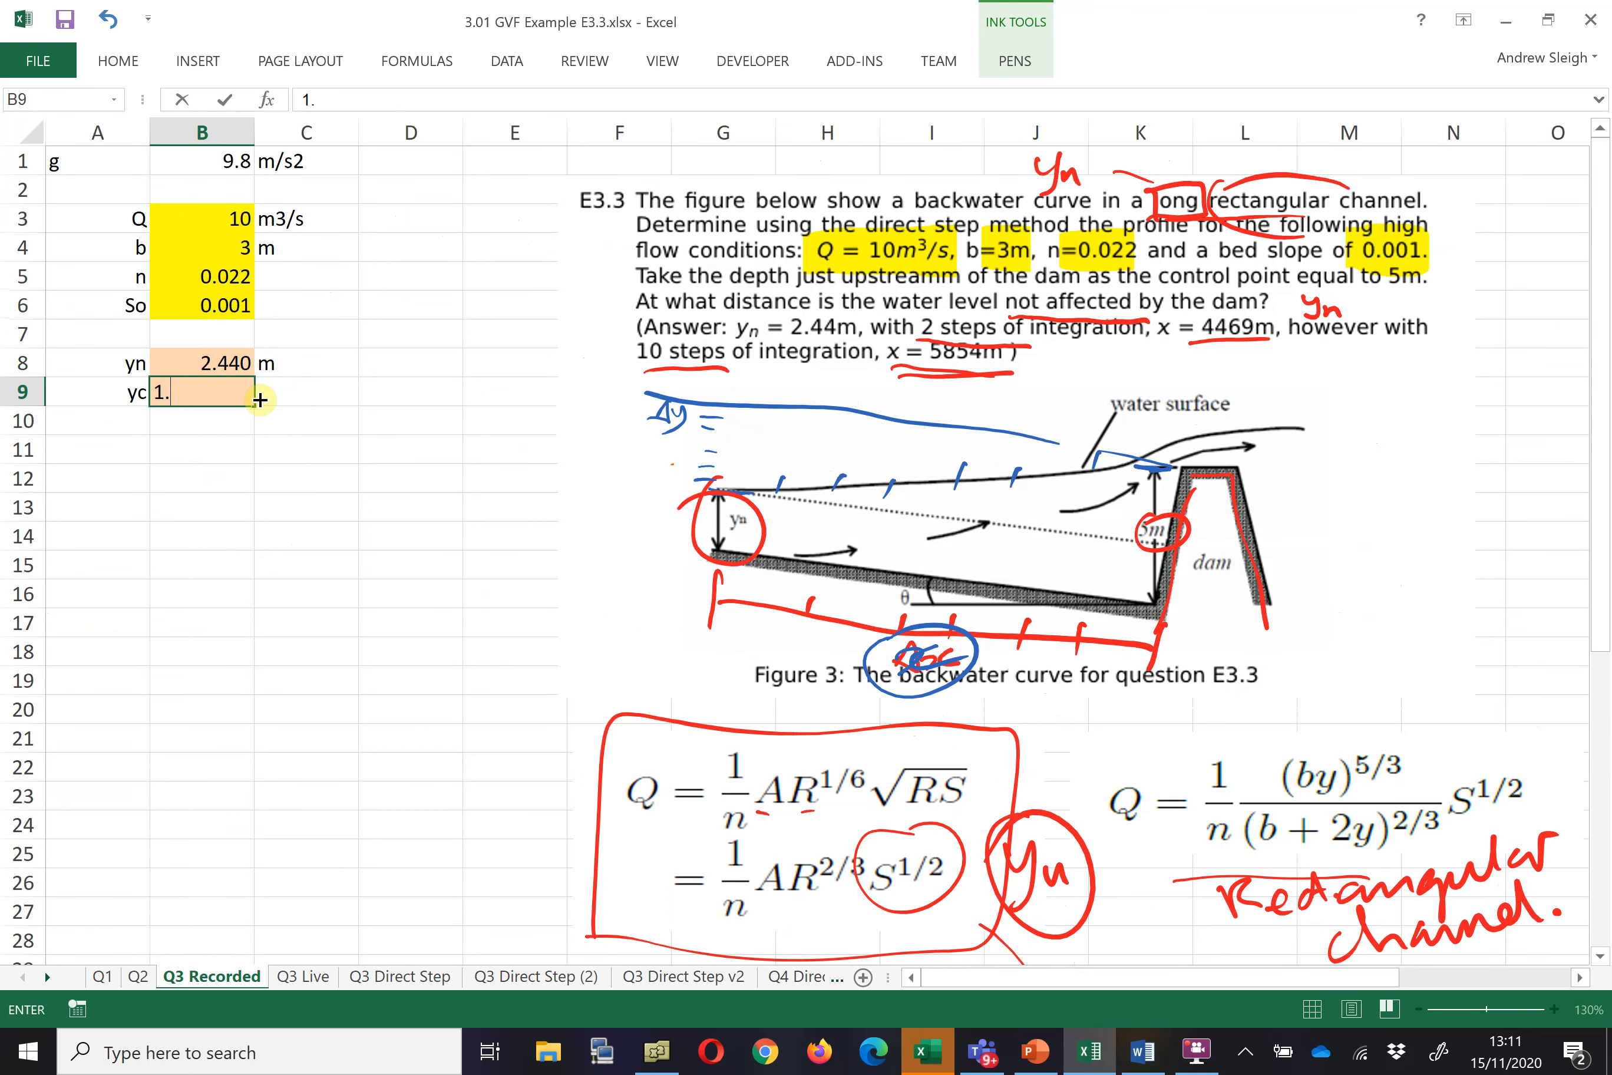
key(Return)
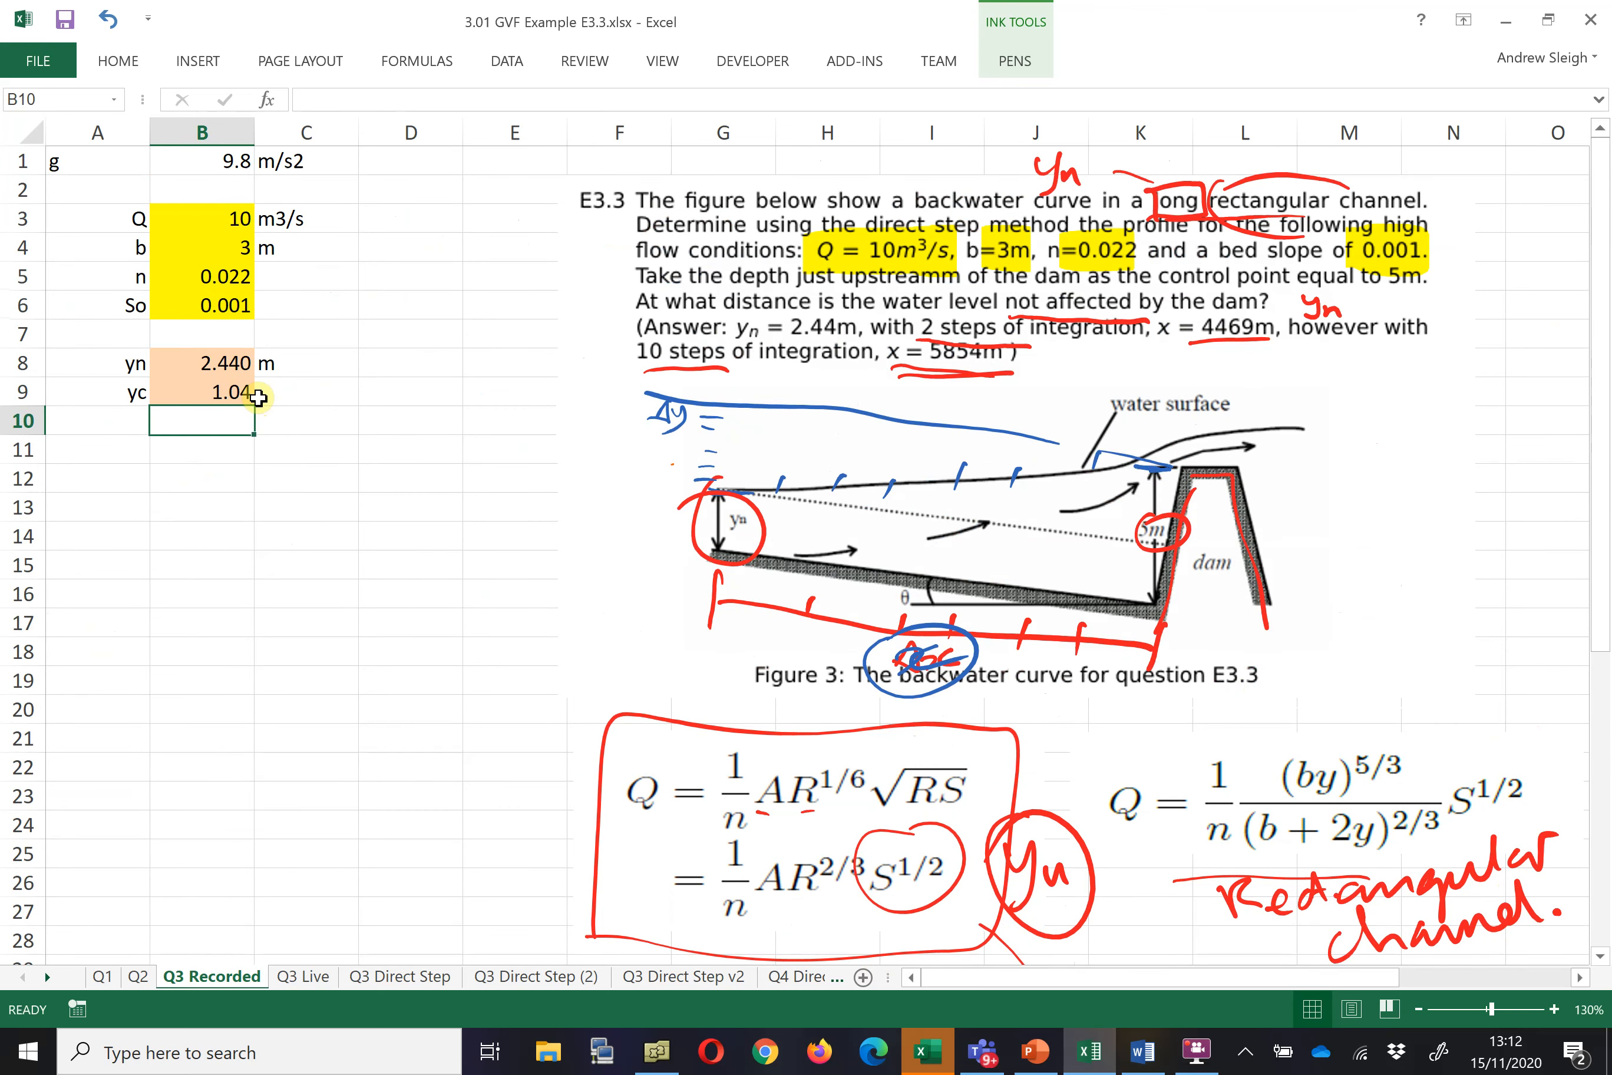
- Add the unit m beside yc in C9 and label cell A11 as Dy
click(258, 397)
text(m)
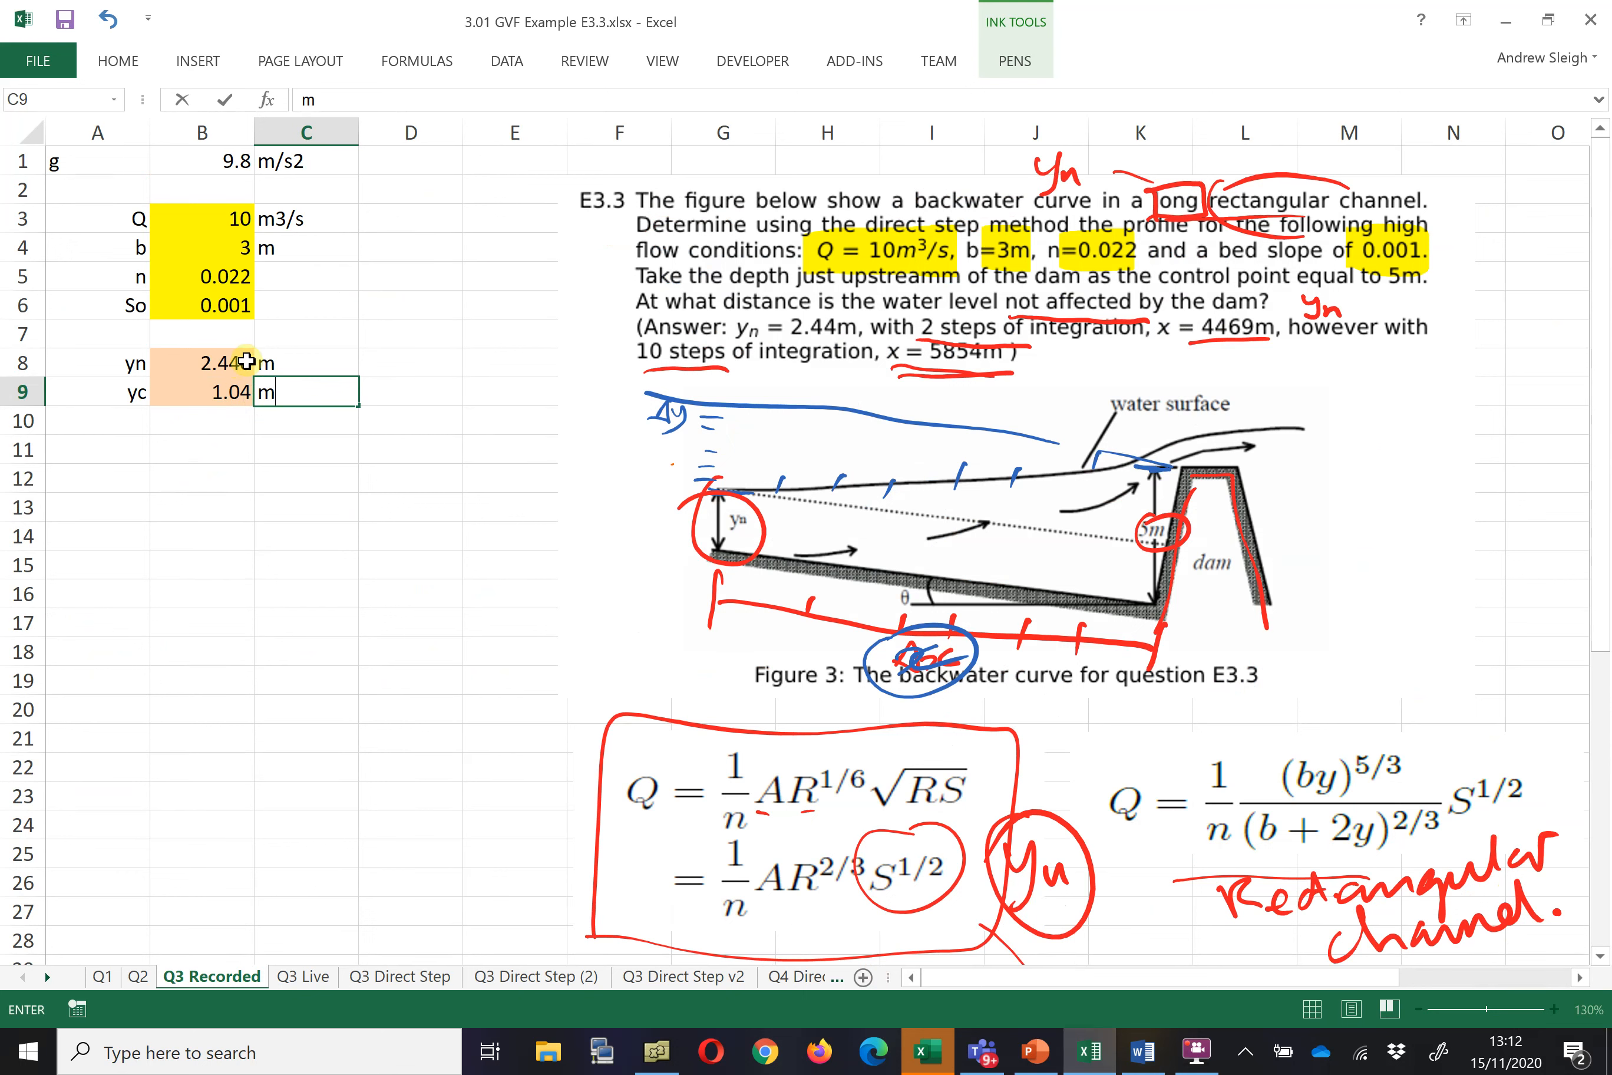
click(132, 447)
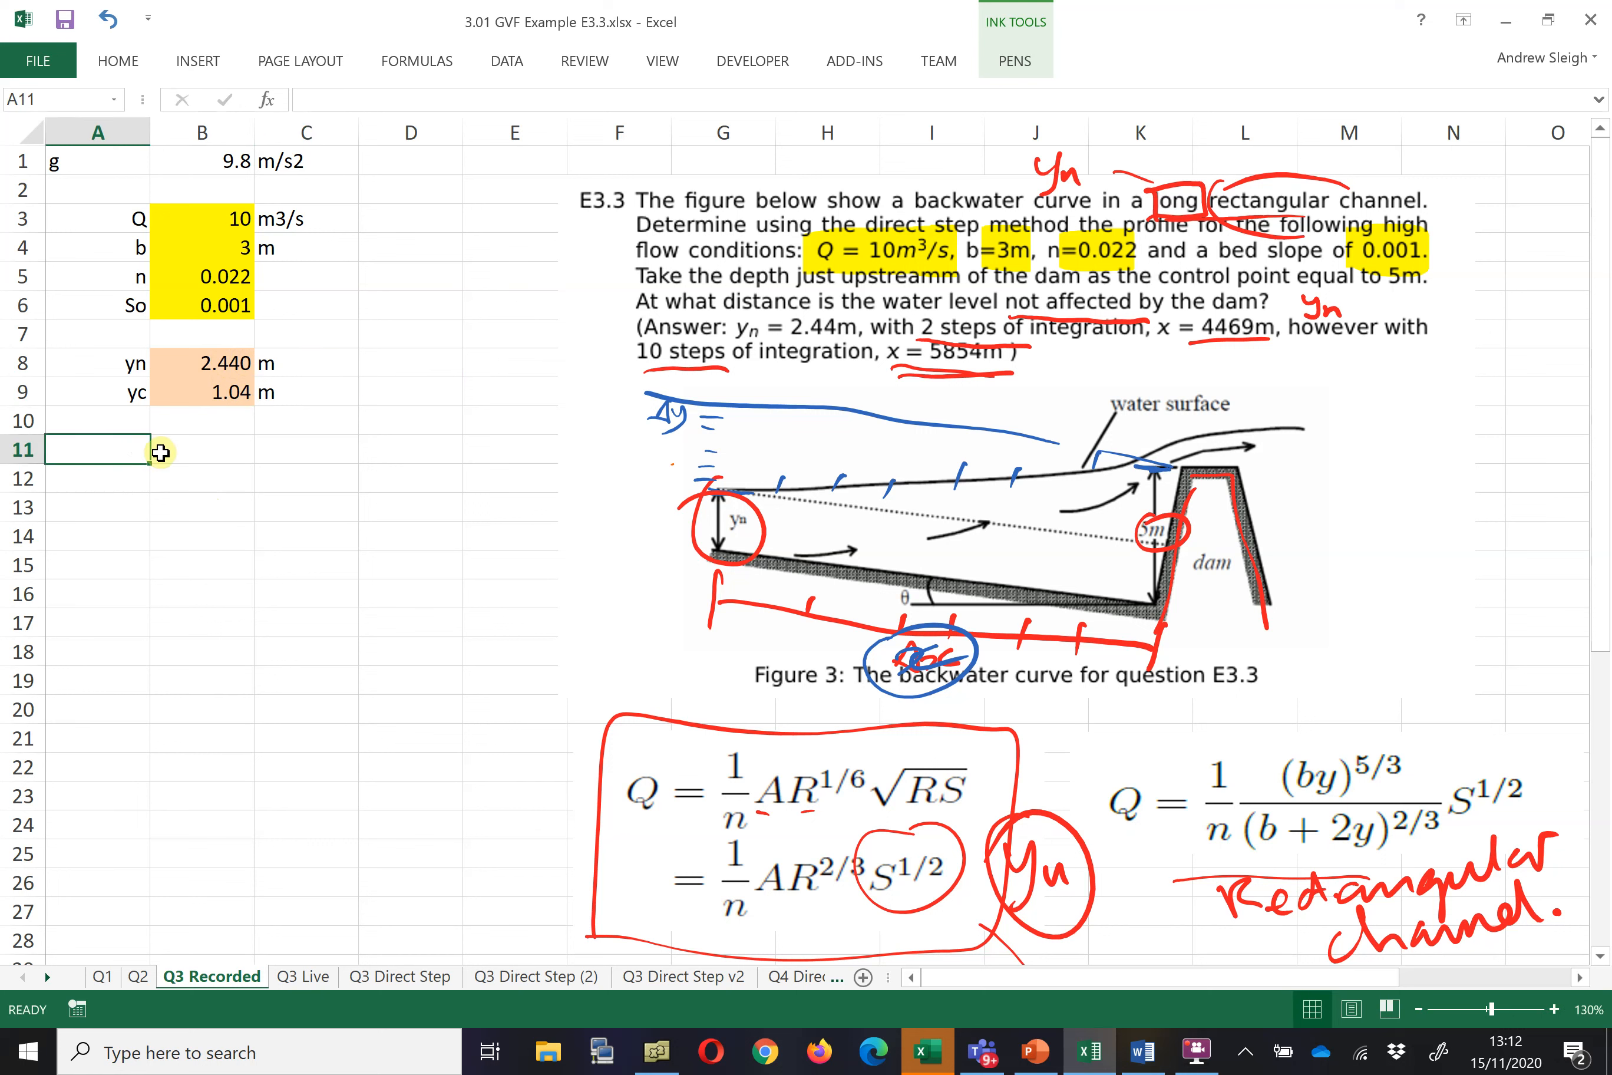
text(Dy)
click(161, 452)
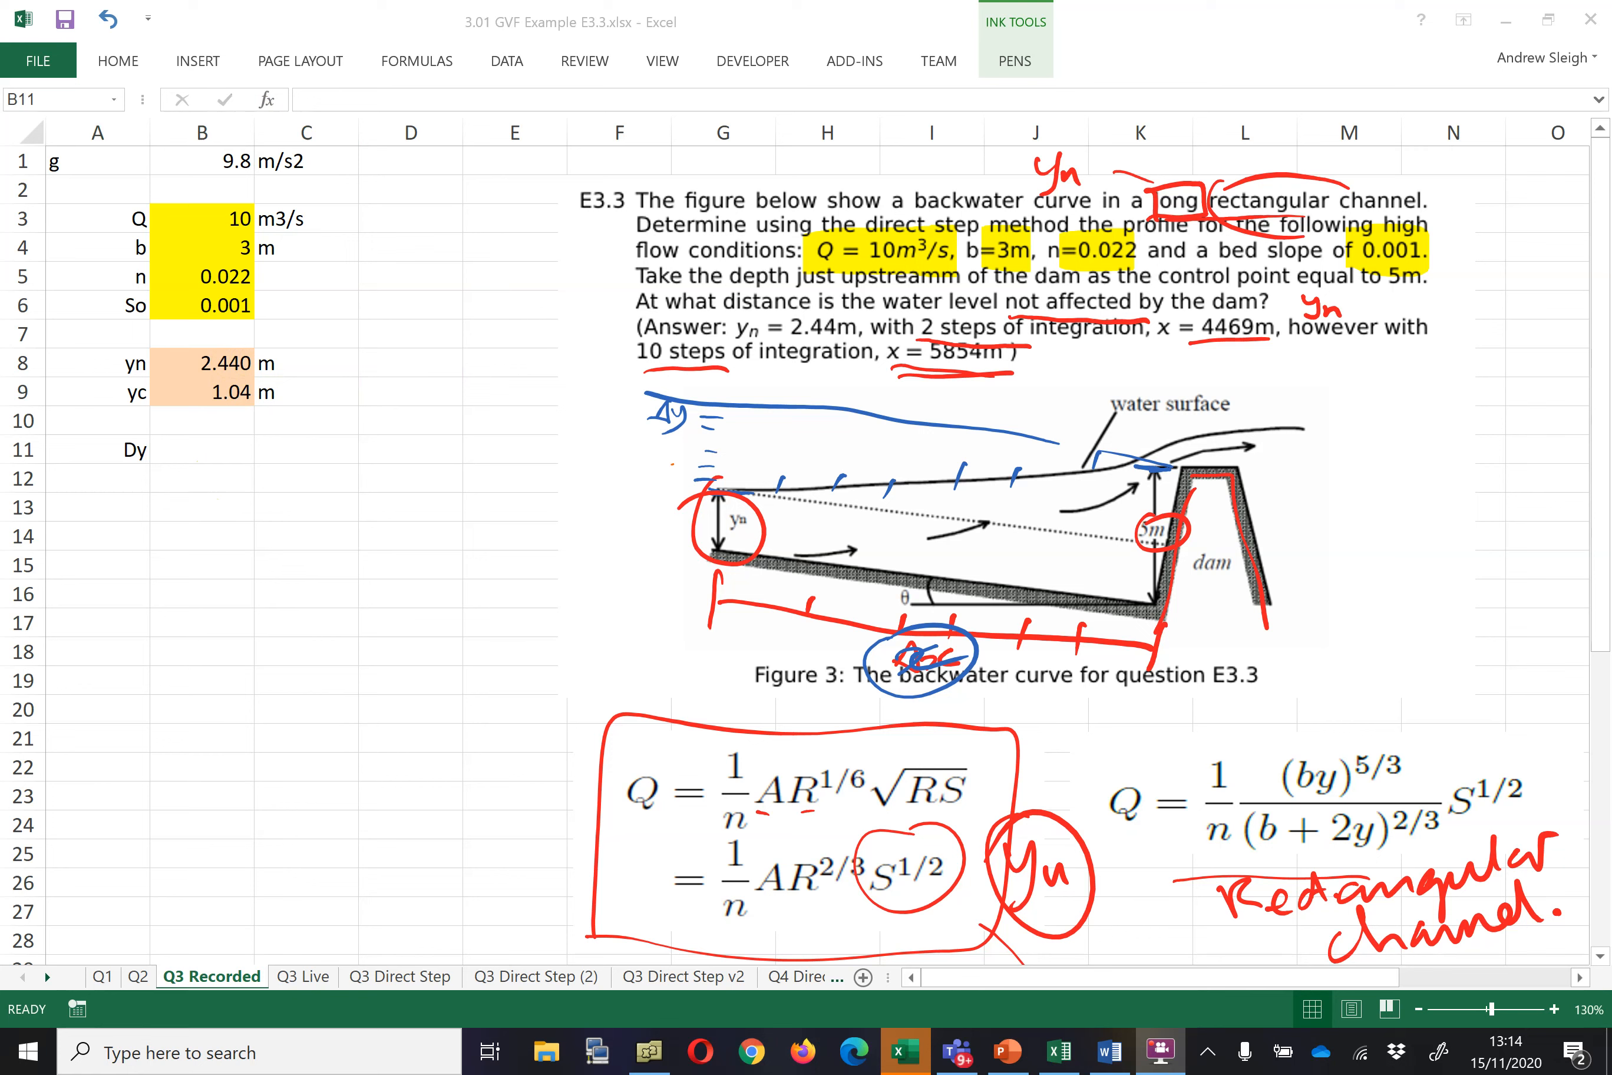
- Handwrite Δy= in red ink beside the Dy label in A11 and stop inking
drag(97, 420, 105, 478)
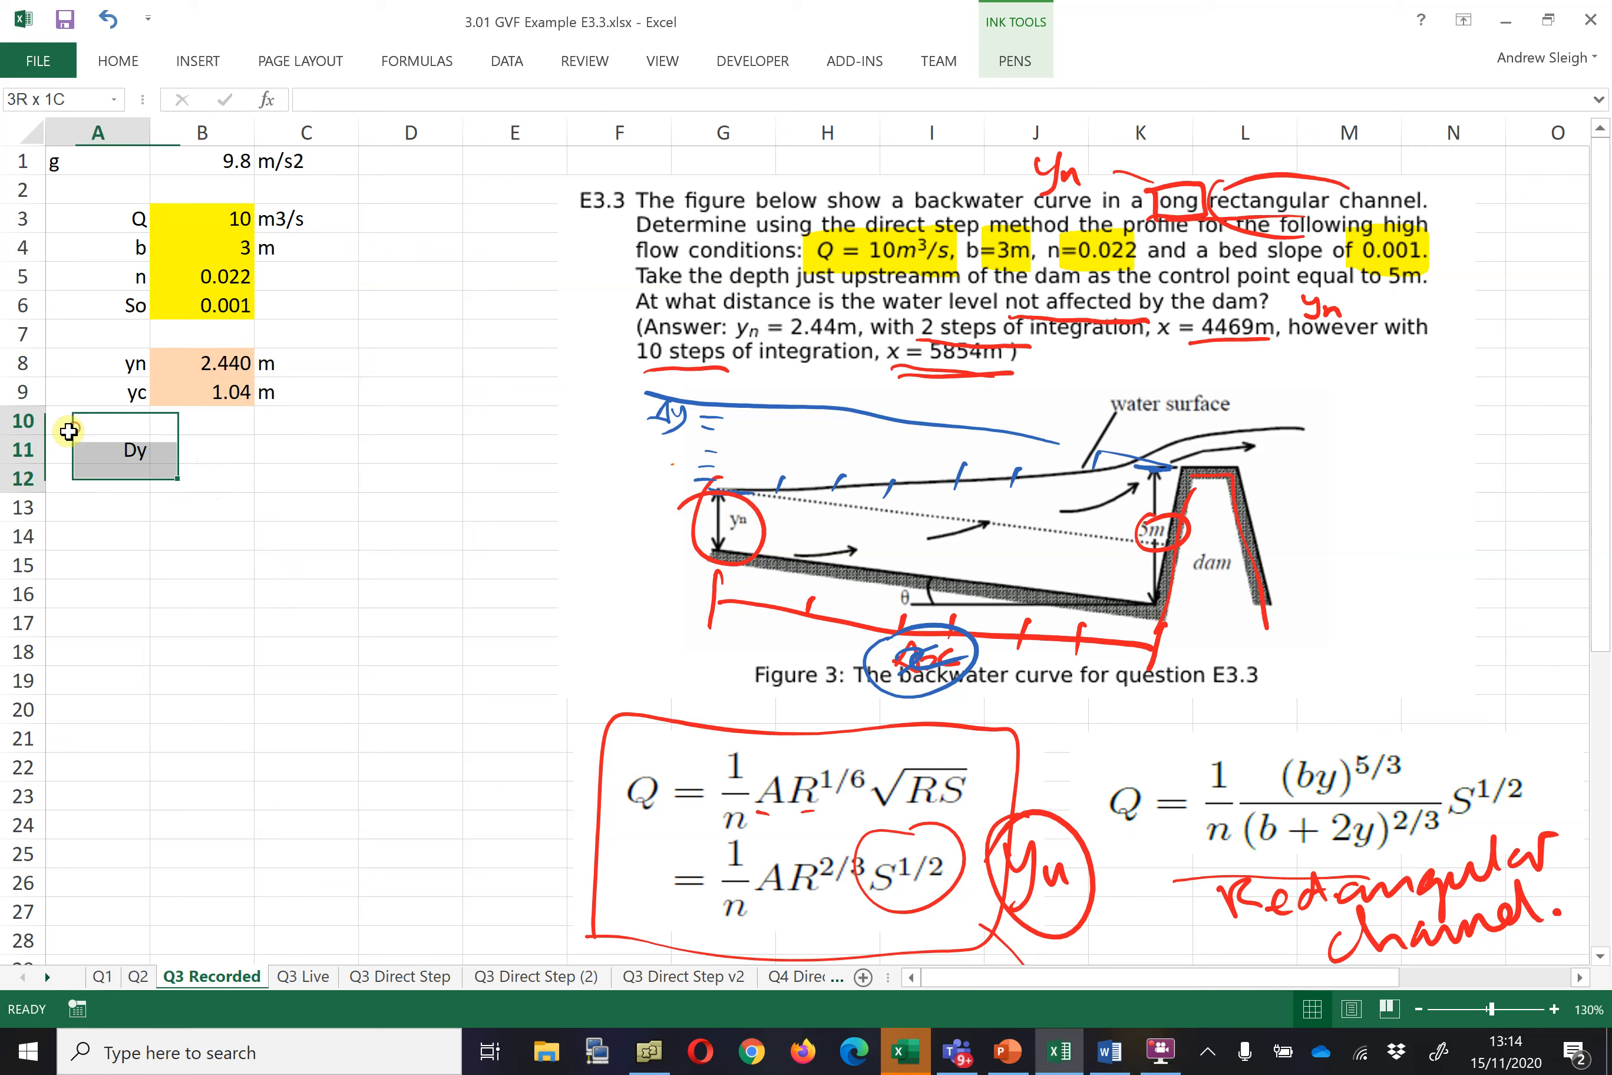
click(1014, 60)
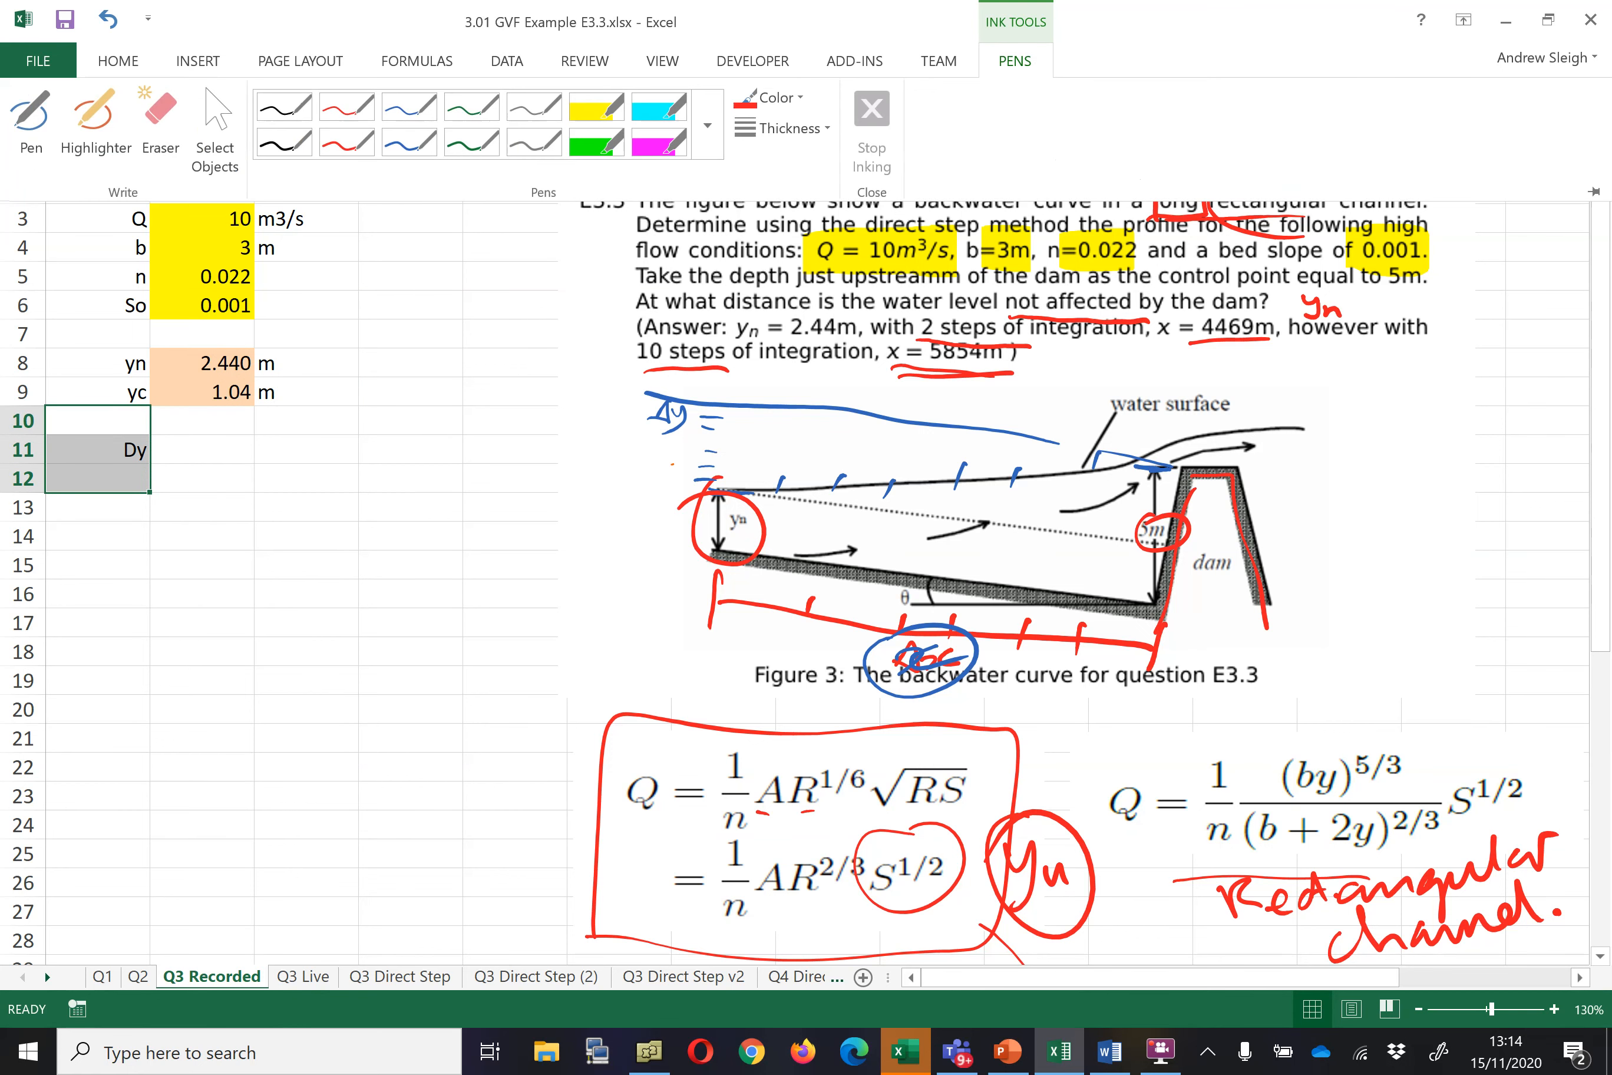
click(347, 107)
click(63, 448)
mouse_move(67, 434)
mouse_down()
mouse_move(87, 463)
mouse_move(75, 492)
mouse_move(109, 448)
mouse_up()
drag(101, 457, 111, 455)
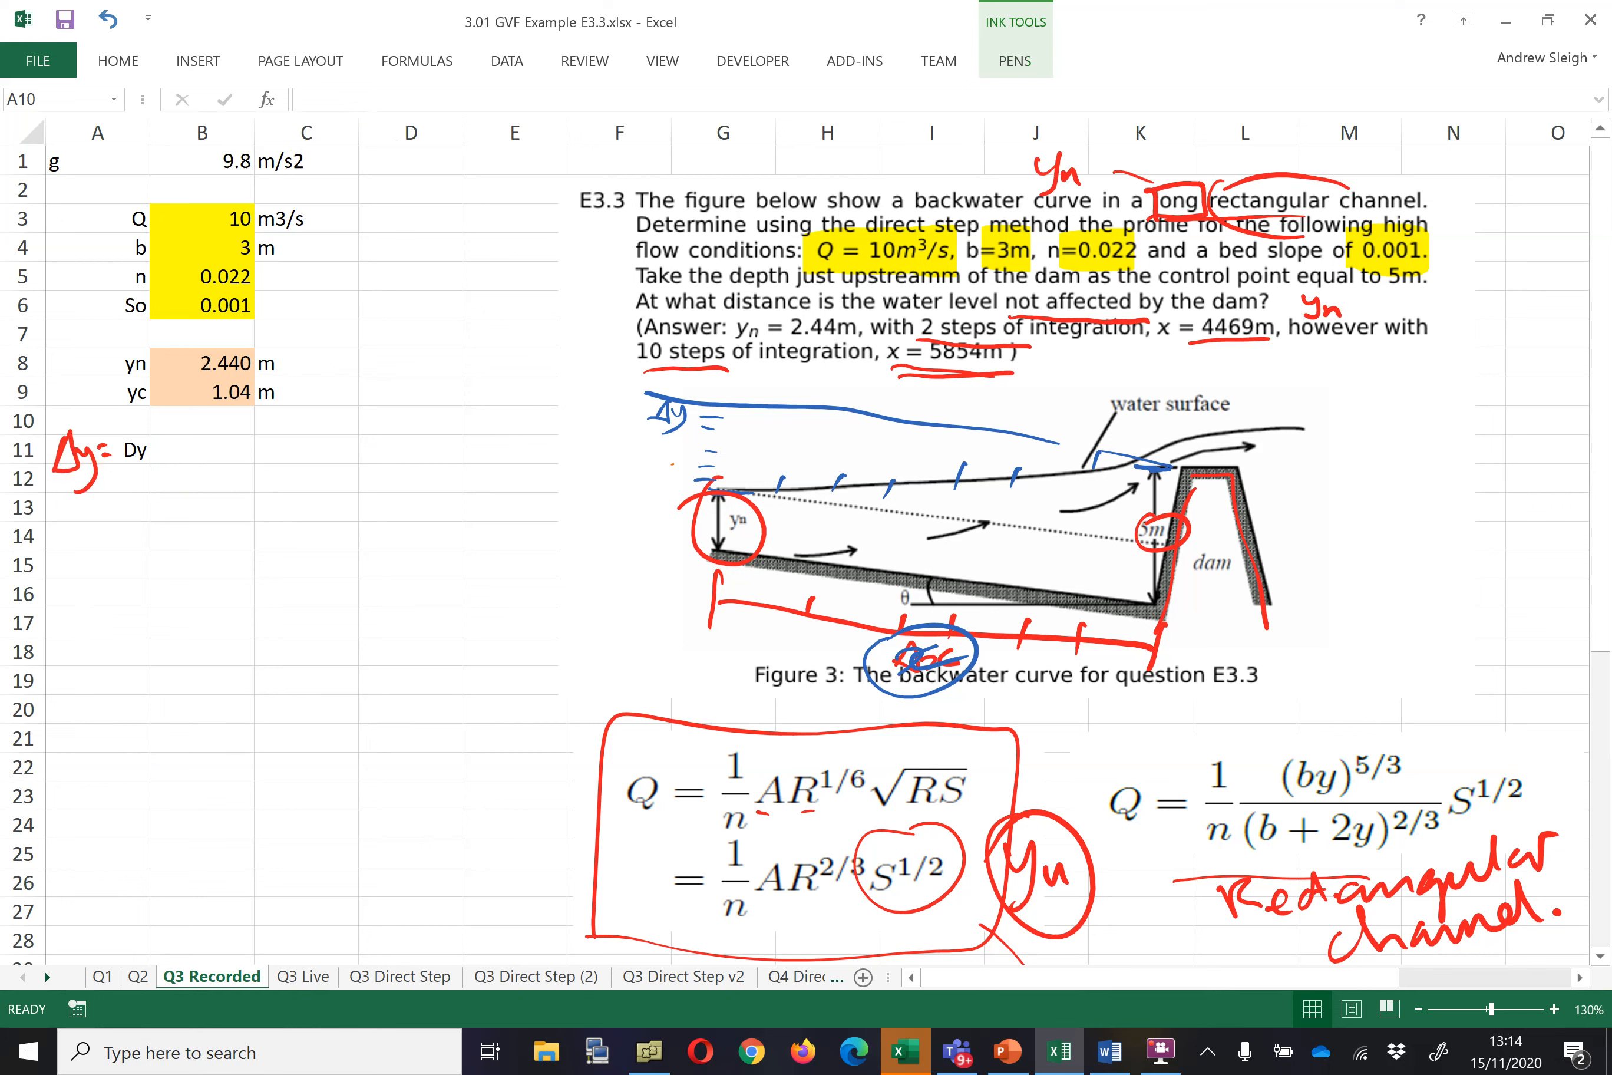
click(1020, 62)
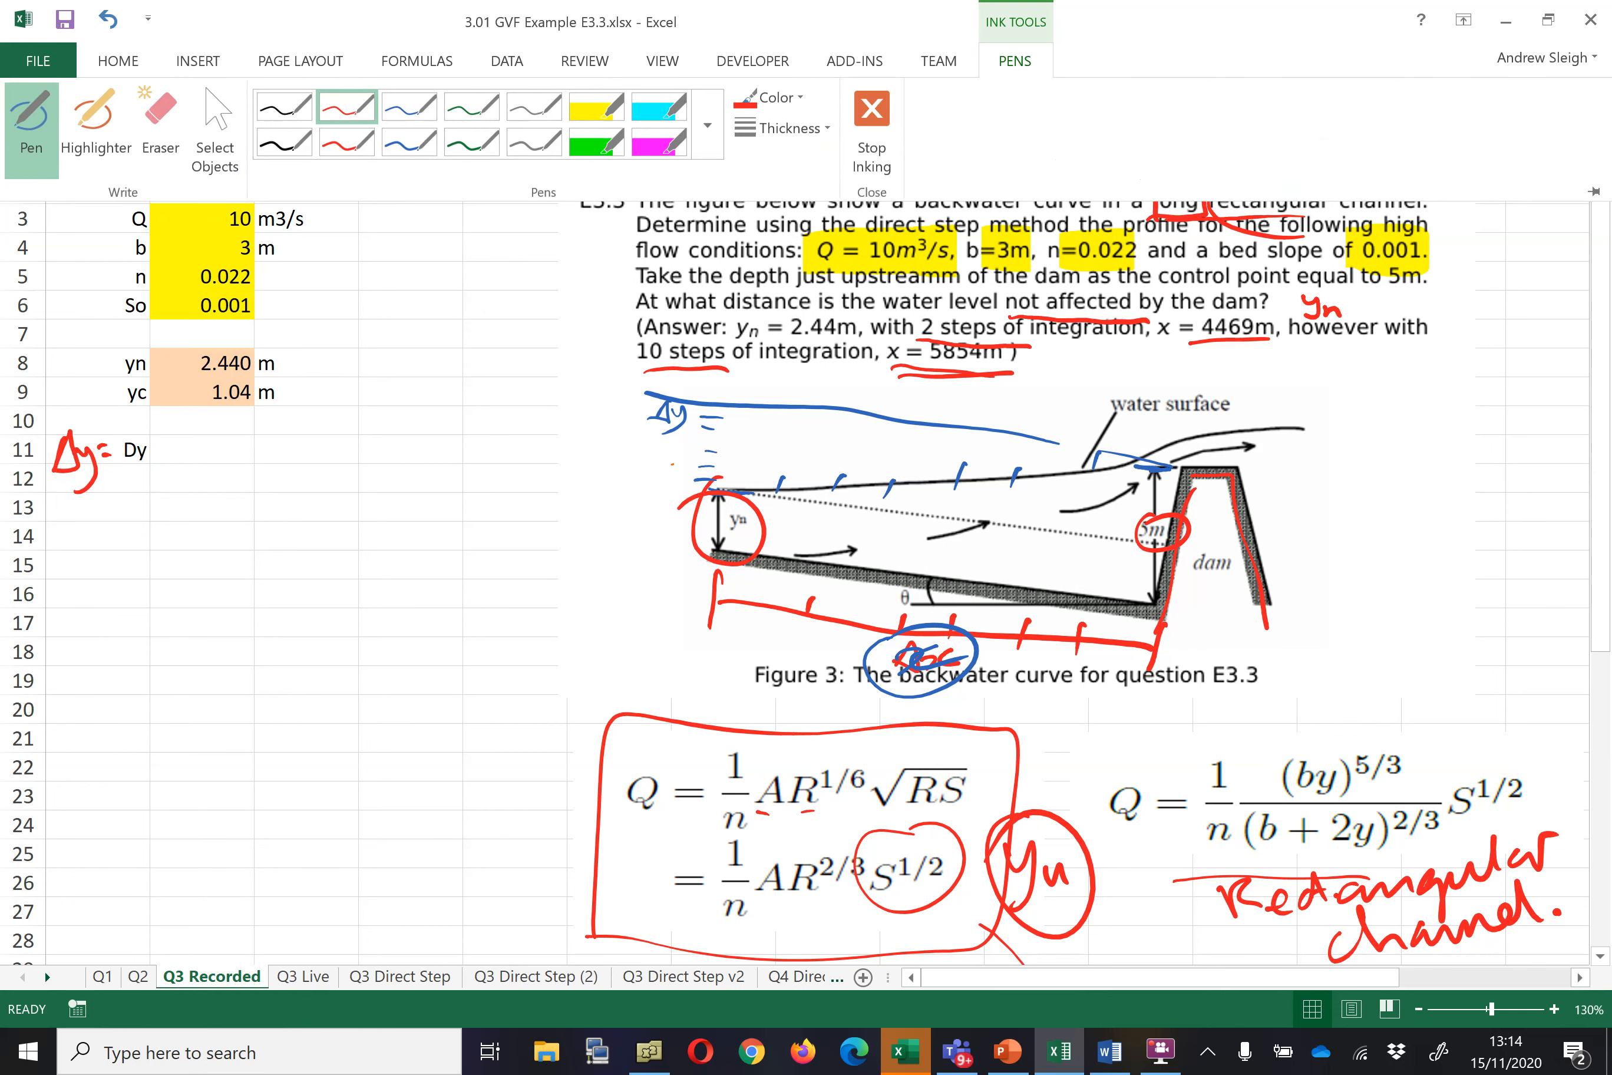
click(872, 111)
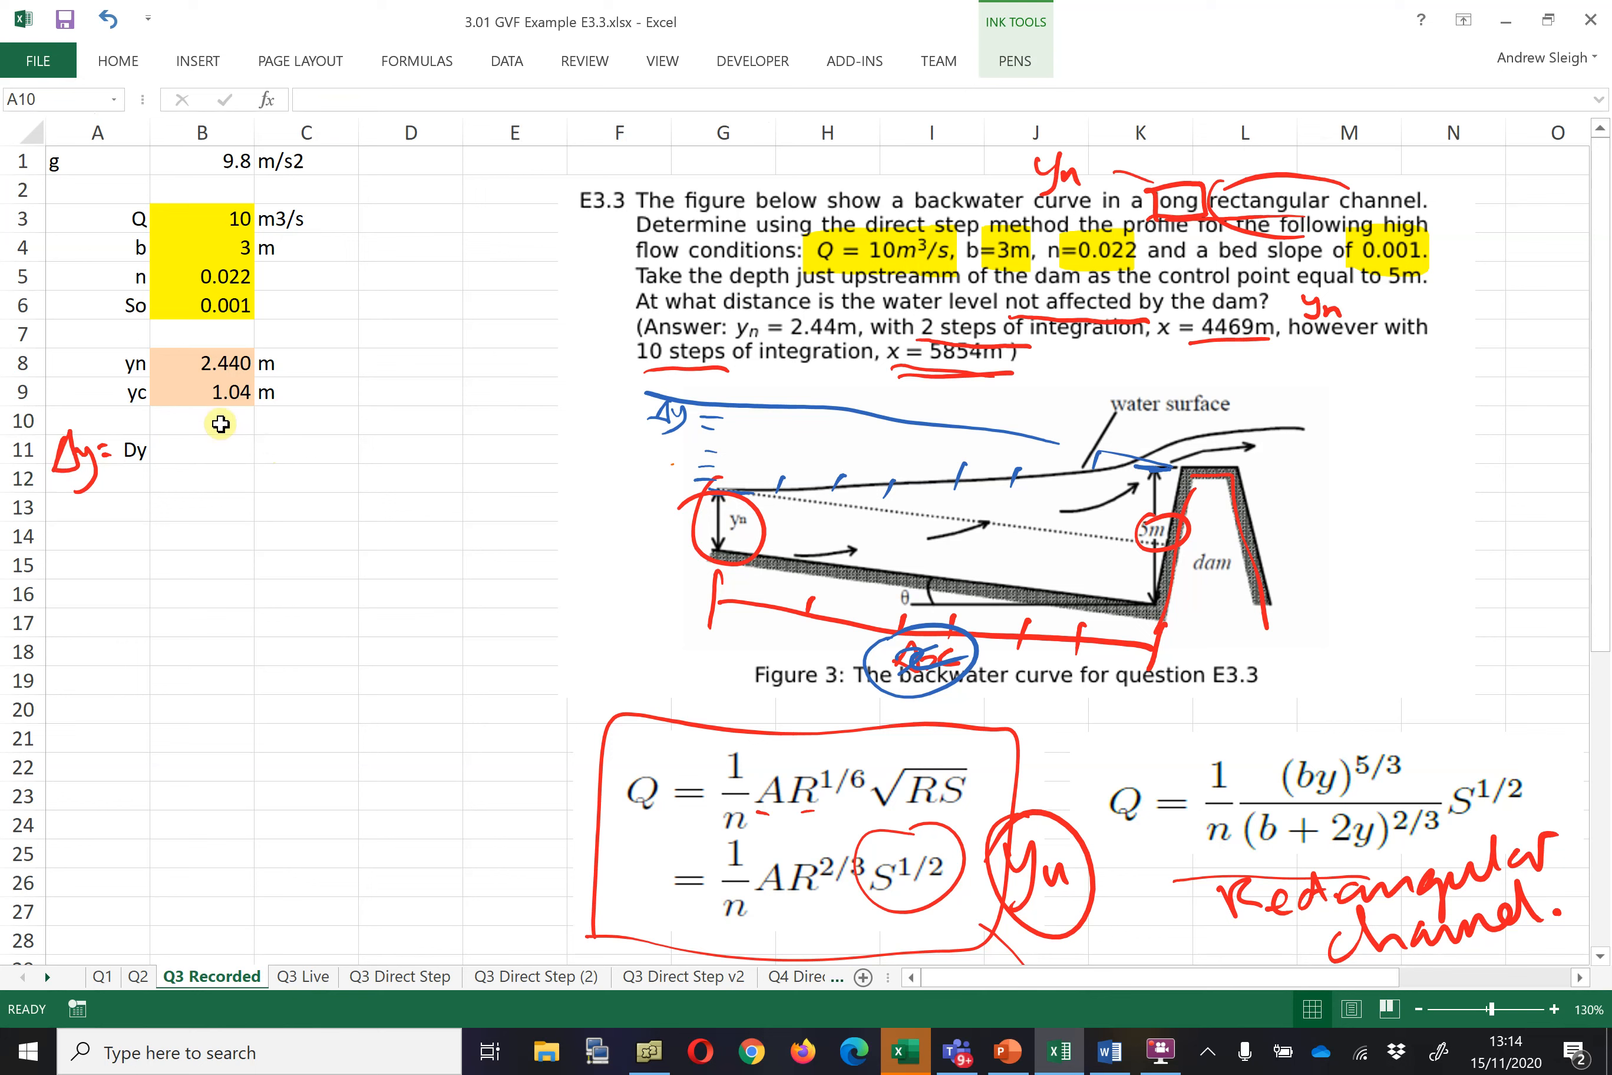
- Label cell A10 as num steps and enter 10 in B10
click(216, 447)
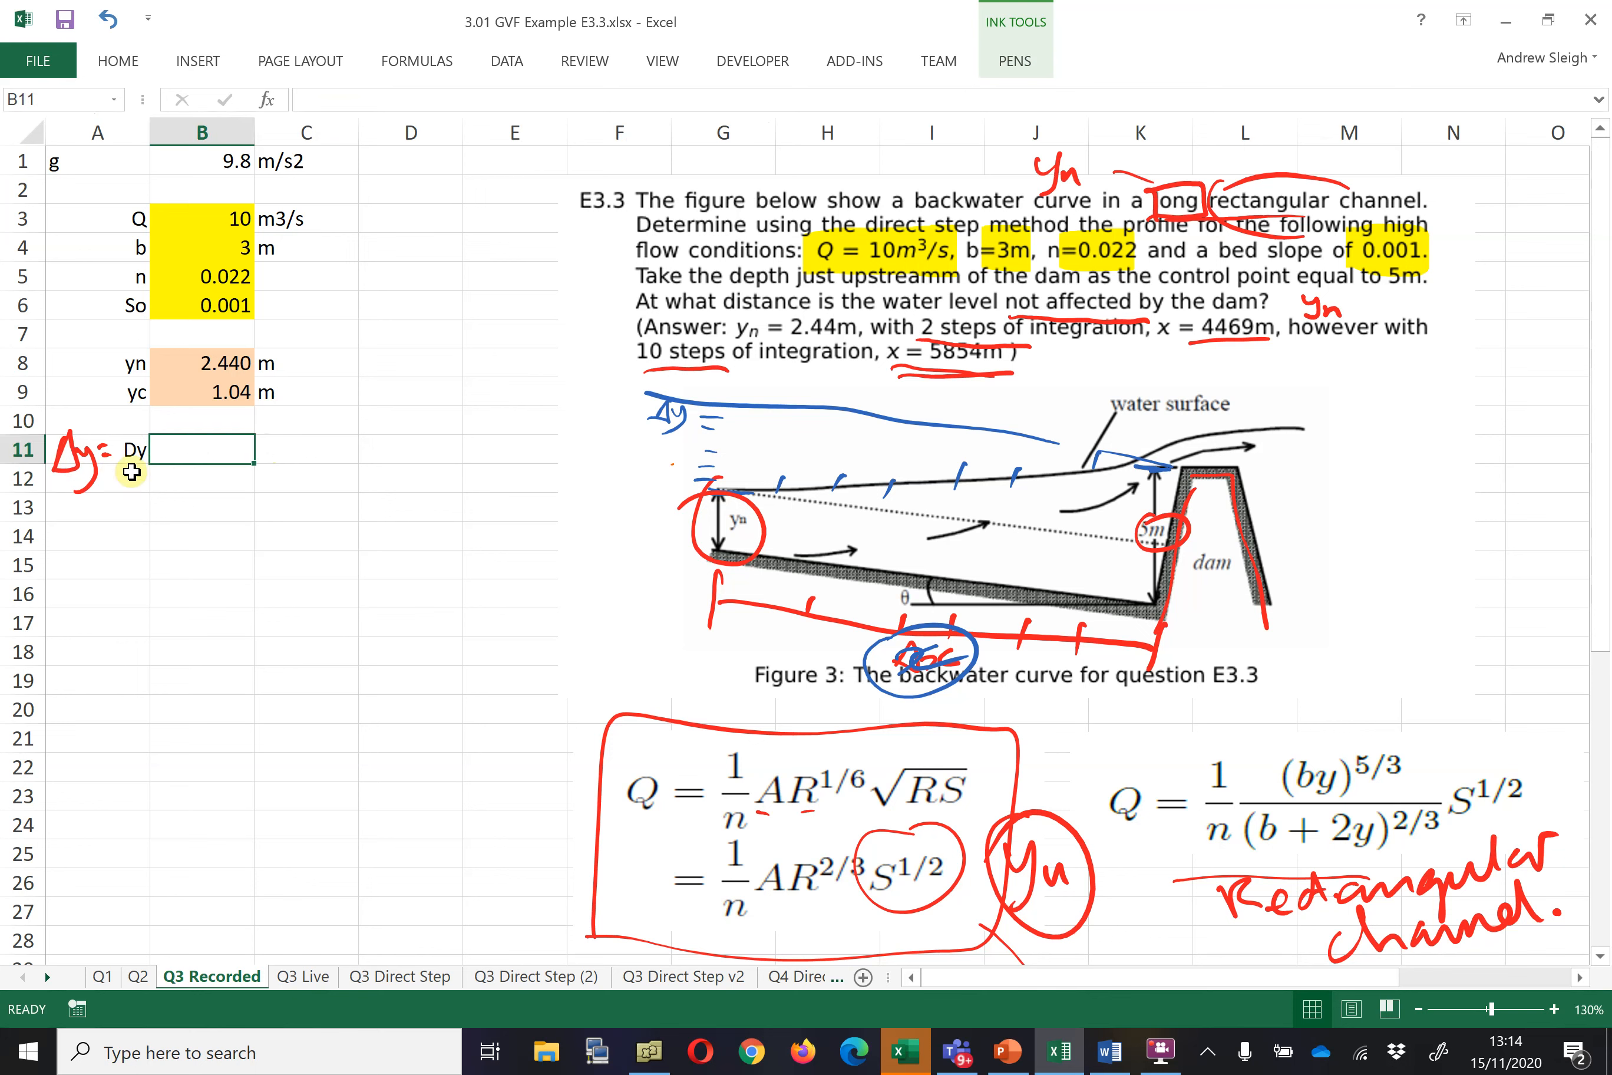
click(90, 415)
text(num steps)
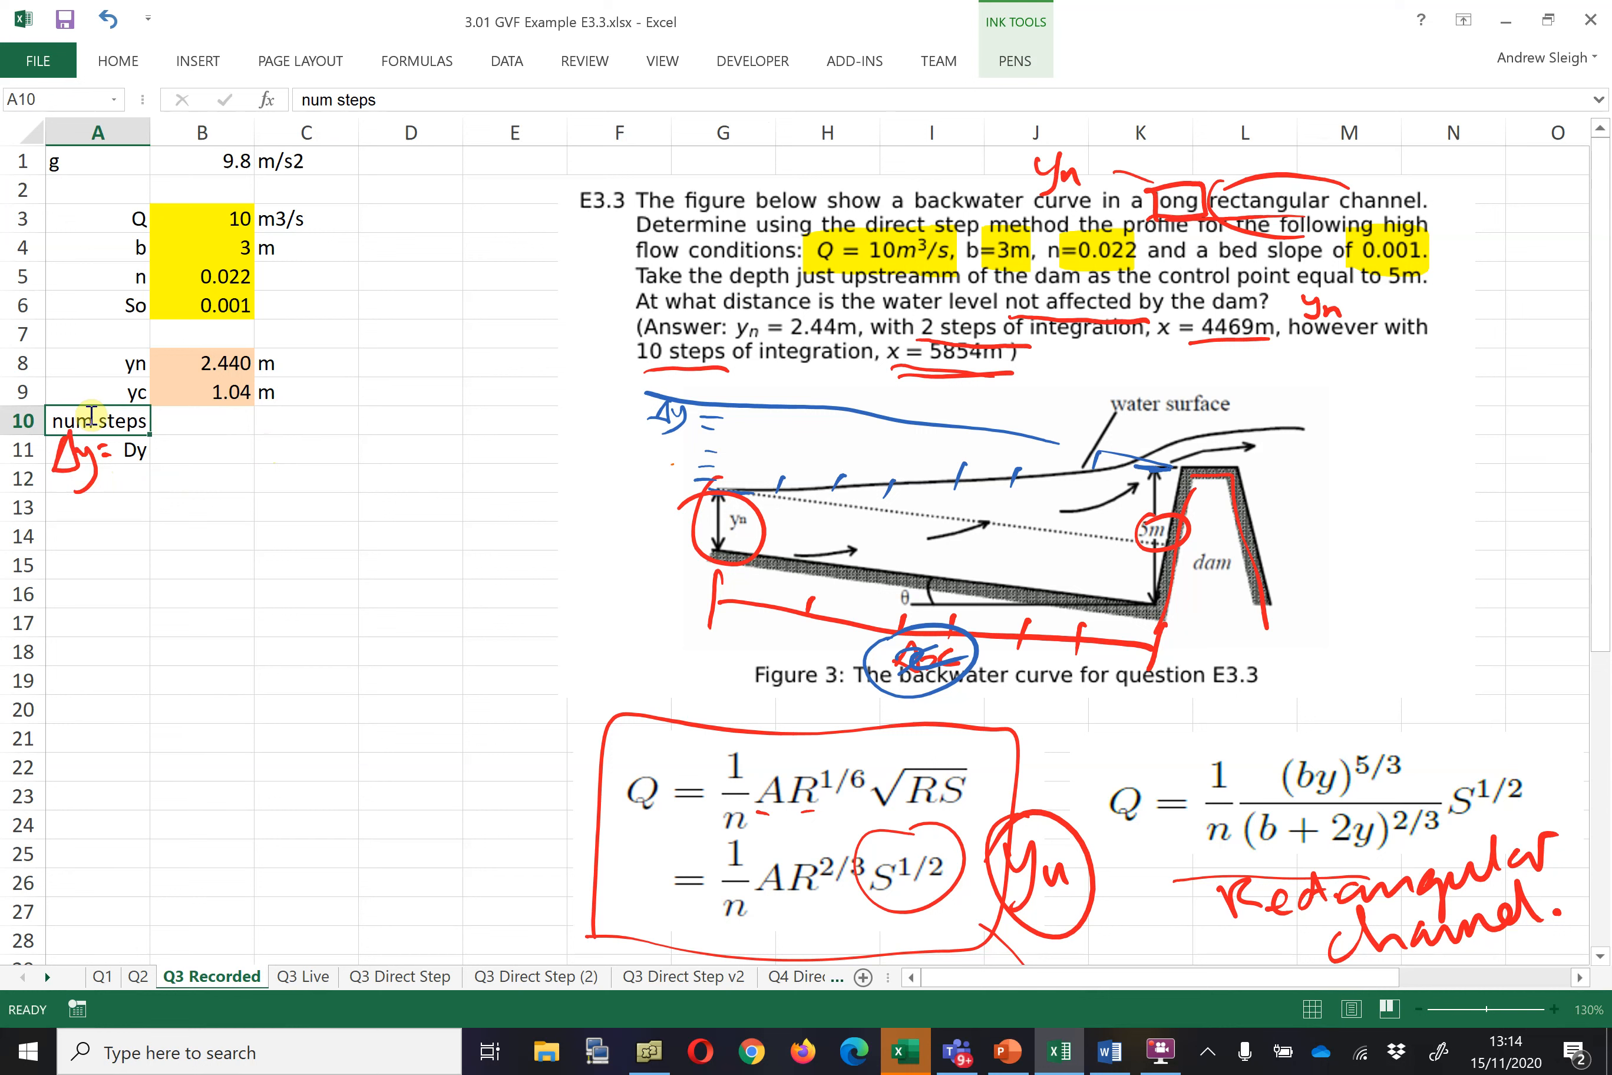
key(Tab)
text(10)
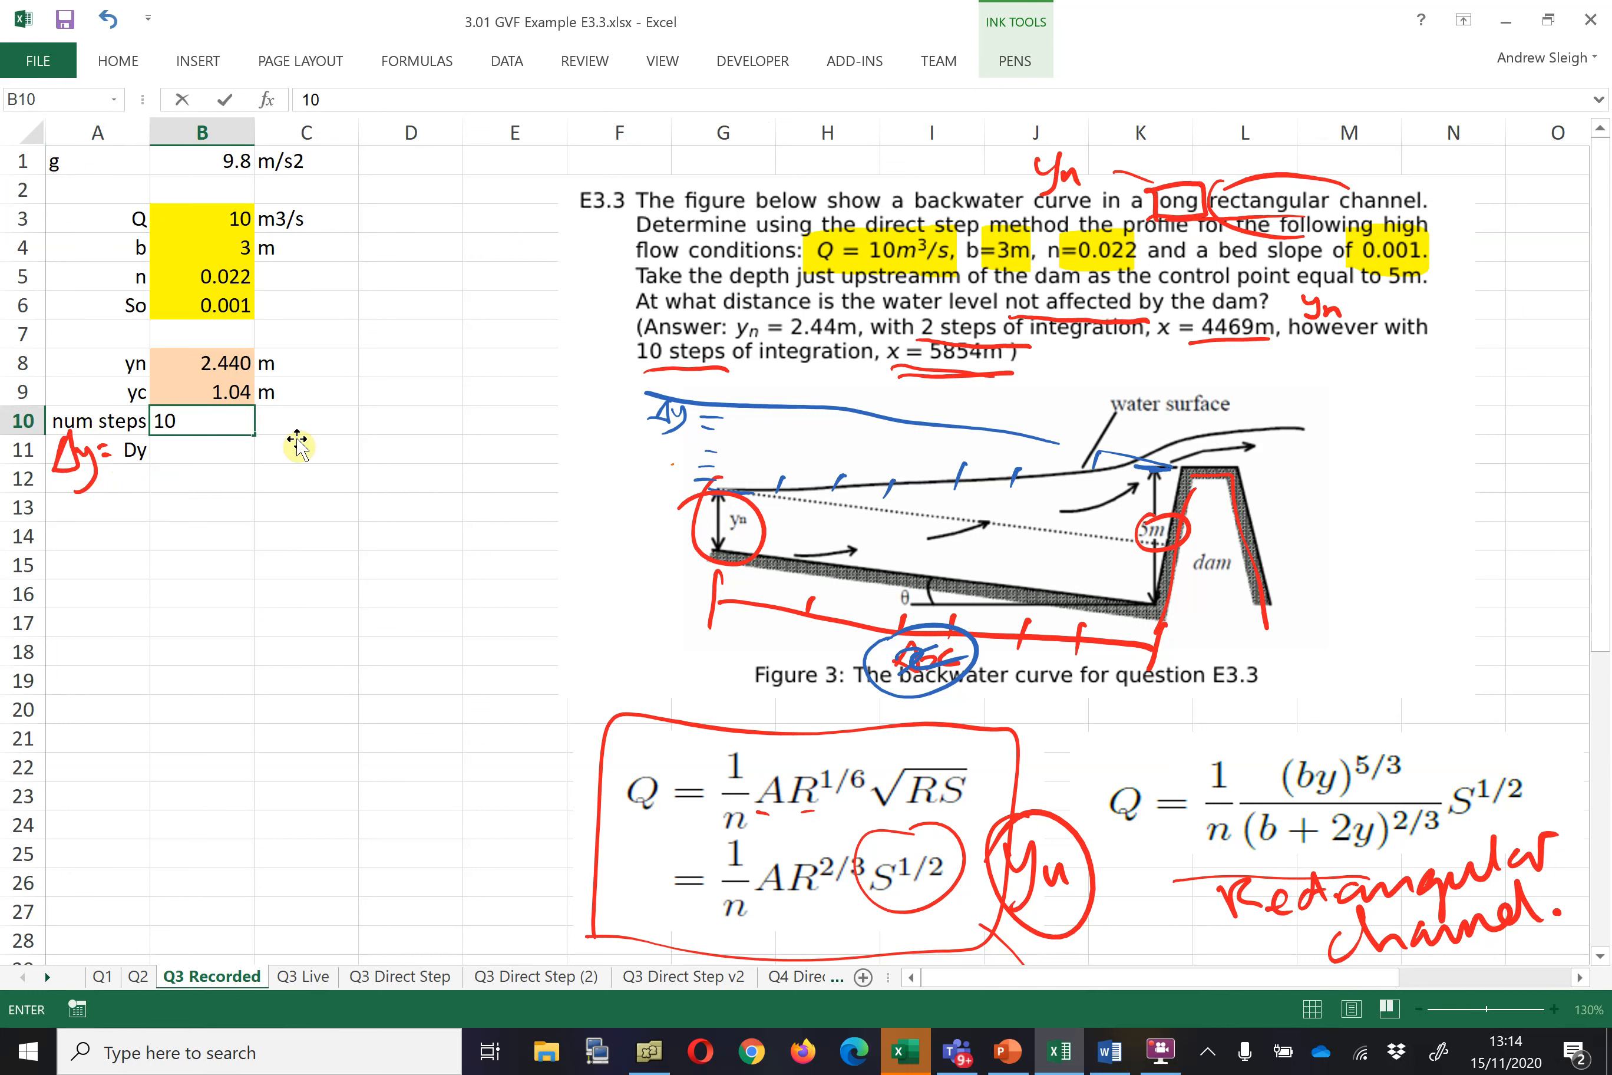
click(324, 427)
click(211, 449)
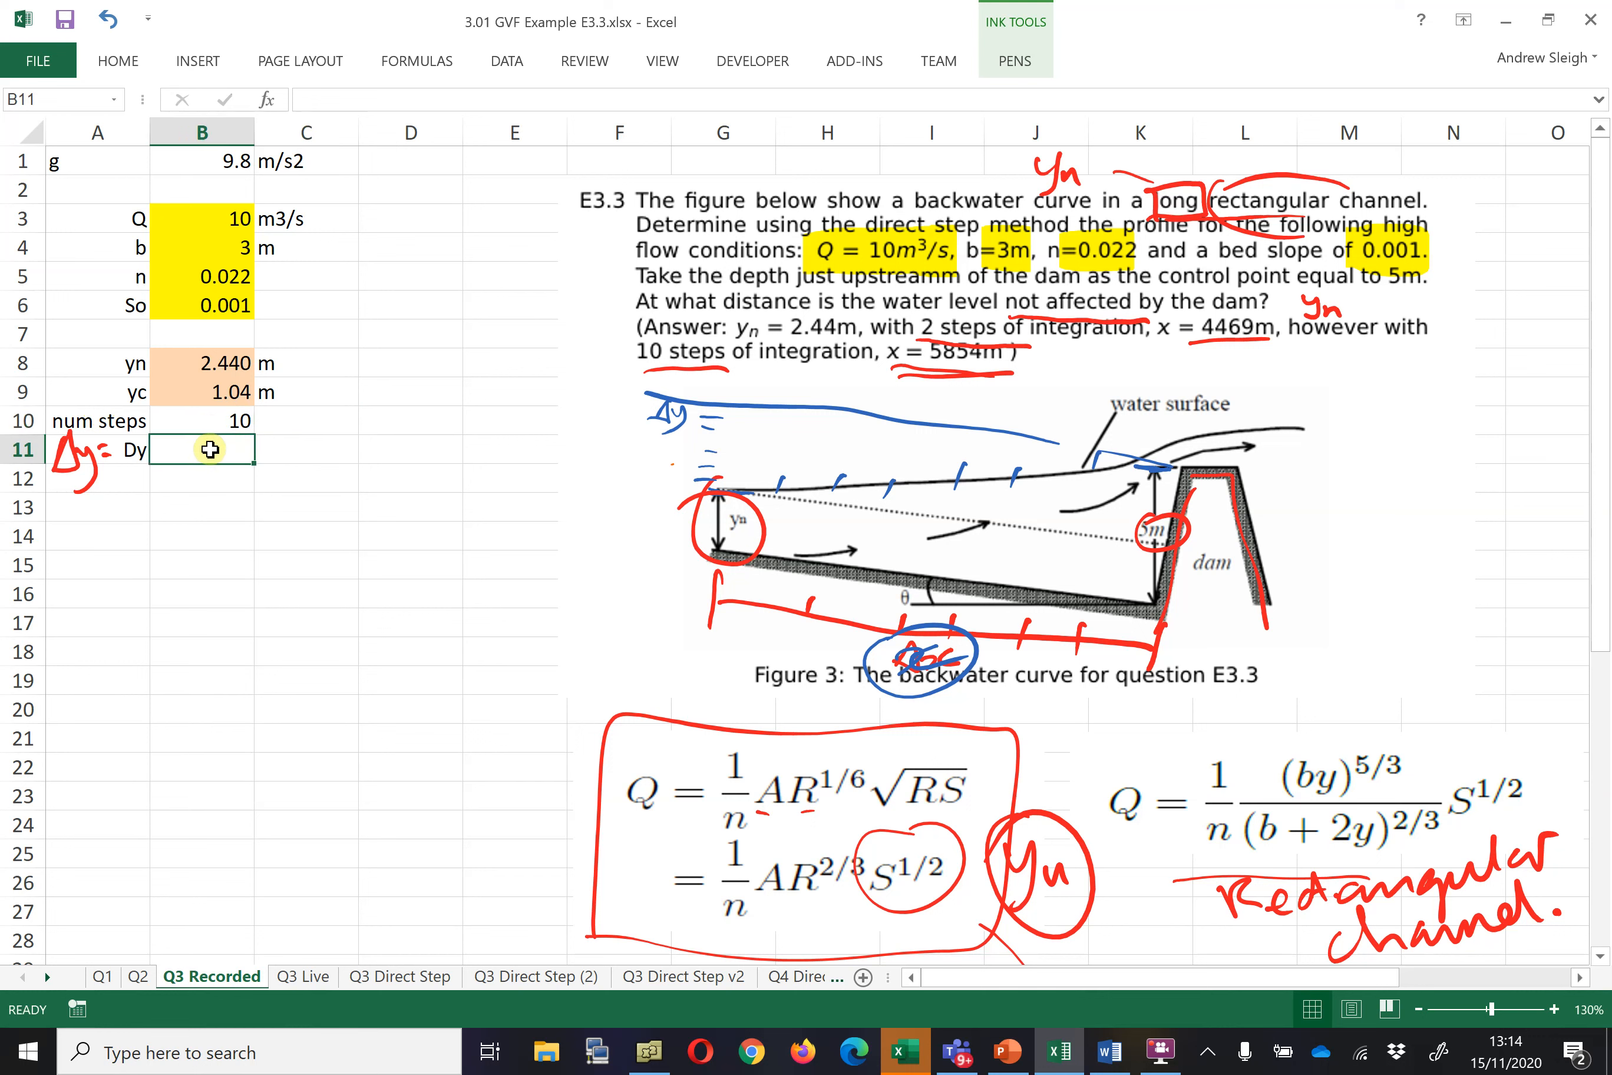
text(=()
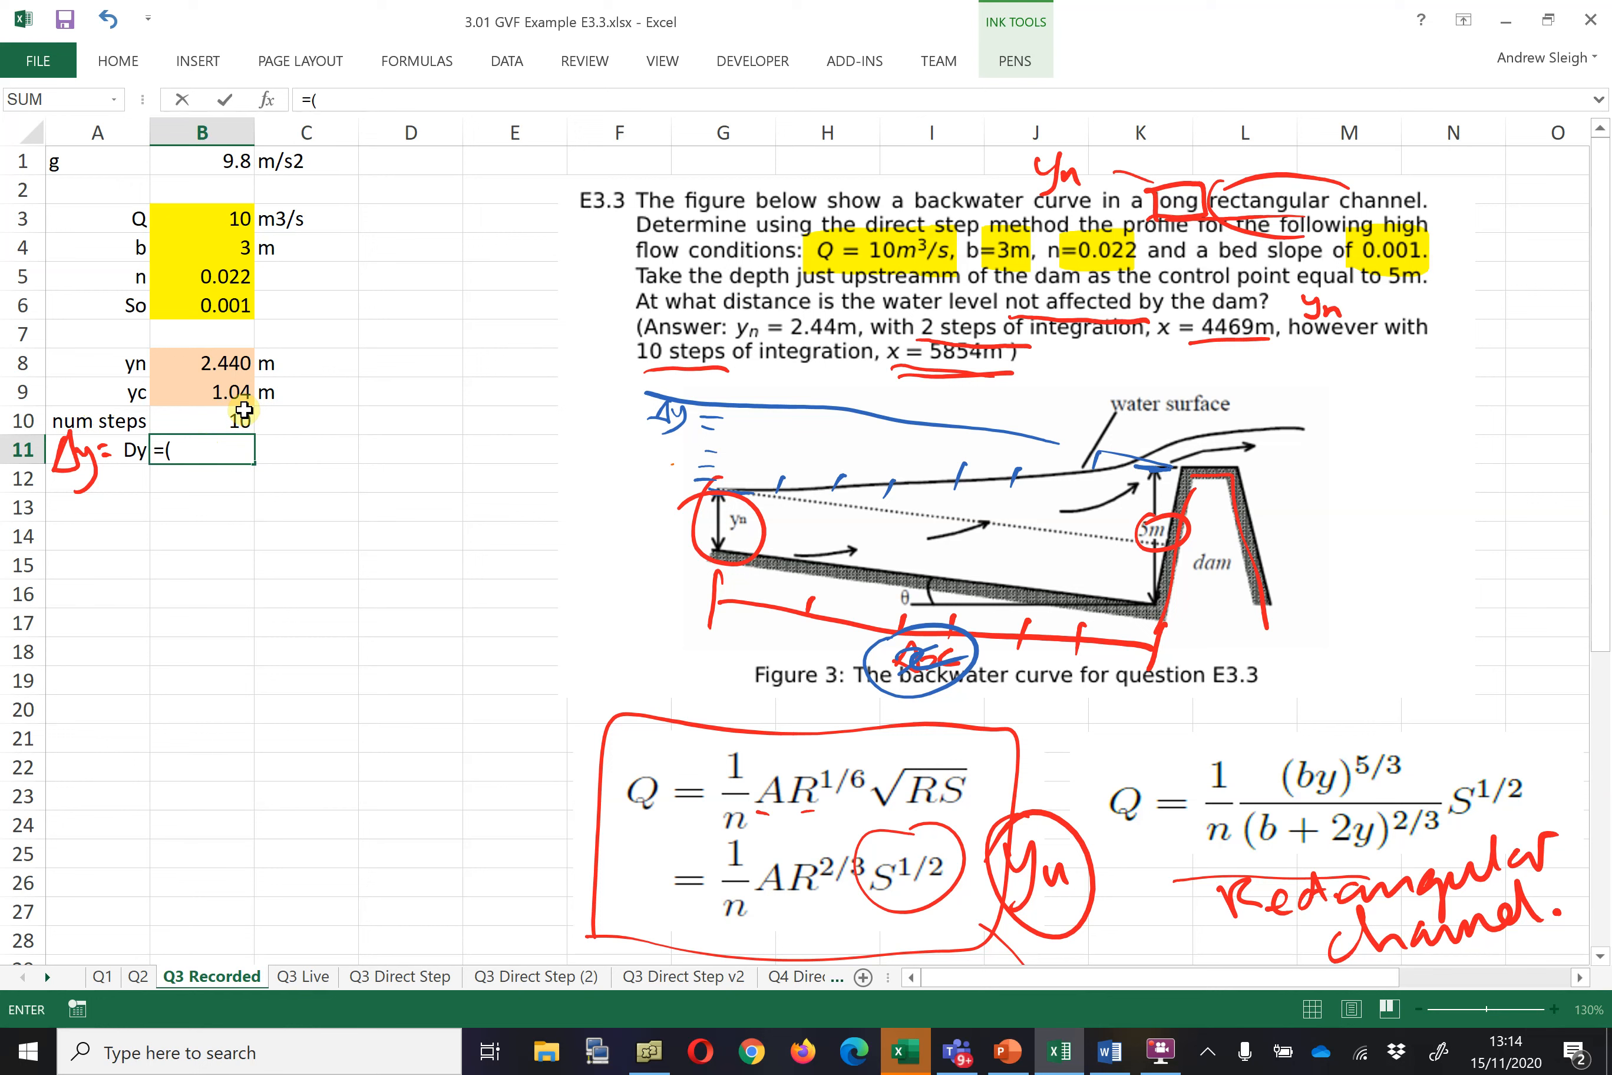
key(Escape)
- Delete the handwritten red Δy= ink beside cell A11
click(256, 540)
click(95, 461)
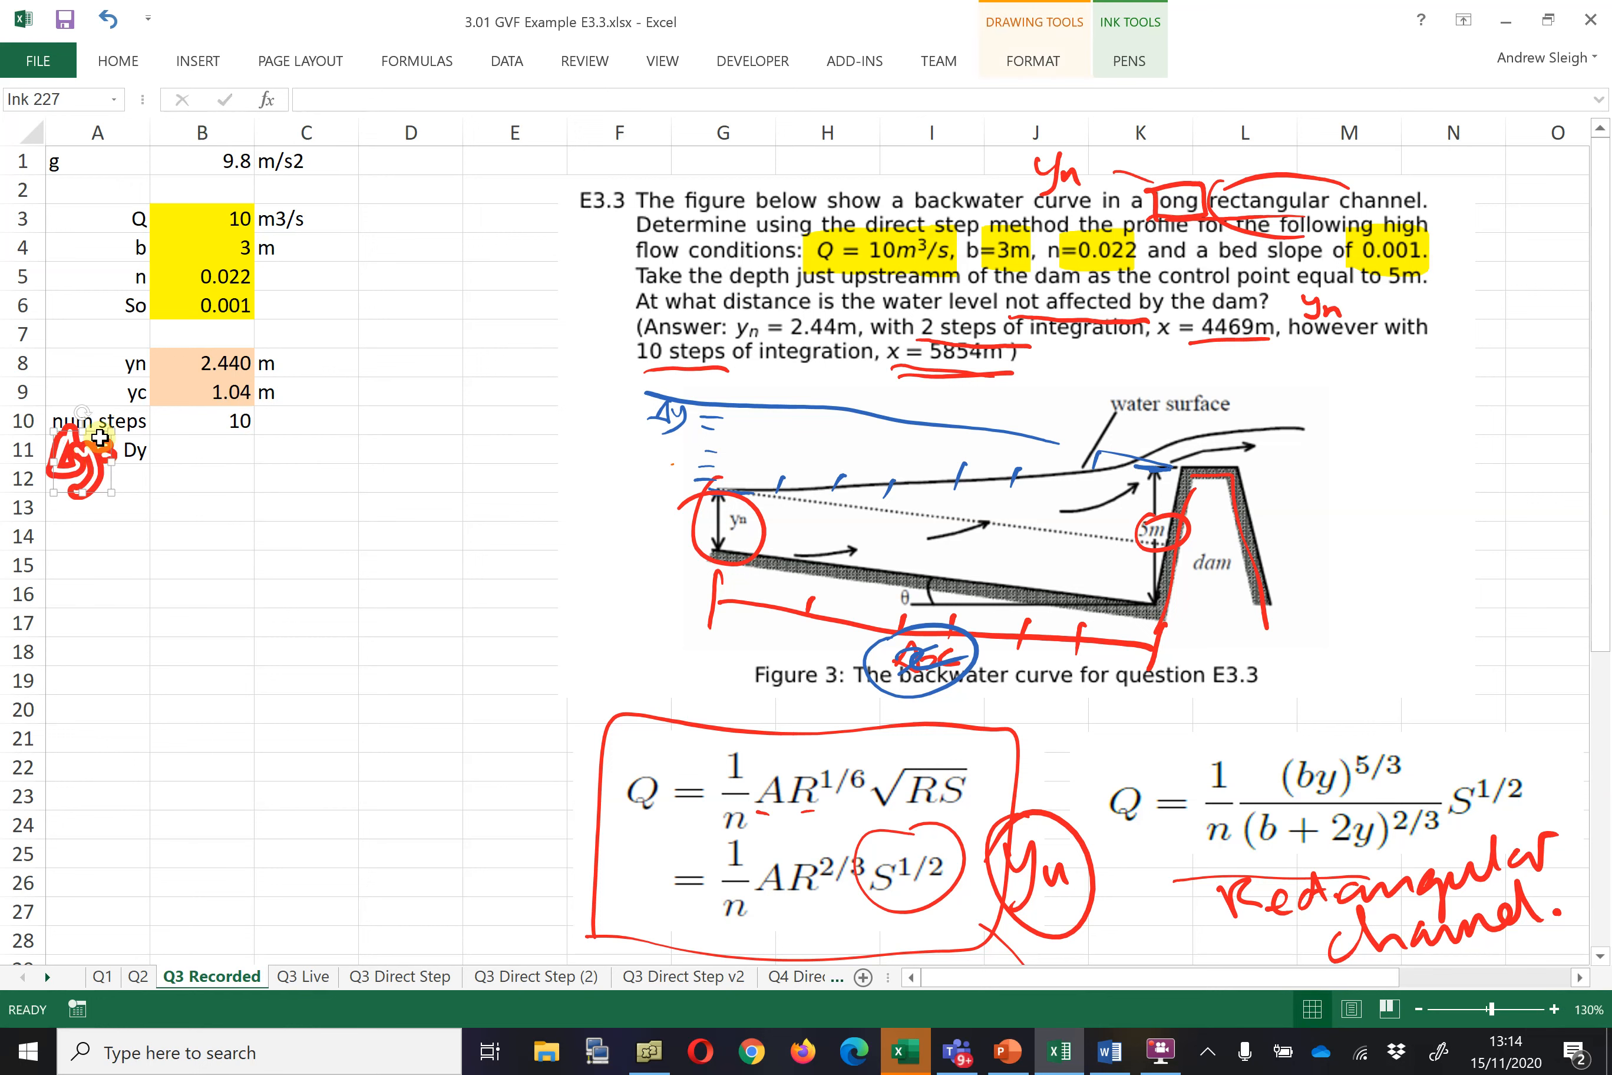
key(Delete)
- Replace the label in A11 with Start y, enter 5 in B11 and the unit m in C11
click(135, 451)
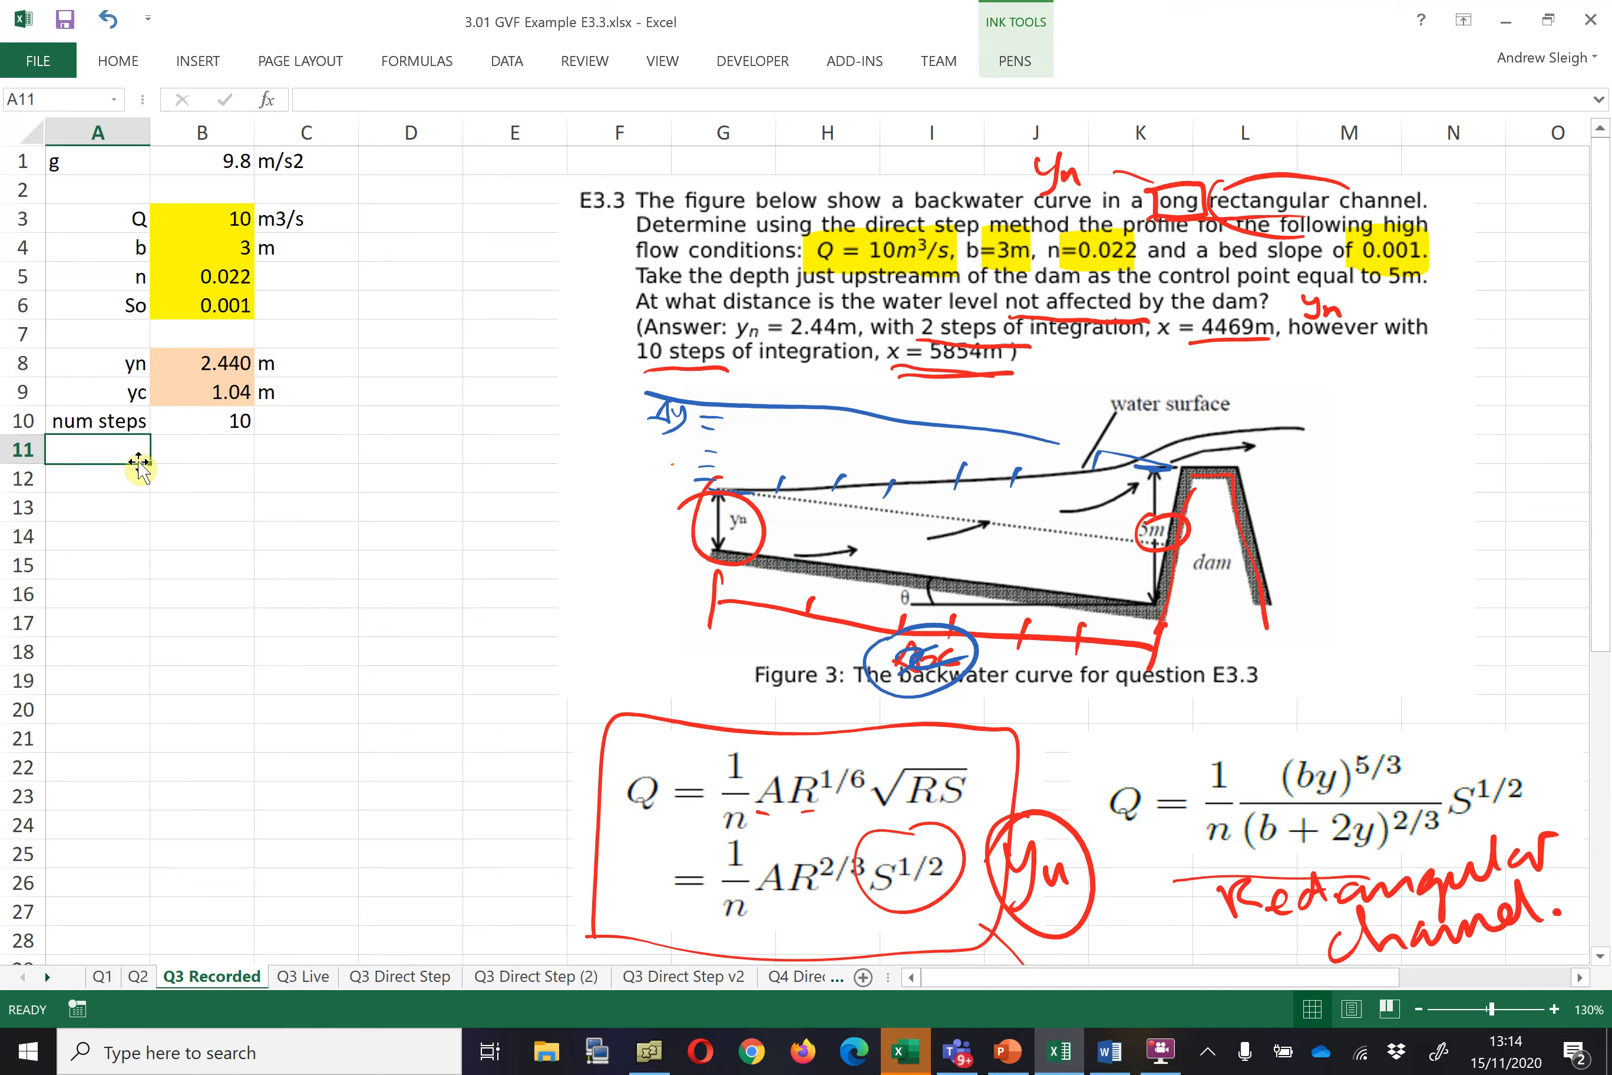
text(Start)
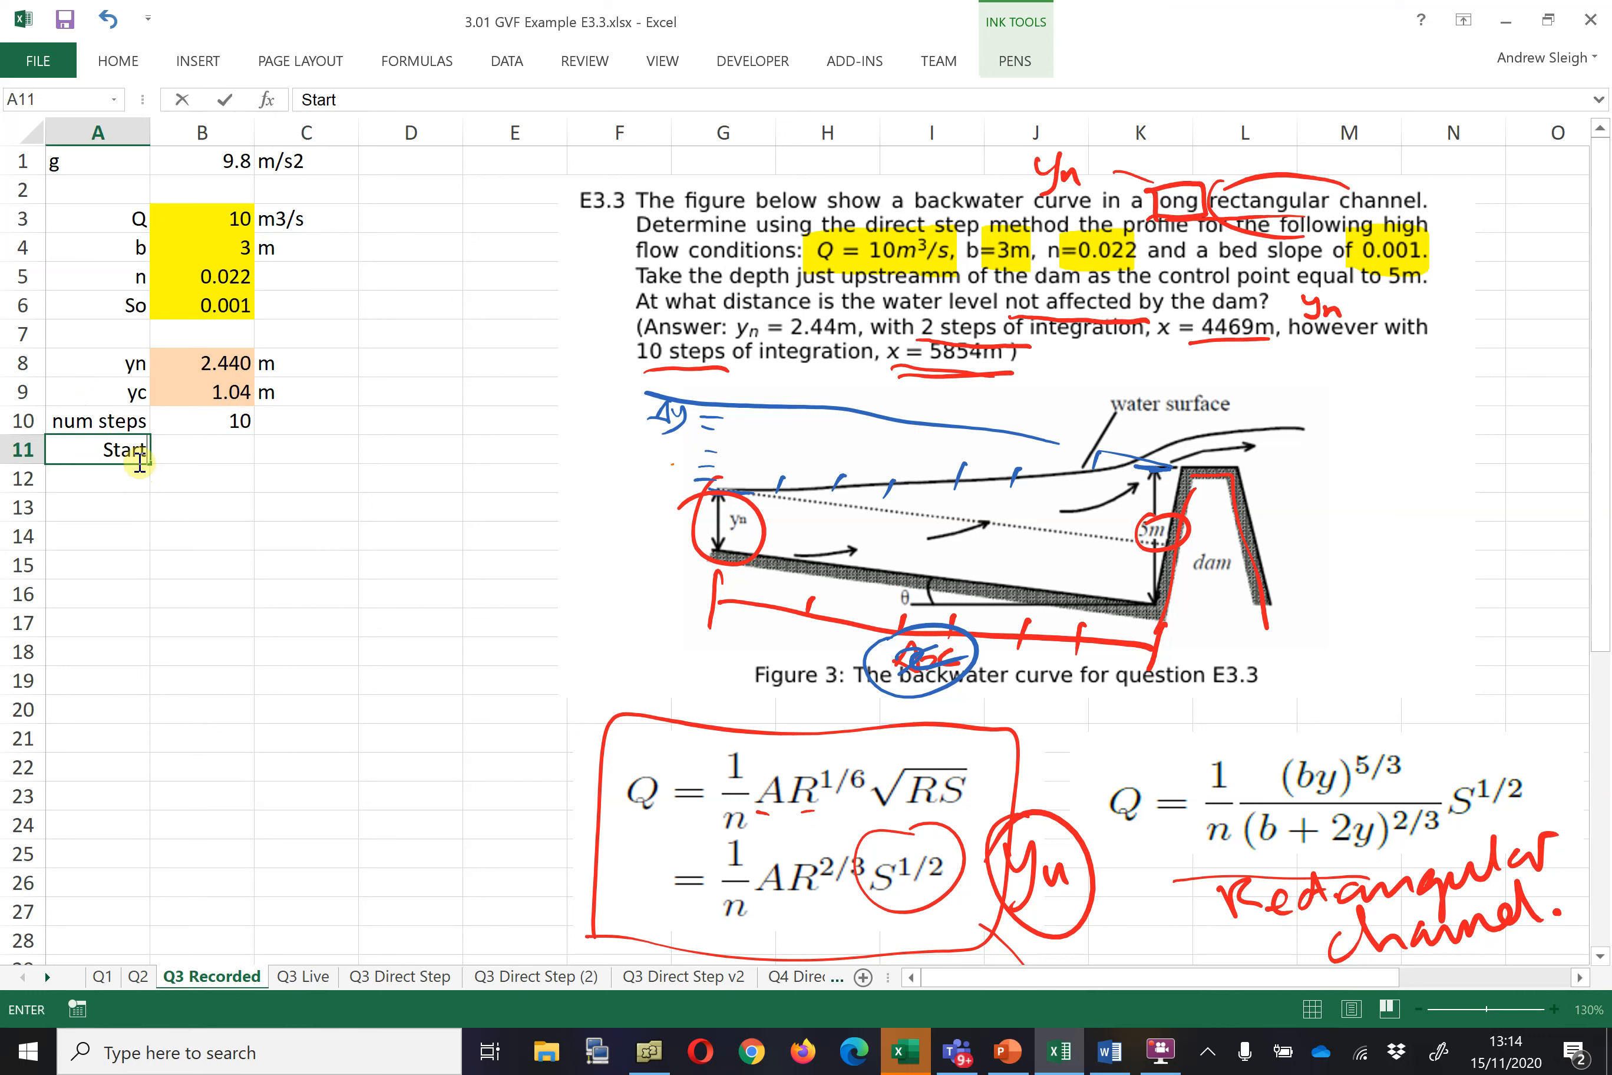
text( y)
key(Tab)
text(5)
key(Tab)
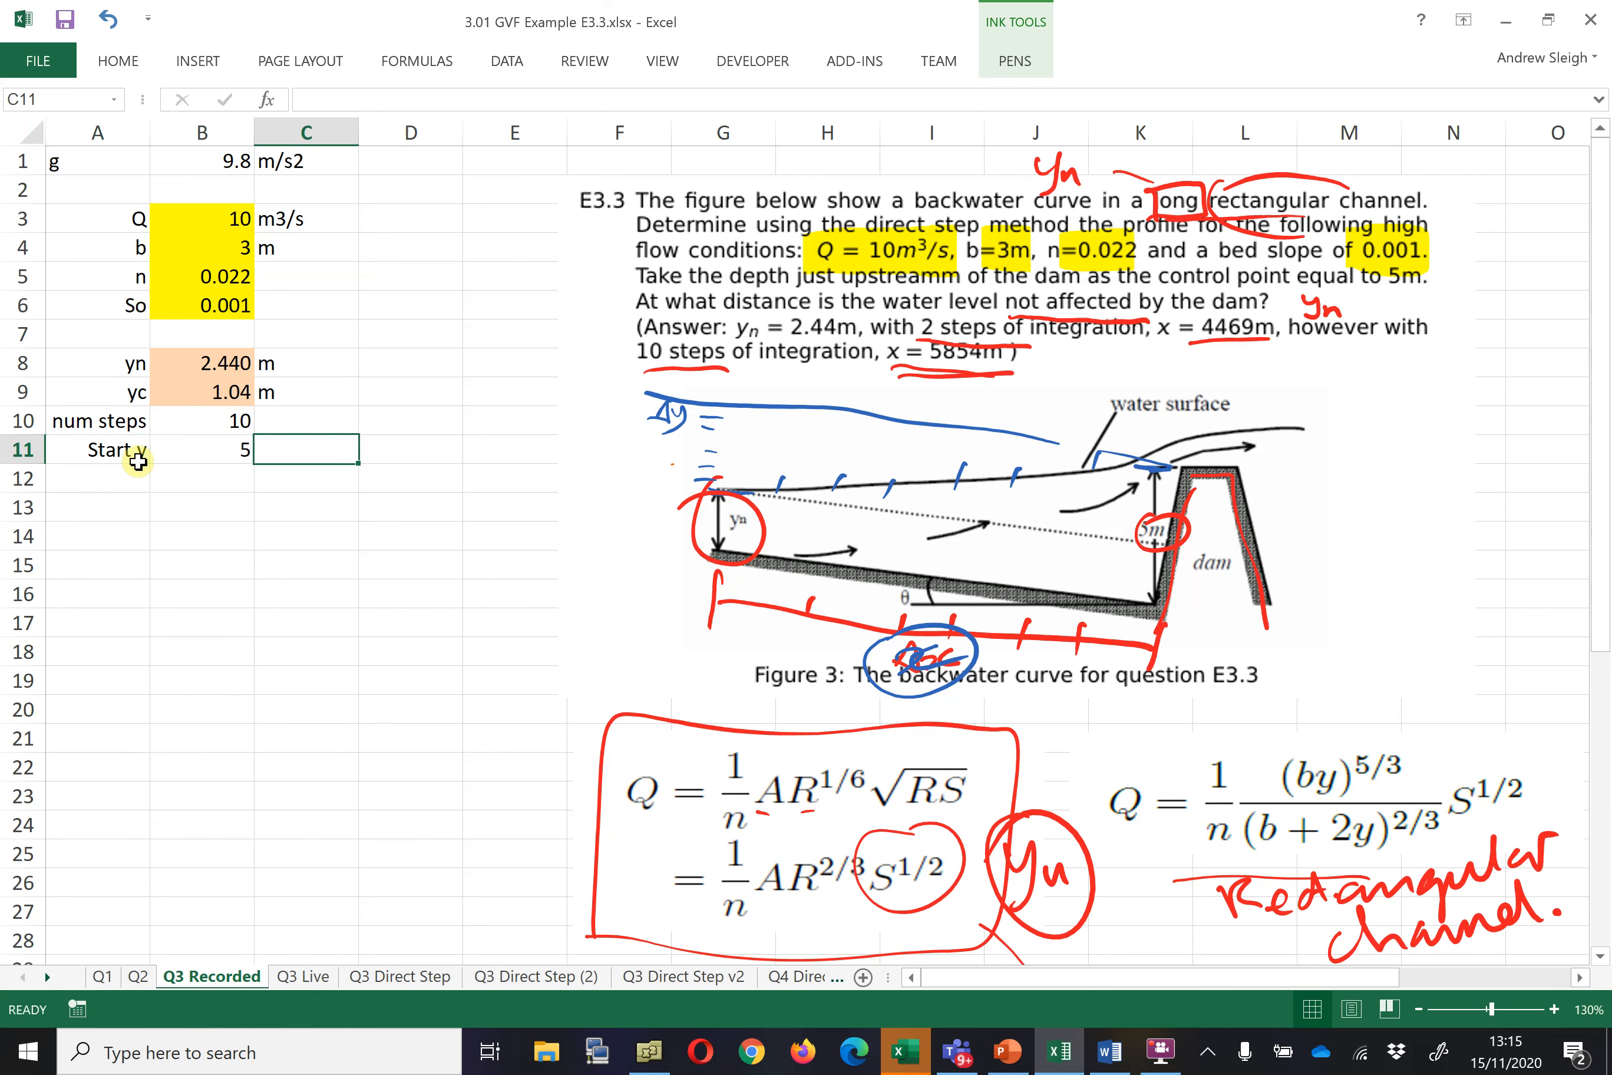
text(m)
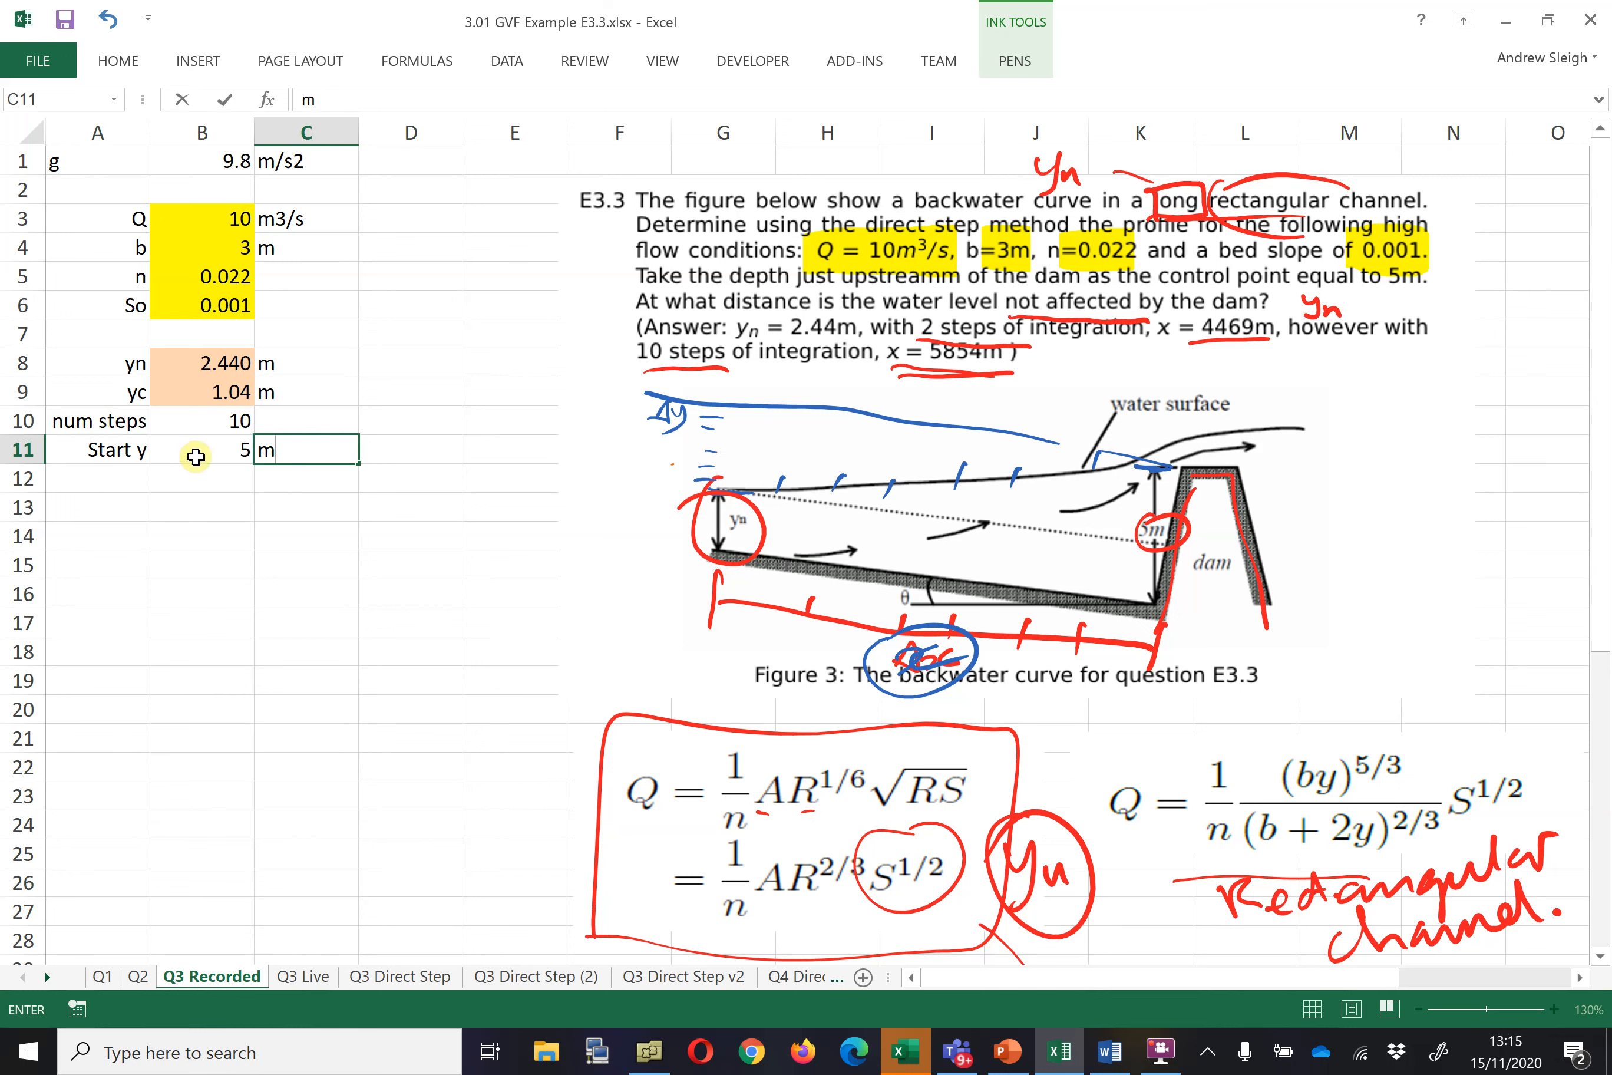
- Fill the Start y value in B11 and the num steps value in B10 with yellow
click(212, 445)
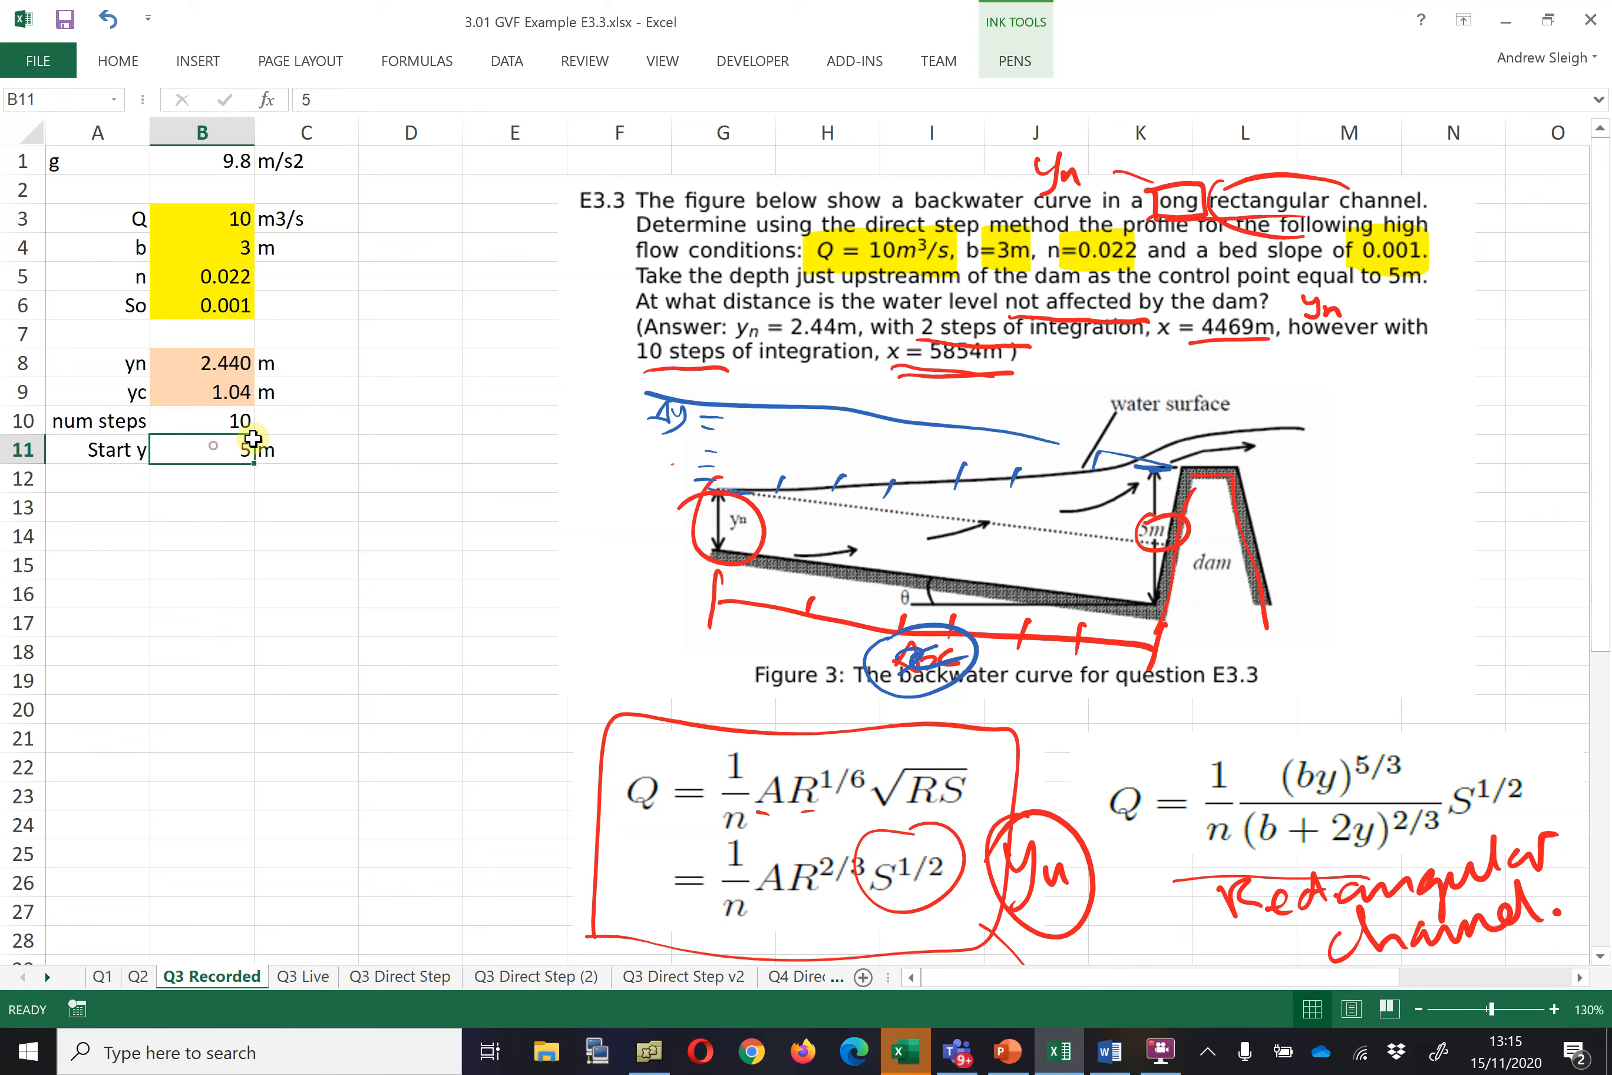
click(104, 60)
click(289, 149)
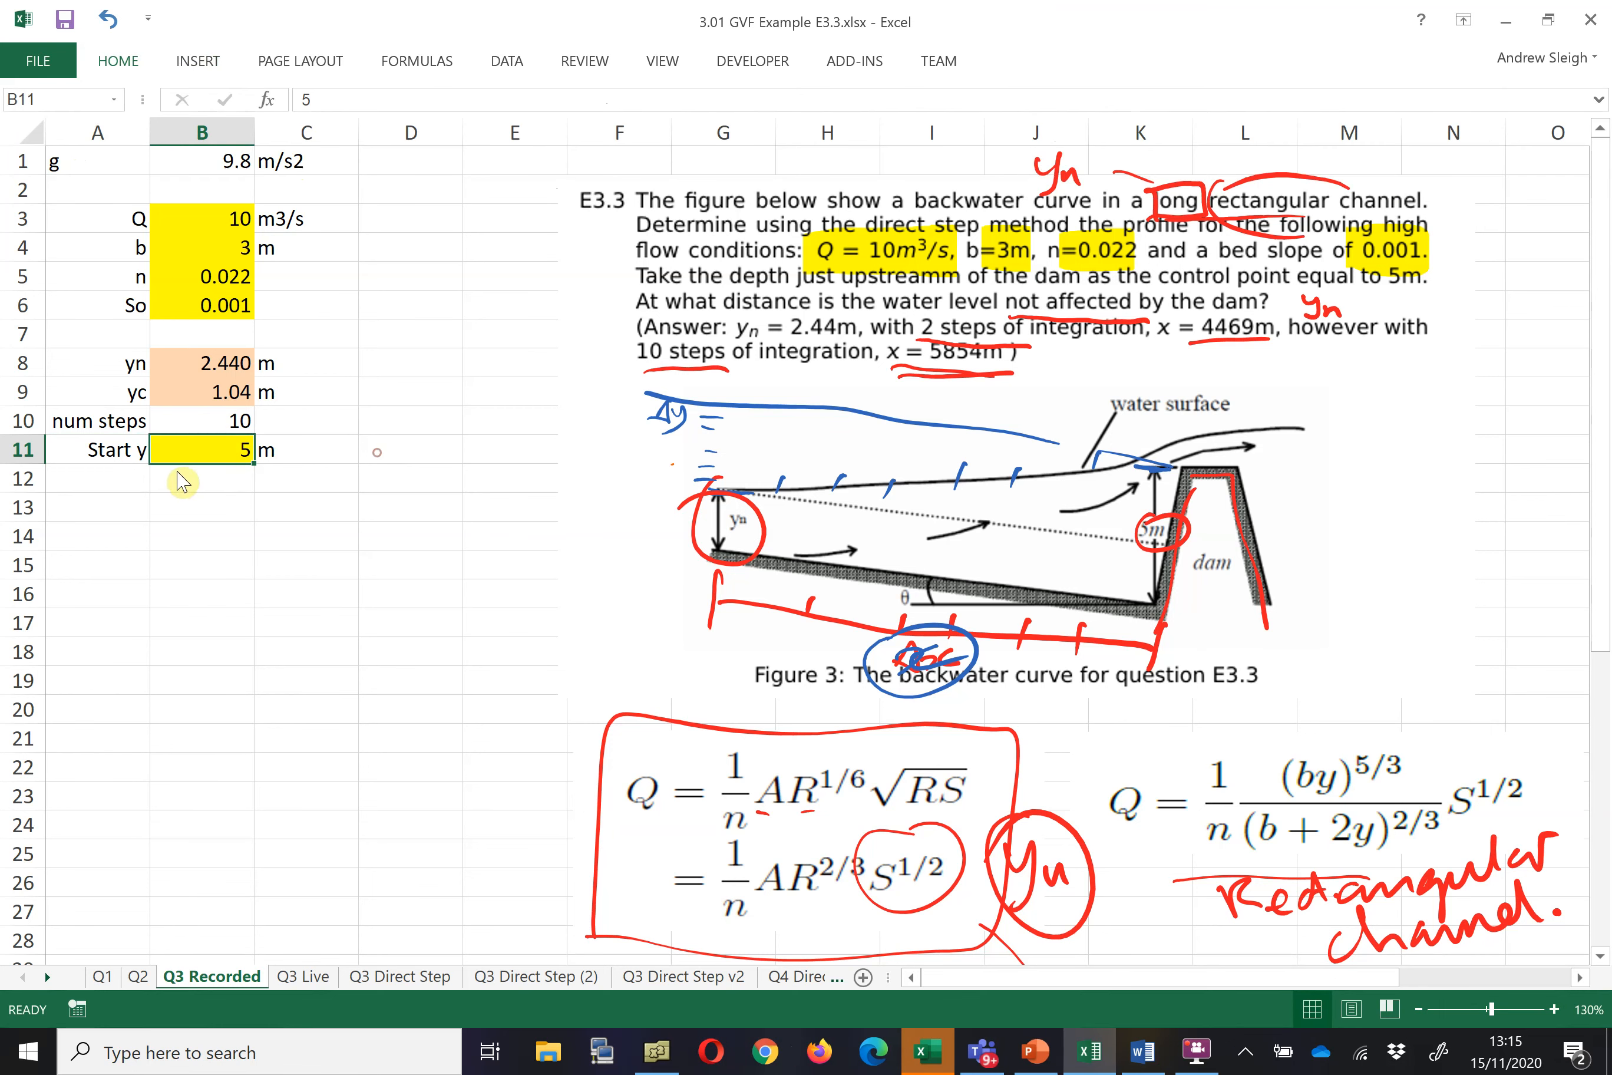
click(221, 424)
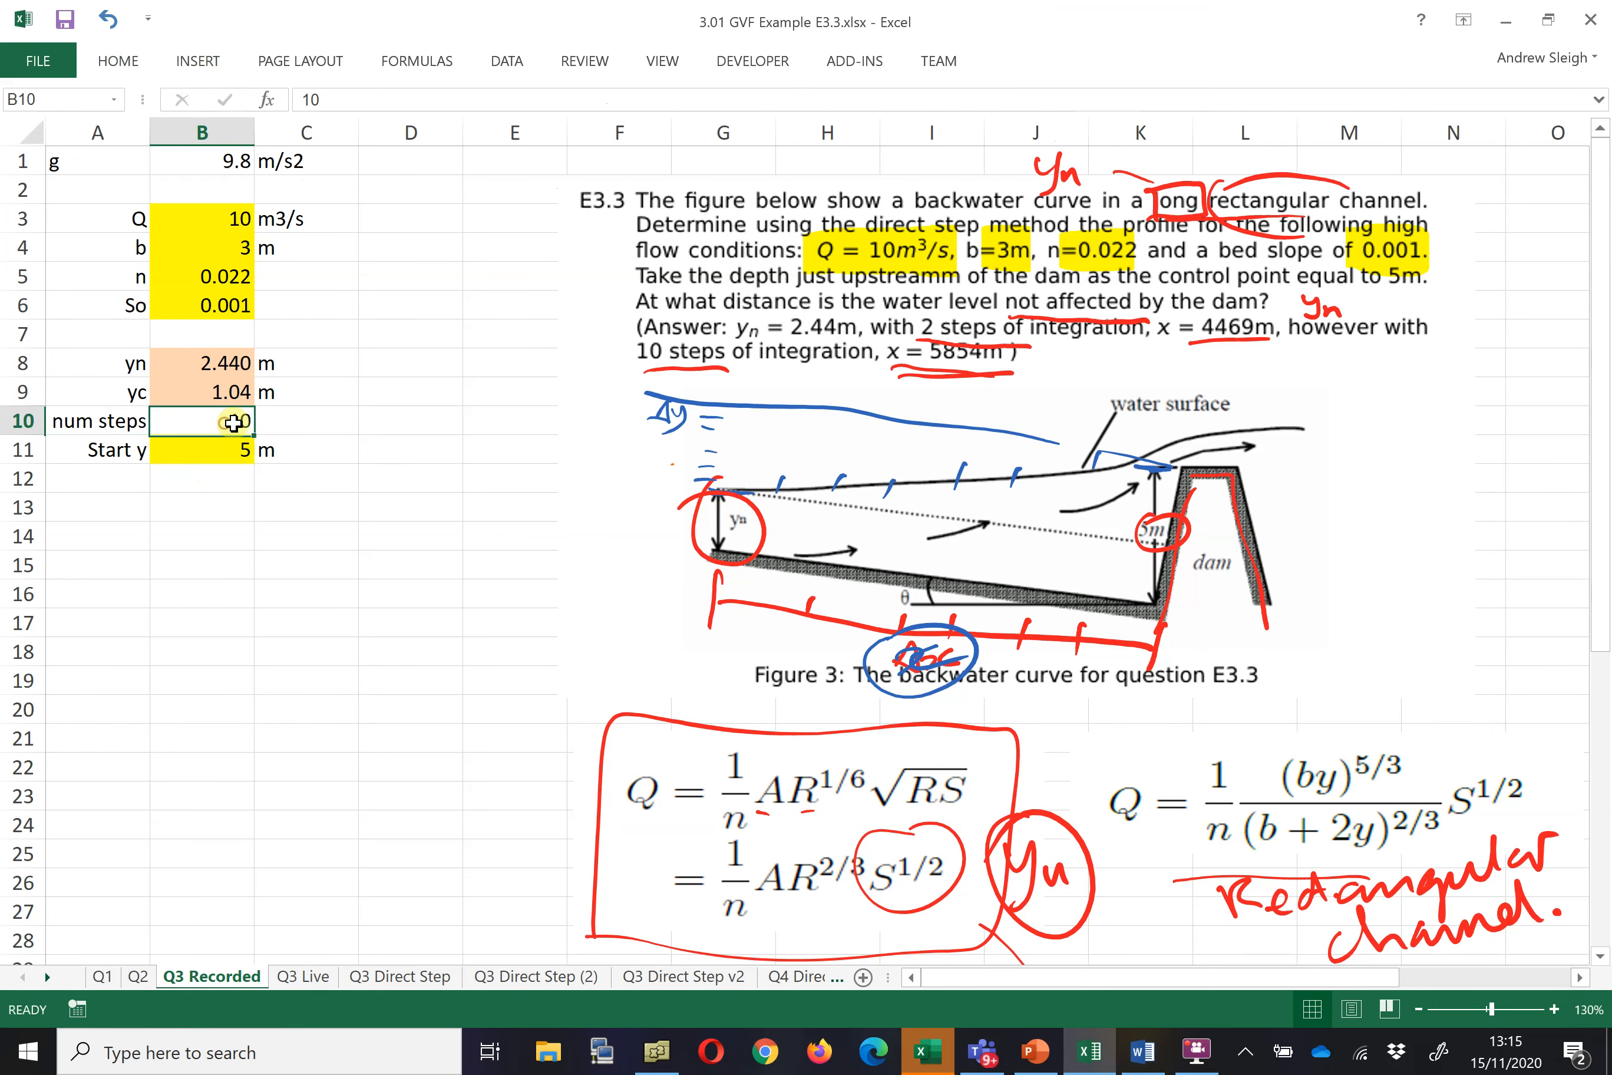
click(117, 61)
click(292, 151)
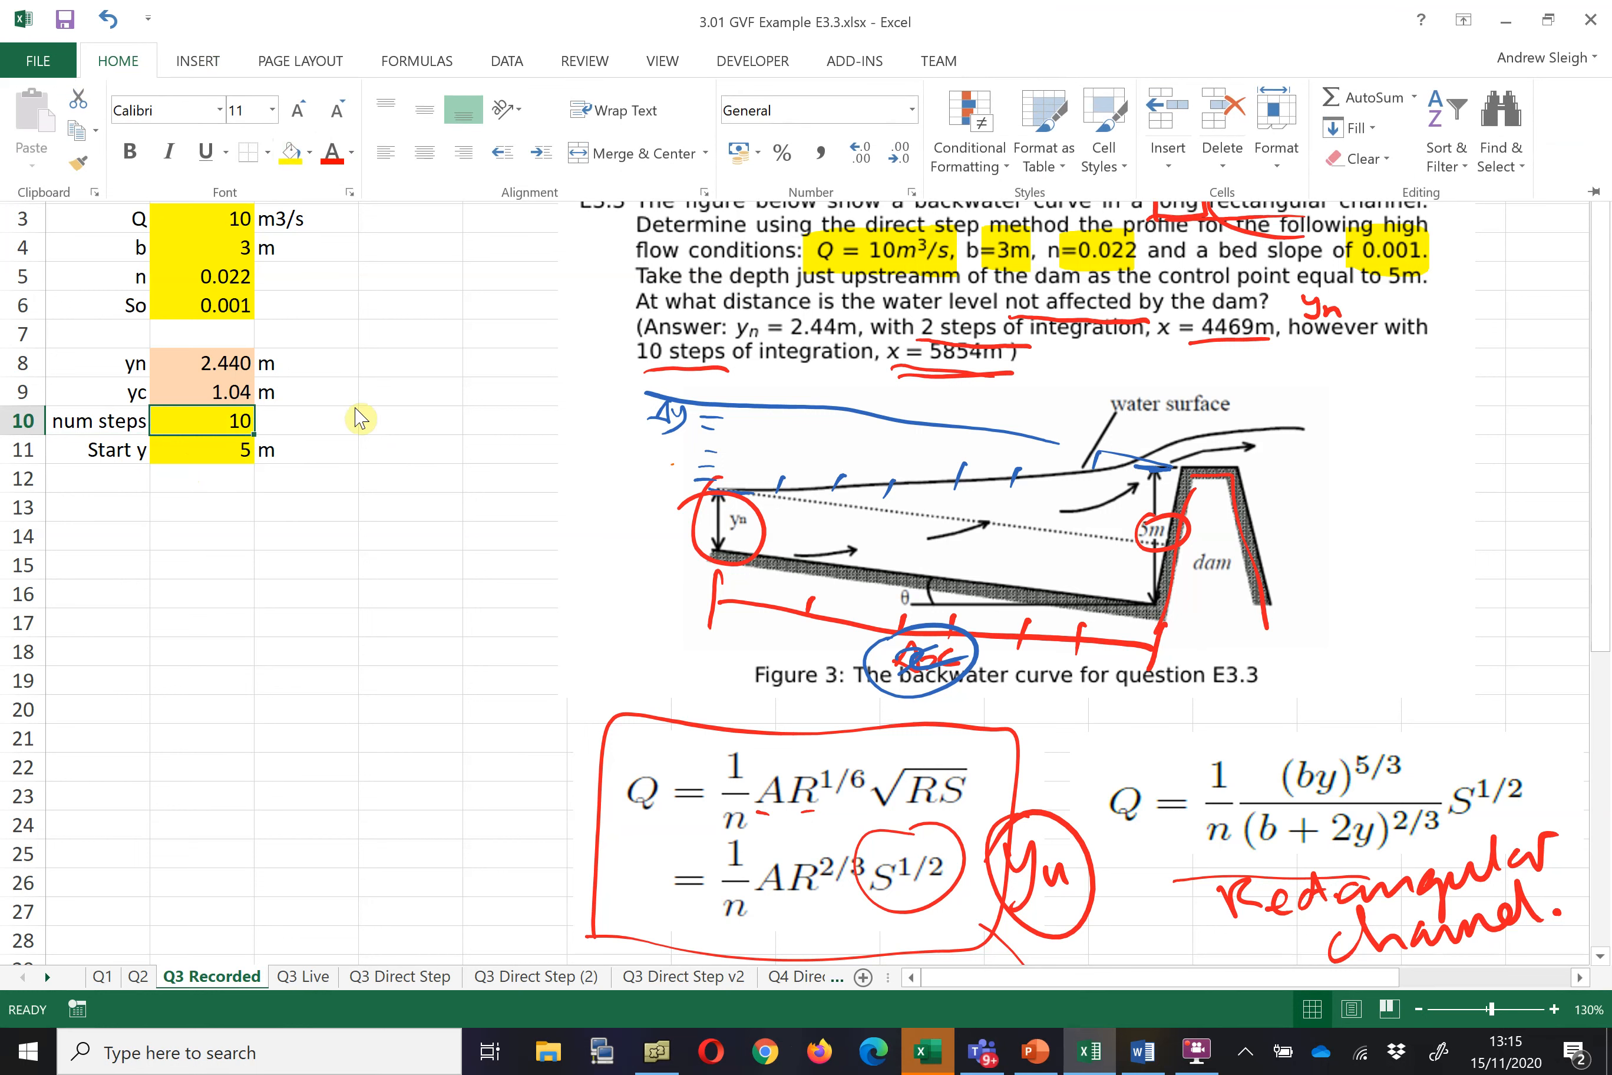
- Label cell A12 as Dy and calculate the depth step in B12 with =(B11-B8)/B10
click(195, 479)
click(122, 478)
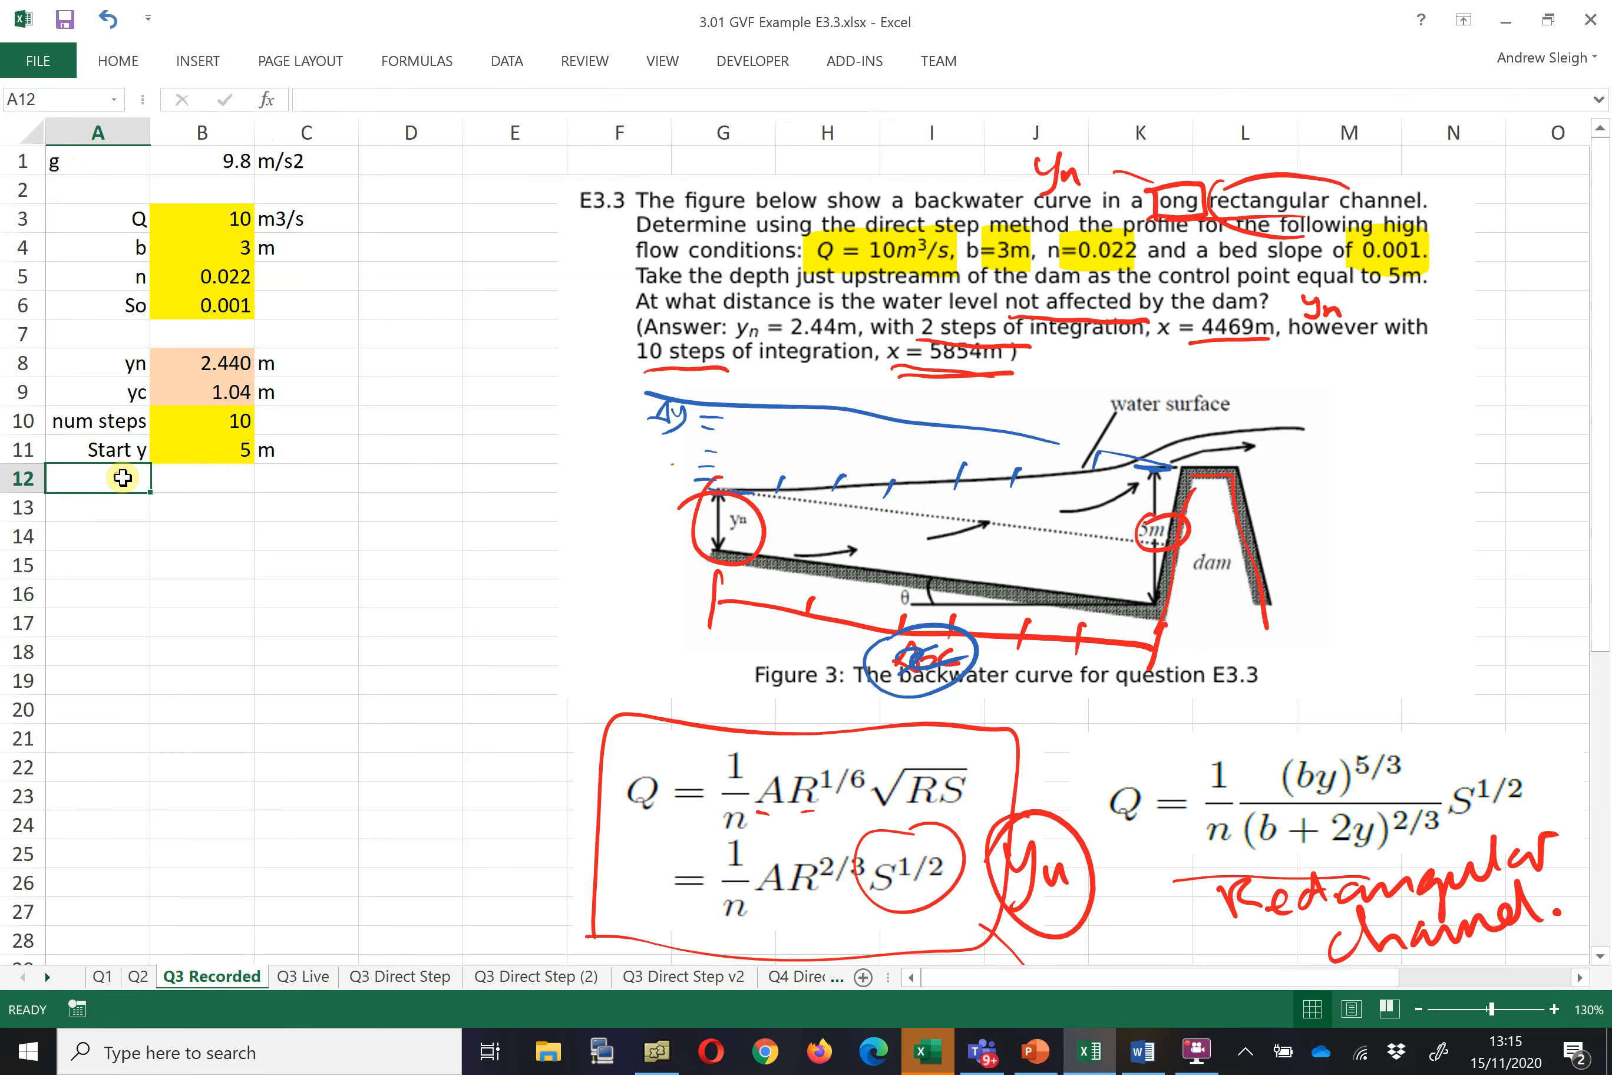
text(Dy)
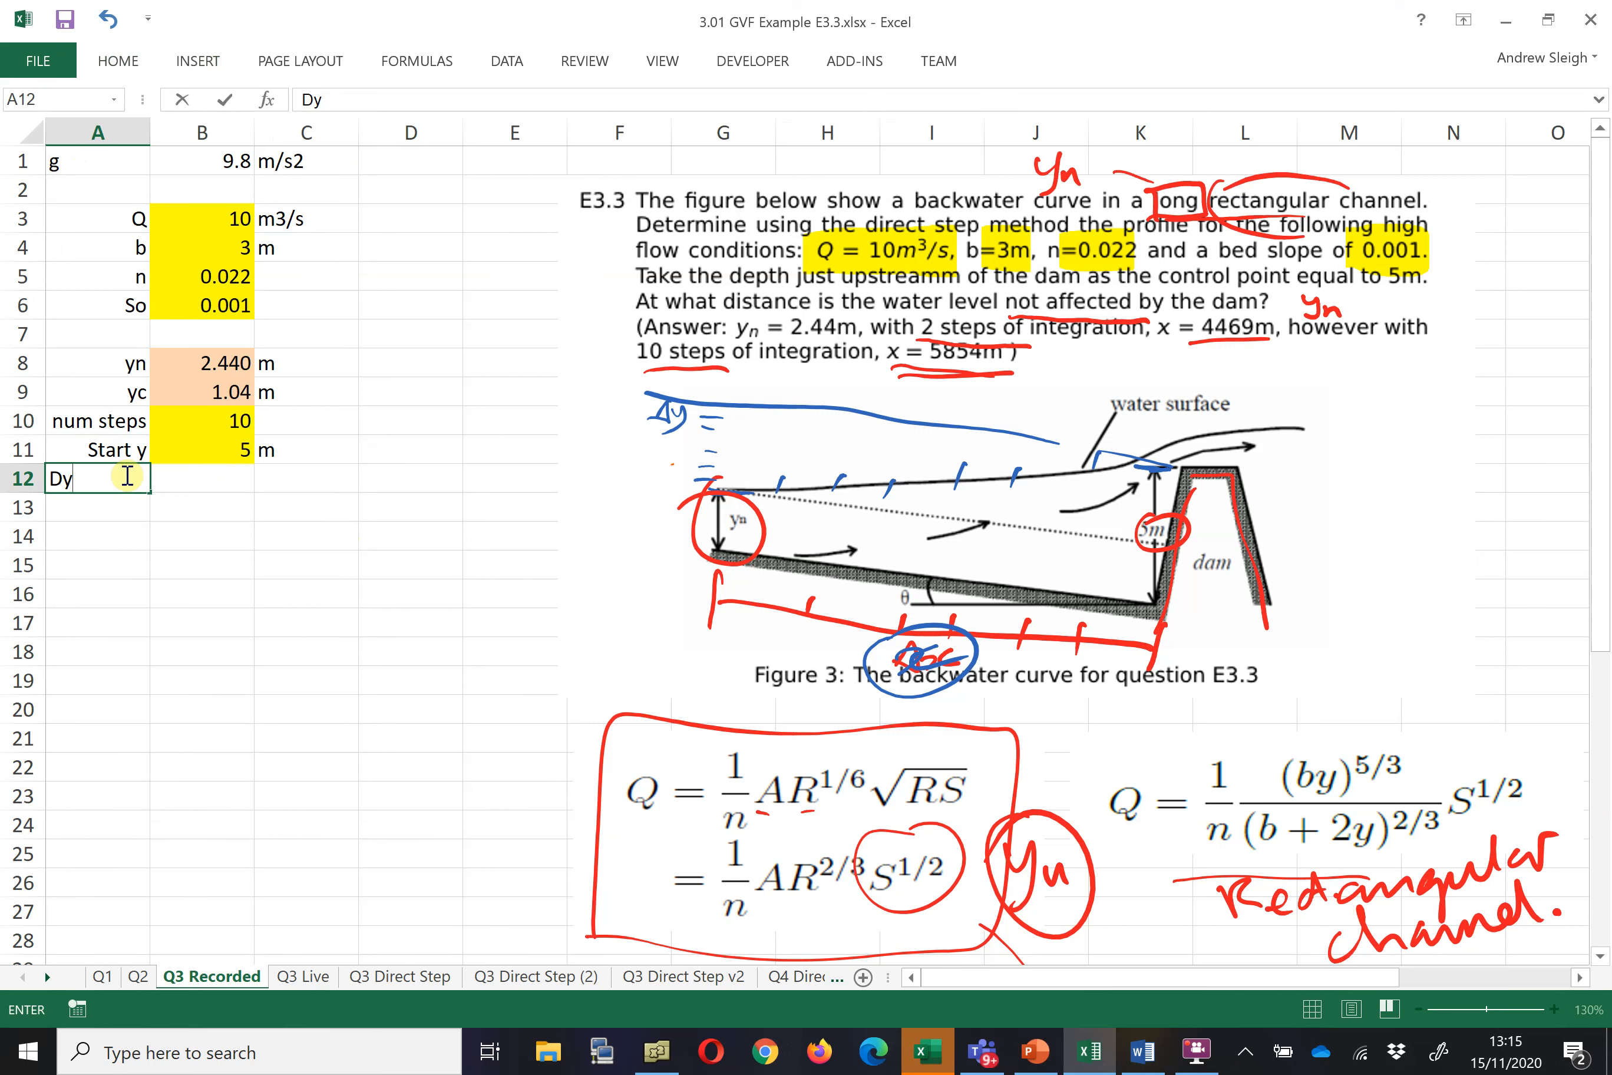
key(Return)
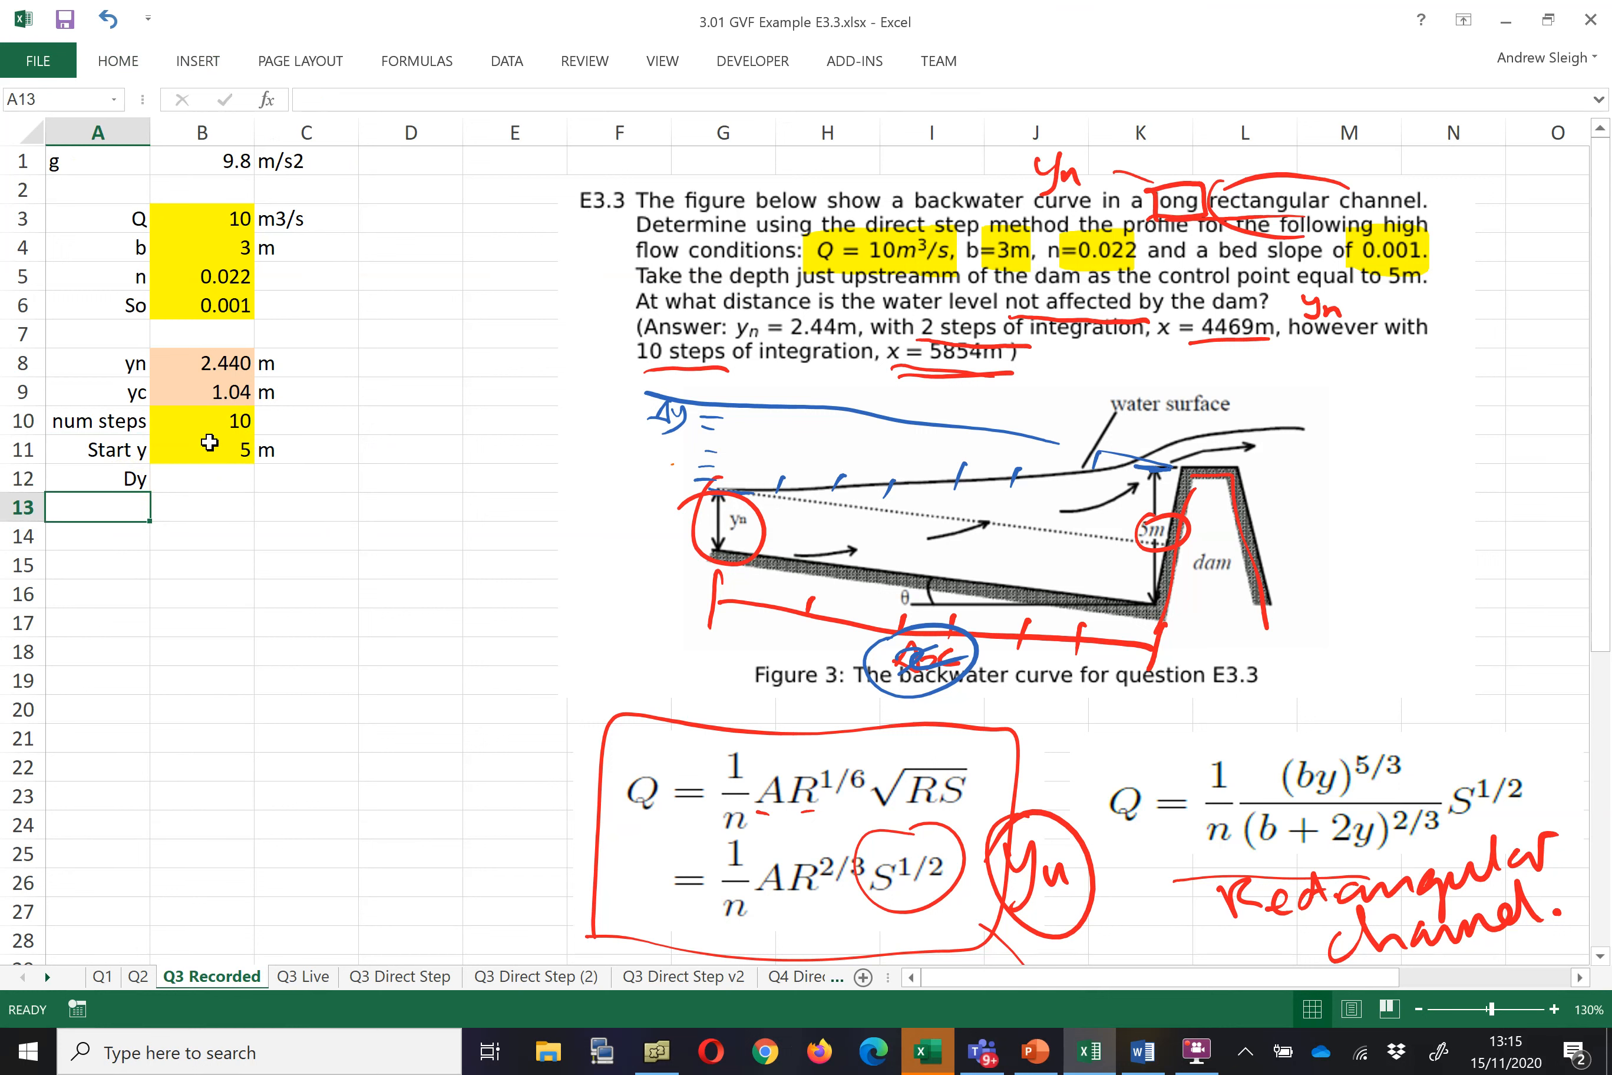
click(207, 482)
text(=)
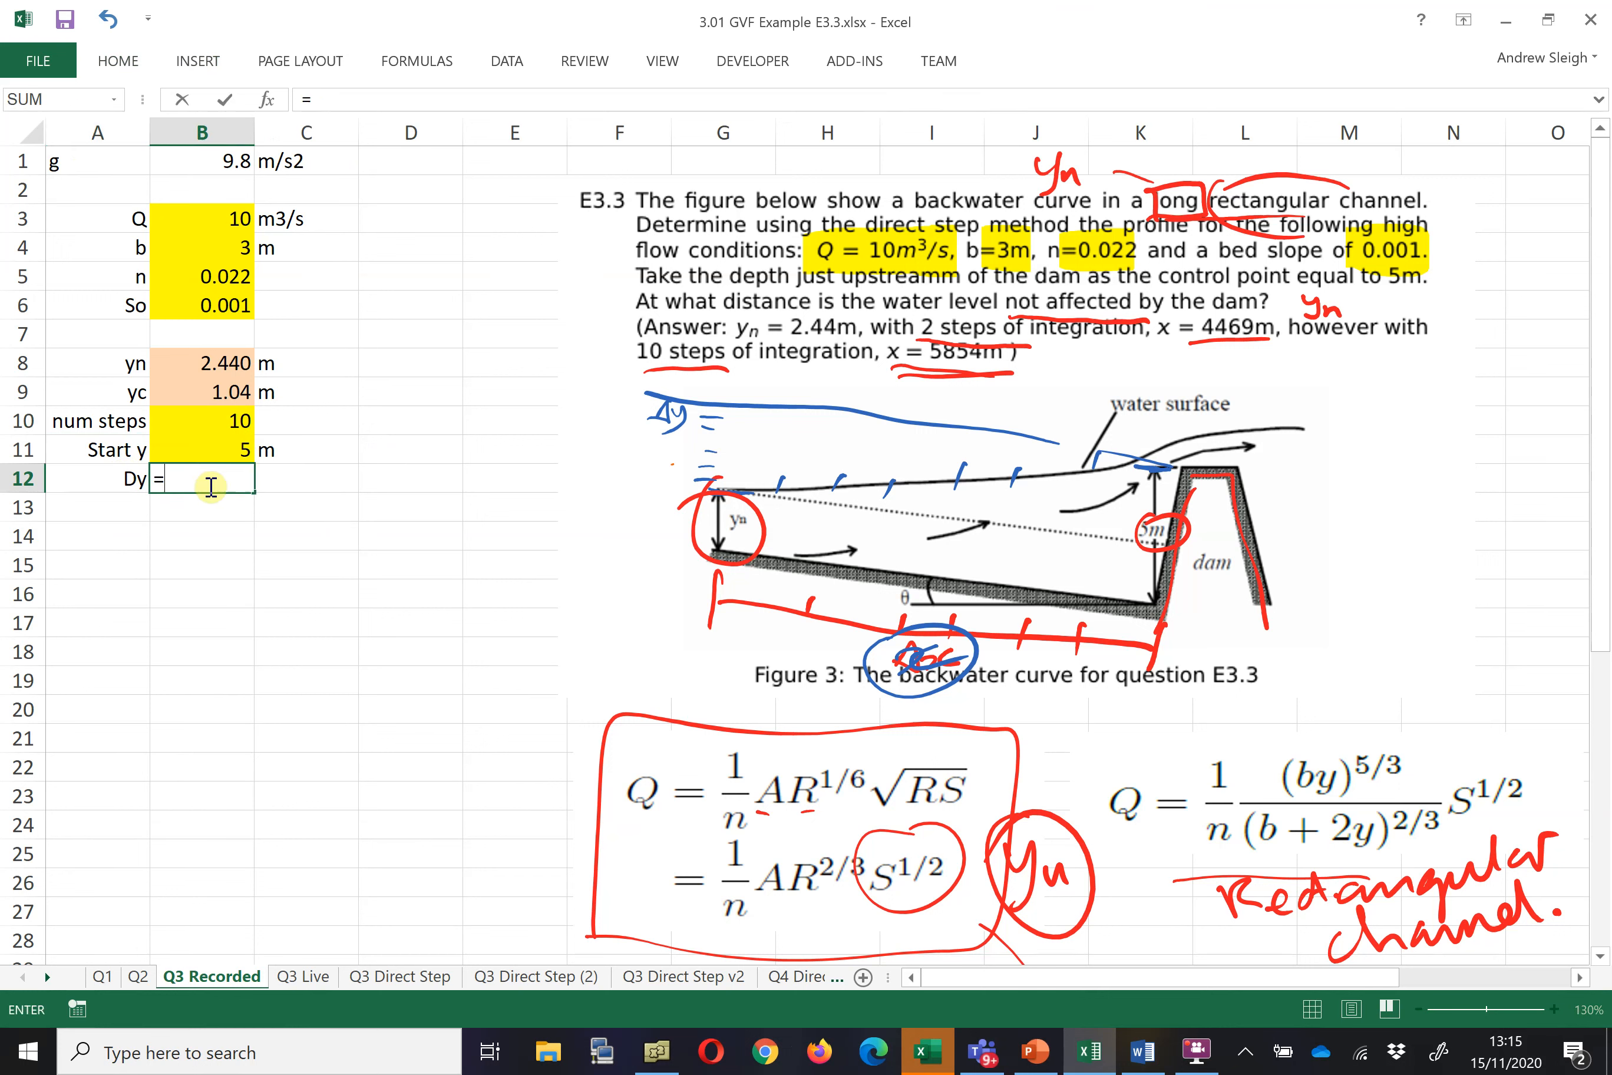
text(()
click(208, 444)
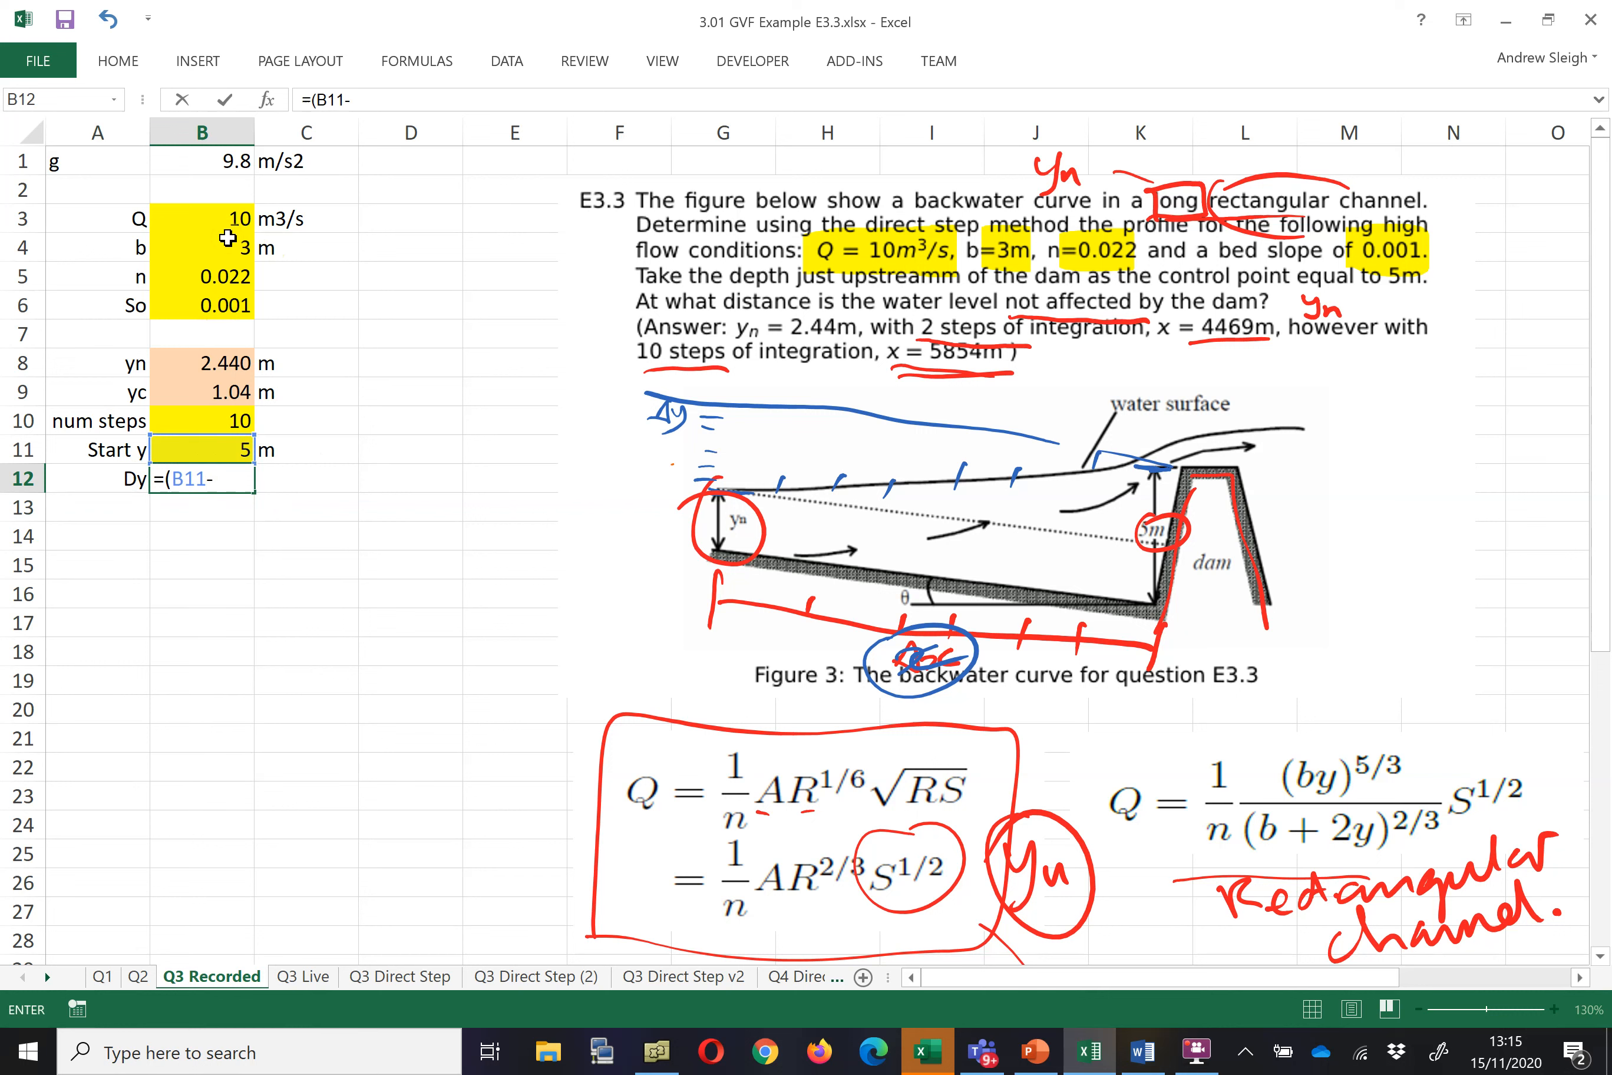
click(201, 357)
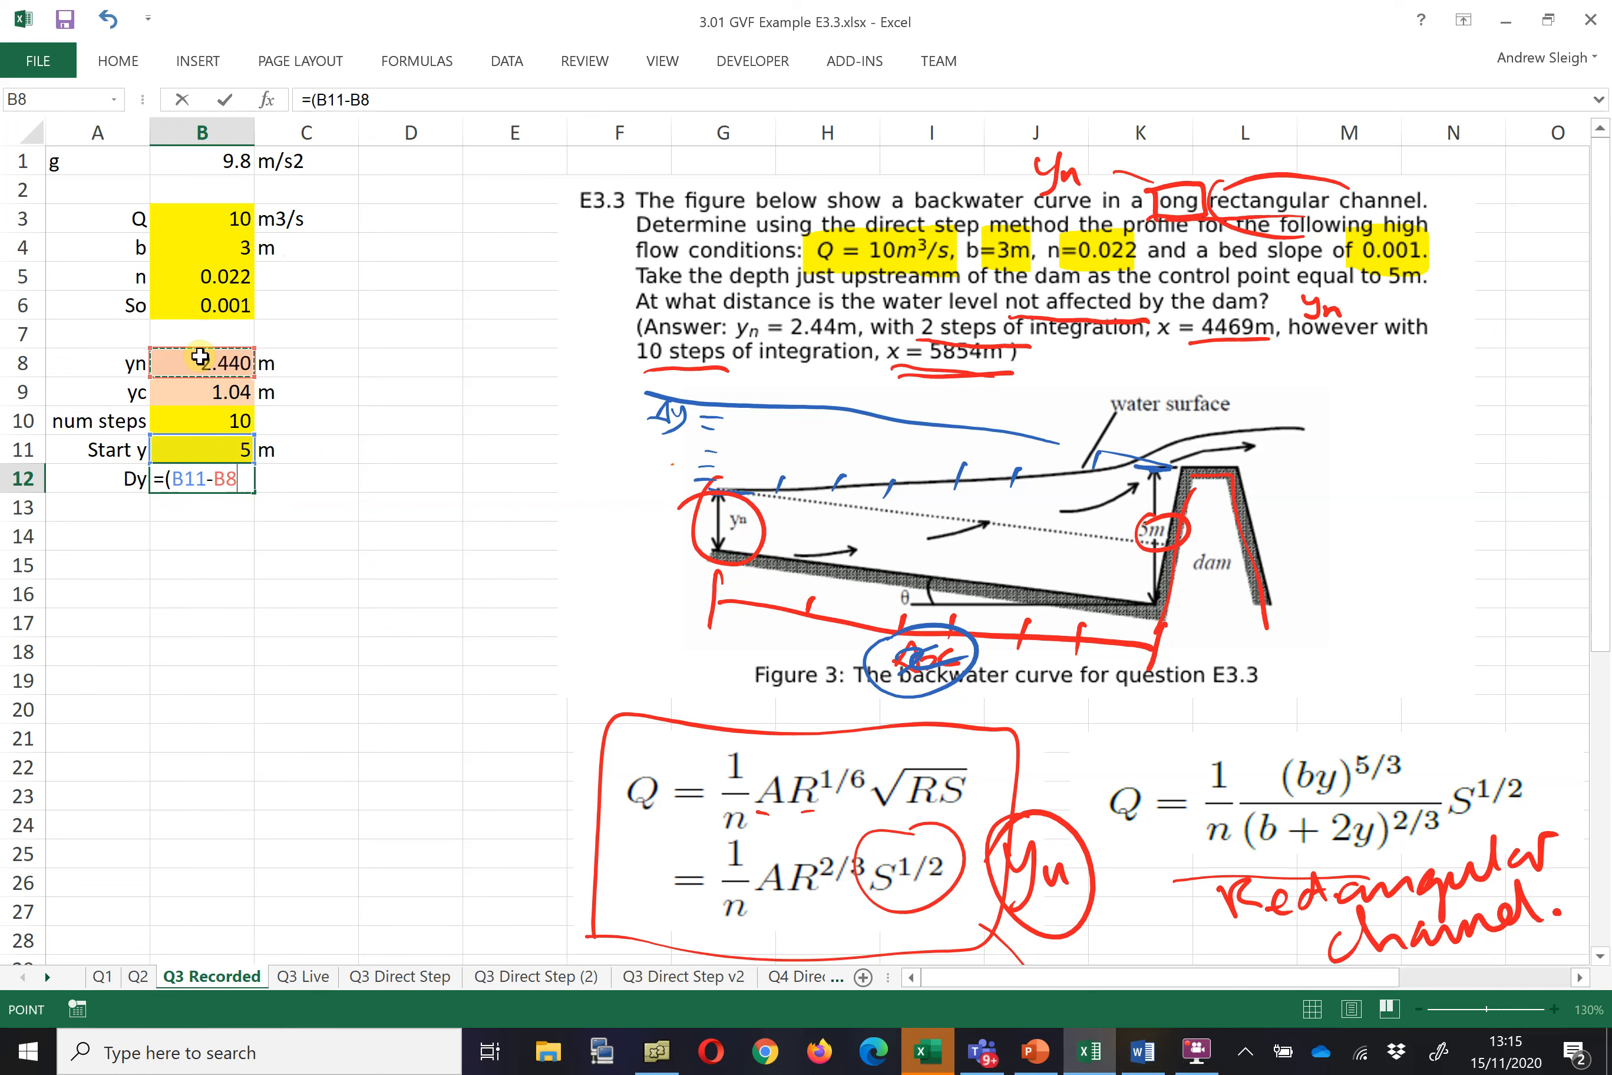
text()/)
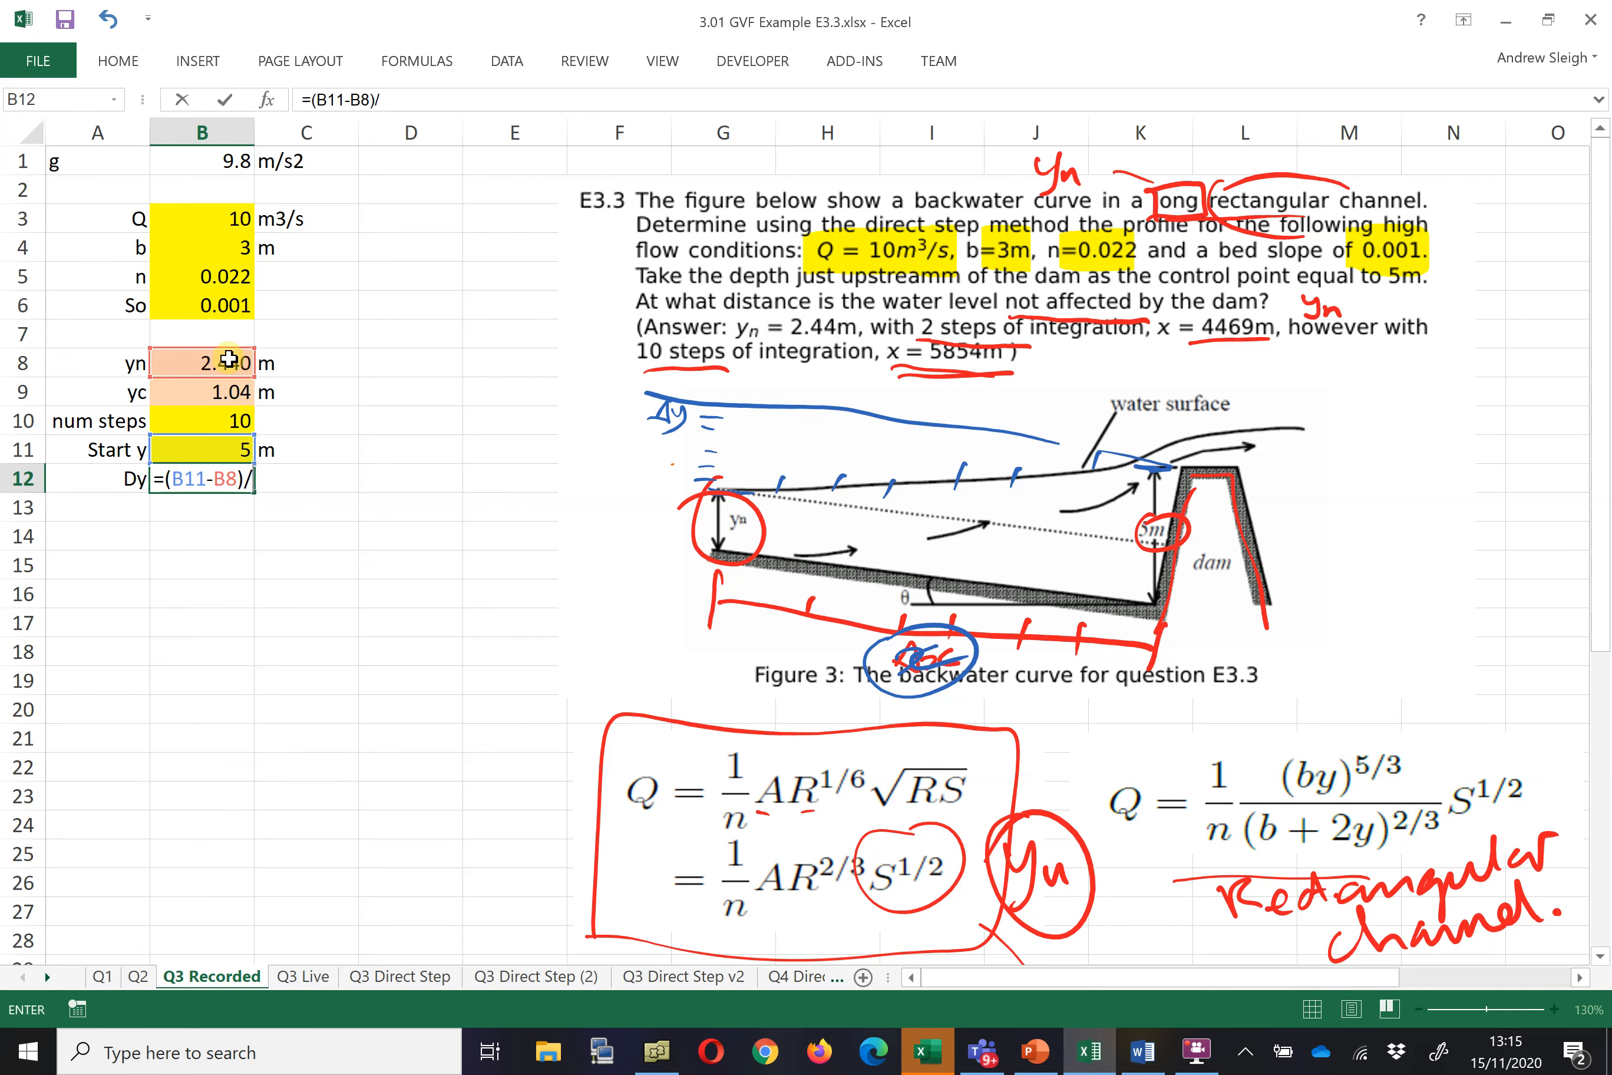
click(222, 423)
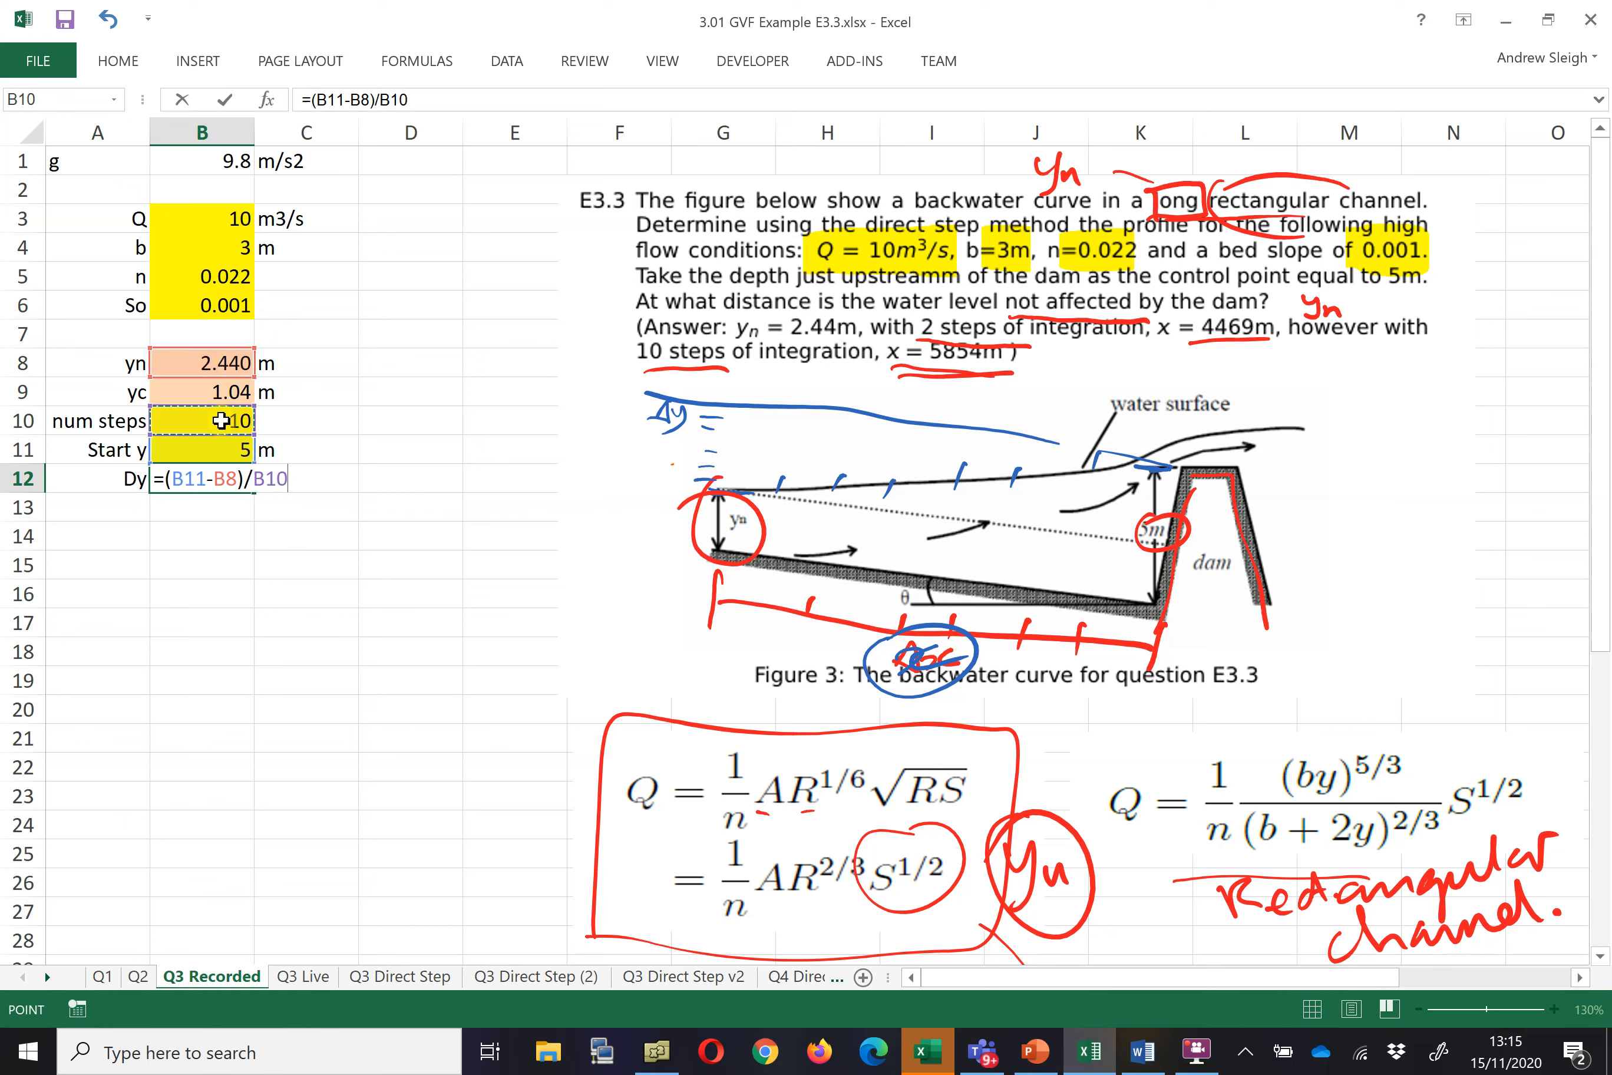
key(Return)
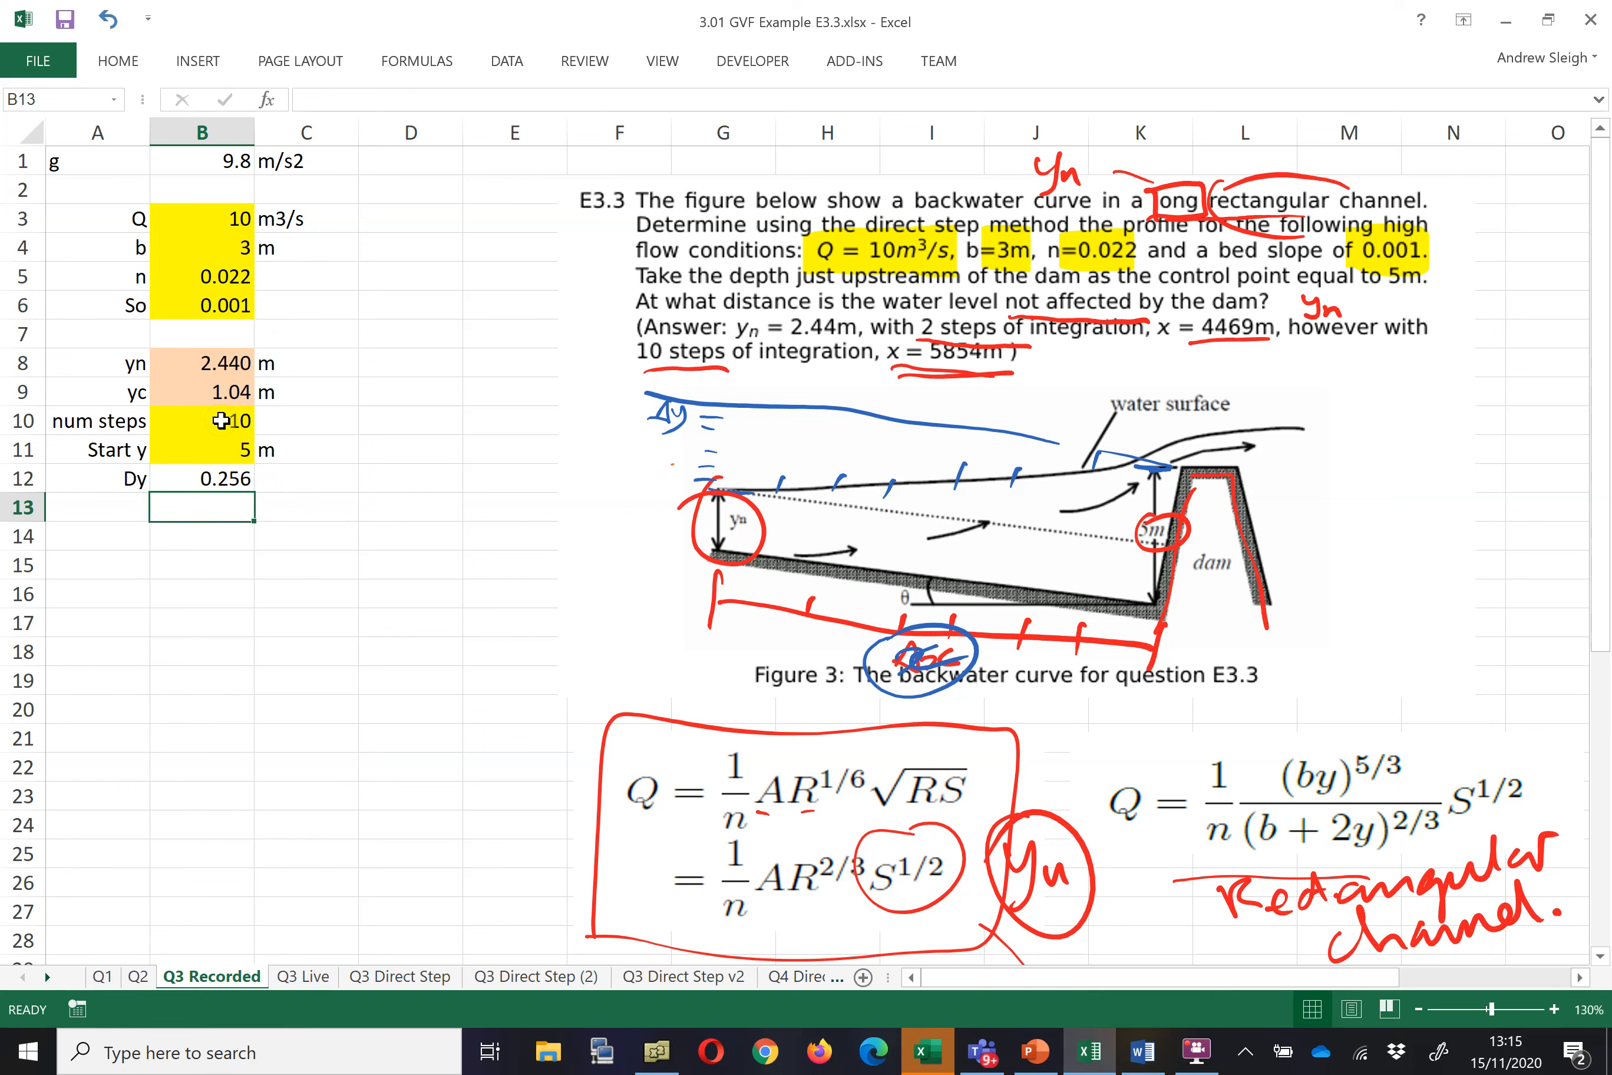
- Add the unit m in C12 beside the Dy value
key(Up)
key(Right)
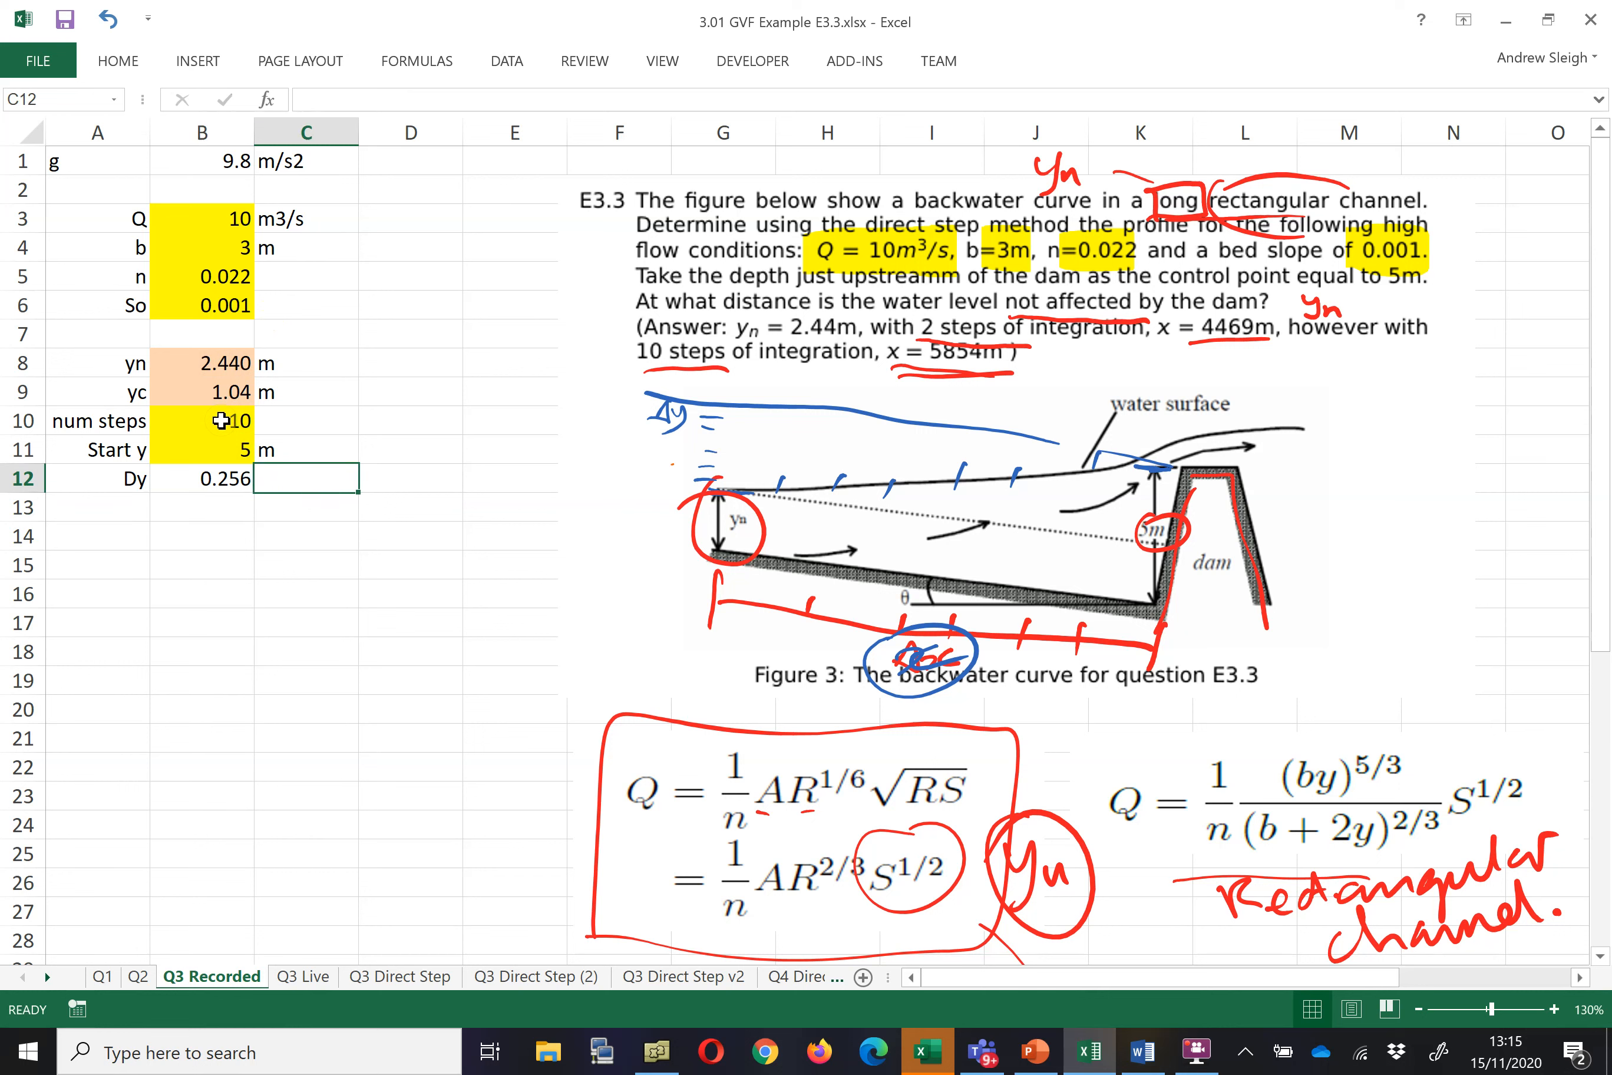
text(m)
key(Return)
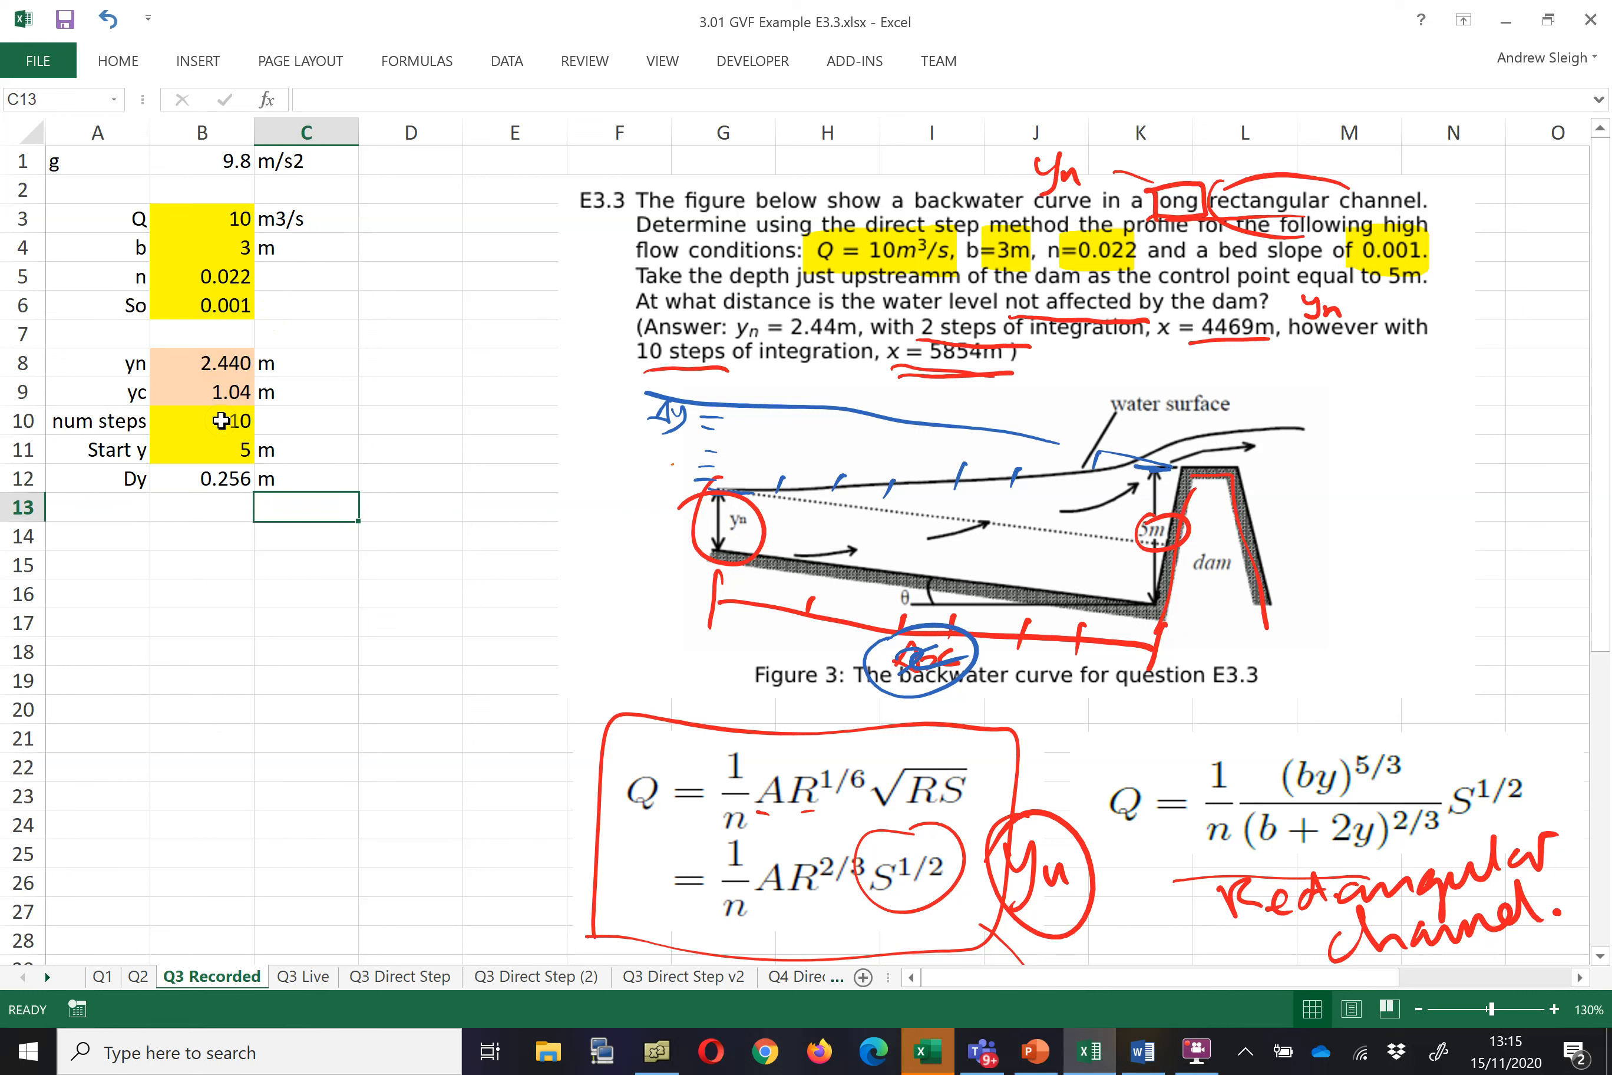
- Make the depth step negative by changing the formula in B12 to =-(B11-B8)/B10
click(231, 470)
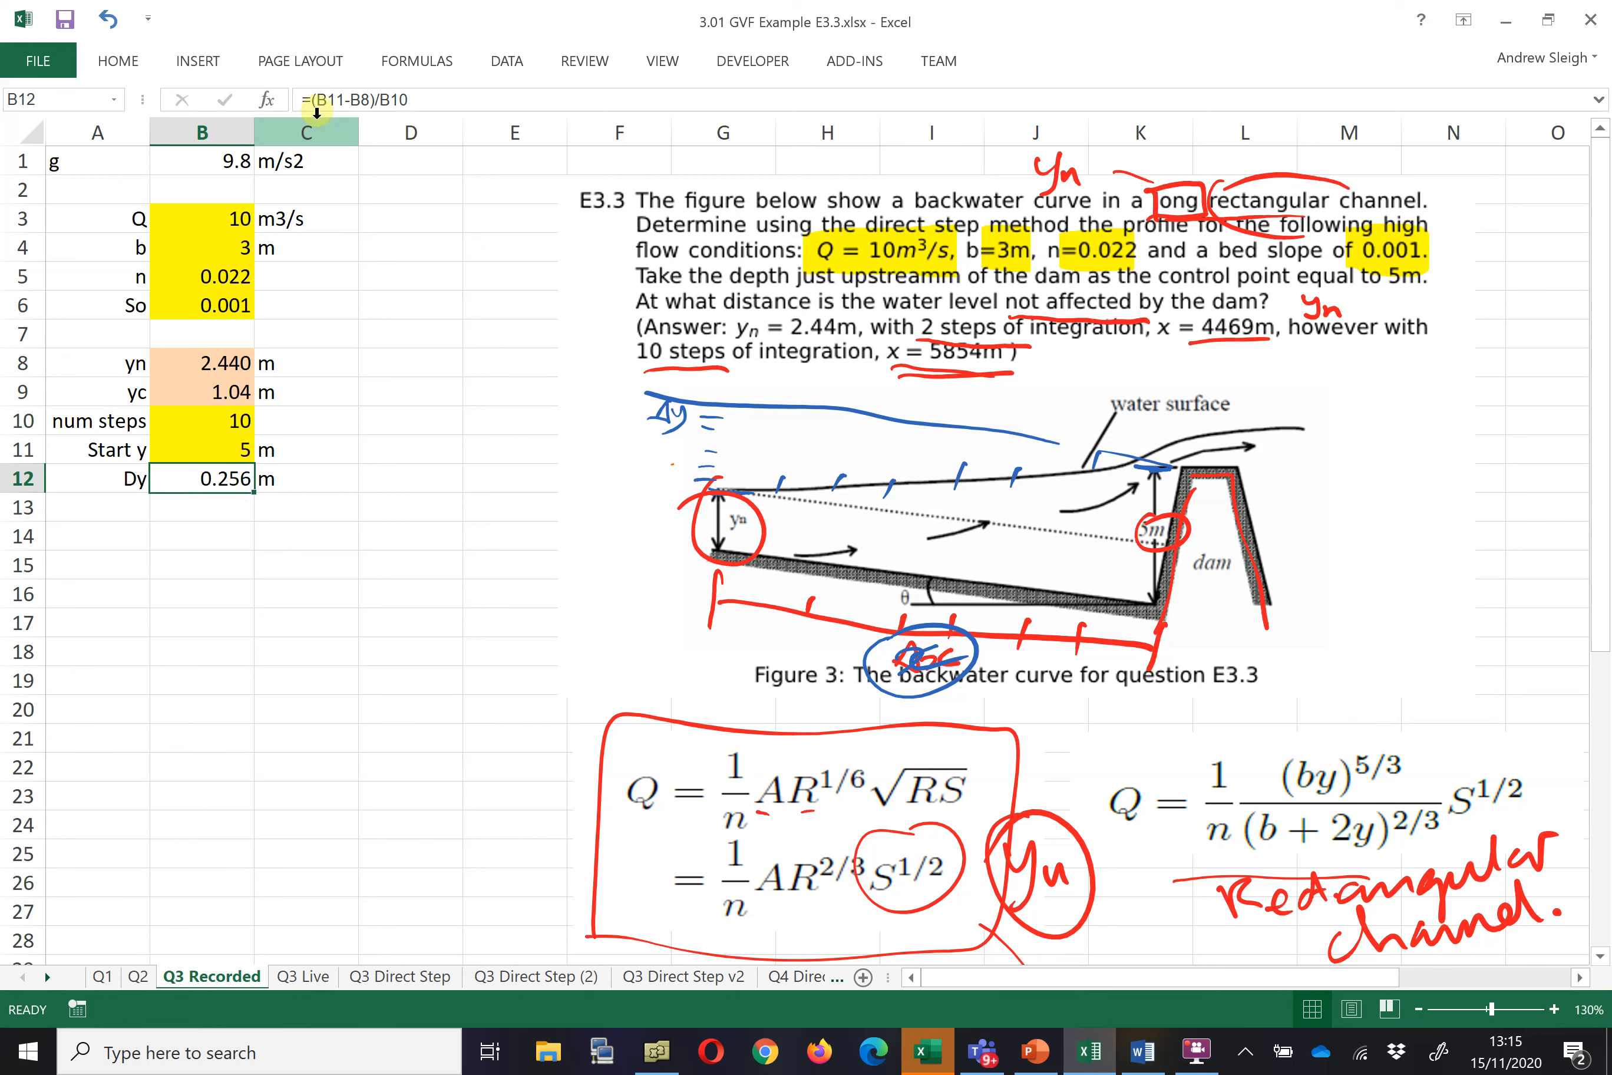
click(340, 104)
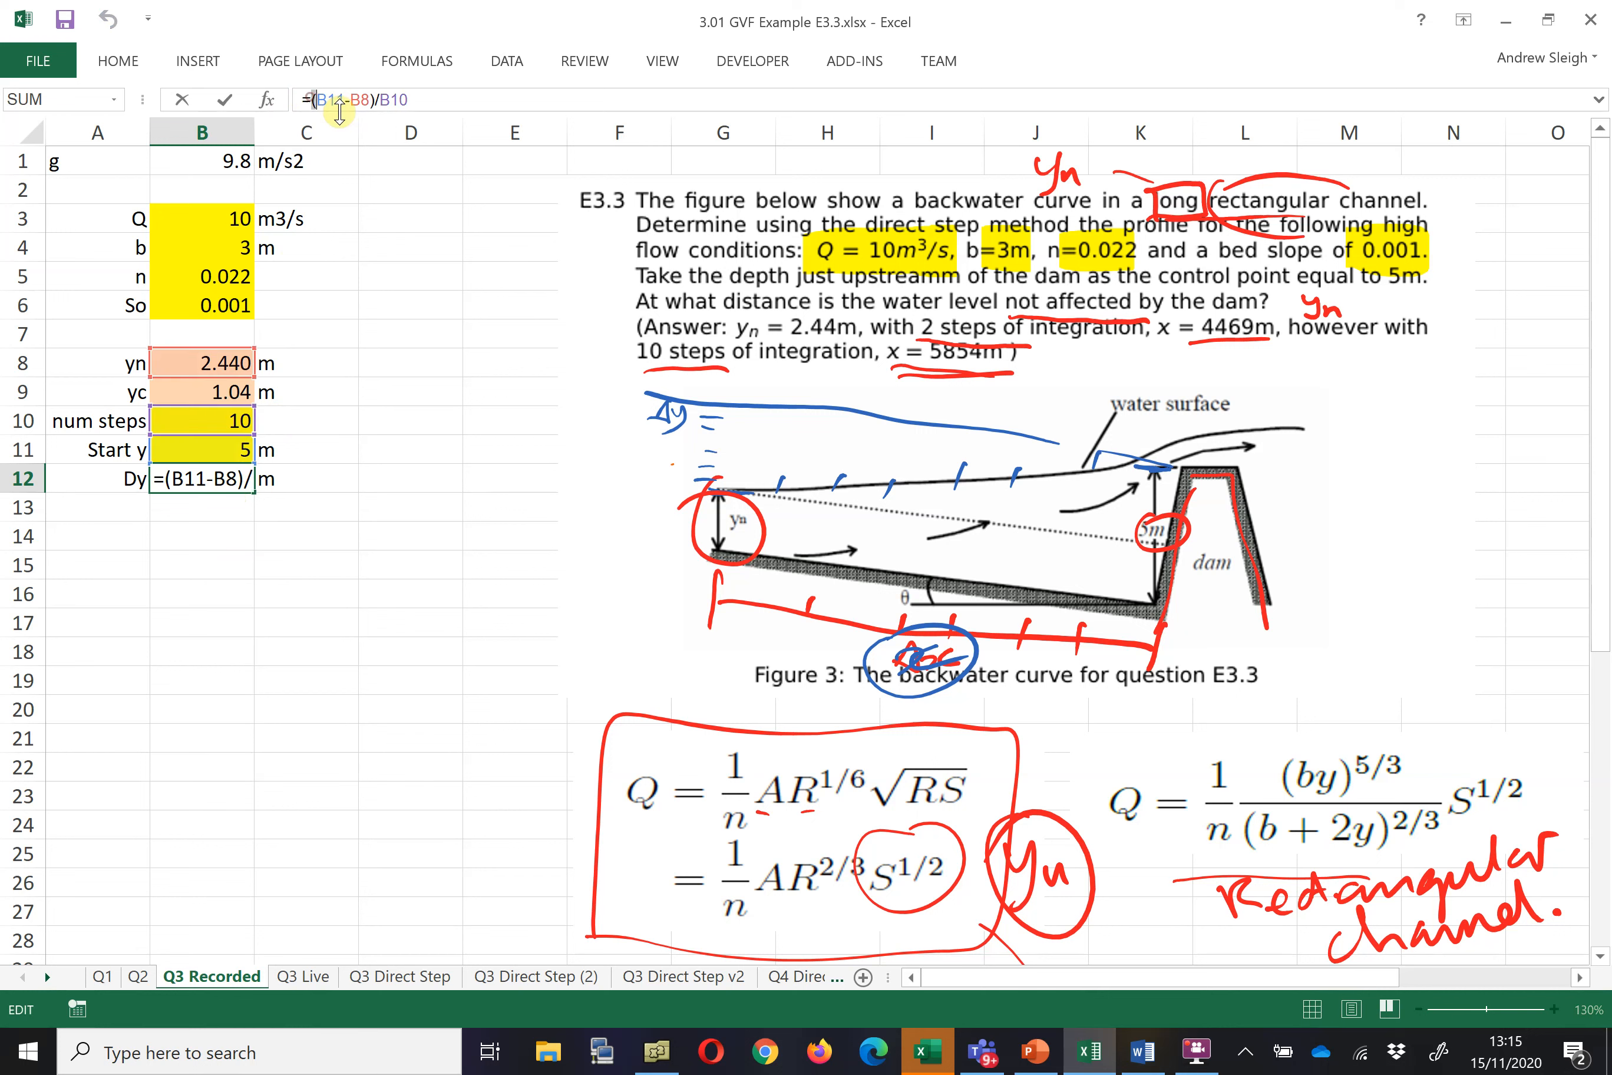
key(Return)
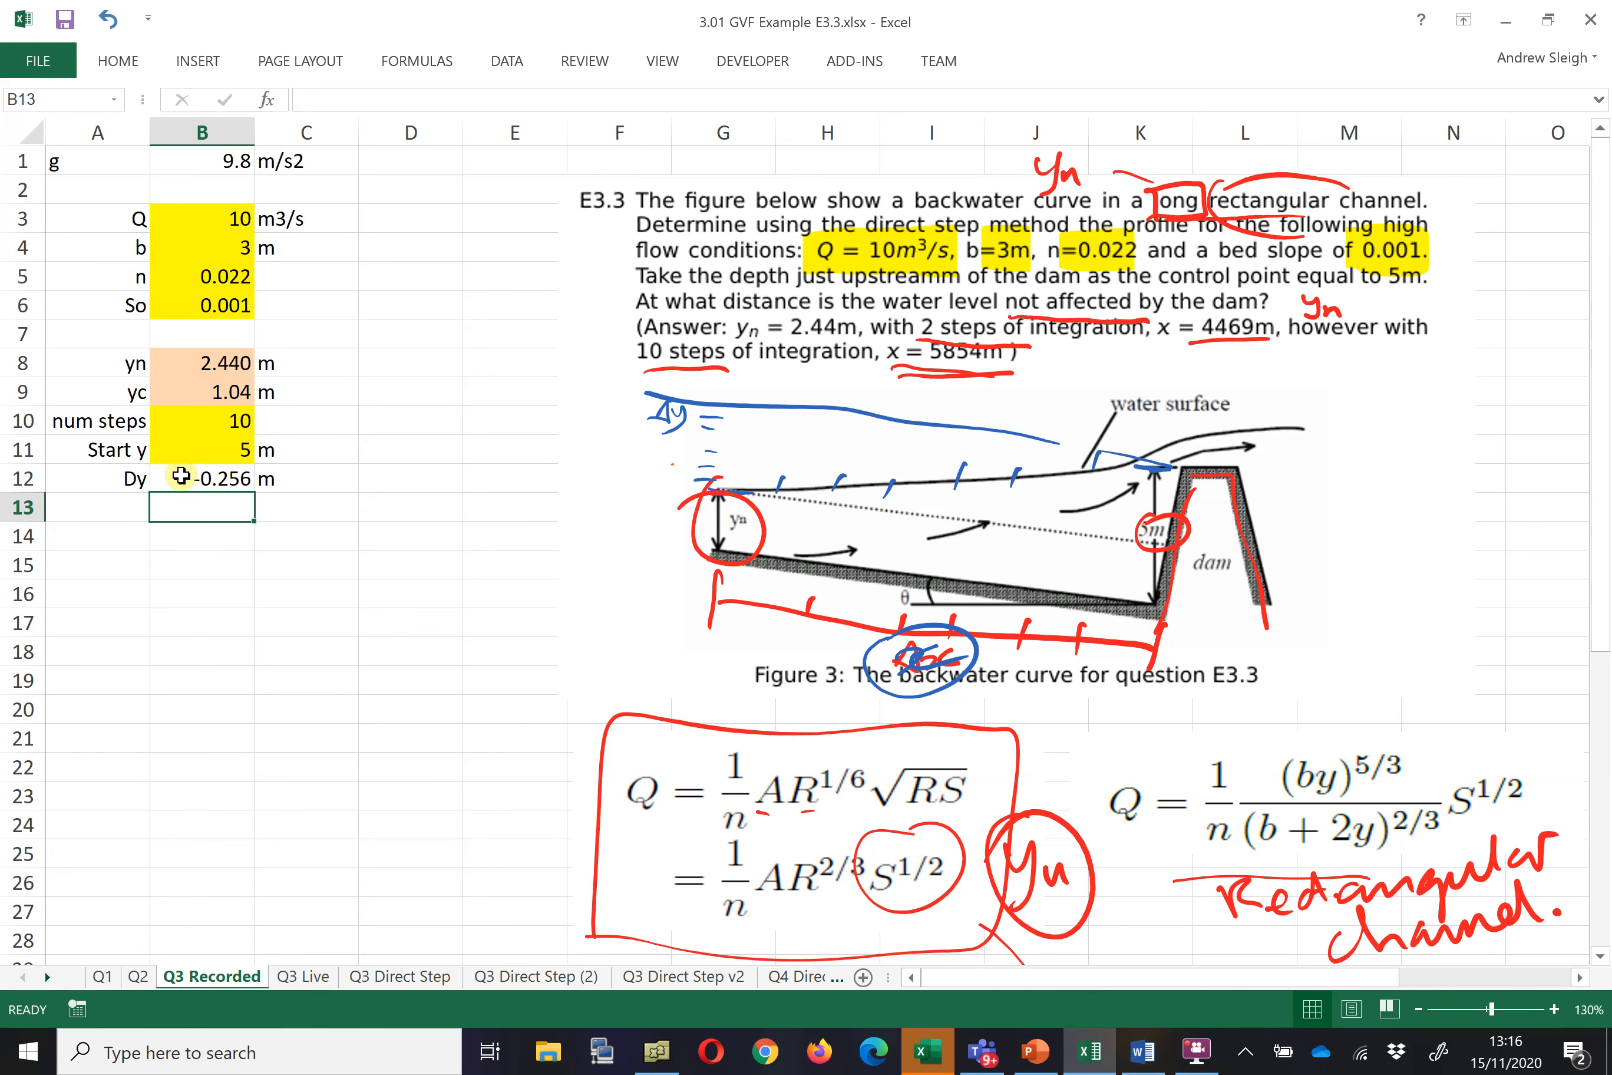
- Fill the Dy value in B12 with light red
click(214, 477)
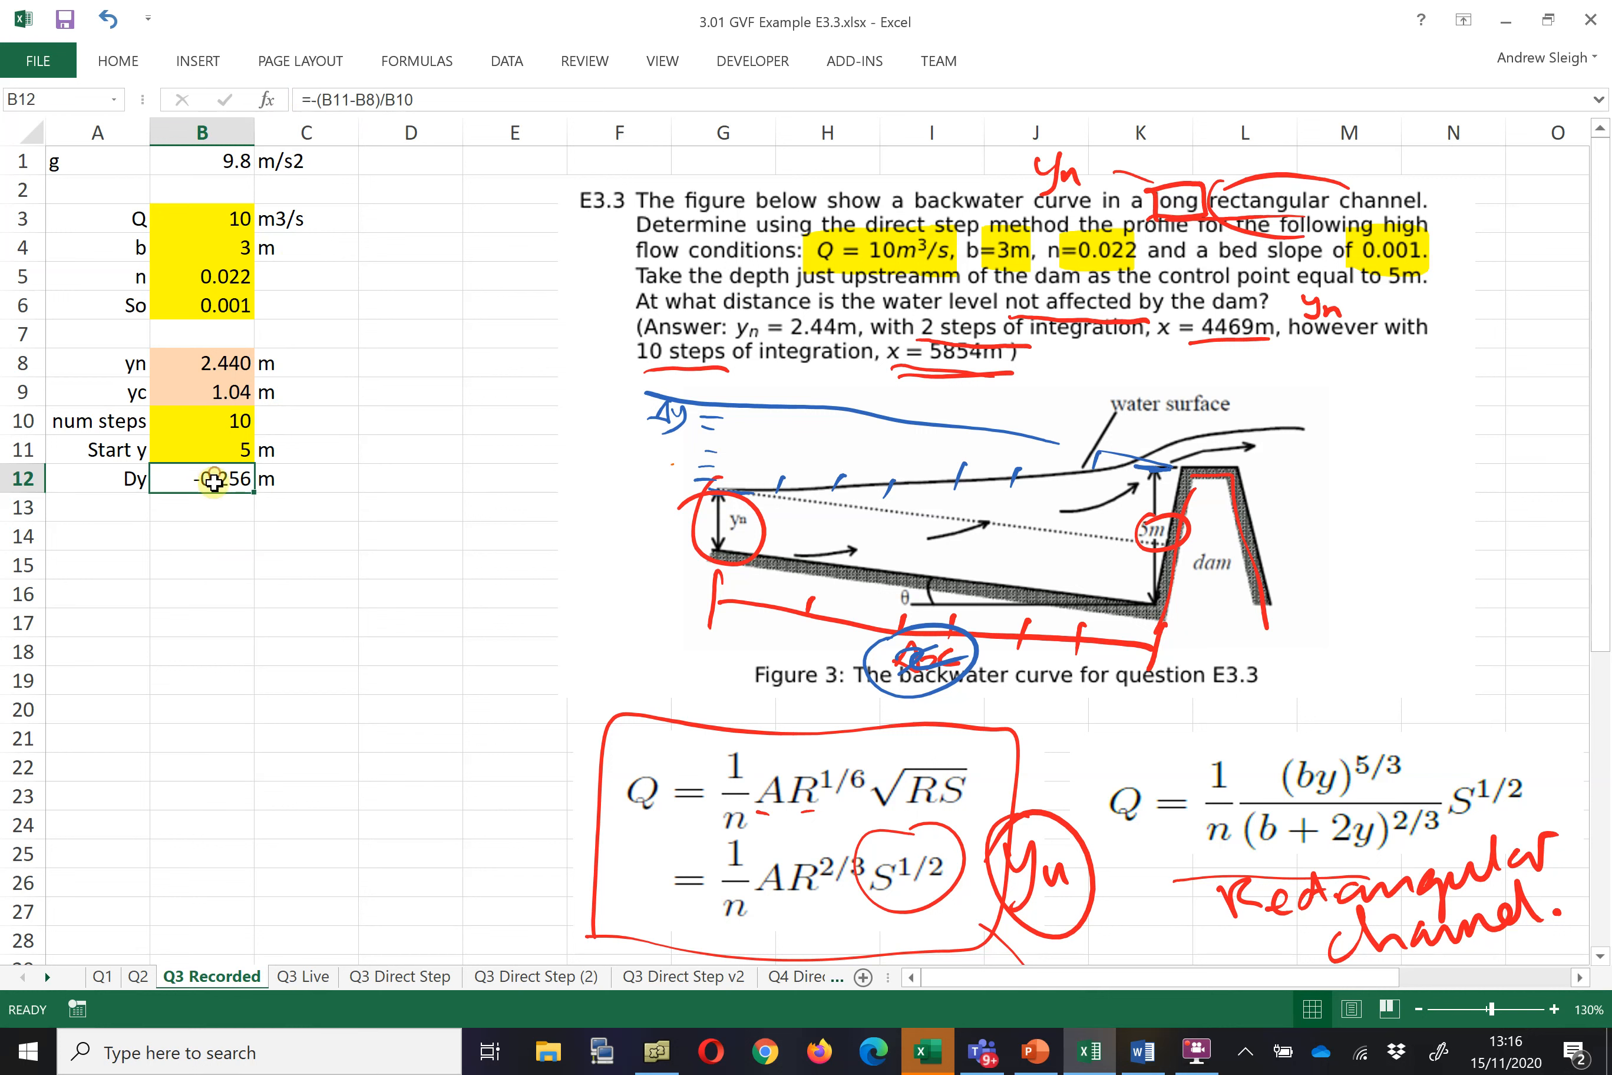
click(118, 61)
click(309, 152)
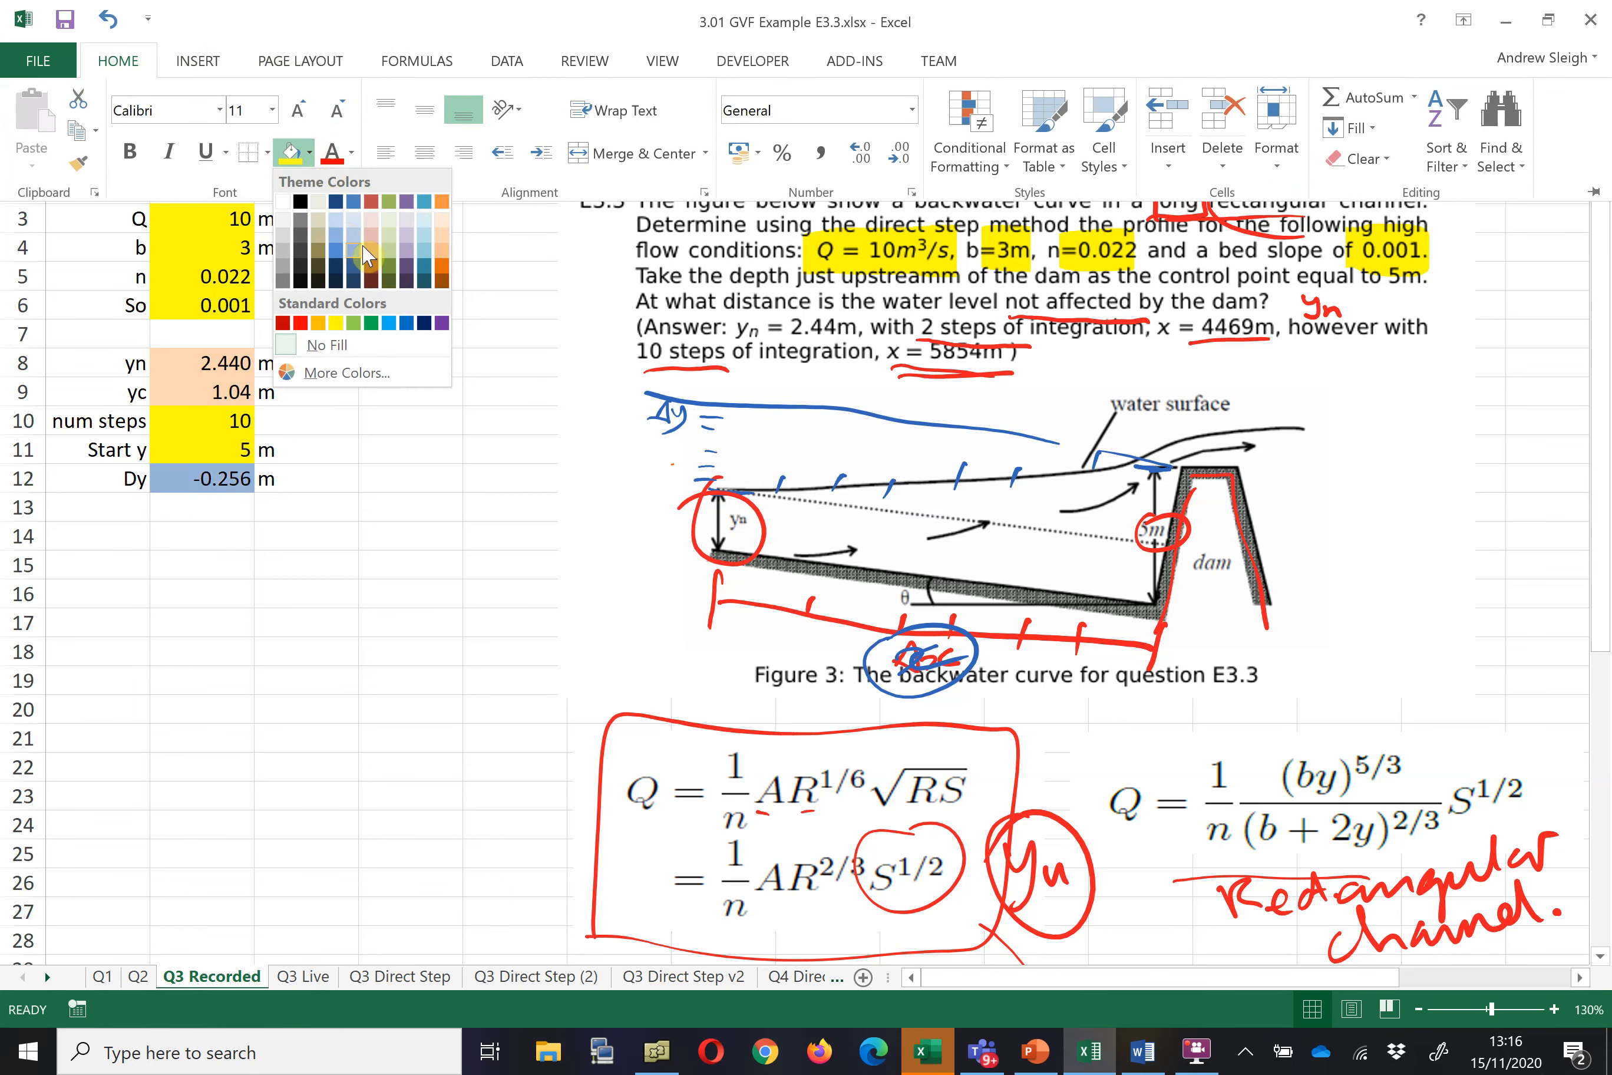
click(367, 239)
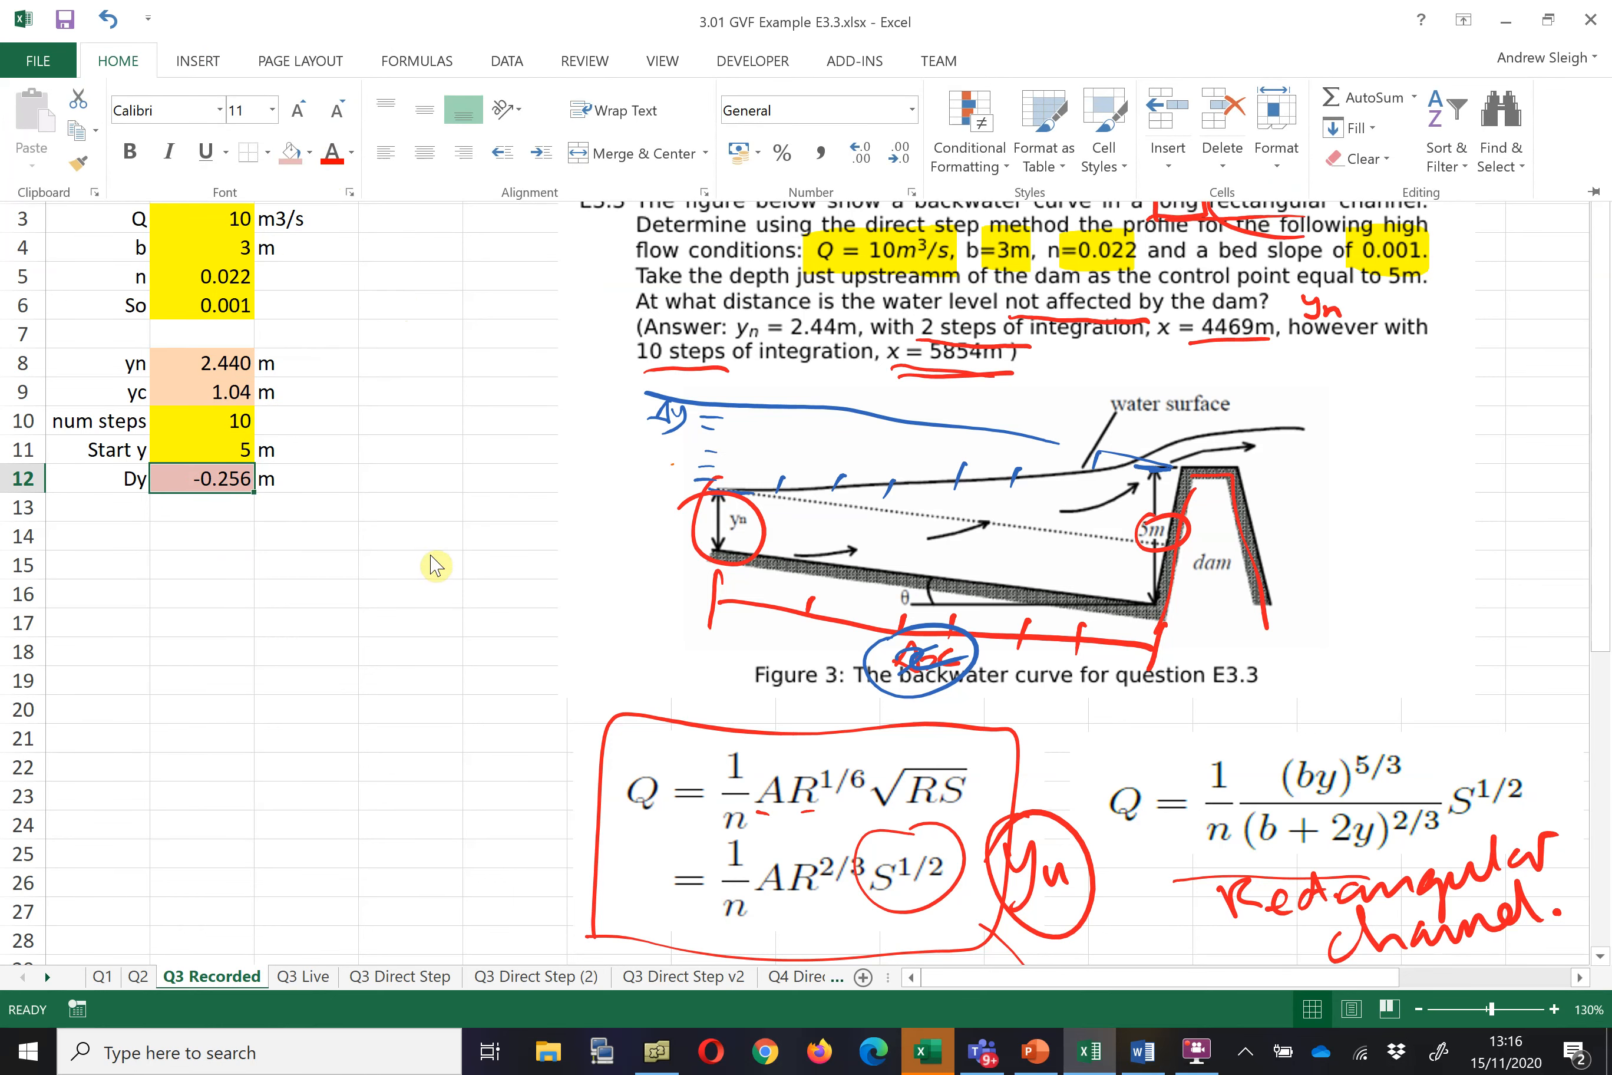
click(227, 533)
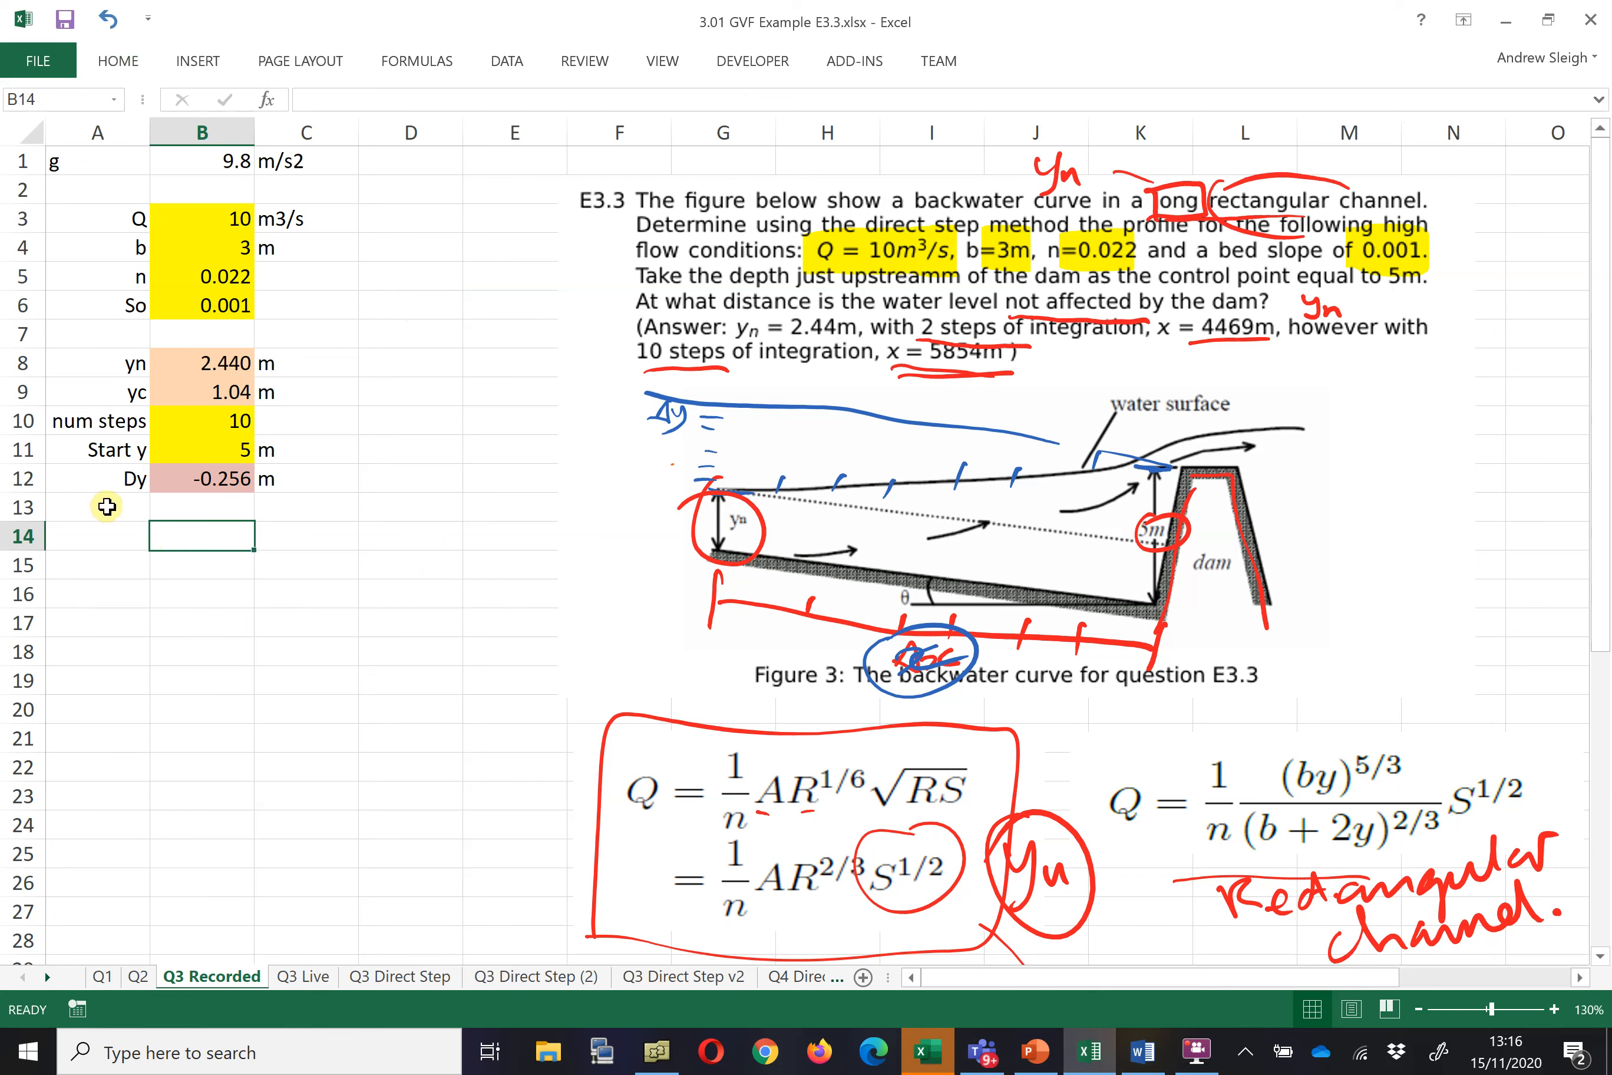